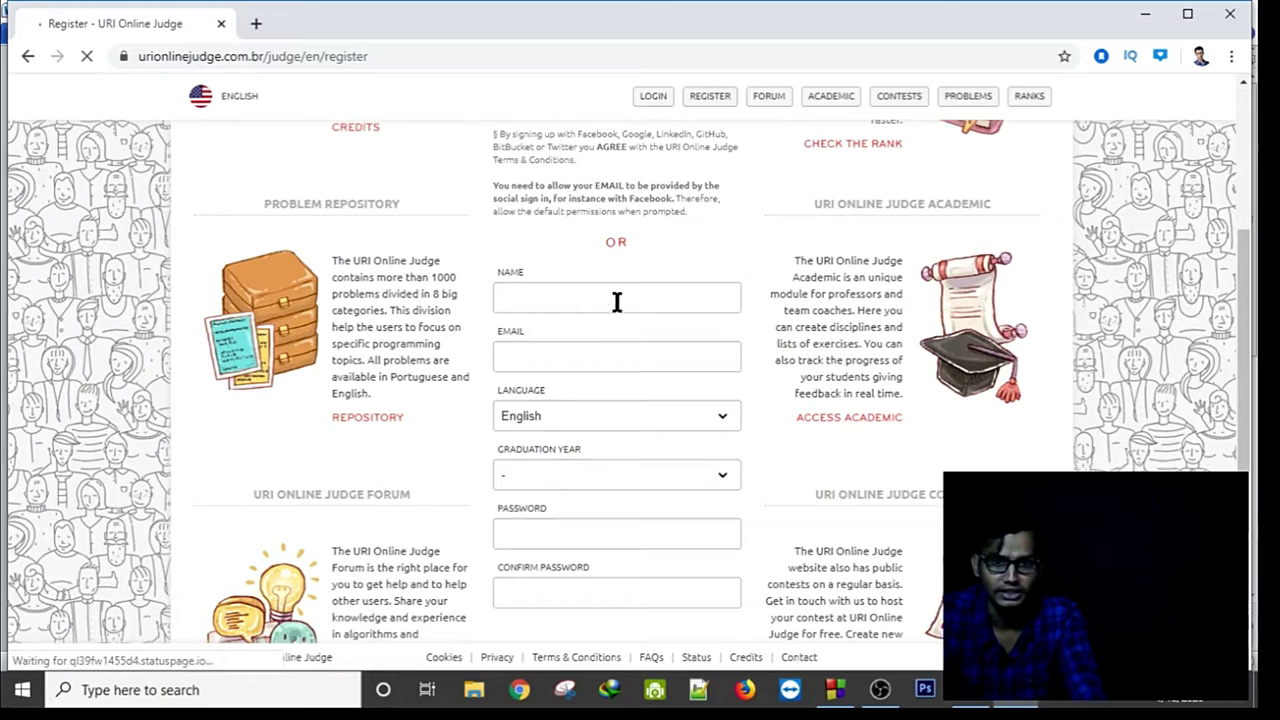
Enter the account holder's name and email, and choose 2020 as the graduation year.
{"action": "left_click", "coordinate": [617, 302]}
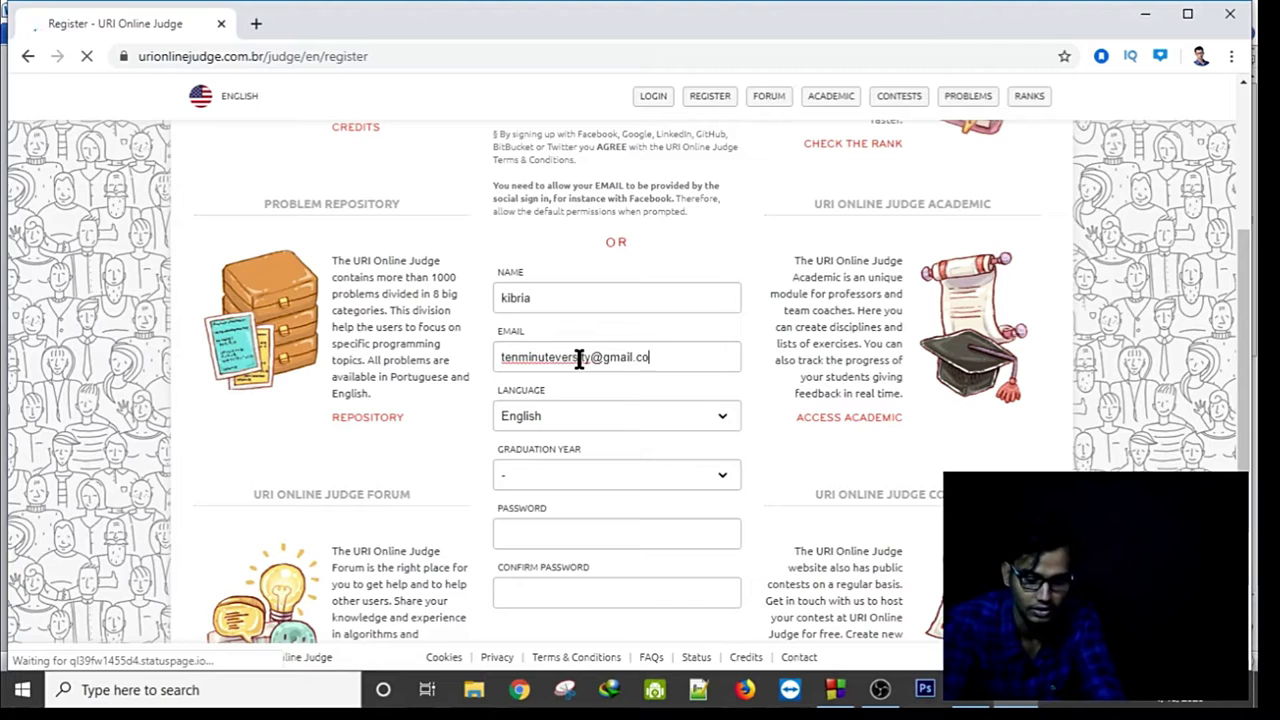
{"action": "left_click", "coordinate": [613, 484]}
{"action": "scroll", "coordinate": [607, 456], "scroll_direction": "down", "scroll_amount": 1}
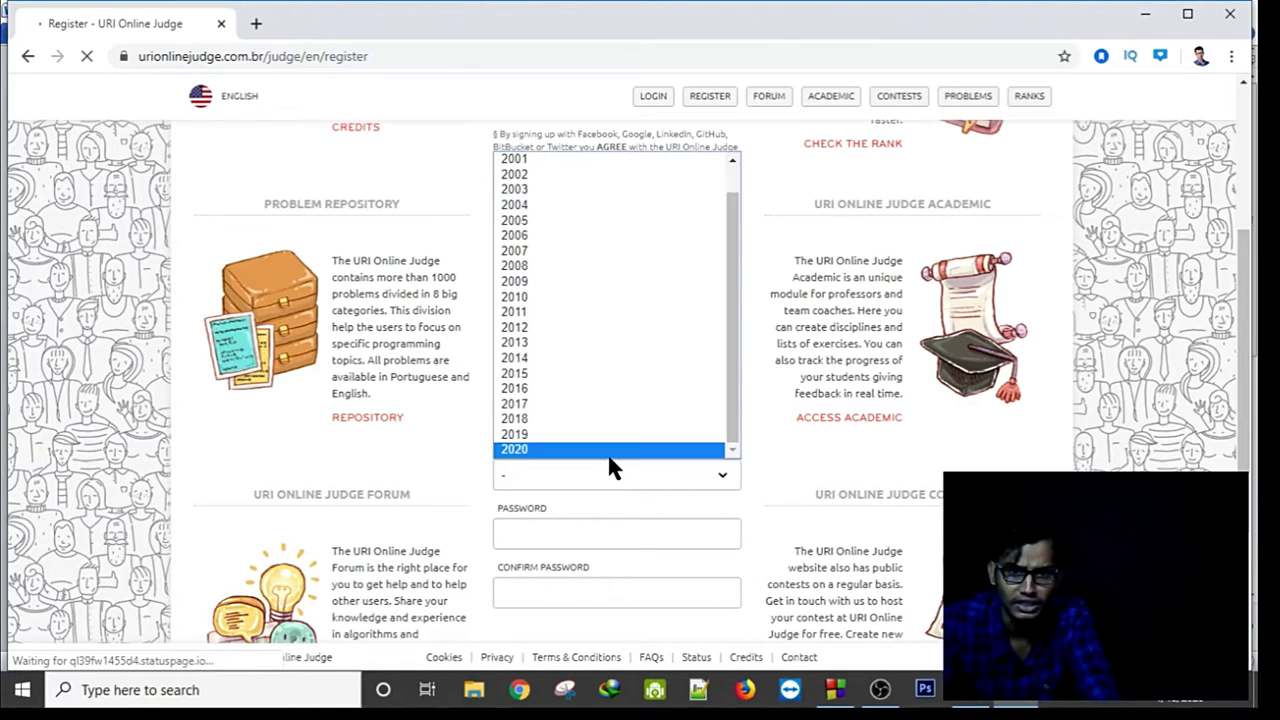
{"action": "left_click", "coordinate": [608, 452]}
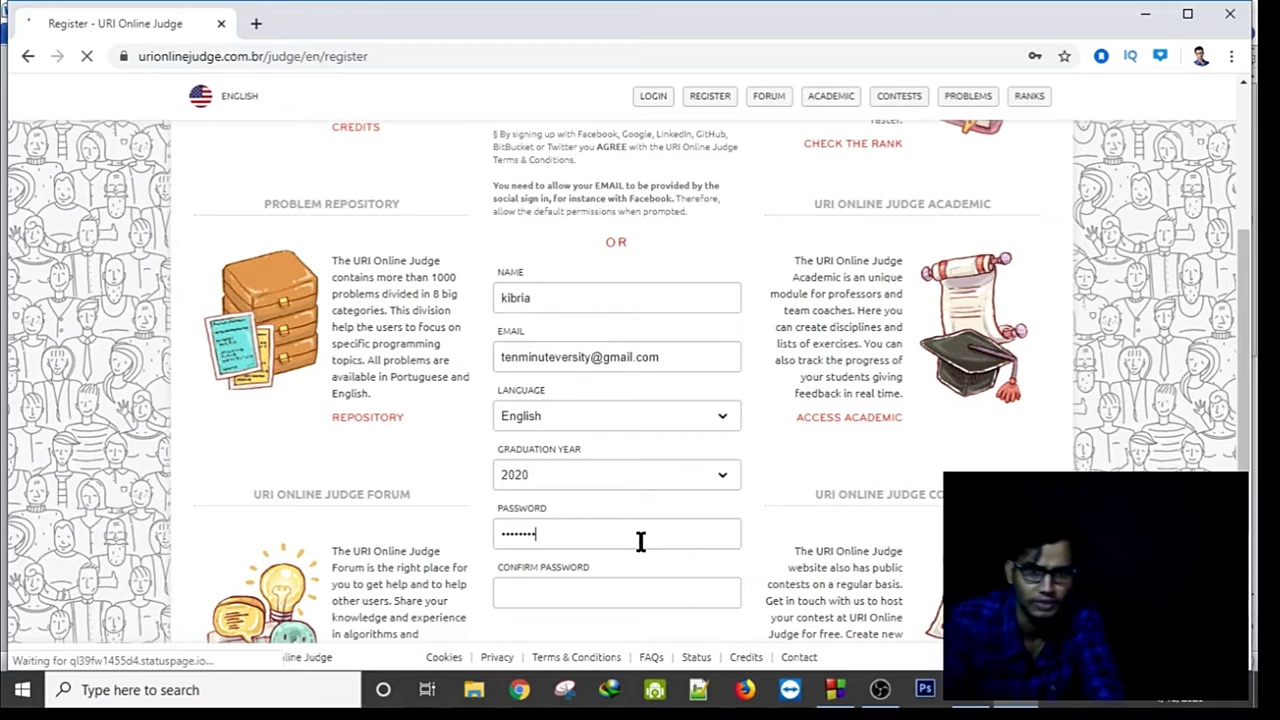
Enter and confirm the password, agree to the terms, and submit the sign-up form.
{"action": "left_click", "coordinate": [616, 597]}
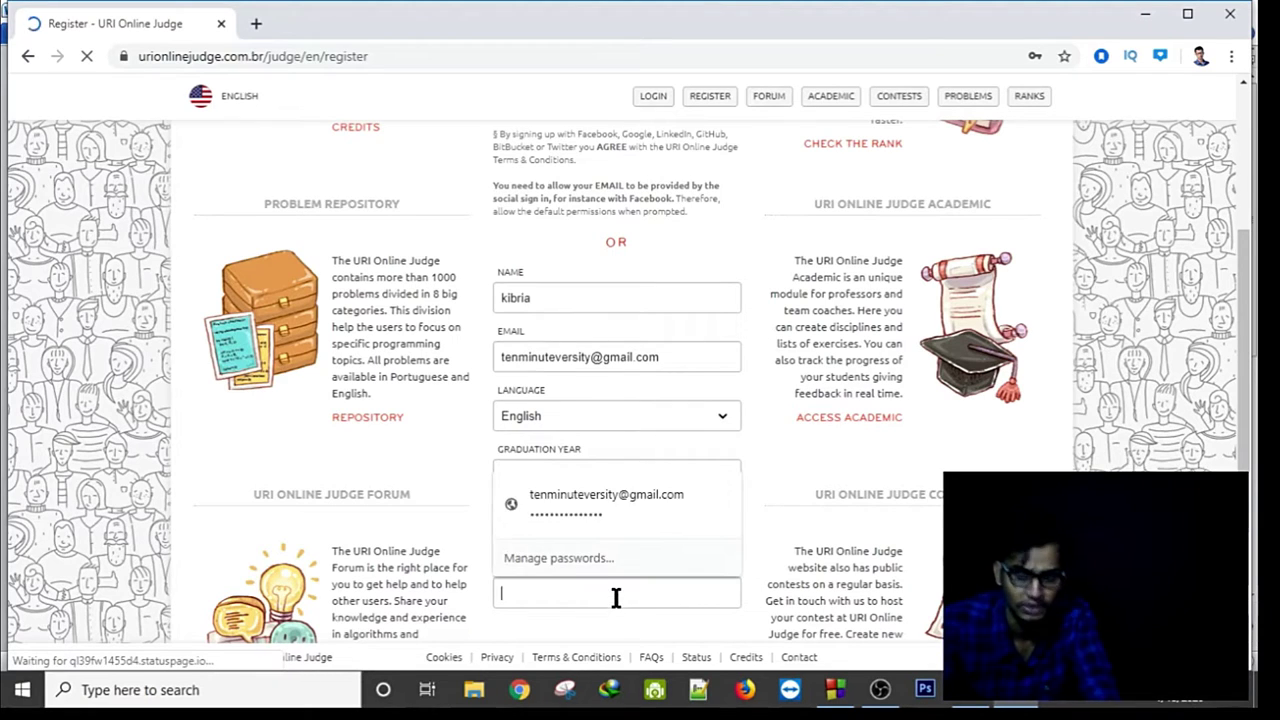
{"action": "type", "text": "1"}
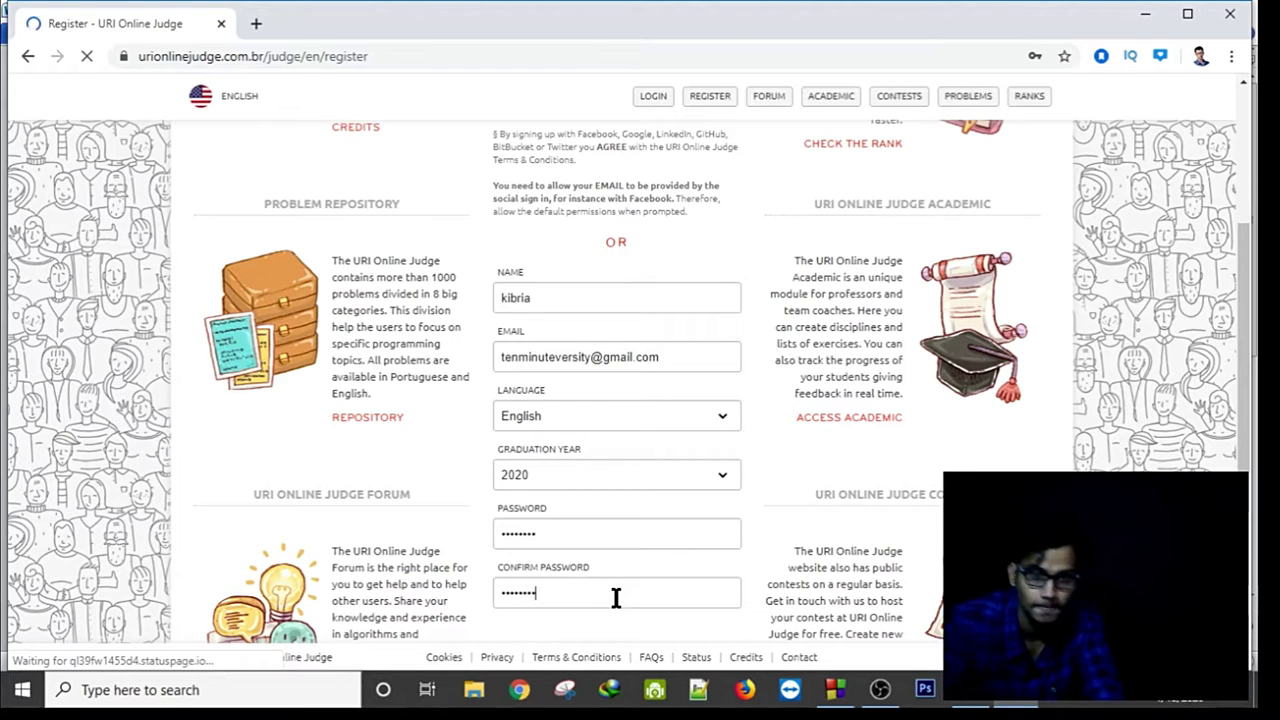
{"action": "scroll", "coordinate": [650, 565], "scroll_direction": "down", "scroll_amount": 2}
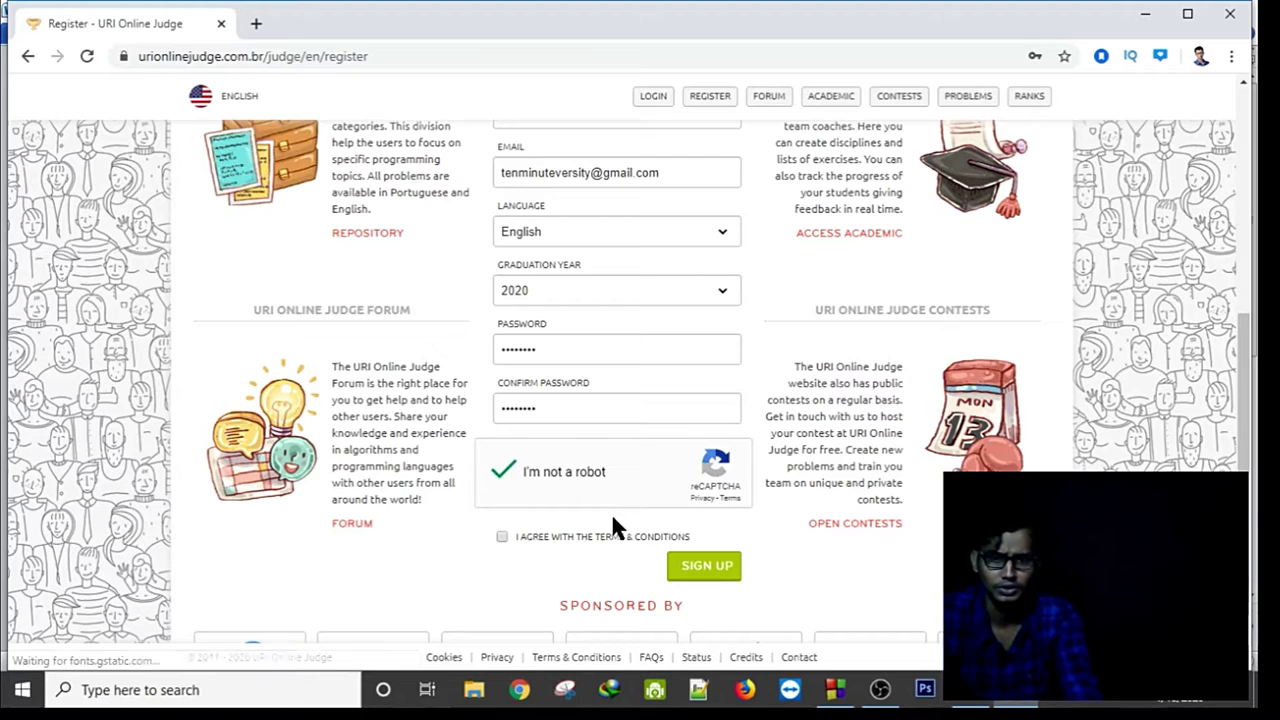
{"action": "left_click", "coordinate": [525, 536]}
{"action": "left_click", "coordinate": [722, 572]}
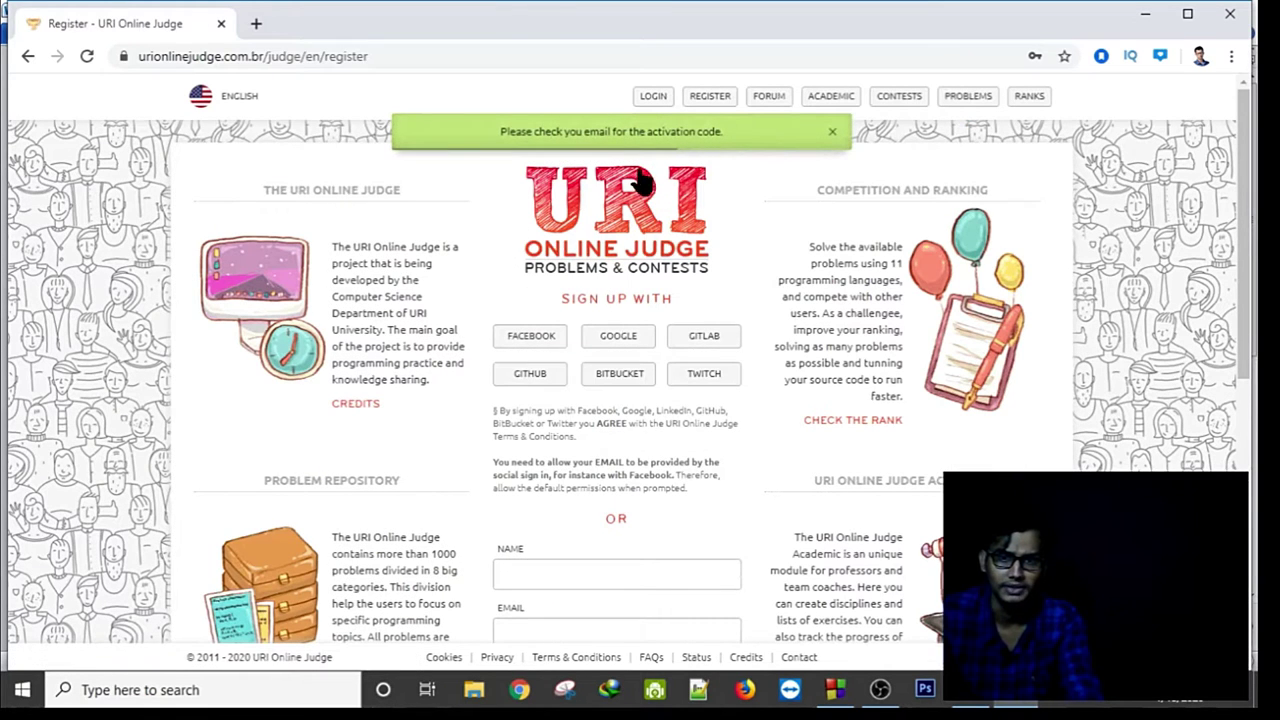
Open the 'Activate your account!' email in Gmail in a new tab and follow its ACTIVATE! link.
{"action": "left_click", "coordinate": [256, 26]}
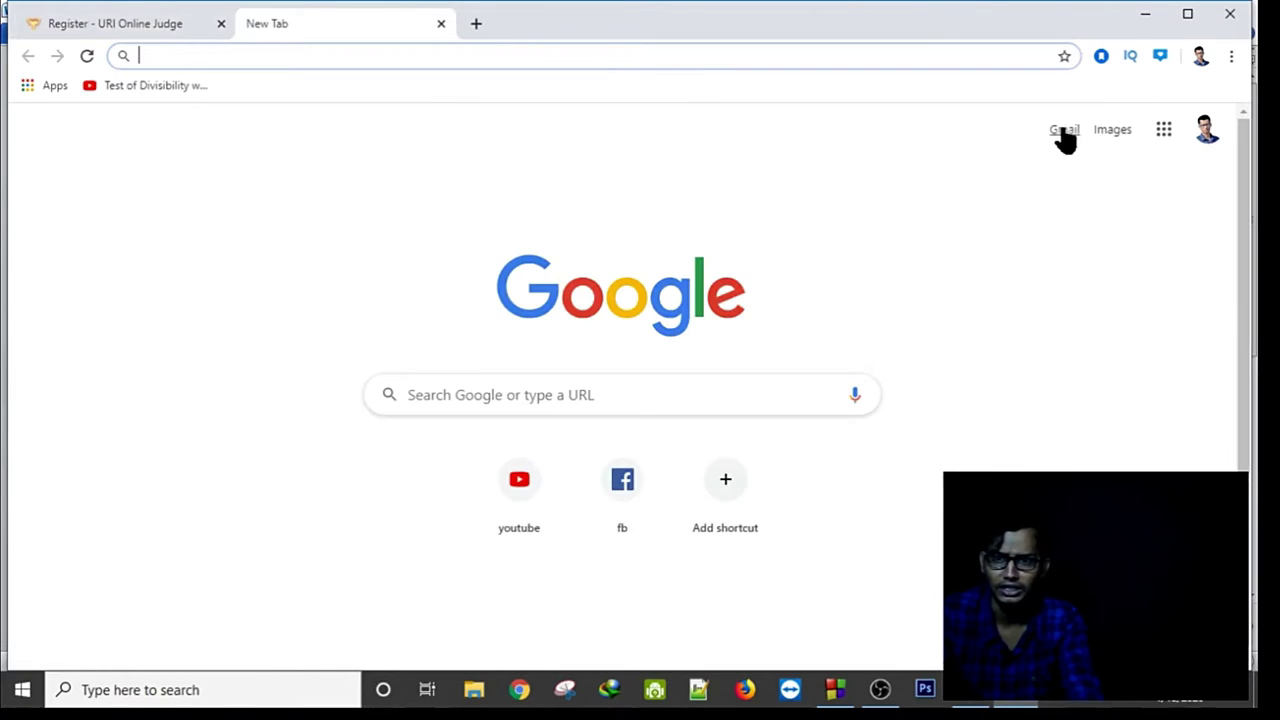
{"action": "left_click", "coordinate": [1064, 130]}
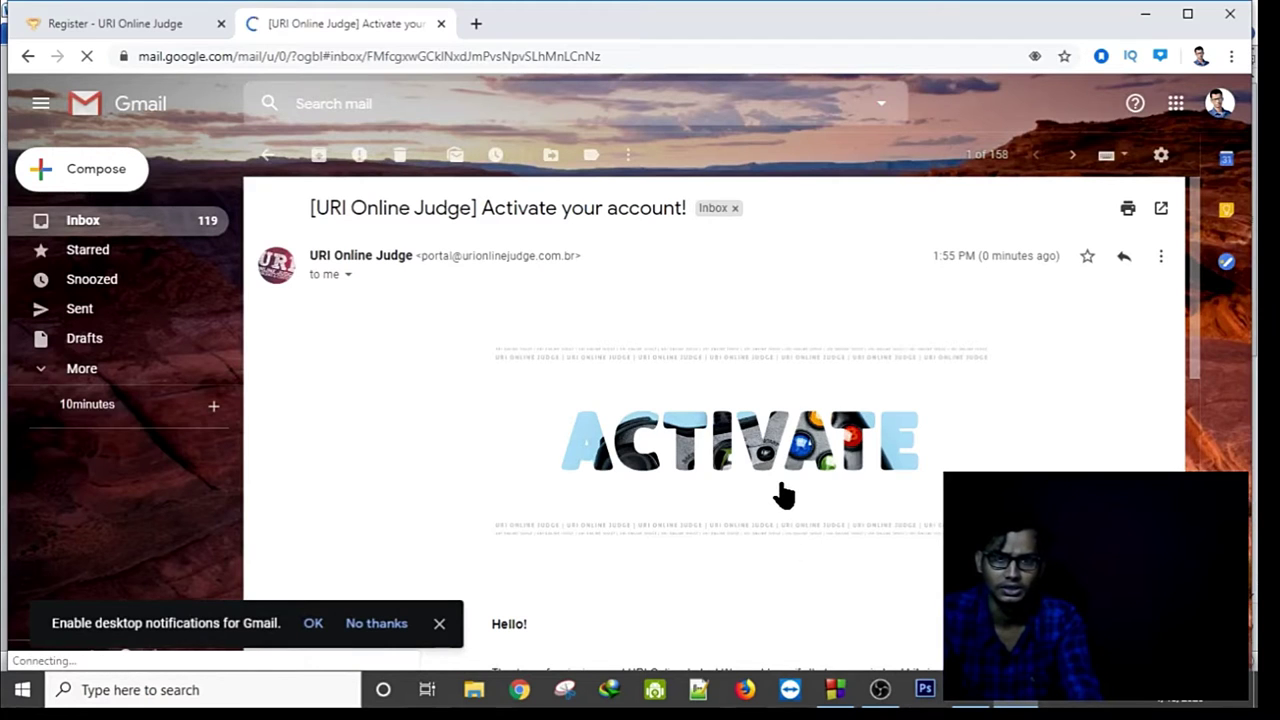
{"action": "left_click", "coordinate": [781, 485]}
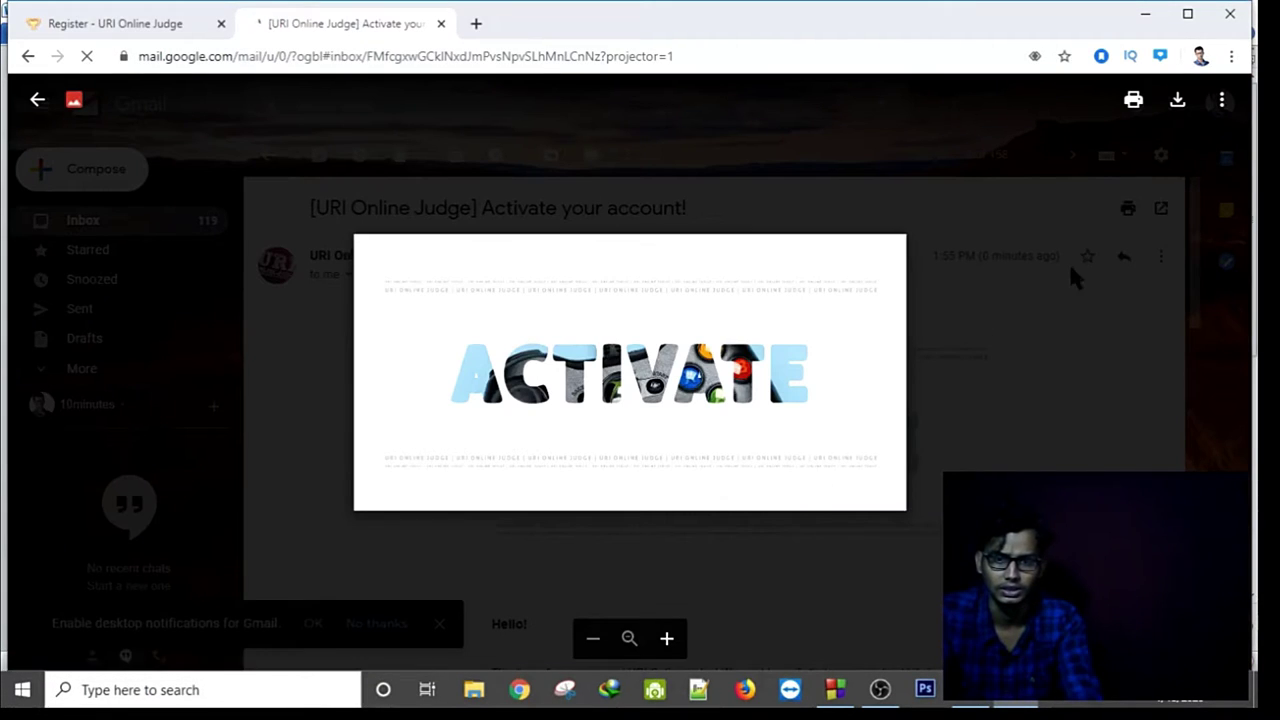
{"action": "left_click", "coordinate": [1061, 209]}
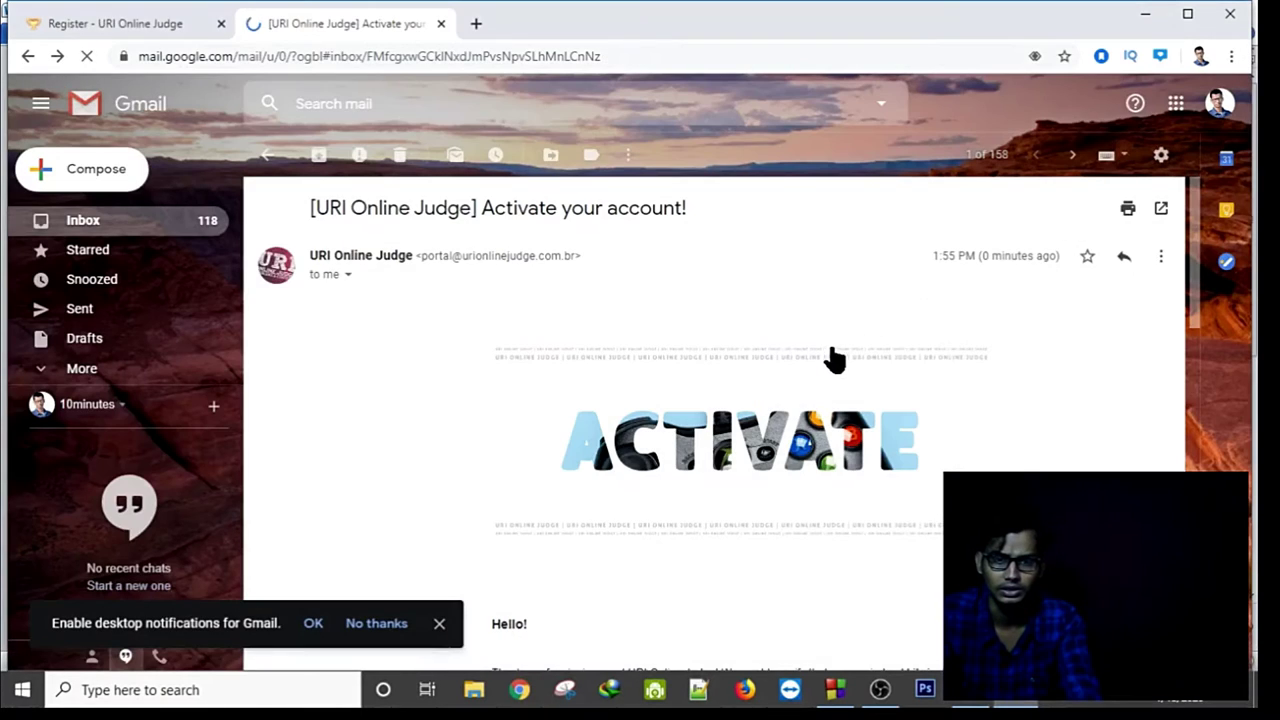
{"action": "scroll", "coordinate": [835, 360], "scroll_direction": "down", "scroll_amount": 3}
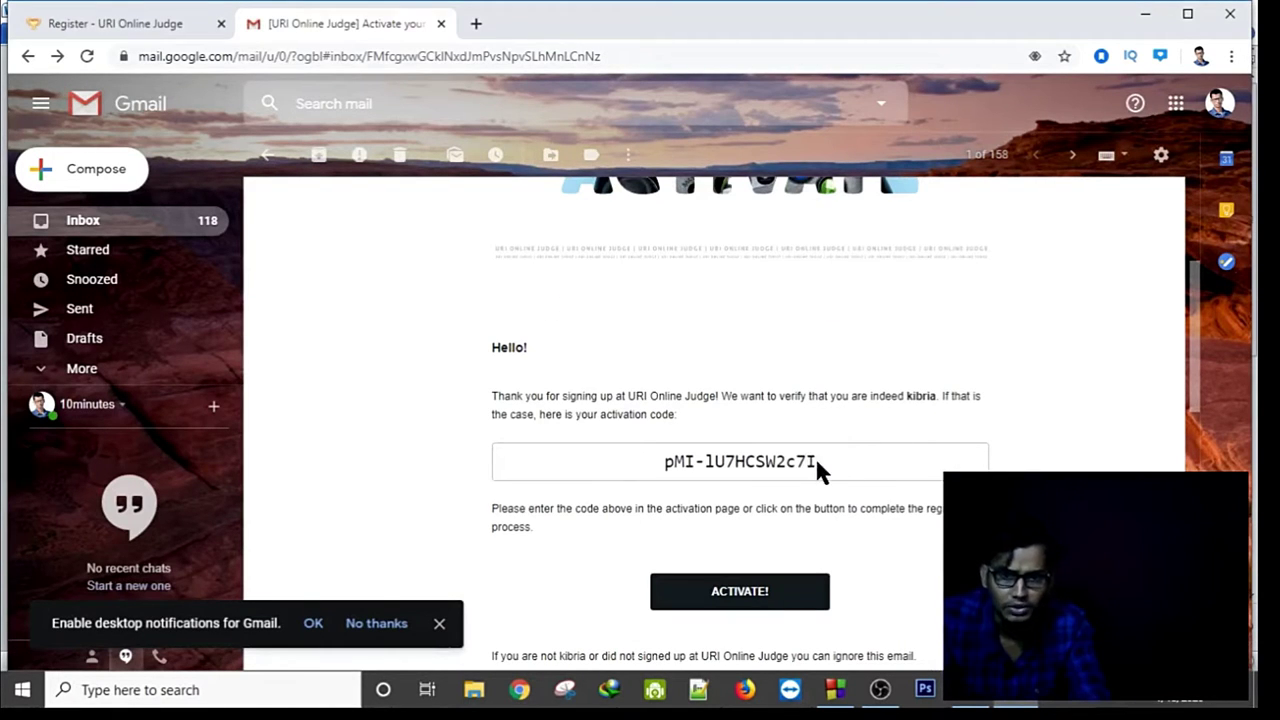
{"action": "left_click", "coordinate": [798, 600]}
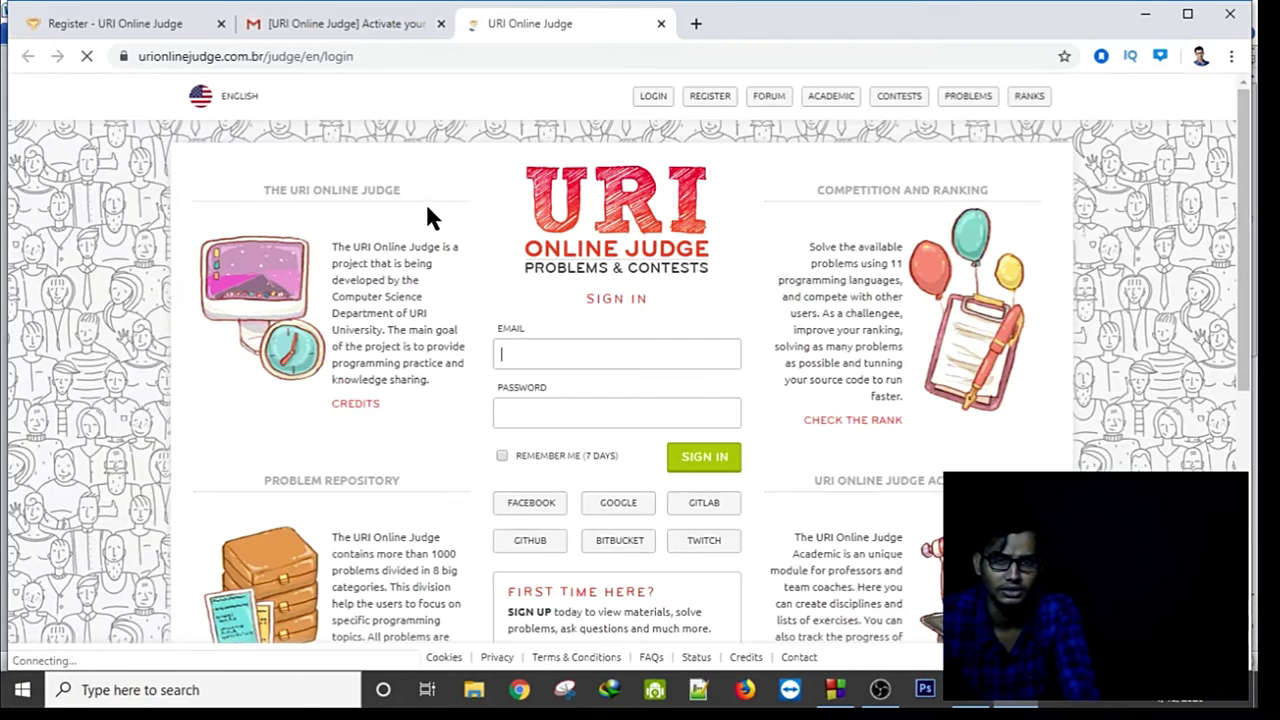
Sign in with Remember me ticked, then retype the rejected password and sign in again.
{"action": "left_click", "coordinate": [502, 457]}
{"action": "left_click", "coordinate": [712, 460]}
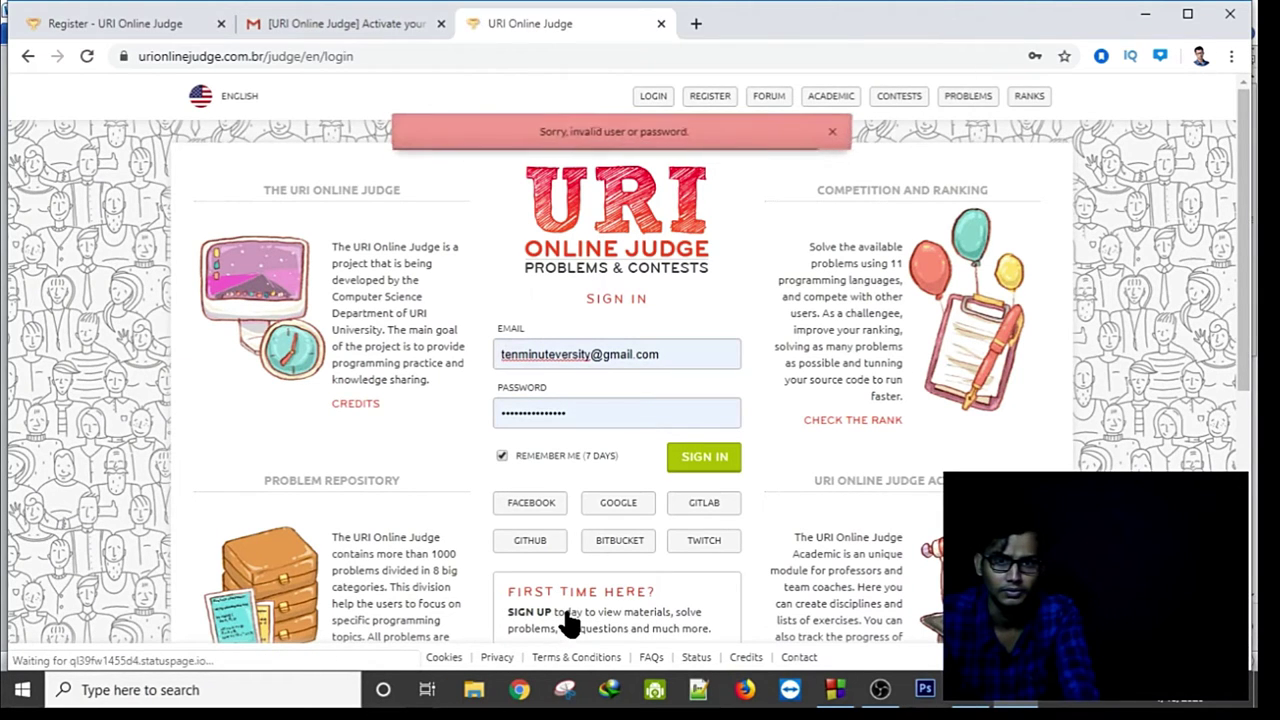
{"action": "left_click", "coordinate": [586, 414]}
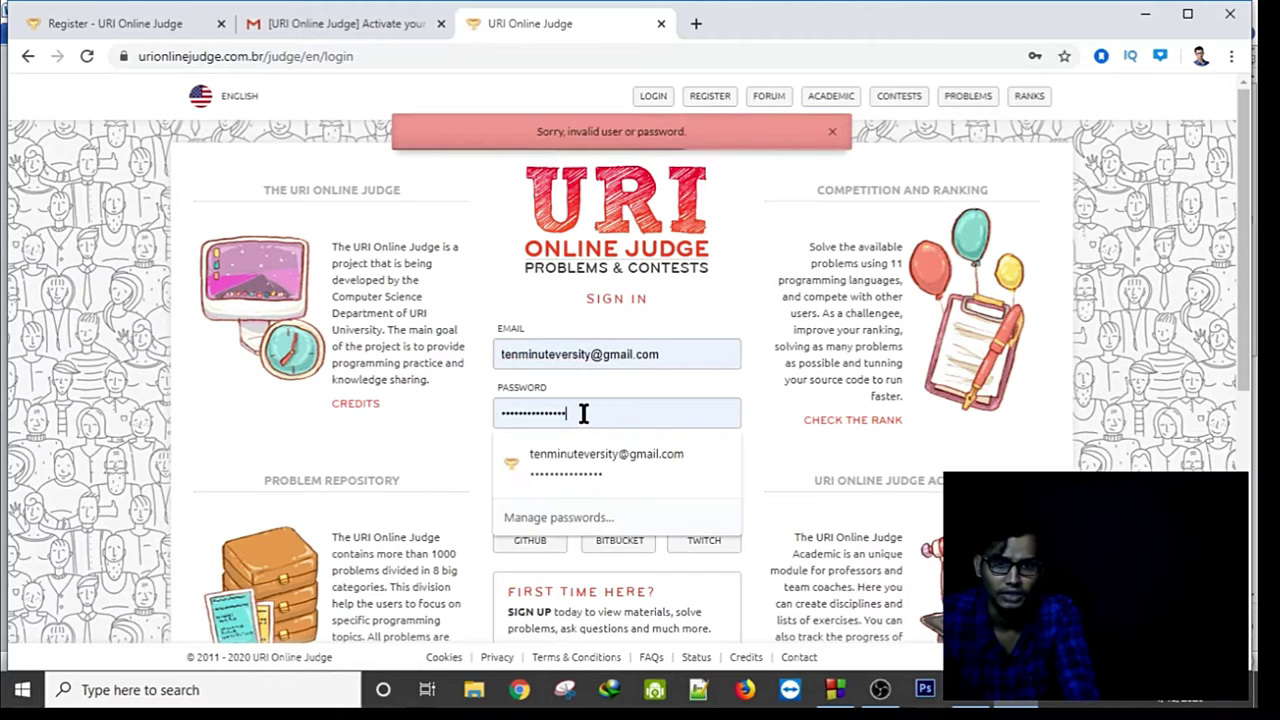
{"action": "left_click_drag", "start_coordinate": [586, 414], "coordinate": [457, 414]}
{"action": "type", "text": "a"}
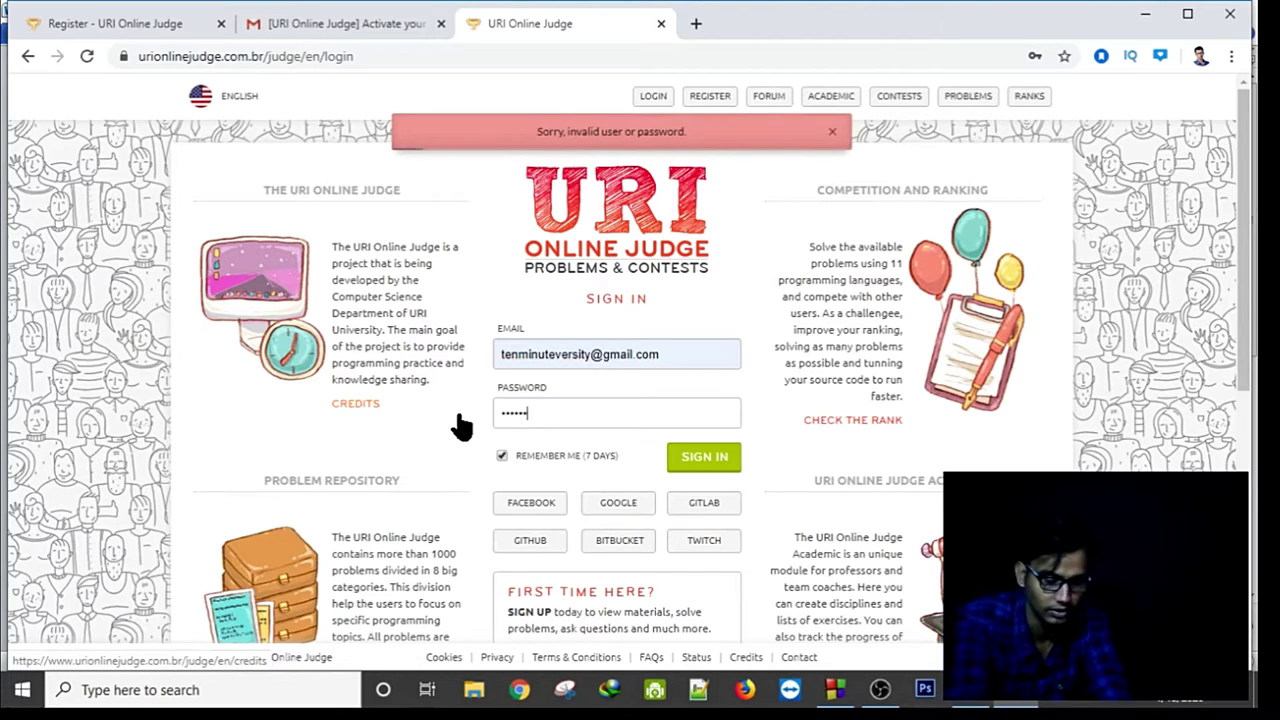
{"action": "type", "text": "a"}
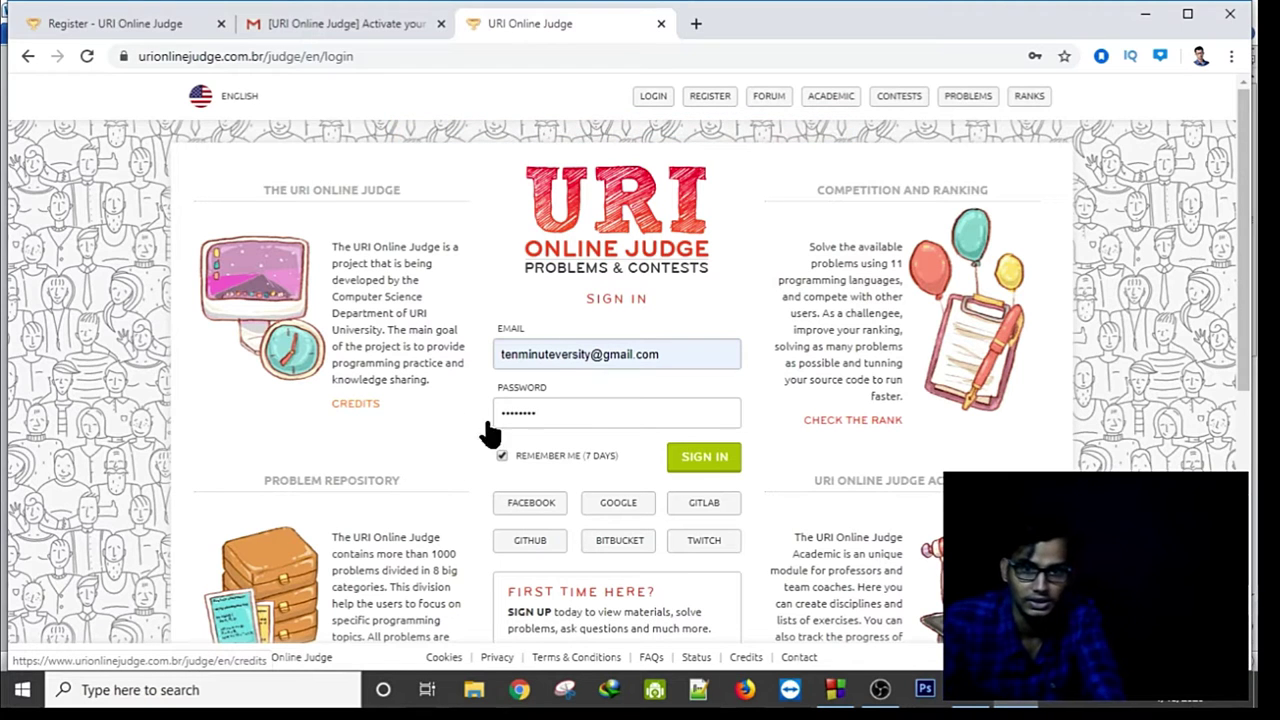
{"action": "left_click", "coordinate": [694, 462]}
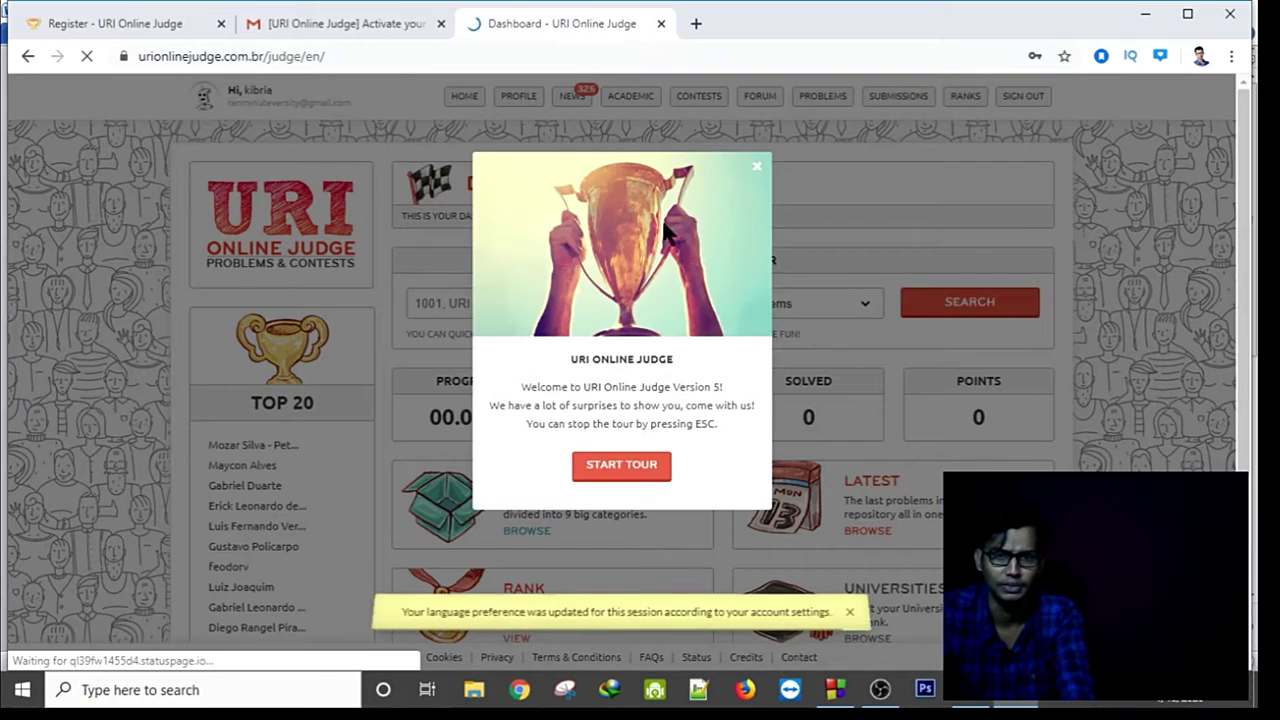
Dismiss the welcome tour and open Beginner problem 1001 Extremely Basic from PROBLEMS > Categories.
{"action": "left_click", "coordinate": [757, 168]}
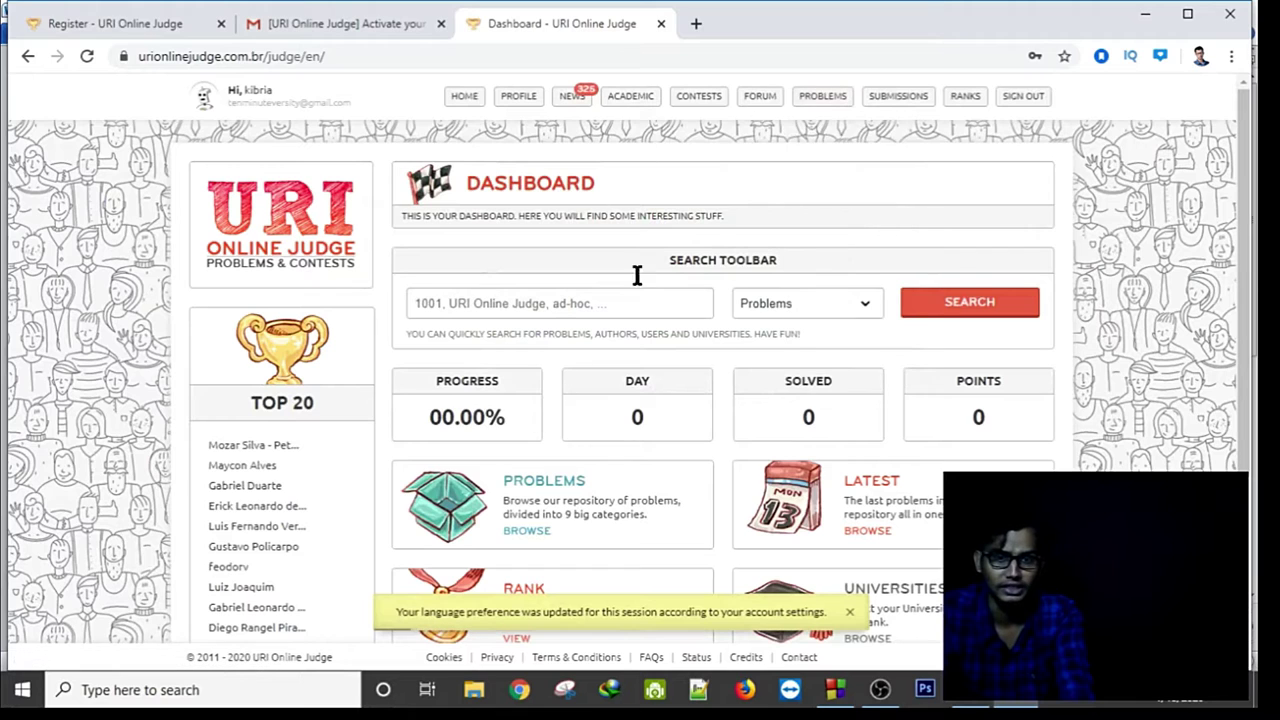
{"action": "mouse_move", "coordinate": [850, 102]}
{"action": "left_click", "coordinate": [790, 130]}
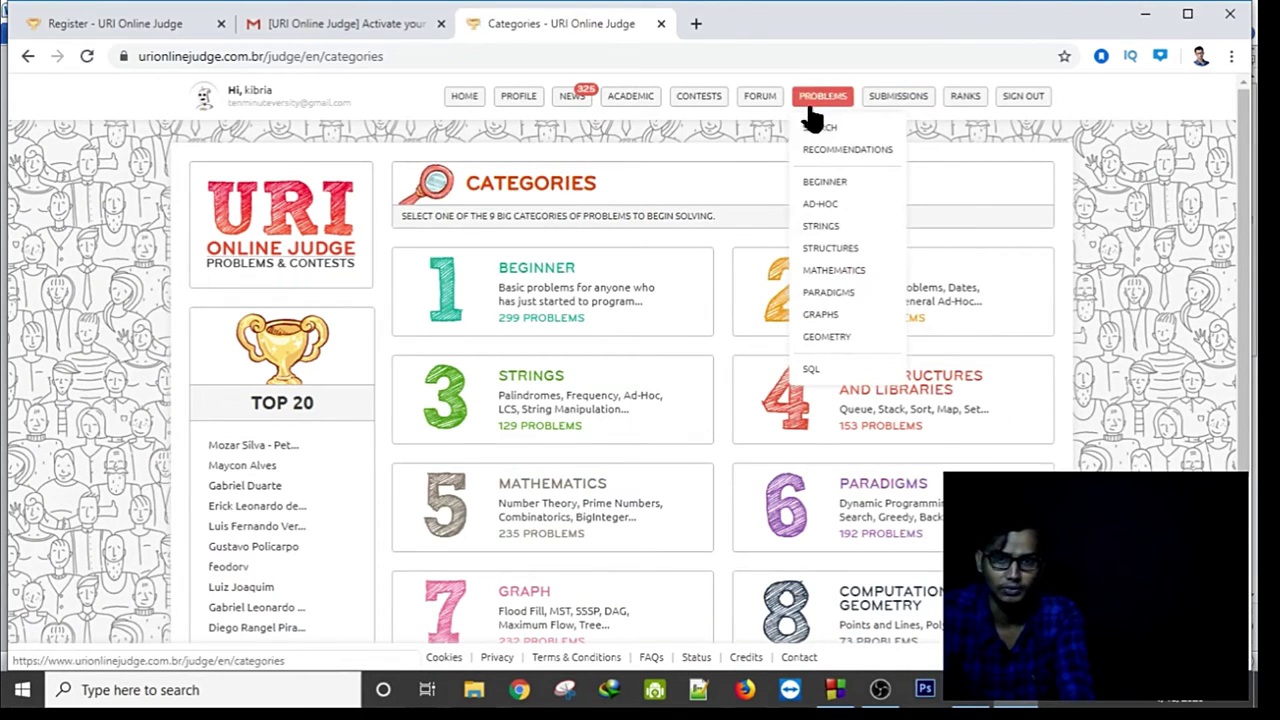
{"action": "left_click", "coordinate": [578, 291]}
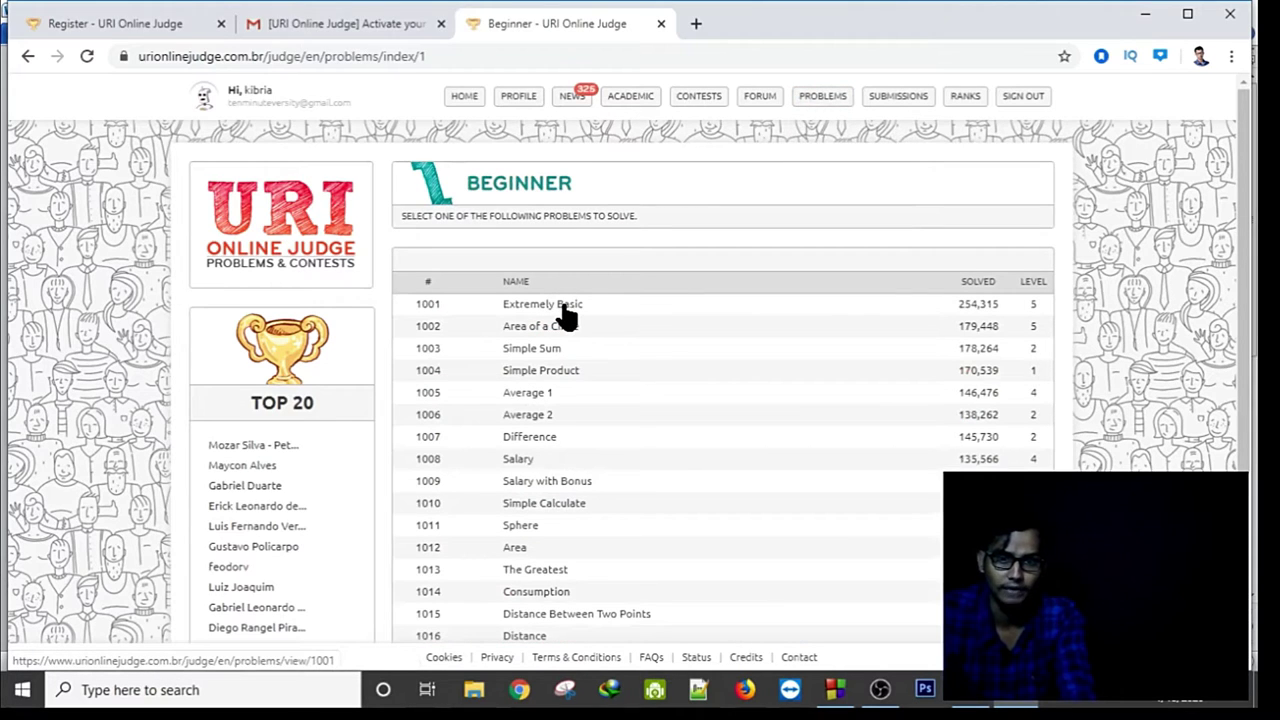
{"action": "left_click", "coordinate": [563, 308]}
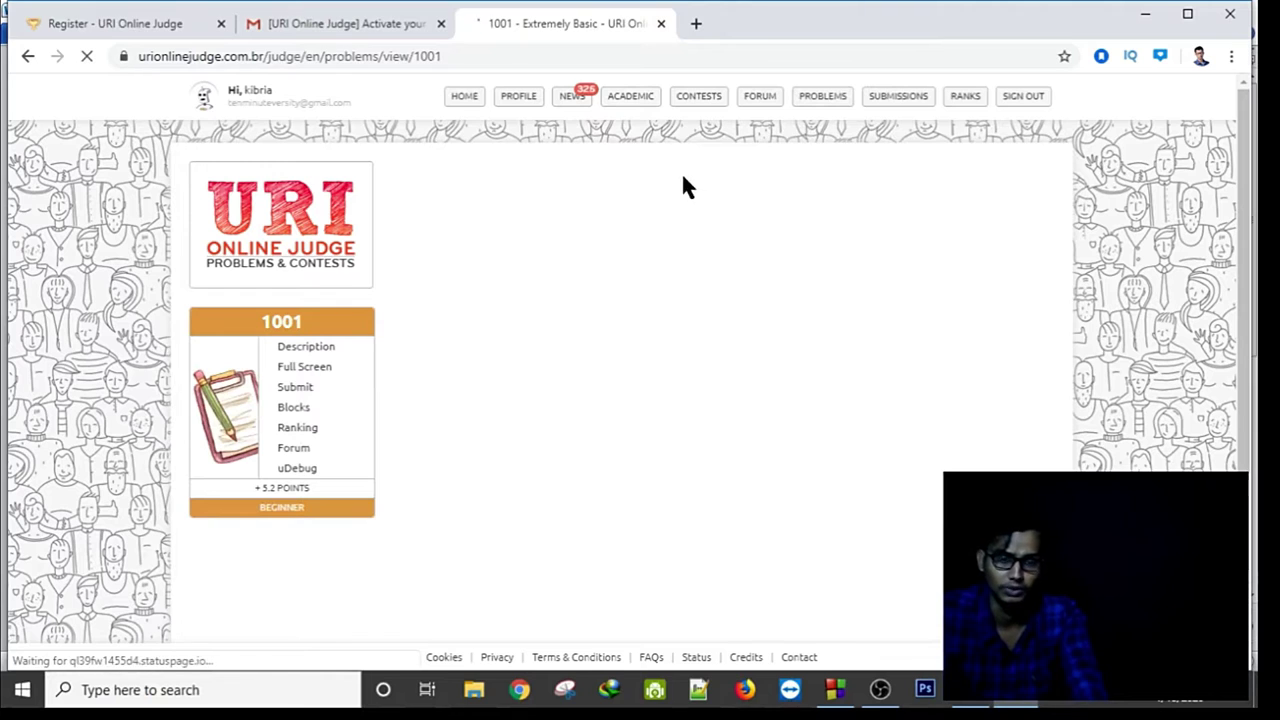
Review problem 1001's sample output (X = 19), then bring up uri.c in Code::Blocks.
{"action": "scroll", "coordinate": [580, 263], "scroll_direction": "down", "scroll_amount": 3}
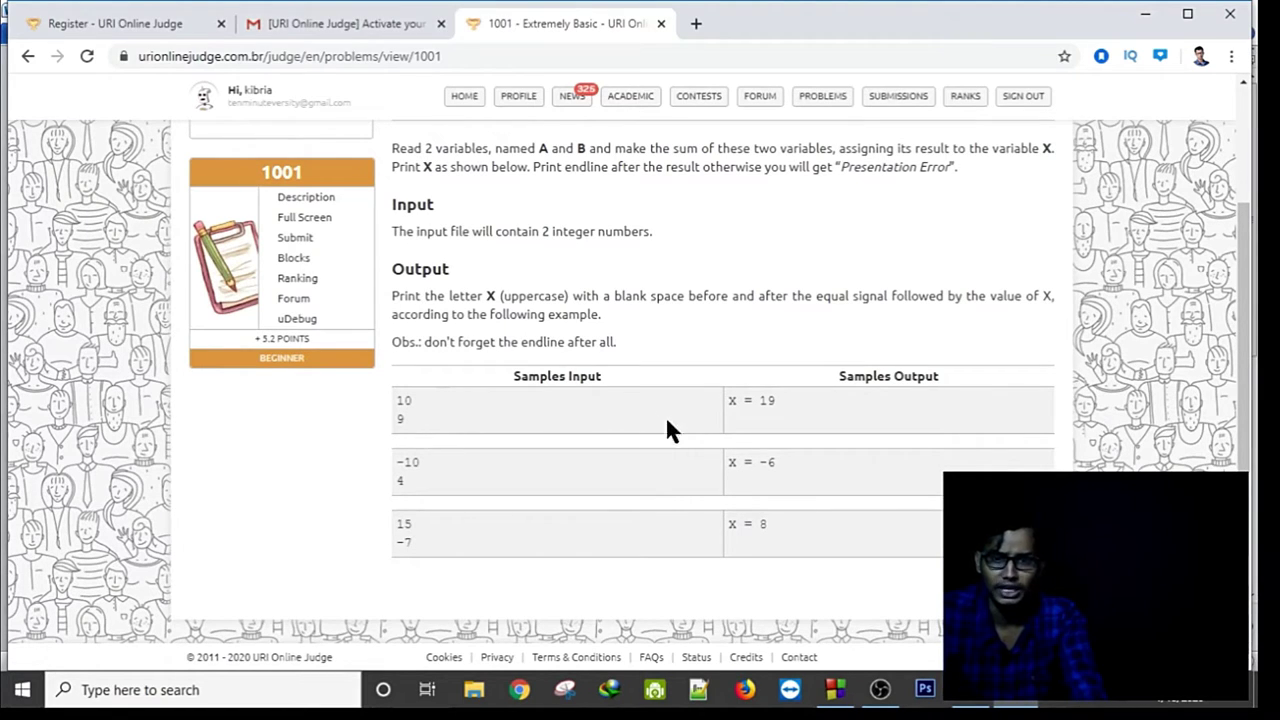
{"action": "left_click_drag", "start_coordinate": [727, 405], "coordinate": [800, 410]}
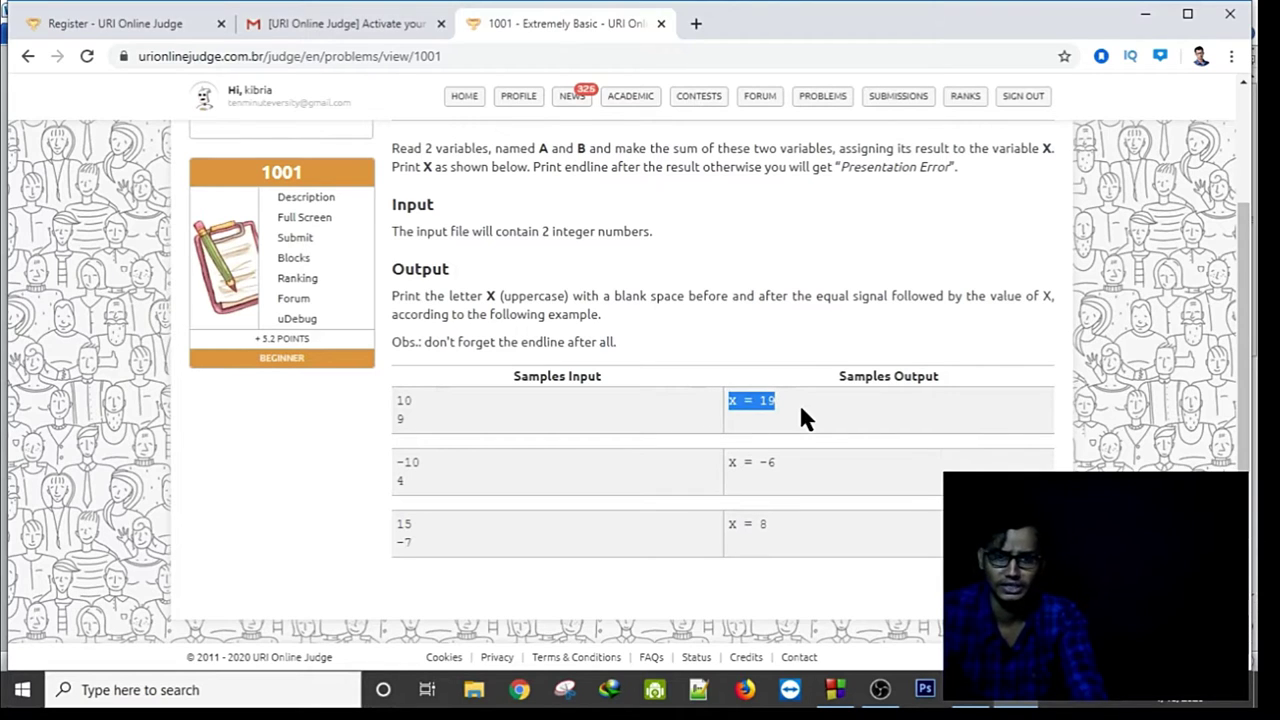
{"action": "left_click", "coordinate": [505, 490]}
{"action": "left_click", "coordinate": [835, 689]}
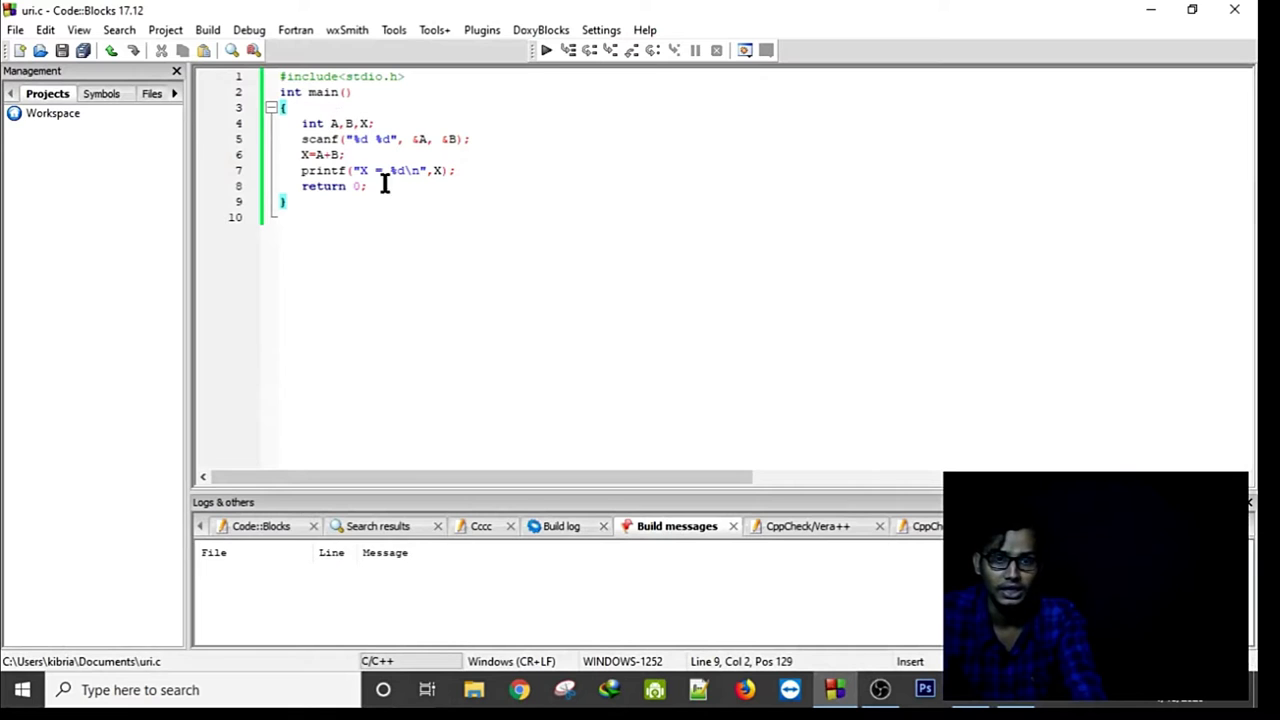
Look over the uri.c code and browse the View menu options in Code::Blocks.
{"action": "left_click_drag", "start_coordinate": [467, 257], "coordinate": [262, 76]}
{"action": "scroll", "coordinate": [614, 240], "scroll_direction": "up", "scroll_amount": 3, "text": "ctrl"}
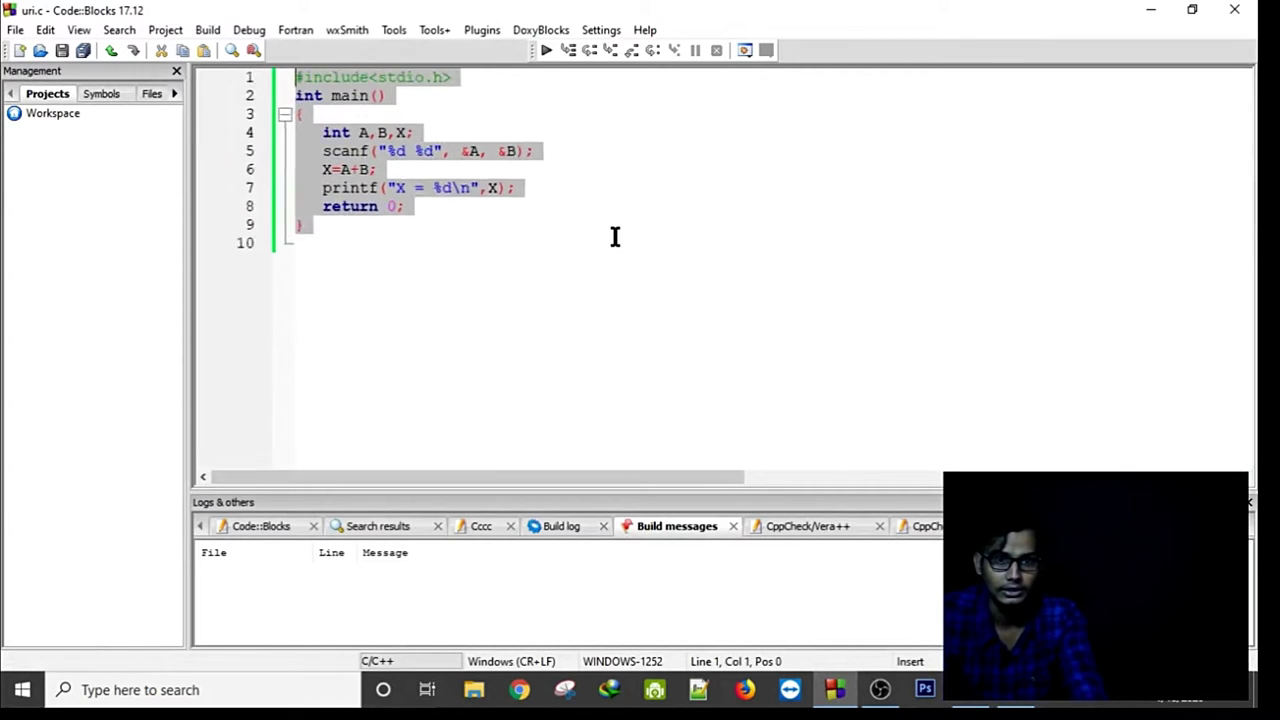
{"action": "scroll", "coordinate": [614, 237], "scroll_direction": "up", "scroll_amount": 2, "text": "ctrl"}
{"action": "left_click", "coordinate": [611, 317]}
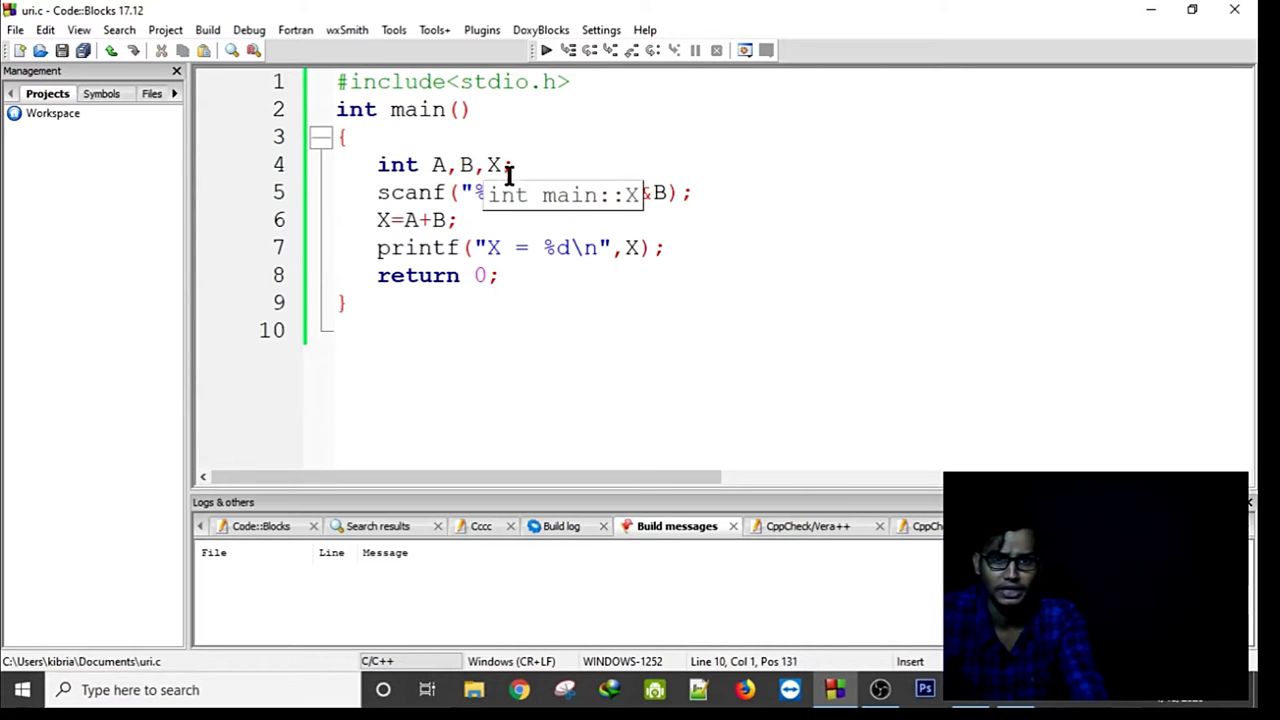
{"action": "left_click", "coordinate": [698, 194]}
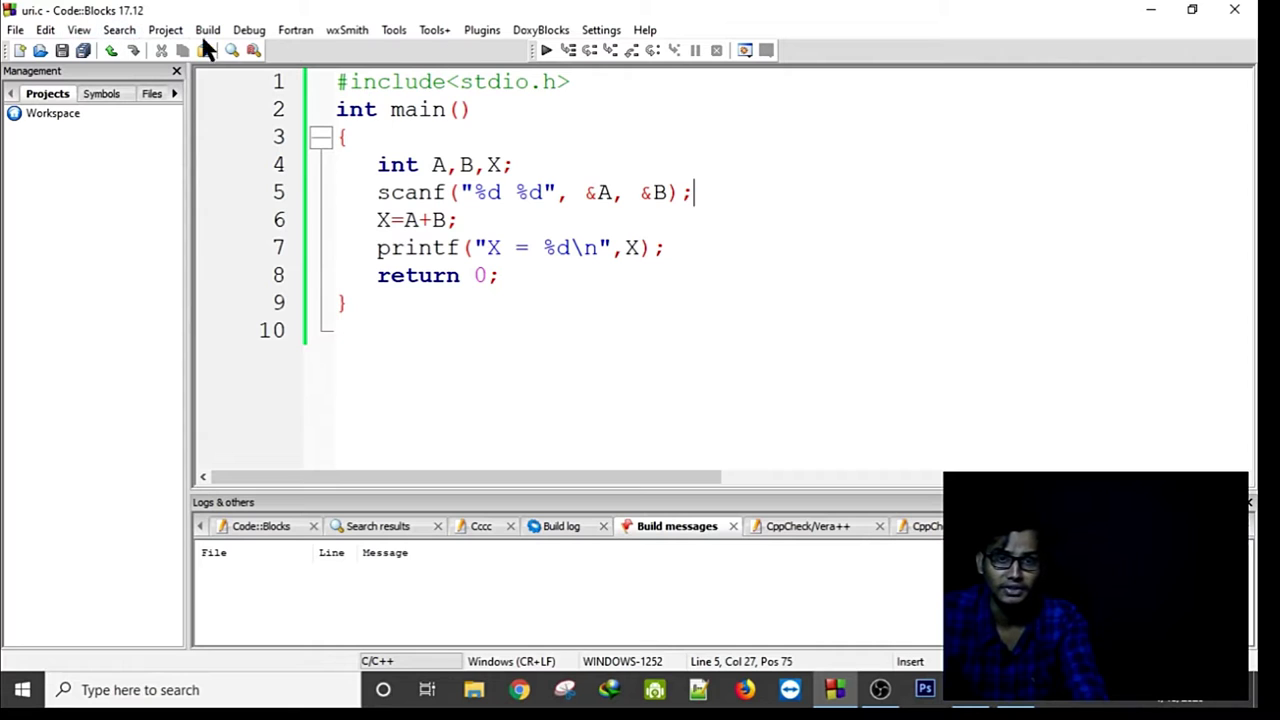
{"action": "left_click", "coordinate": [79, 31]}
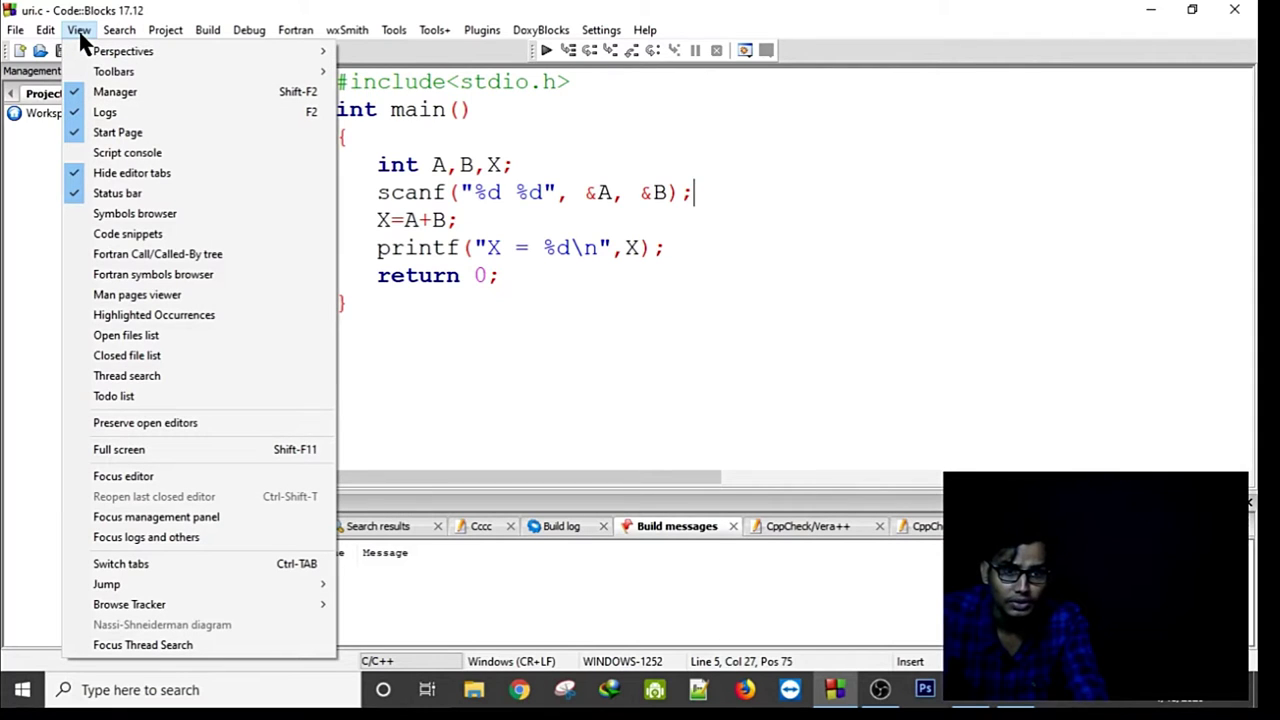
{"action": "left_click", "coordinate": [431, 366]}
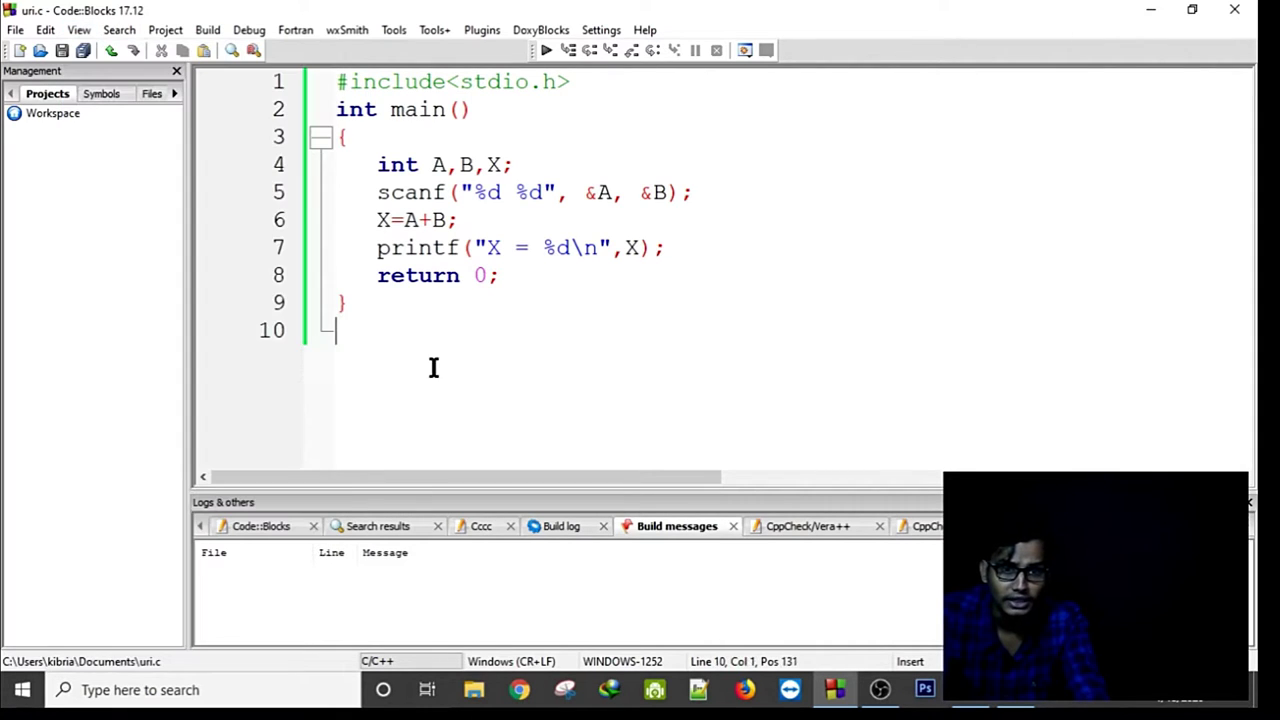
Copy the whole A+B program and return to the zoomed-in problem 1001 page in Chrome.
{"action": "left_click_drag", "start_coordinate": [431, 366], "coordinate": [280, 80]}
{"action": "right_click", "coordinate": [449, 198]}
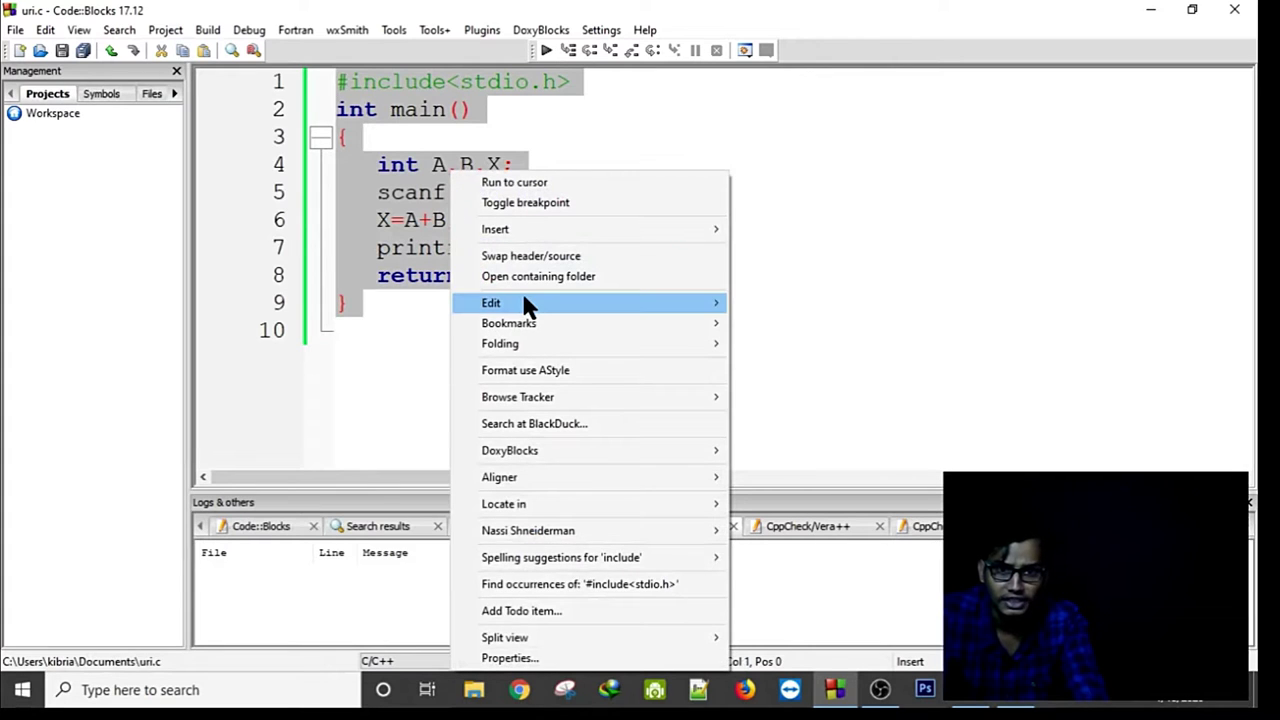
{"action": "mouse_move", "coordinate": [522, 302]}
{"action": "left_click", "coordinate": [797, 391]}
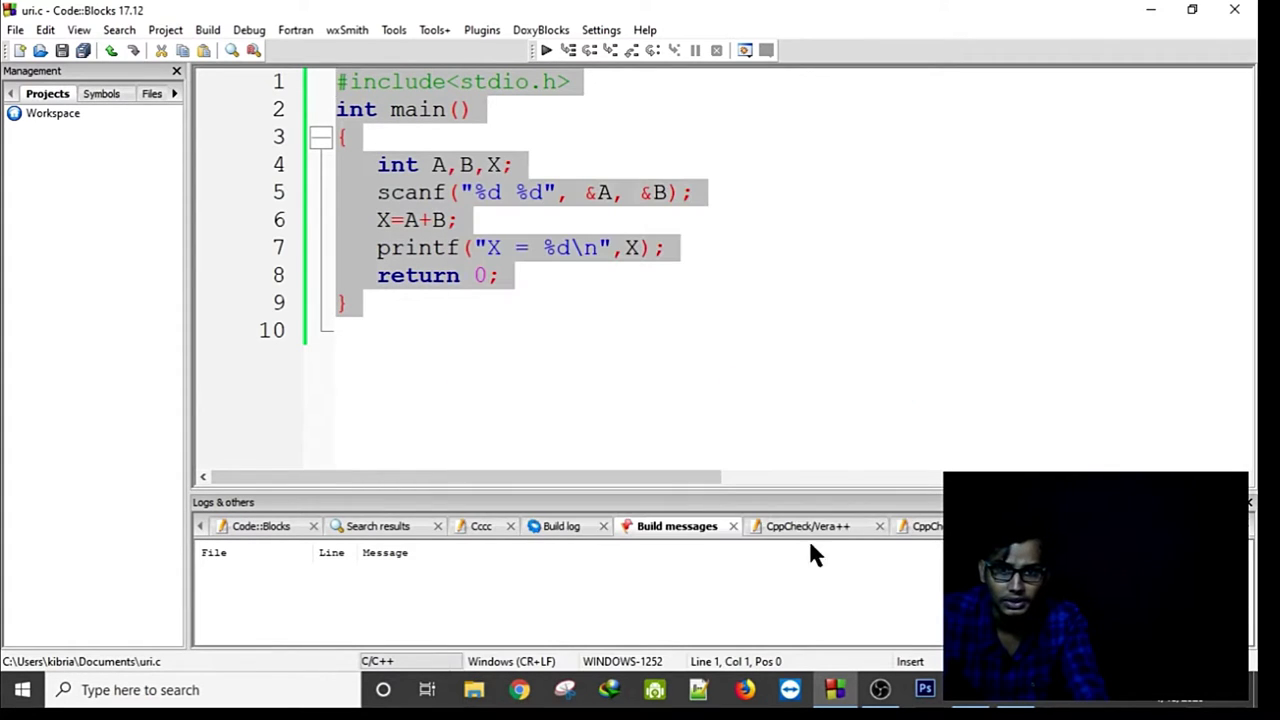
{"action": "key", "text": "alt+Tab"}
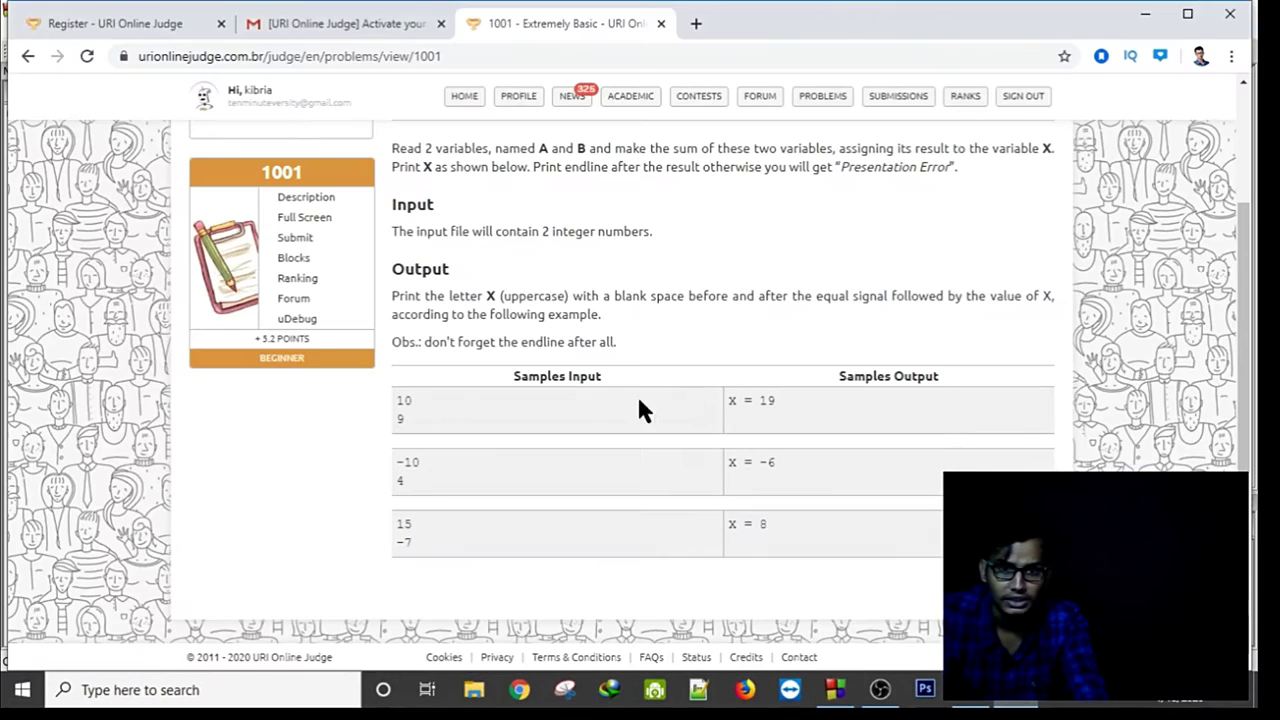
{"action": "scroll", "coordinate": [460, 419], "scroll_direction": "up", "scroll_amount": 5}
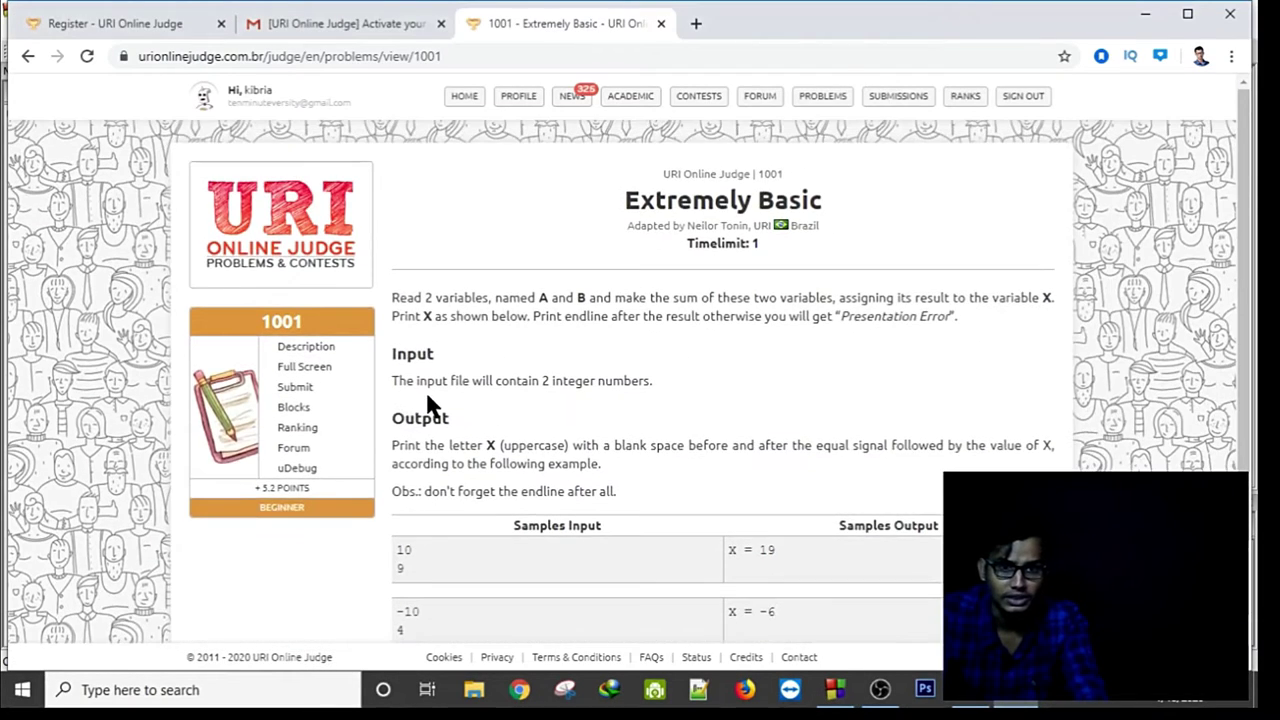
{"action": "key", "text": "ctrl+plus"}
{"action": "key", "text": "ctrl+plus"}
{"action": "key", "text": "ctrl+plus"}
{"action": "key", "text": "ctrl+plus"}
Open the Submit page from problem 1001's side menu and zoom the page back out.
{"action": "scroll", "coordinate": [428, 410], "scroll_direction": "down", "scroll_amount": 5}
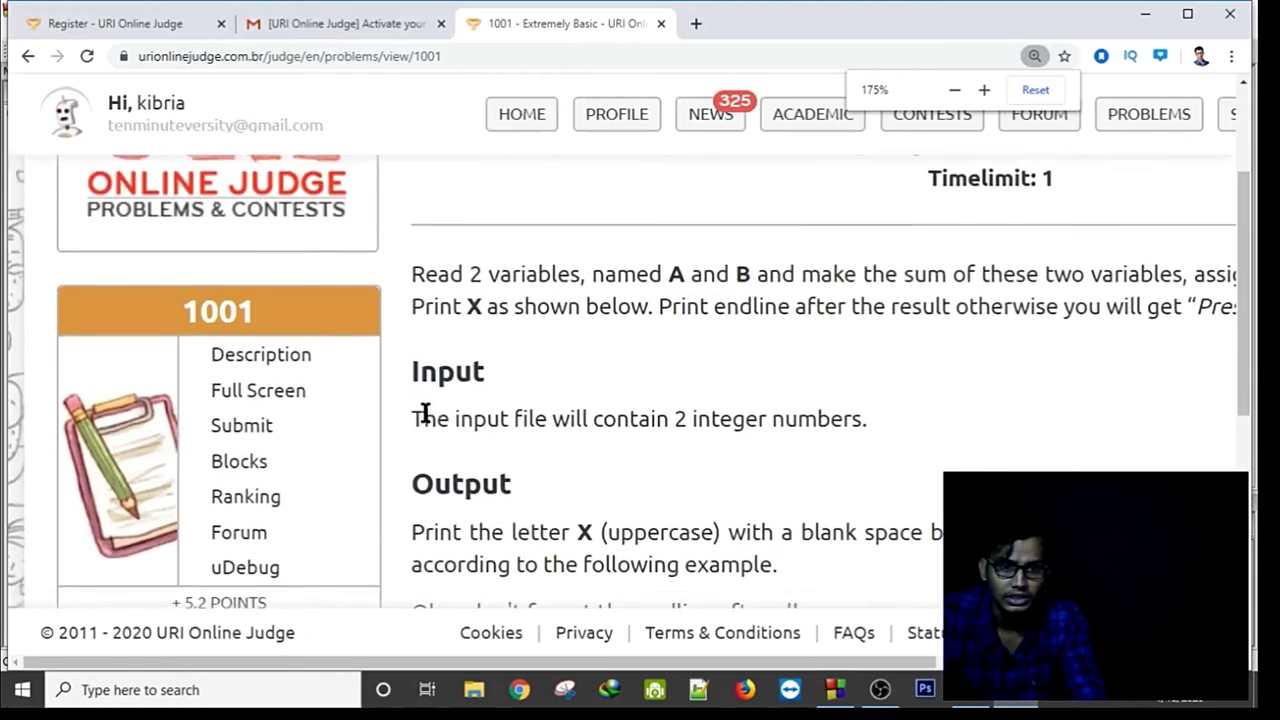
{"action": "left_click", "coordinate": [250, 352]}
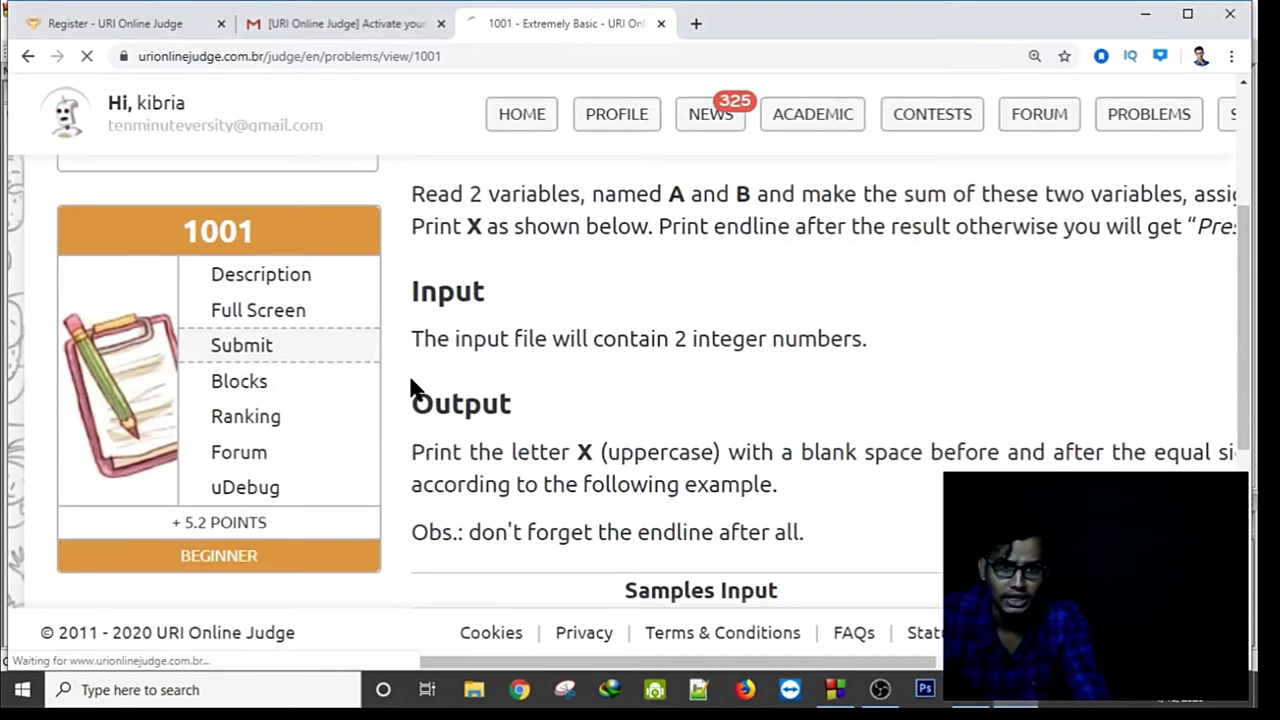
{"action": "scroll", "coordinate": [500, 385], "scroll_direction": "down", "scroll_amount": 2}
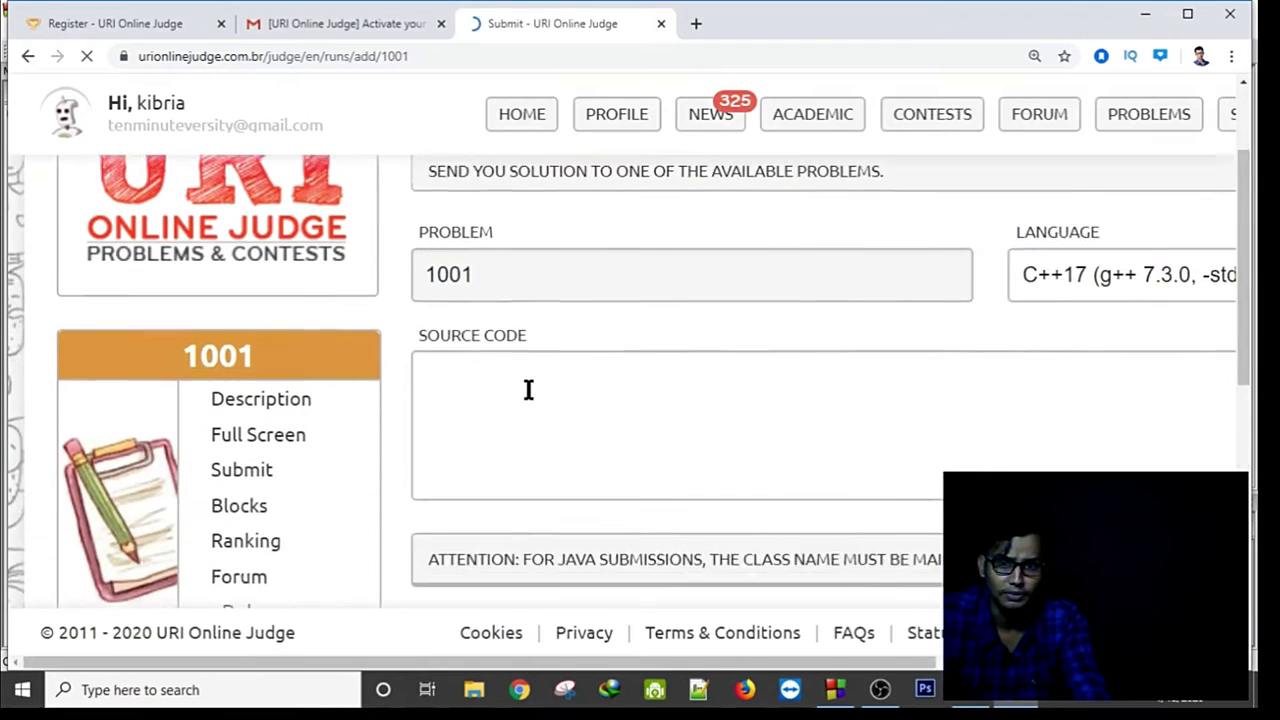
{"action": "key", "text": "ctrl+minus"}
{"action": "key", "text": "ctrl+minus"}
{"action": "key", "text": "ctrl+minus"}
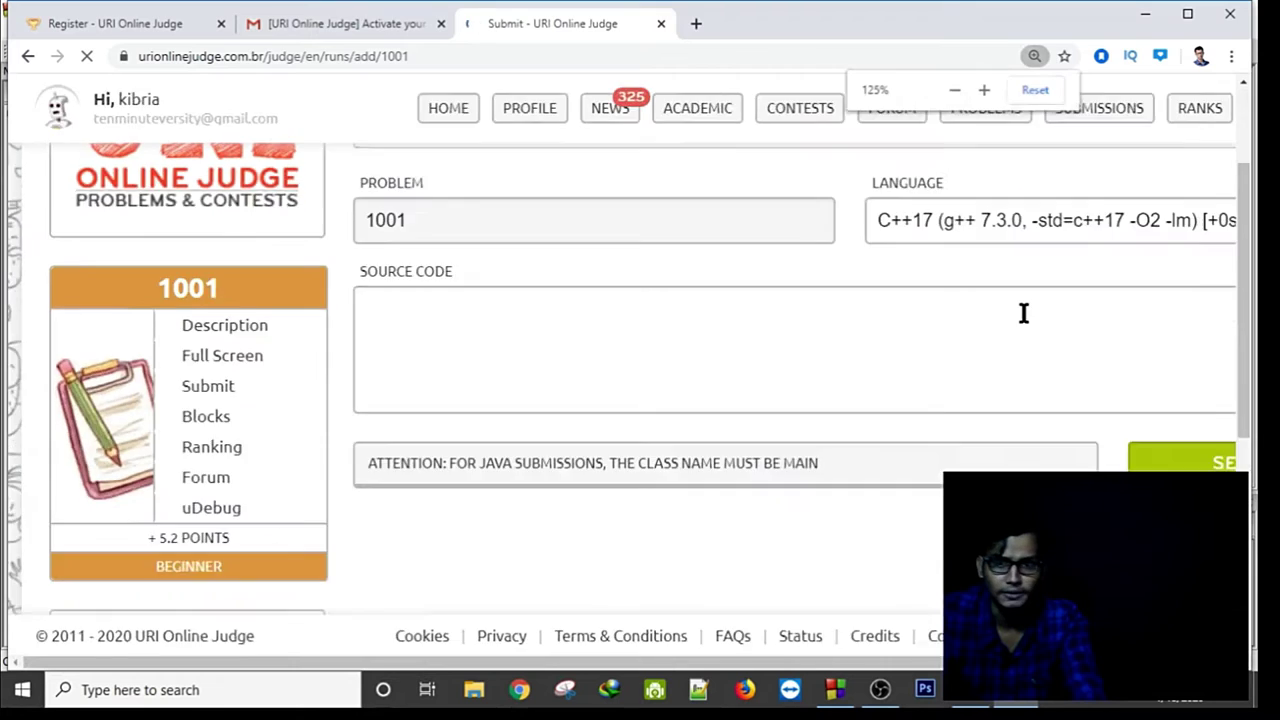
Paste the A+B program over the template as C (gcc 4.8.5) and send it for judging.
{"action": "left_click", "coordinate": [1075, 184]}
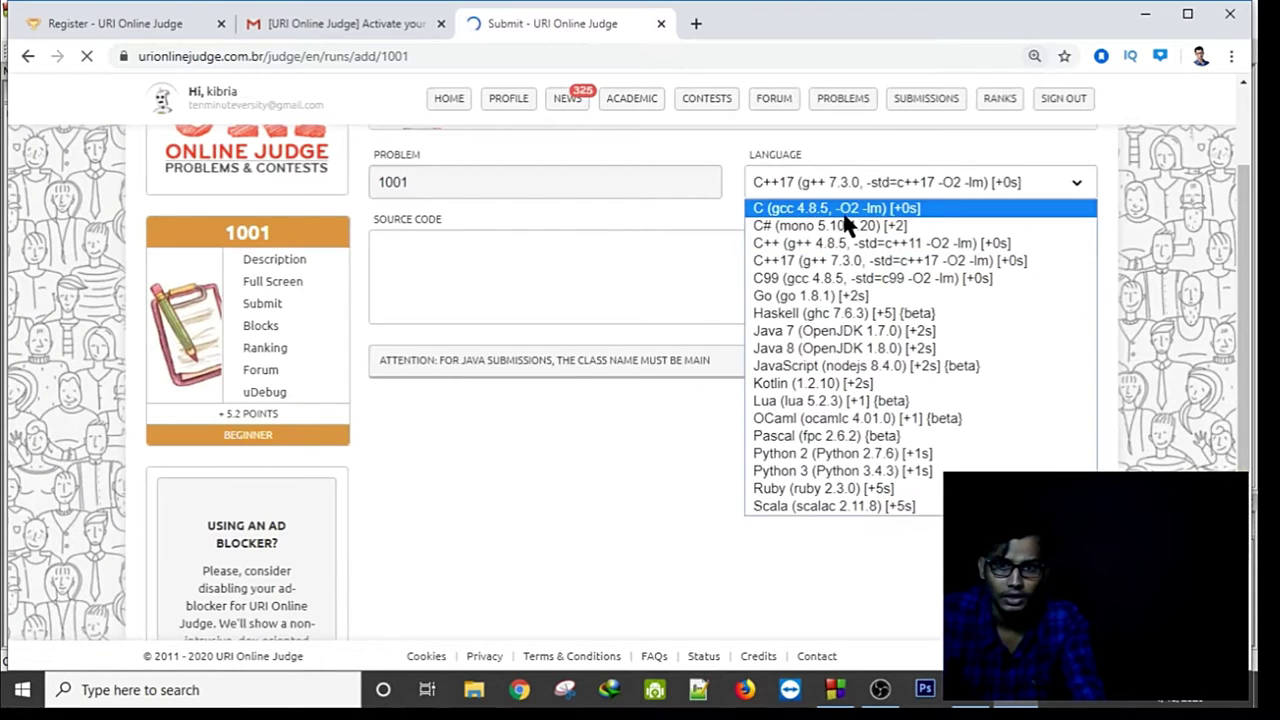
{"action": "left_click", "coordinate": [838, 209]}
{"action": "left_click", "coordinate": [482, 272]}
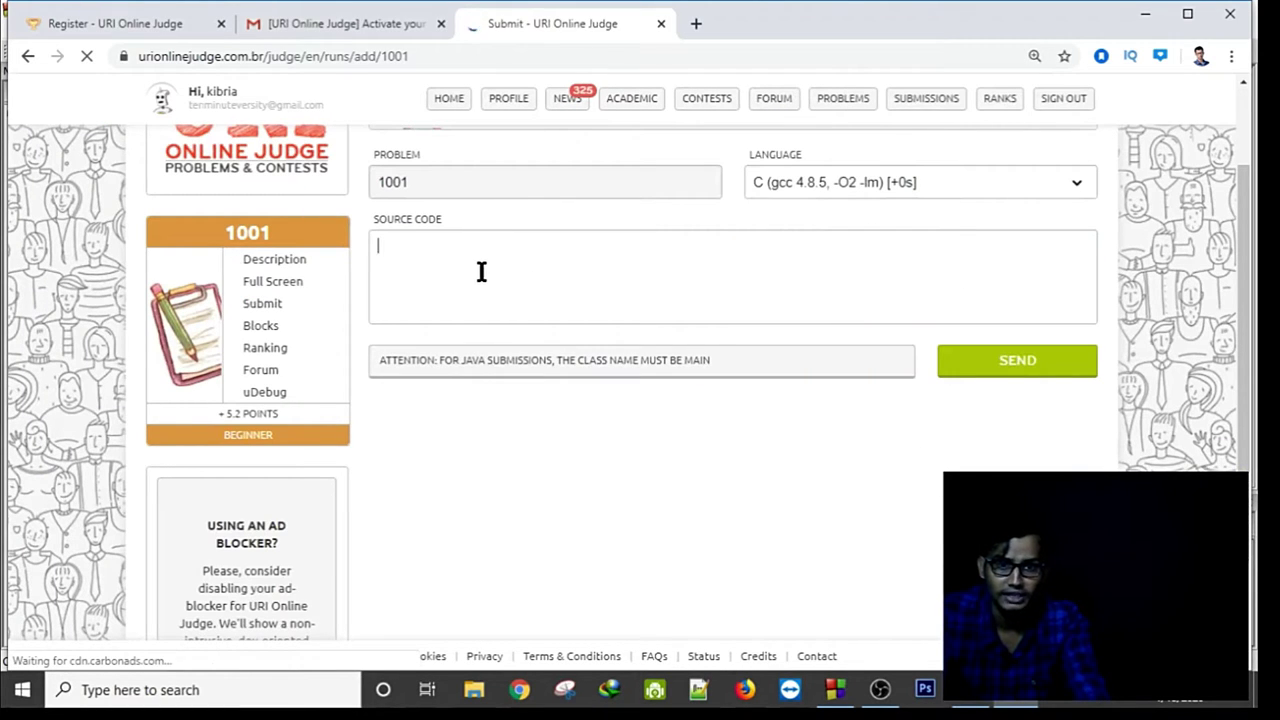
{"action": "right_click", "coordinate": [480, 267]}
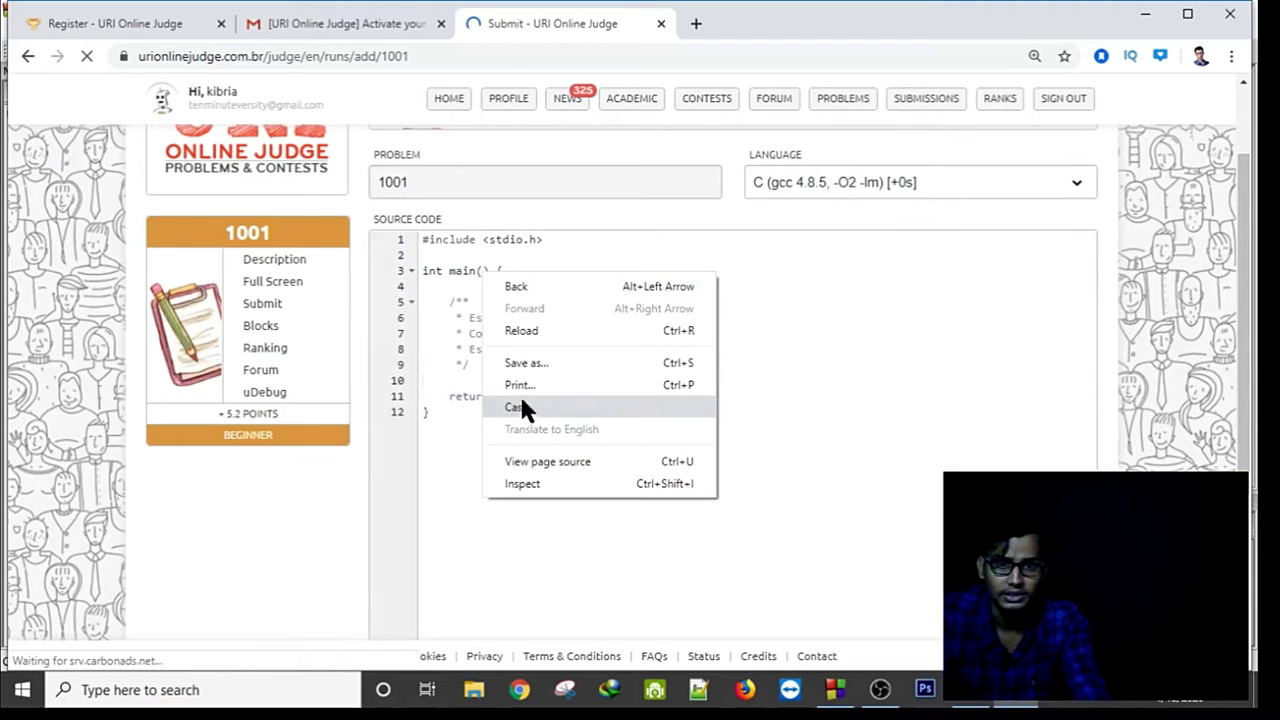
{"action": "left_click", "coordinate": [446, 463]}
{"action": "double_click", "coordinate": [431, 420]}
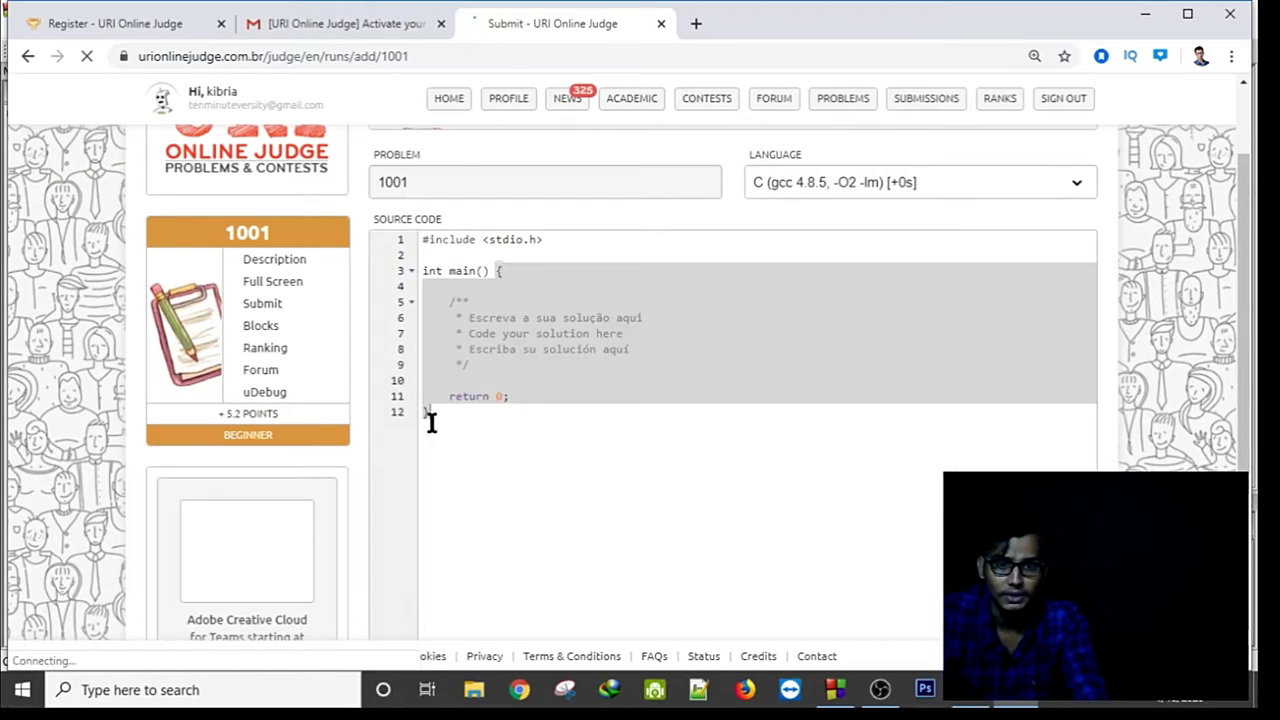
{"action": "right_click", "coordinate": [546, 306]}
{"action": "left_click", "coordinate": [590, 403]}
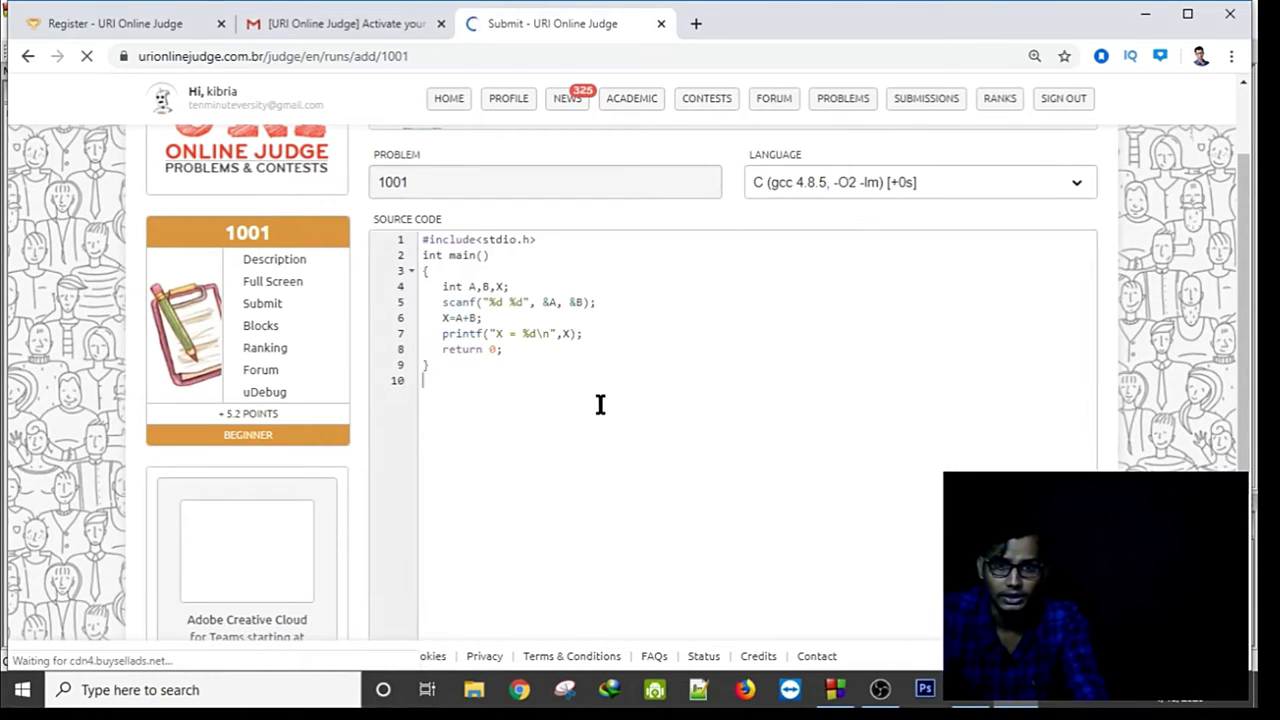
{"action": "scroll", "coordinate": [682, 383], "scroll_direction": "up", "scroll_amount": 1}
{"action": "scroll", "coordinate": [682, 383], "scroll_direction": "down", "scroll_amount": 4}
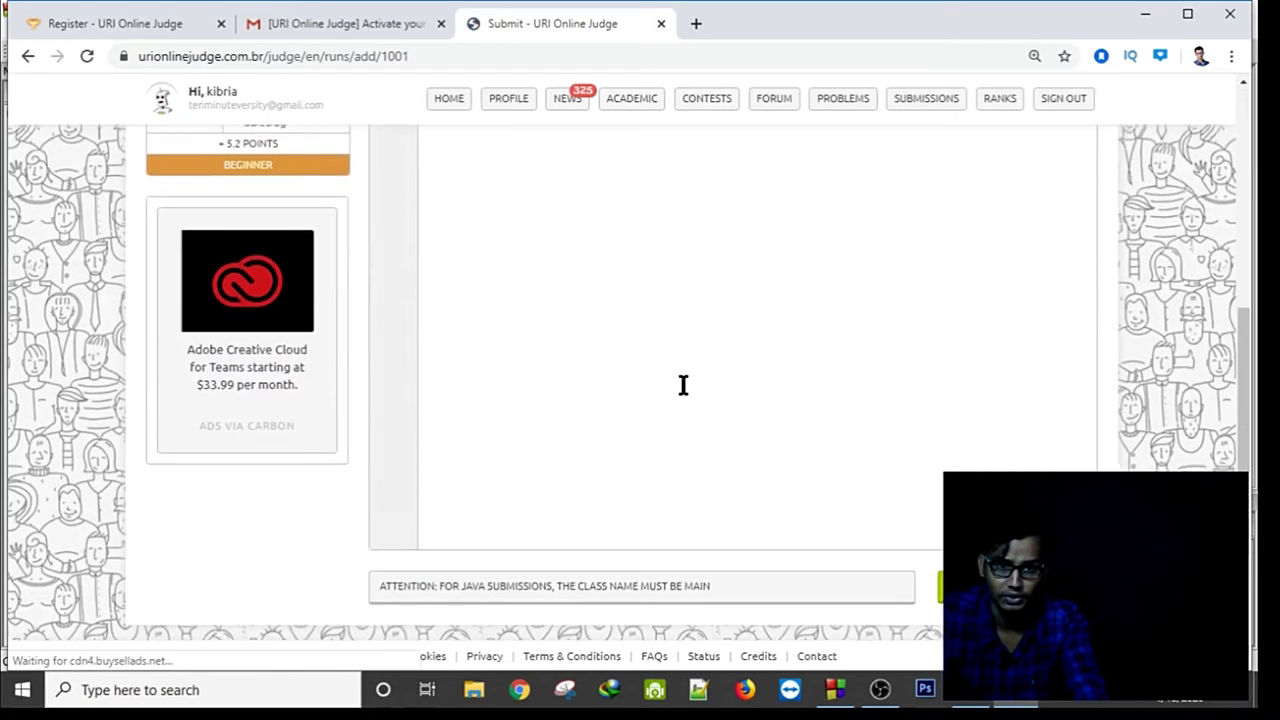
{"action": "left_click", "coordinate": [975, 575]}
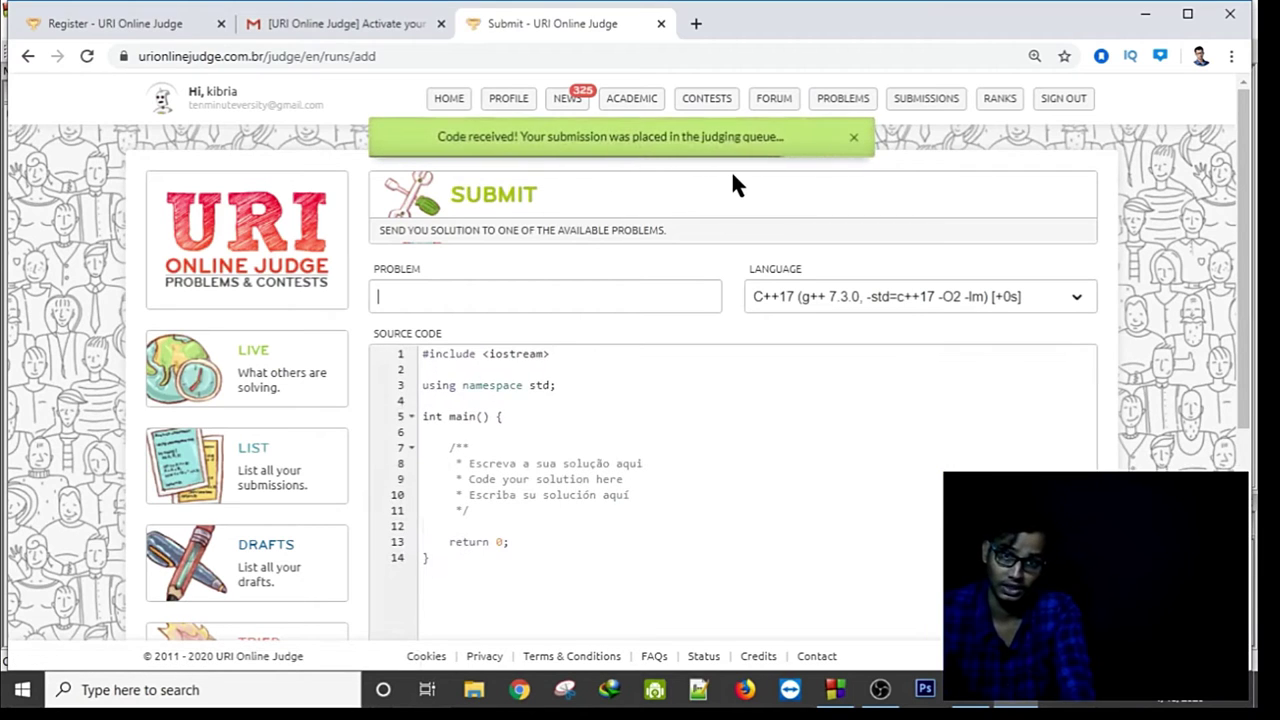
Check the Accepted result for 1001 under SUBMISSIONS, then reopen the Extremely Basic problem page.
{"action": "mouse_move", "coordinate": [932, 108]}
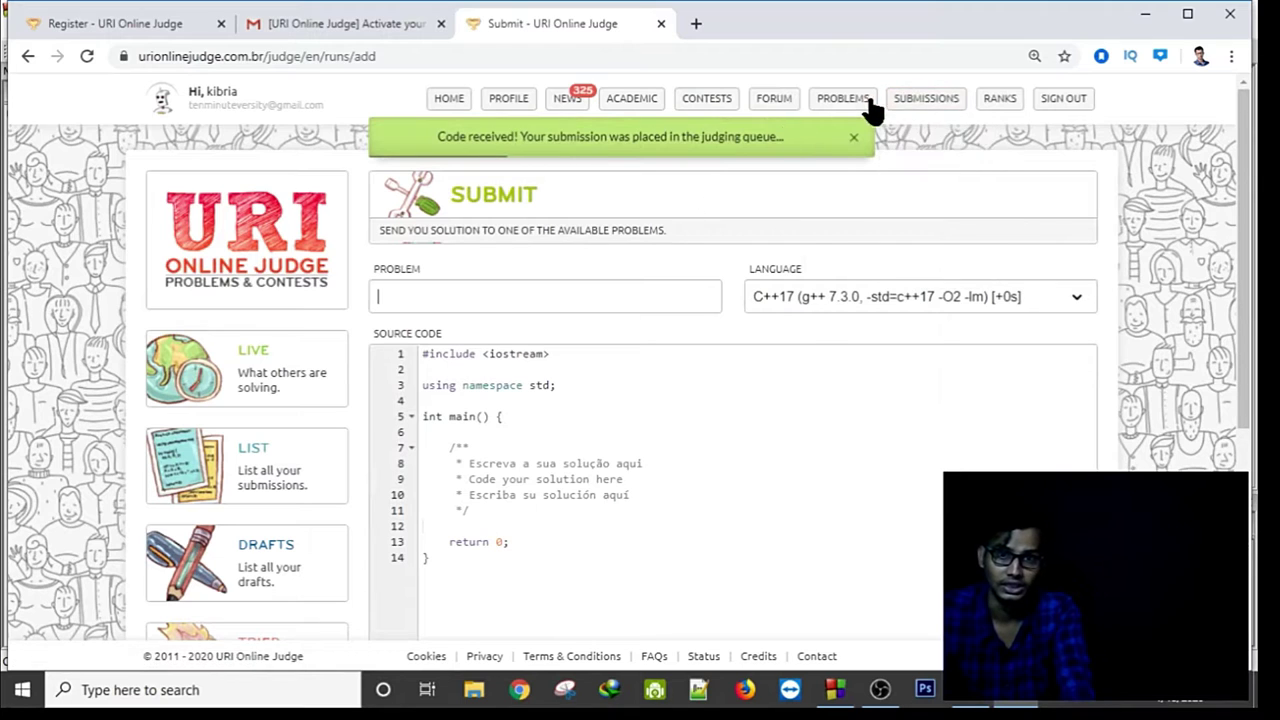
{"action": "left_click", "coordinate": [926, 105]}
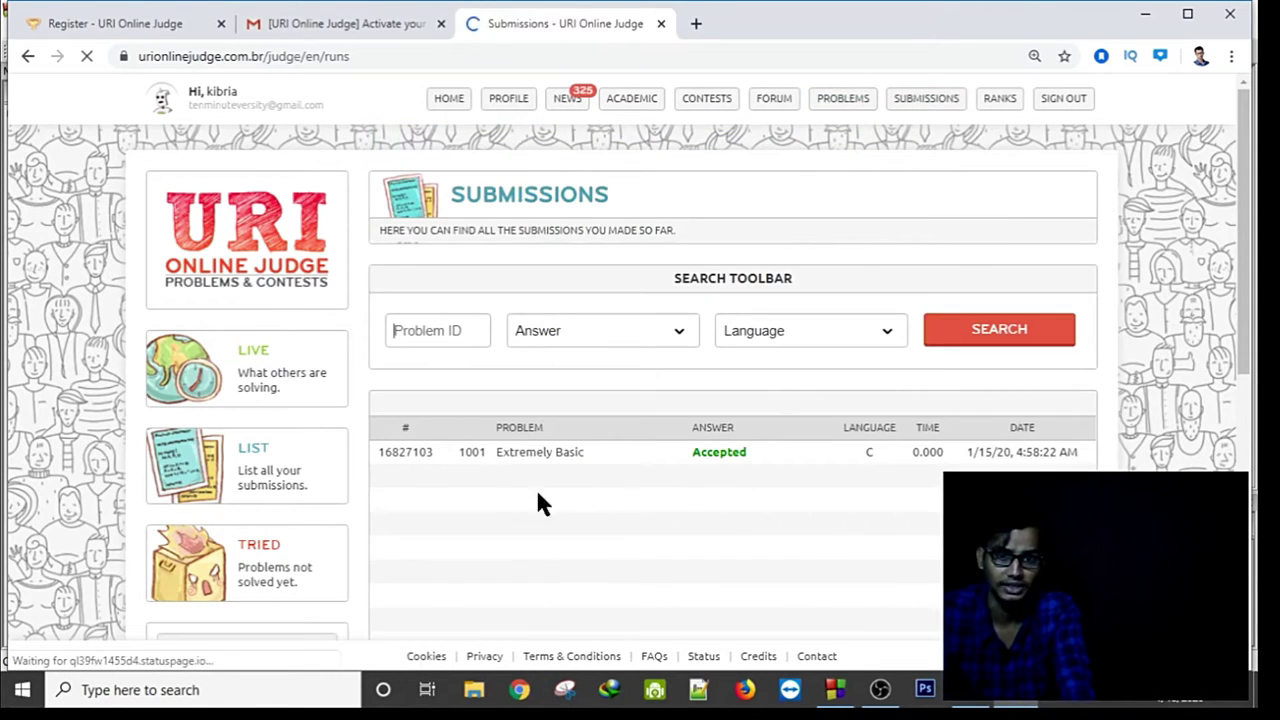
{"action": "left_click_drag", "start_coordinate": [607, 452], "coordinate": [737, 468]}
{"action": "left_click", "coordinate": [738, 472]}
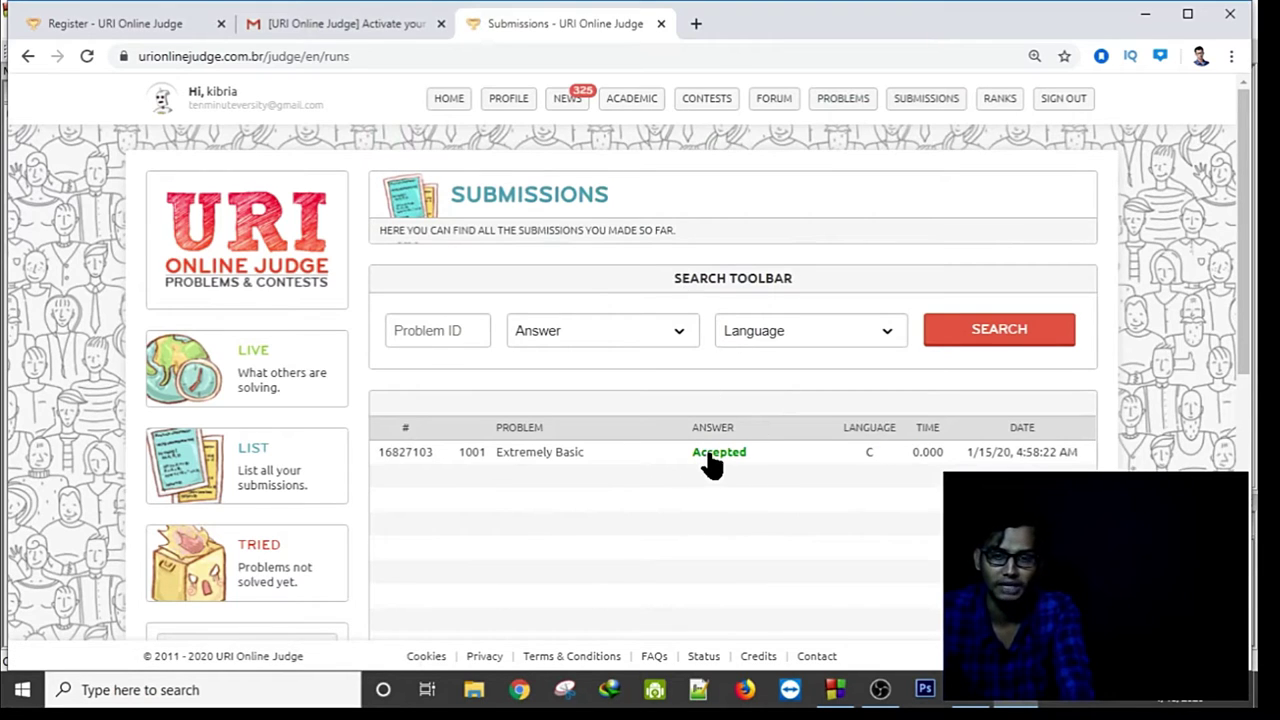
{"action": "left_click", "coordinate": [531, 466]}
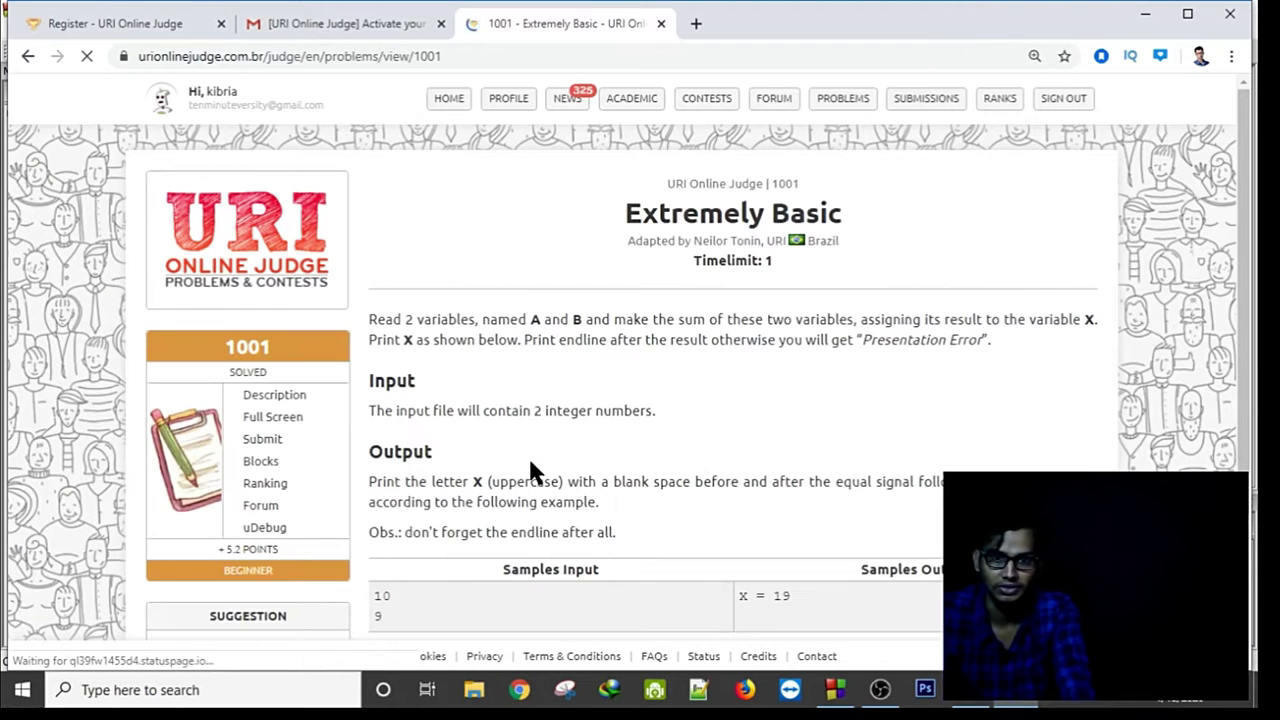
{"action": "scroll", "coordinate": [812, 645], "scroll_direction": "down", "scroll_amount": 2}
In Code::Blocks, delete the n of the \n newline escape in uri.c's printf.
{"action": "left_click", "coordinate": [835, 689]}
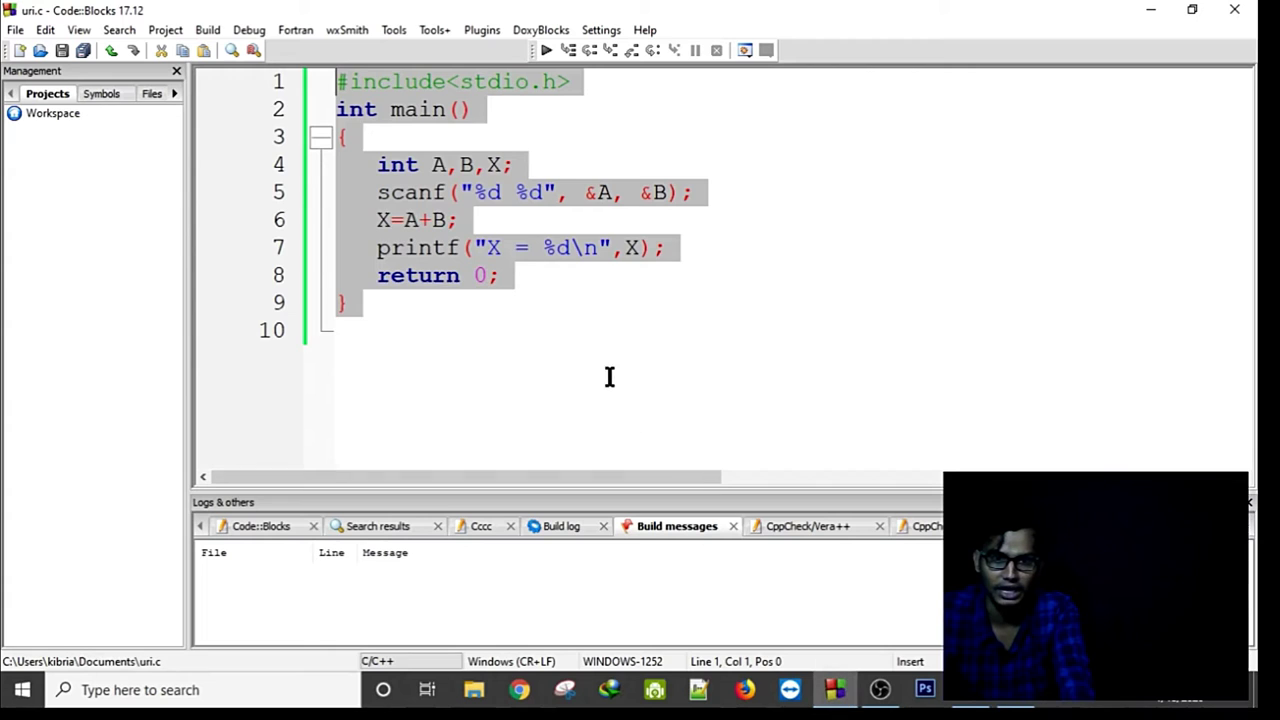
{"action": "left_click", "coordinate": [627, 322]}
{"action": "left_click", "coordinate": [598, 248]}
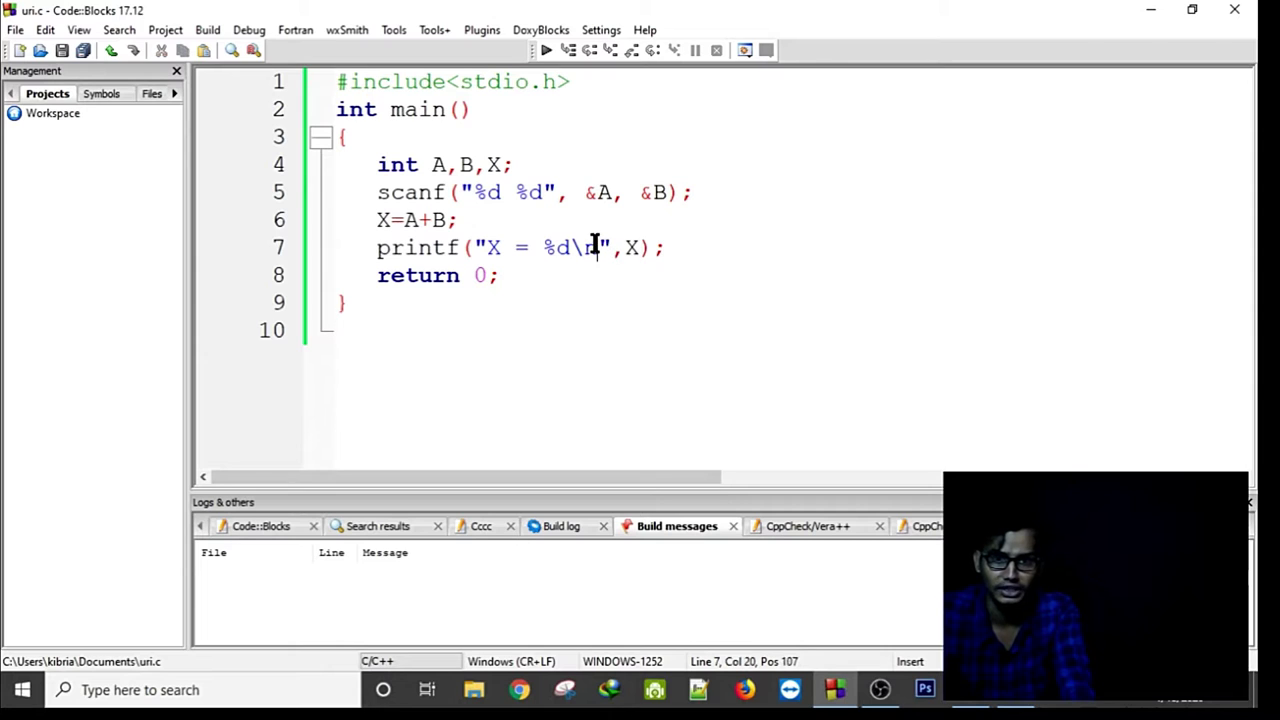
{"action": "key", "text": "BackSpace"}
{"action": "key", "text": "BackSpace"}
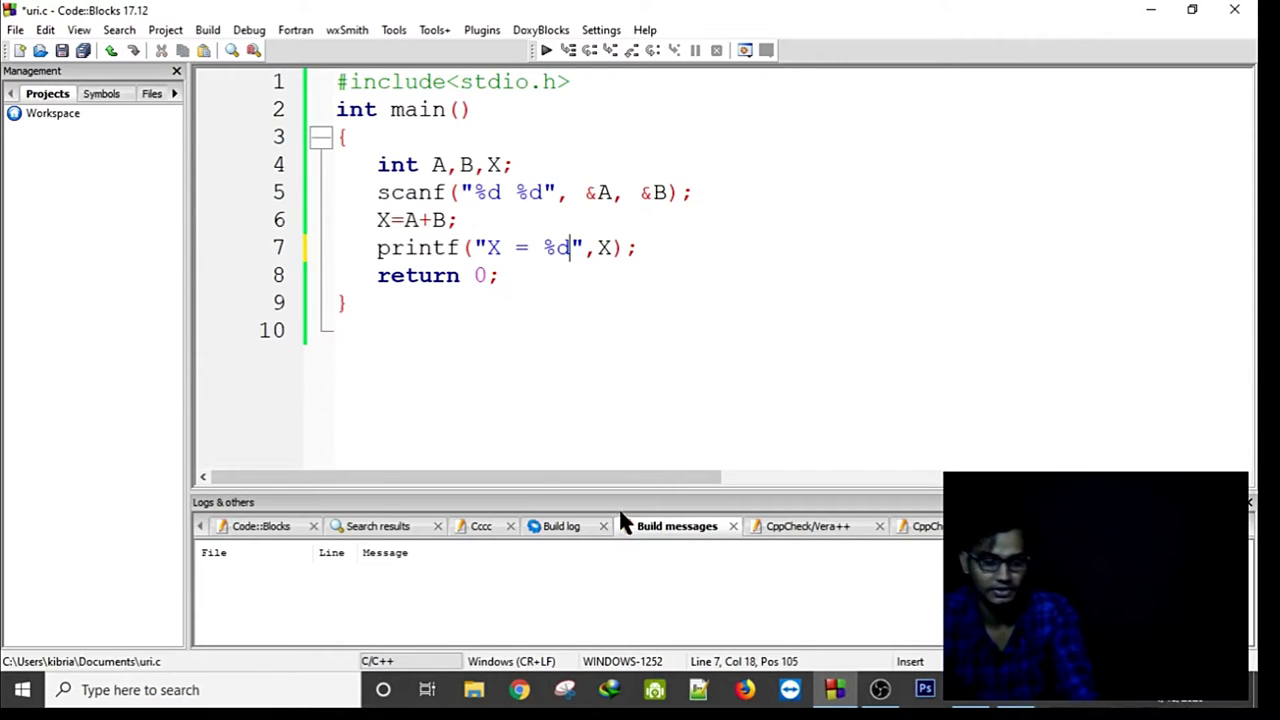
Copy the whole modified program and open problem 1001's submission form in Chrome.
{"action": "left_click_drag", "start_coordinate": [412, 405], "coordinate": [282, 45]}
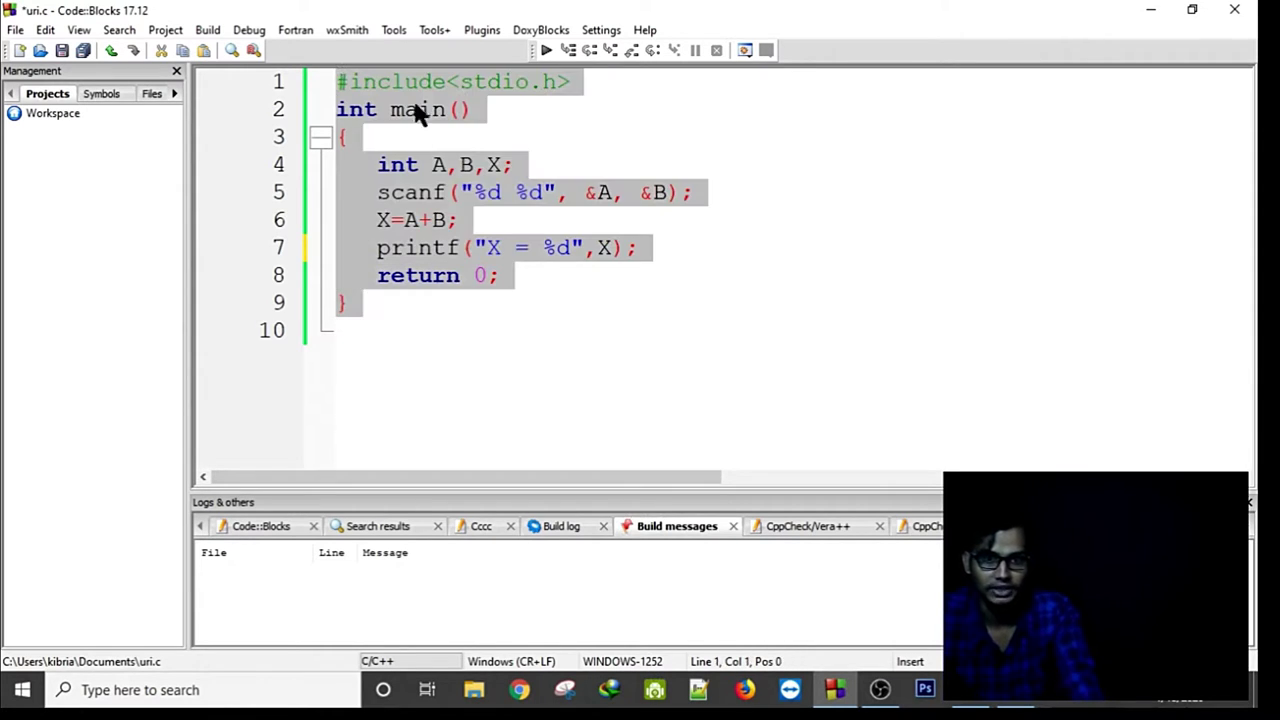
{"action": "right_click", "coordinate": [447, 161]}
{"action": "mouse_move", "coordinate": [494, 297]}
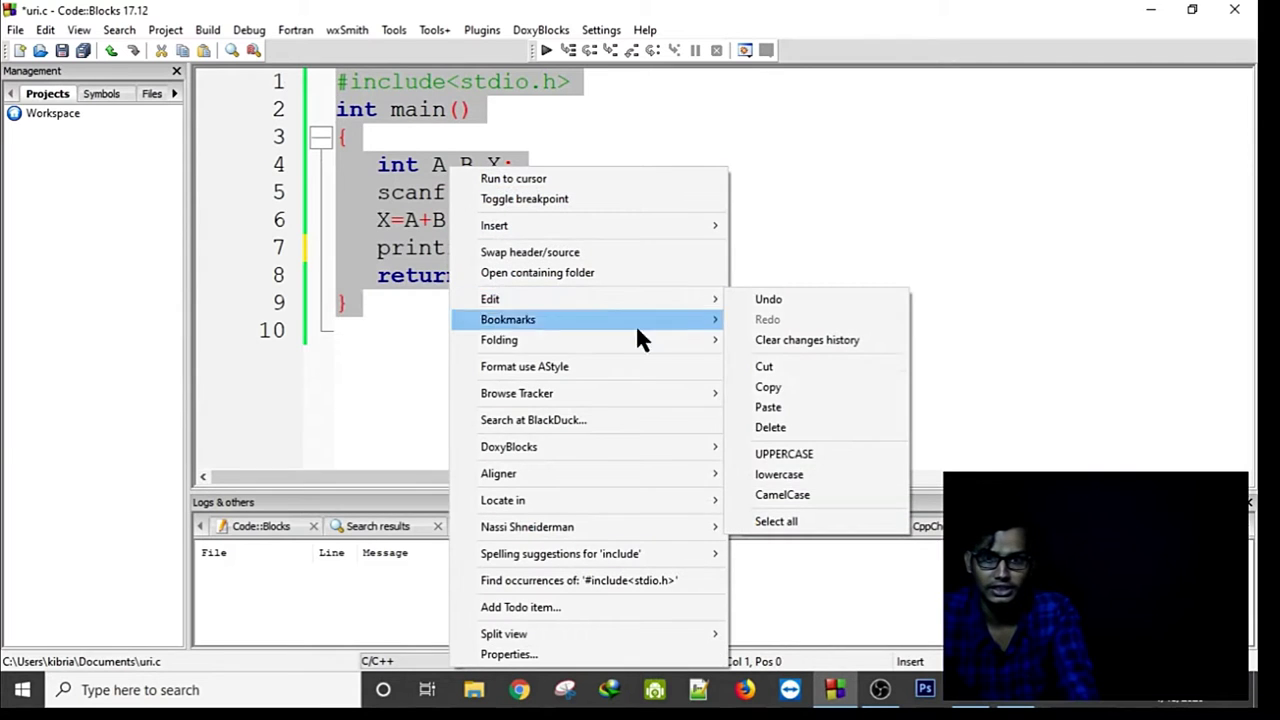
{"action": "left_click", "coordinate": [764, 388]}
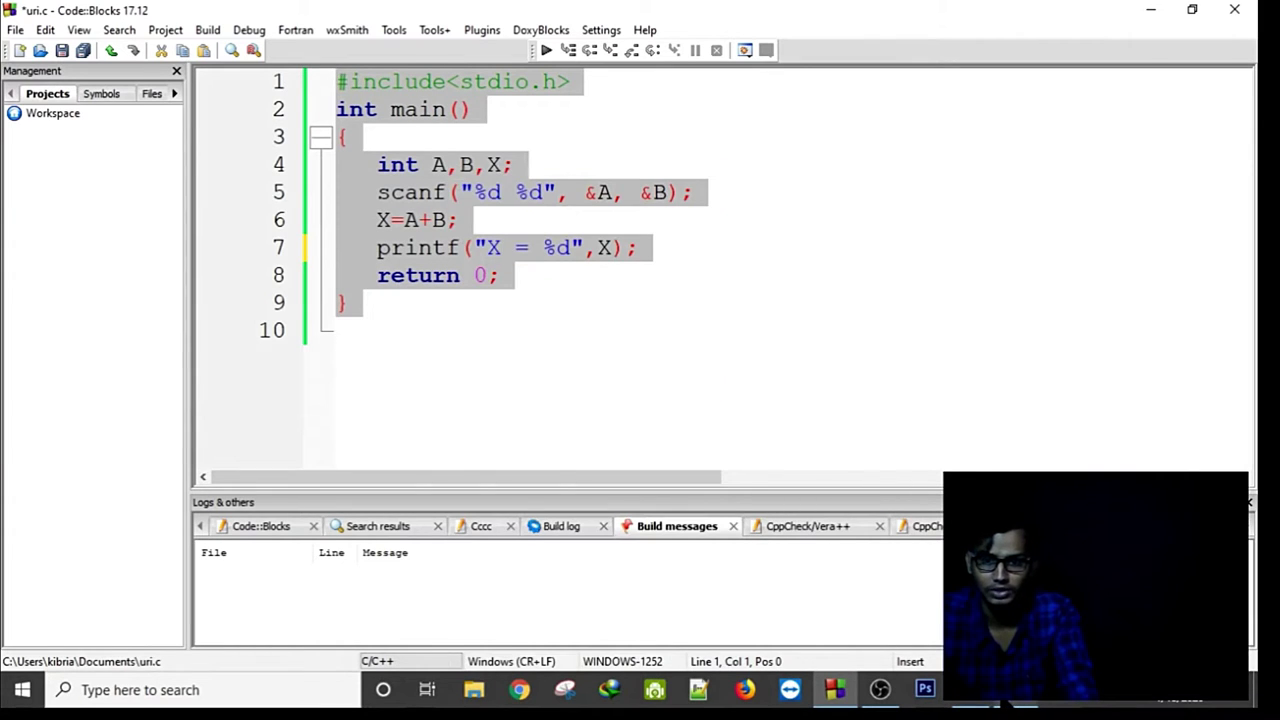
{"action": "key", "text": "alt+Tab"}
{"action": "left_click", "coordinate": [262, 254]}
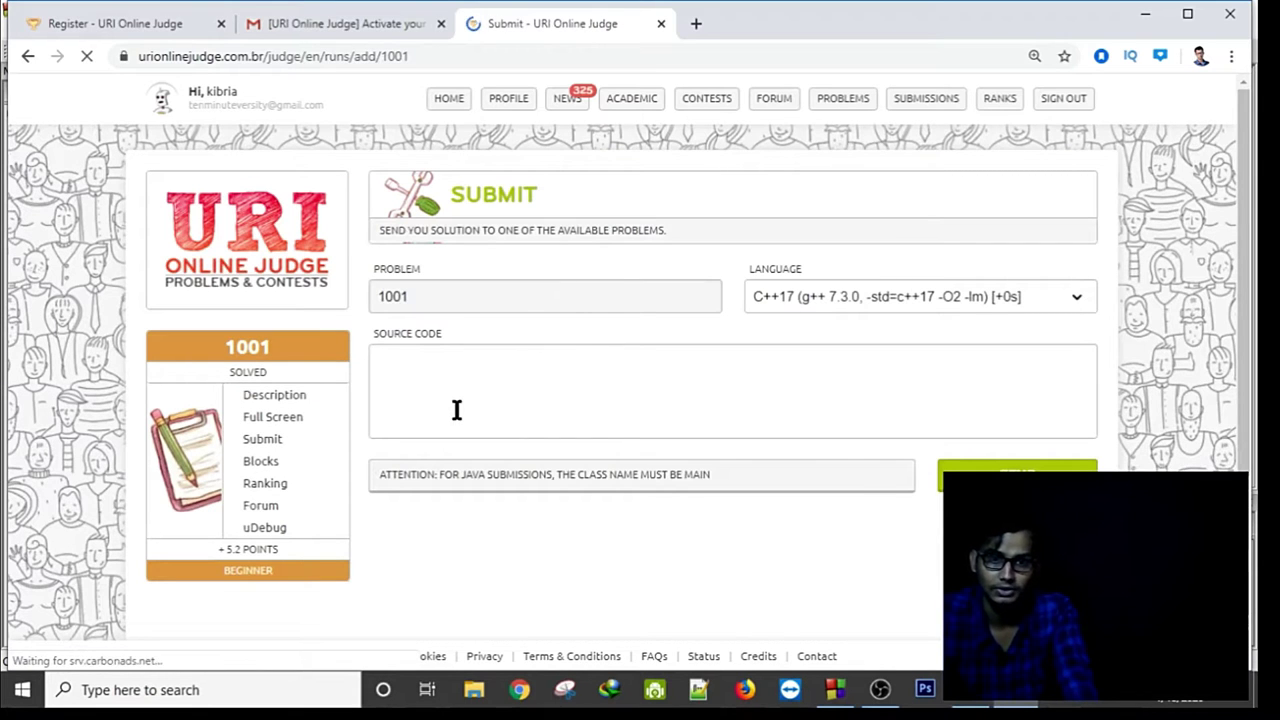
Submit the pasted newline-less program for 1001 with language C (gcc 4.8.5).
{"action": "left_click", "coordinate": [1062, 305]}
{"action": "left_click", "coordinate": [812, 325]}
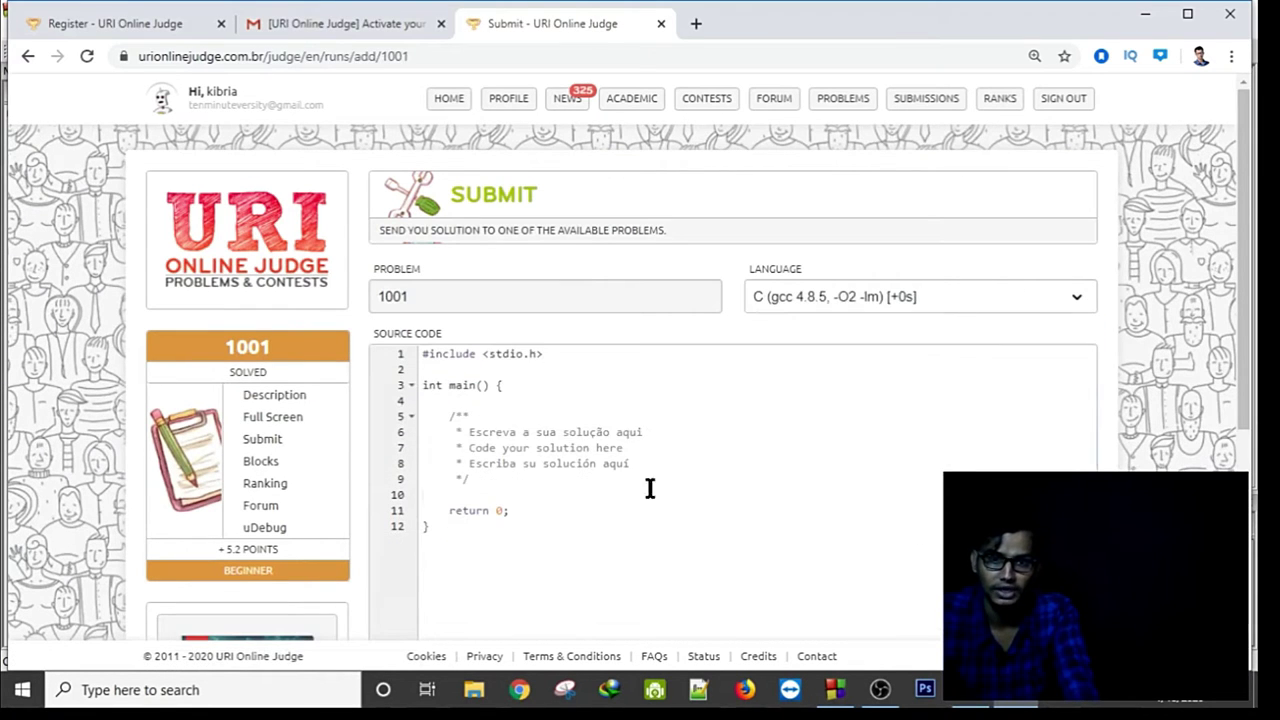
{"action": "key", "text": "ctrl+a"}
{"action": "right_click", "coordinate": [497, 393]}
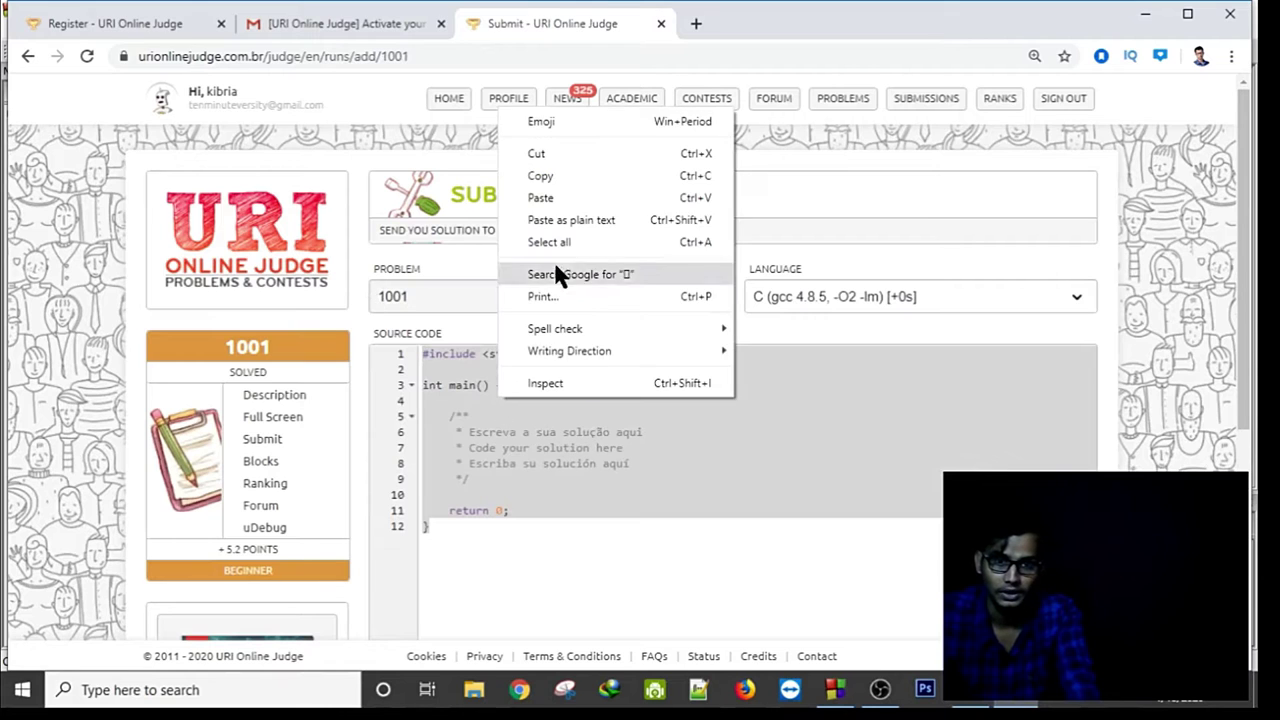
{"action": "left_click", "coordinate": [540, 198]}
{"action": "scroll", "coordinate": [863, 343], "scroll_direction": "down", "scroll_amount": 10}
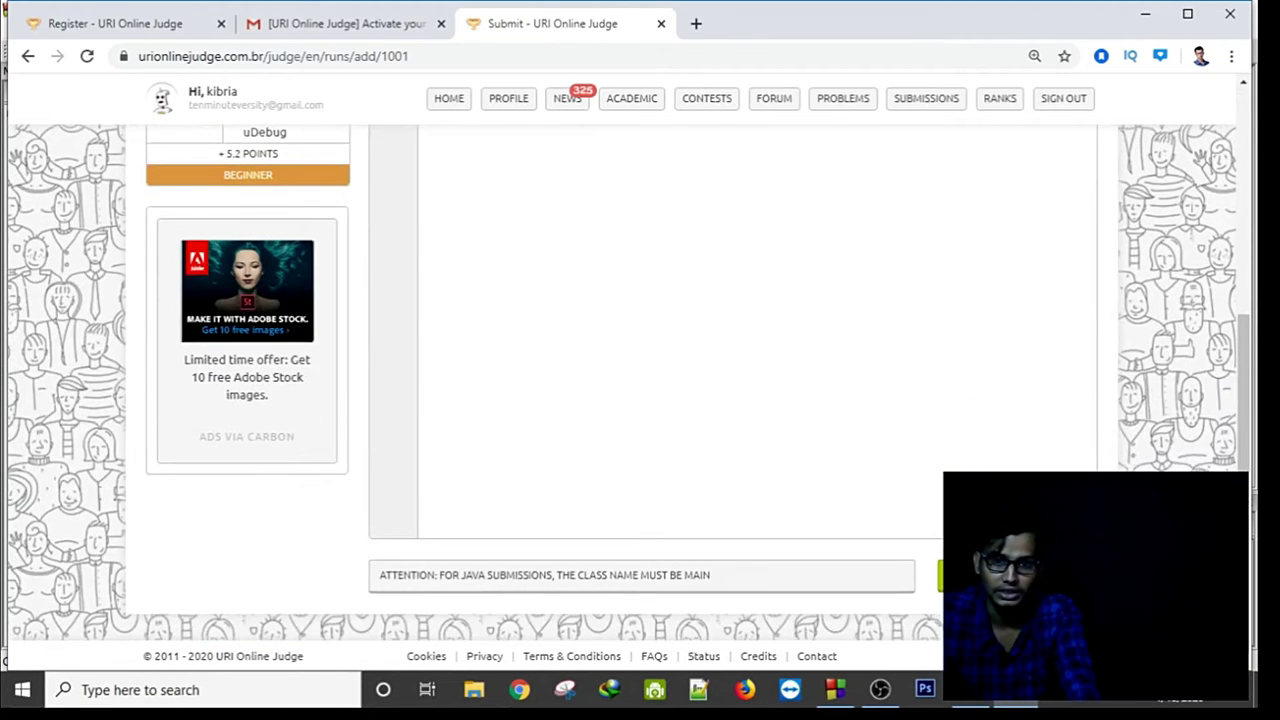
{"action": "left_click", "coordinate": [960, 575]}
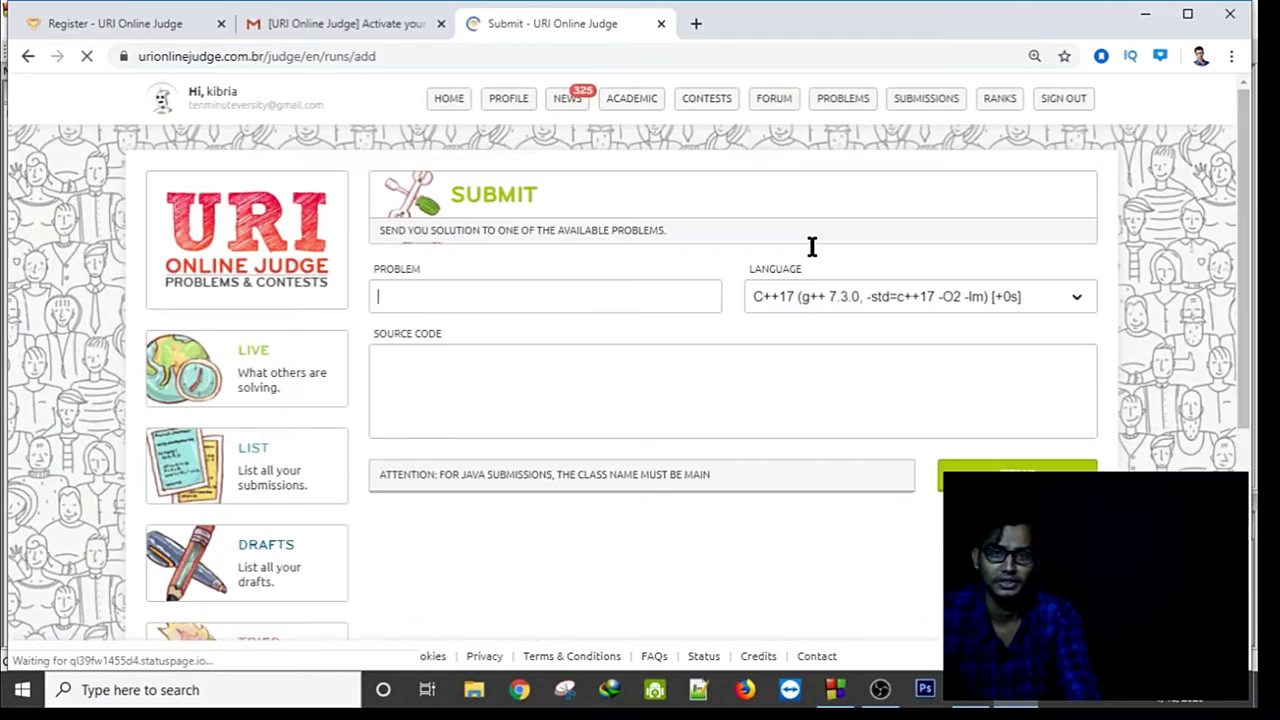
View all submissions, finding the resubmission judged Presentation error above the Accepted one.
{"action": "mouse_move", "coordinate": [928, 104]}
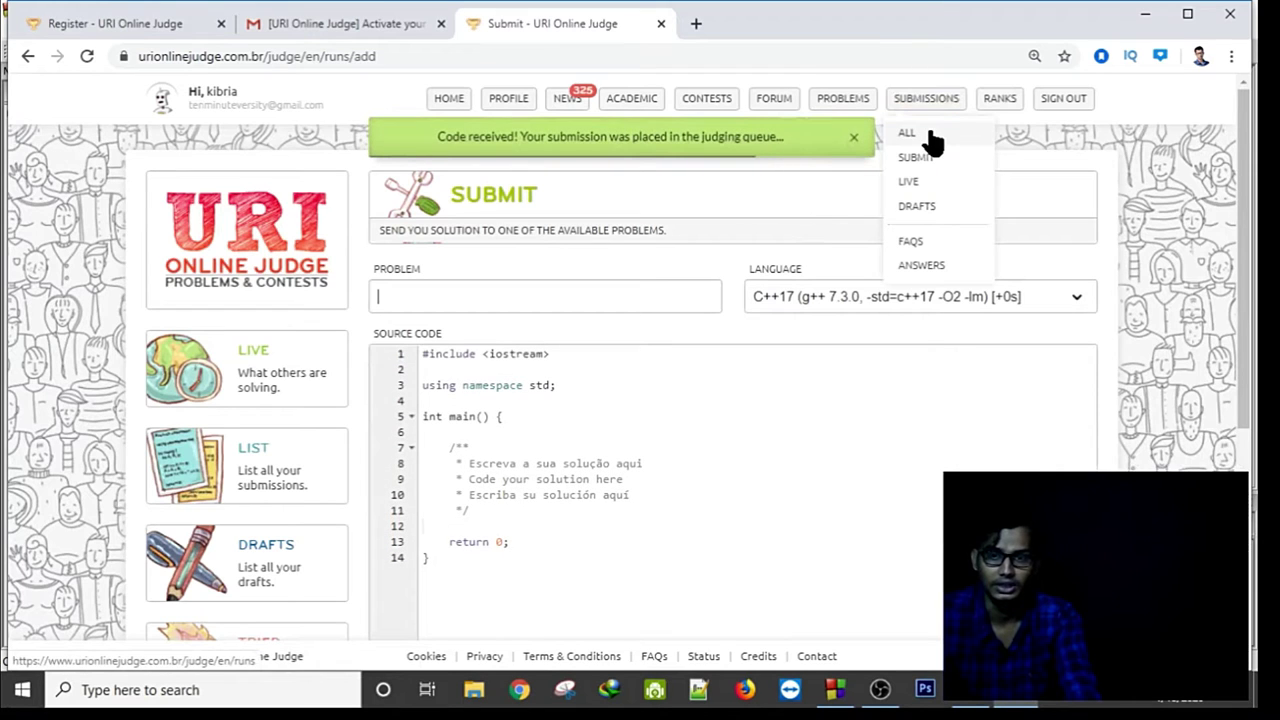
{"action": "left_click", "coordinate": [928, 133]}
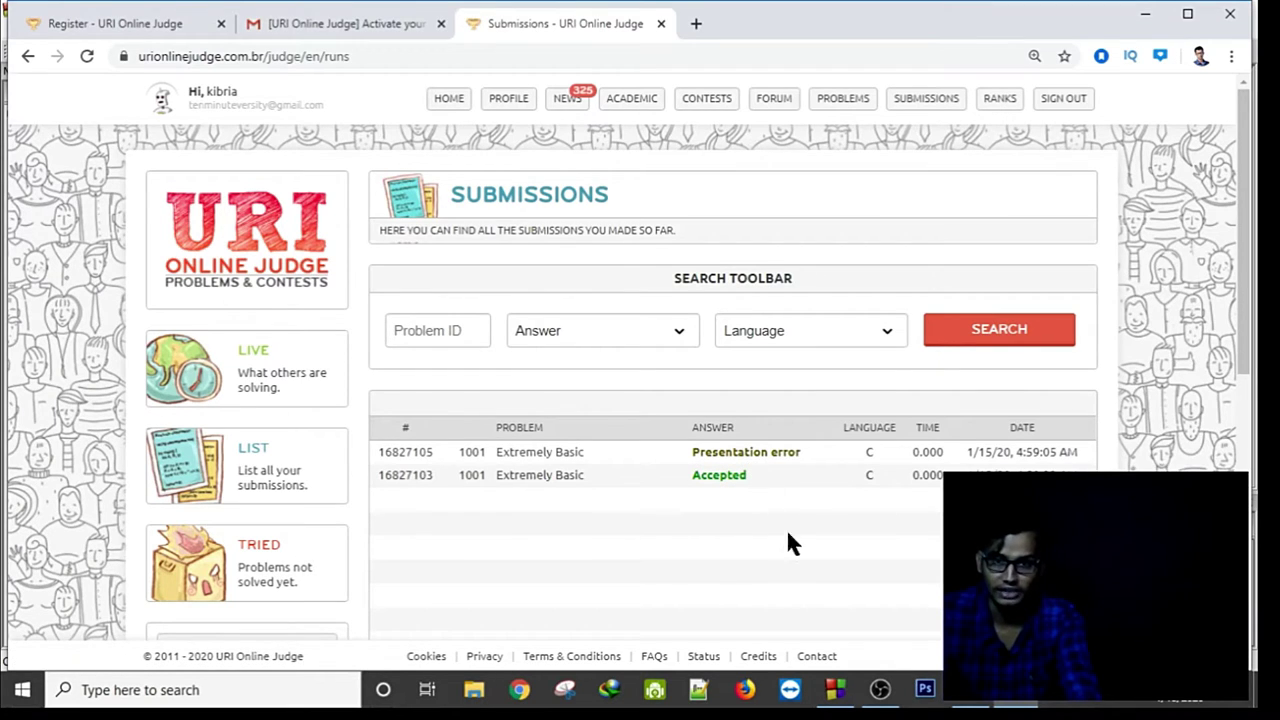
{"action": "left_click", "coordinate": [836, 692]}
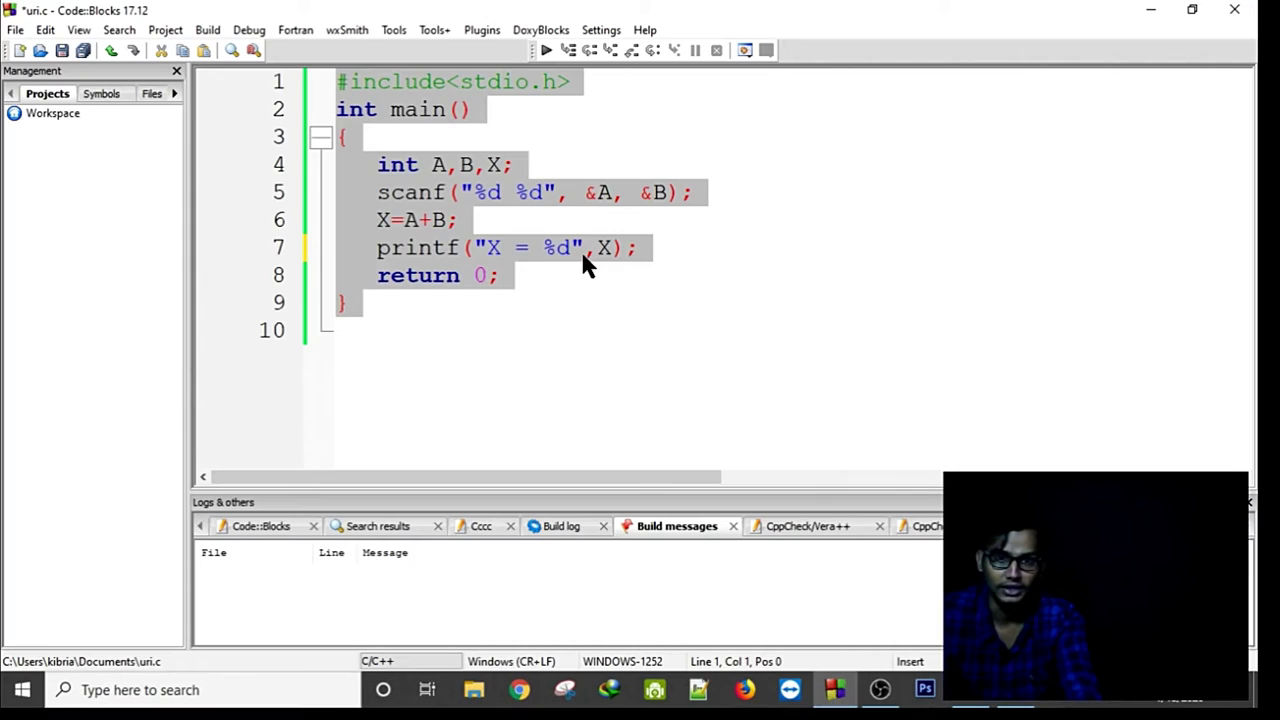
{"action": "left_click", "coordinate": [685, 396]}
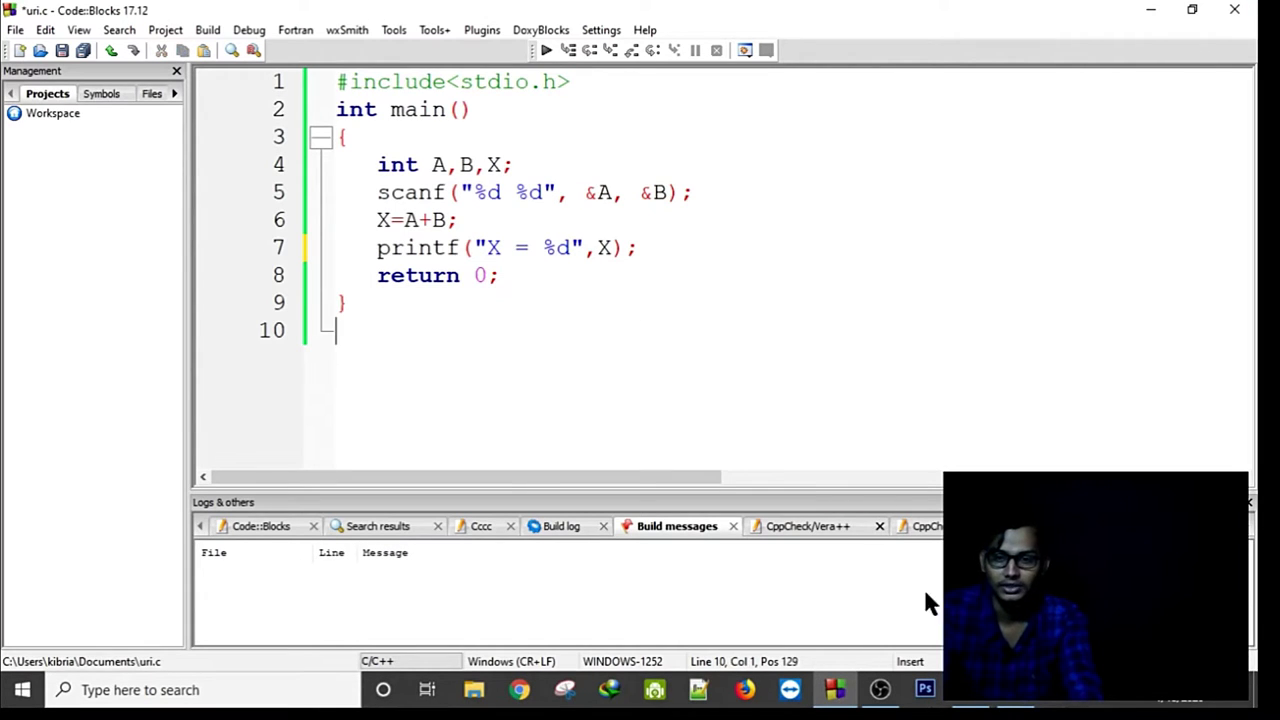
{"action": "left_click", "coordinate": [1030, 705]}
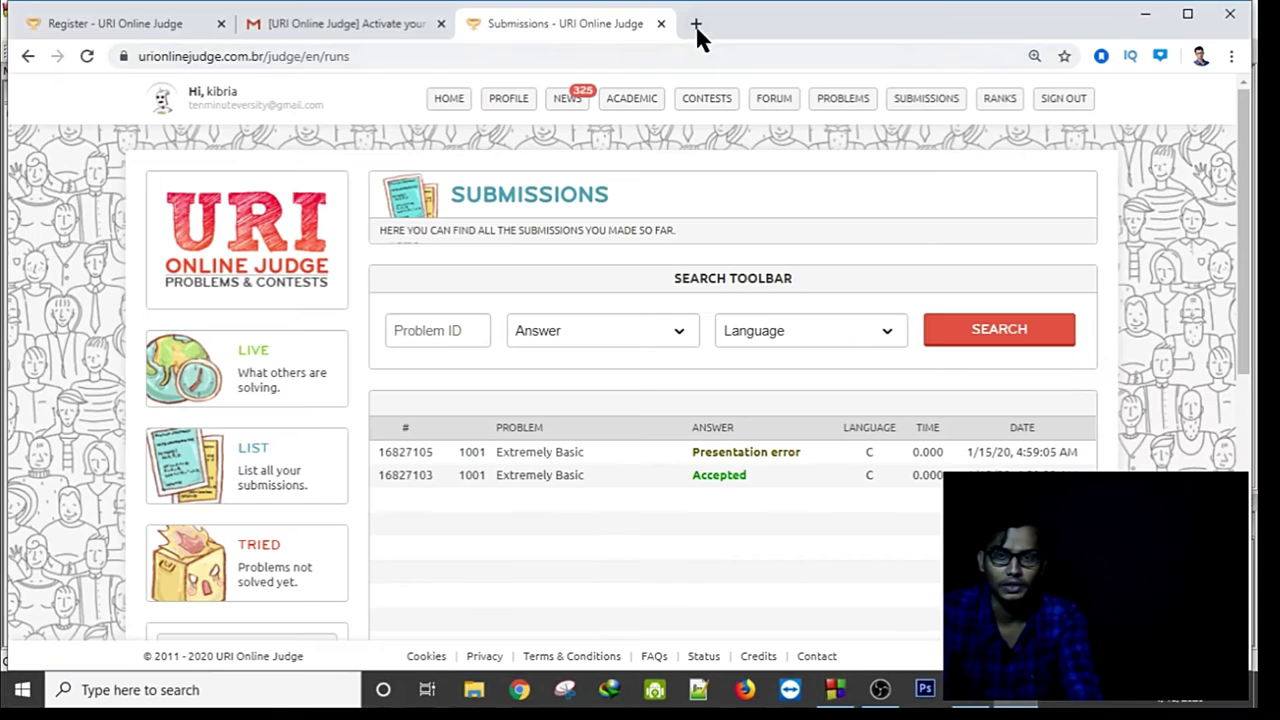
{"action": "left_click", "coordinate": [694, 23]}
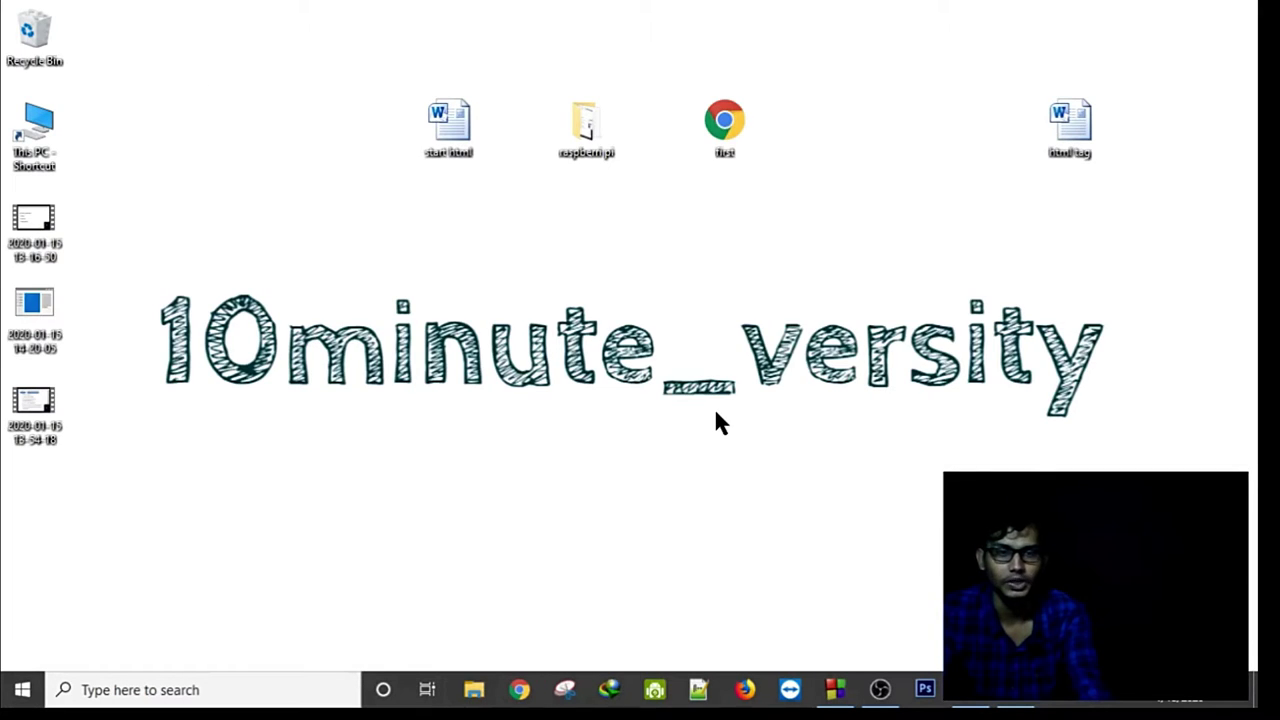
Search 'uva' in a new tab, open the UVa Online Judge site and go to its Register page.
{"action": "left_click", "coordinate": [519, 690]}
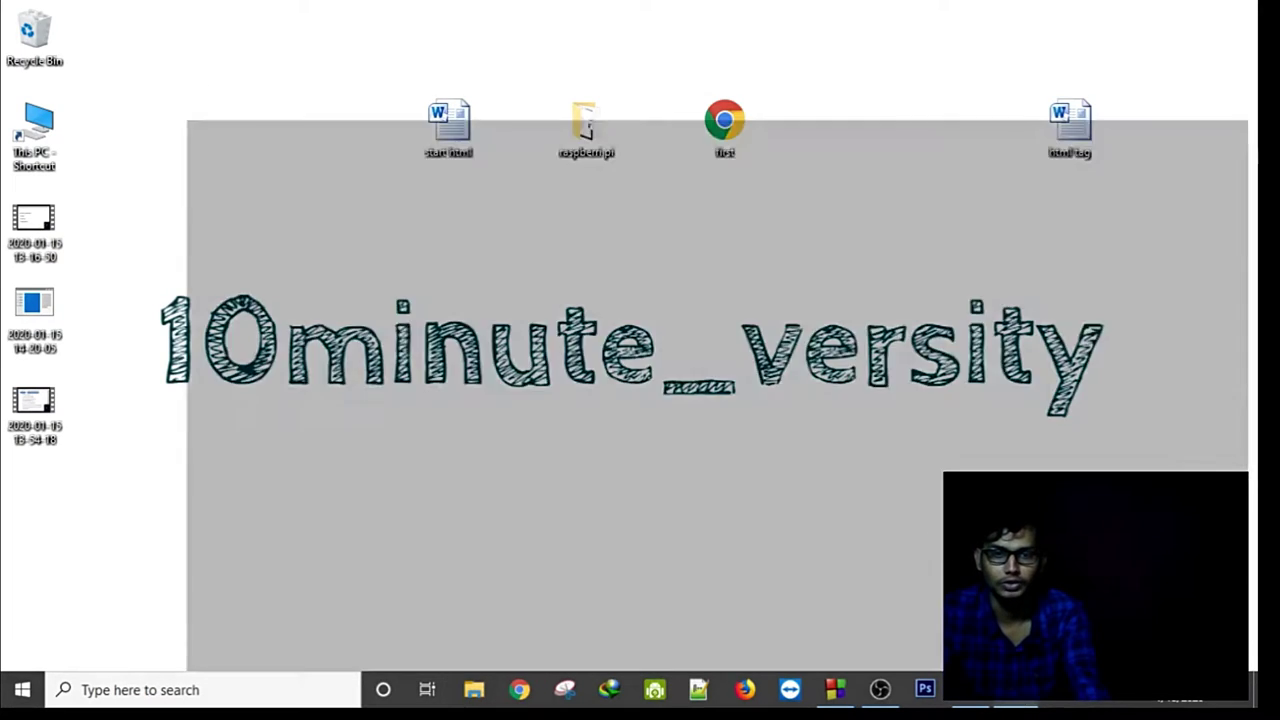
{"action": "type", "text": "uva"}
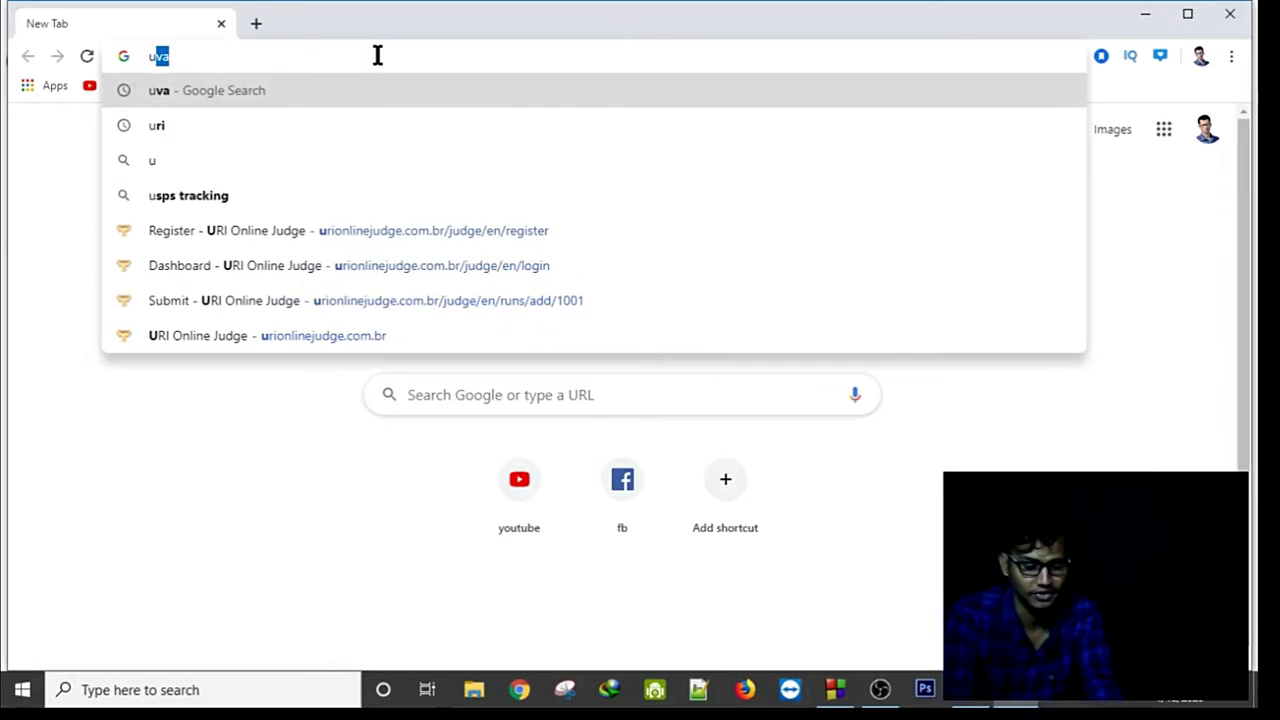
{"action": "key", "text": "Return"}
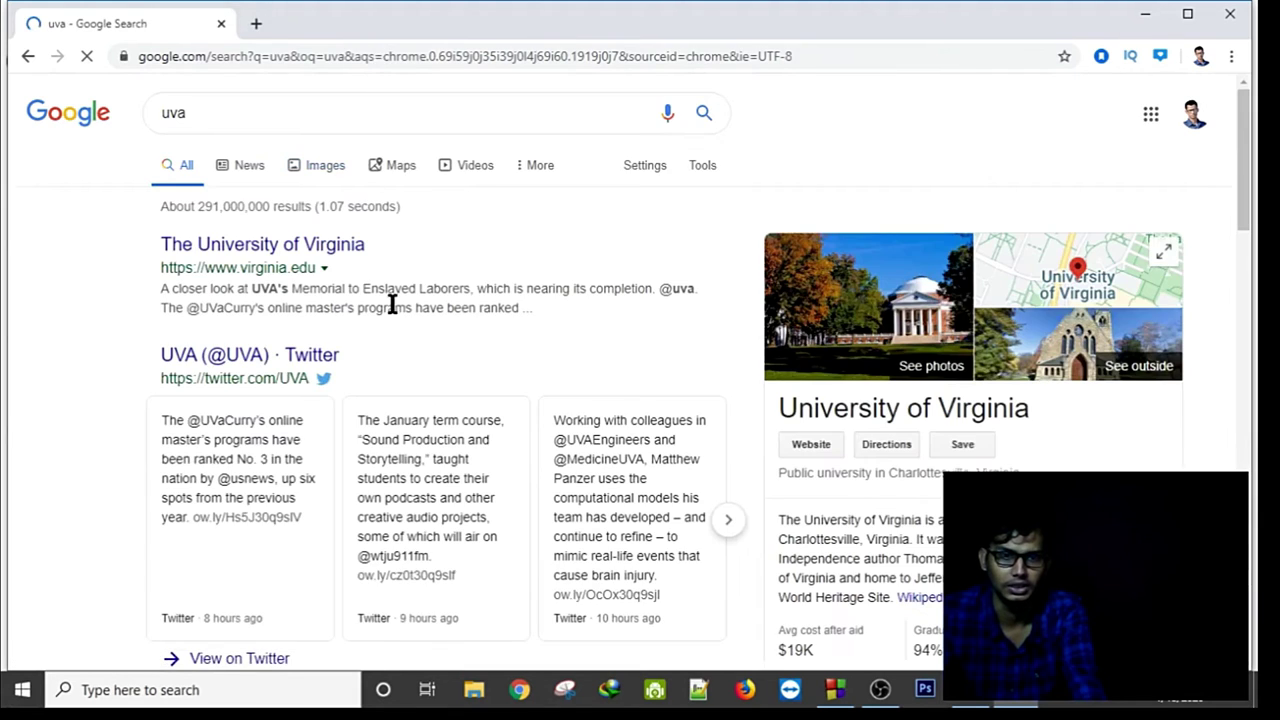
{"action": "scroll", "coordinate": [395, 308], "scroll_direction": "down", "scroll_amount": 5}
{"action": "scroll", "coordinate": [400, 343], "scroll_direction": "down", "scroll_amount": 4}
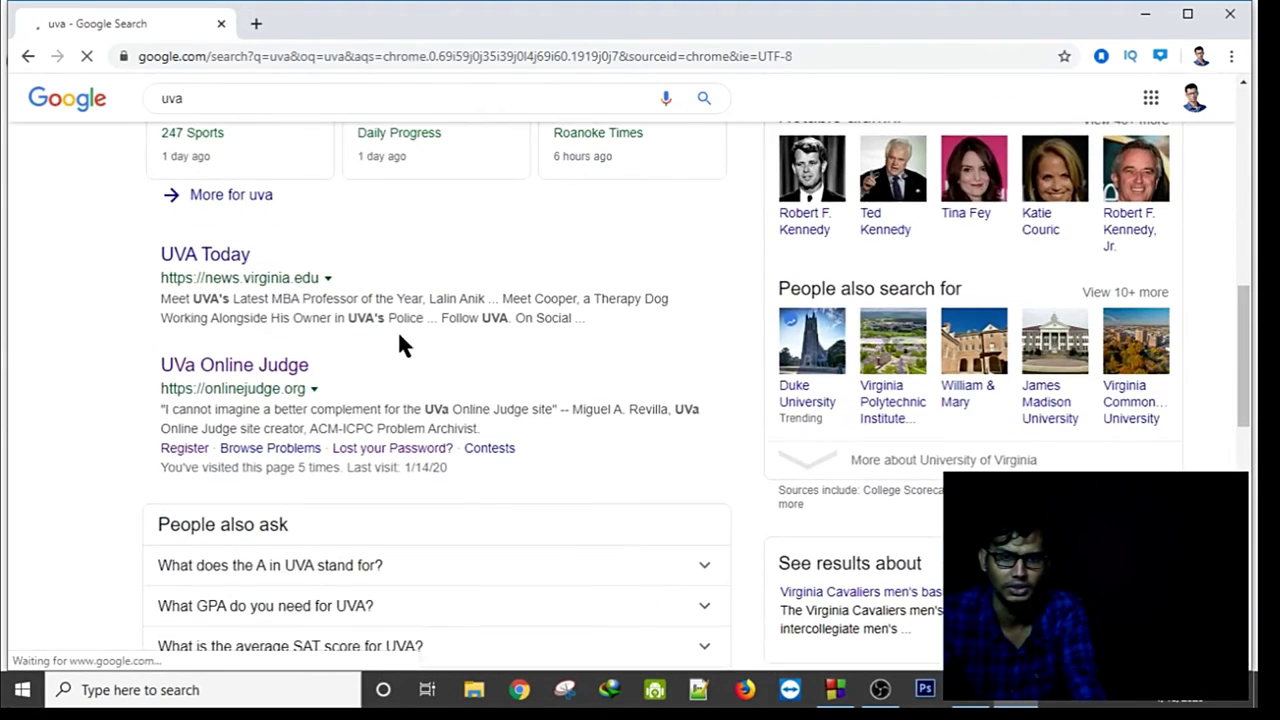
{"action": "left_click", "coordinate": [321, 378]}
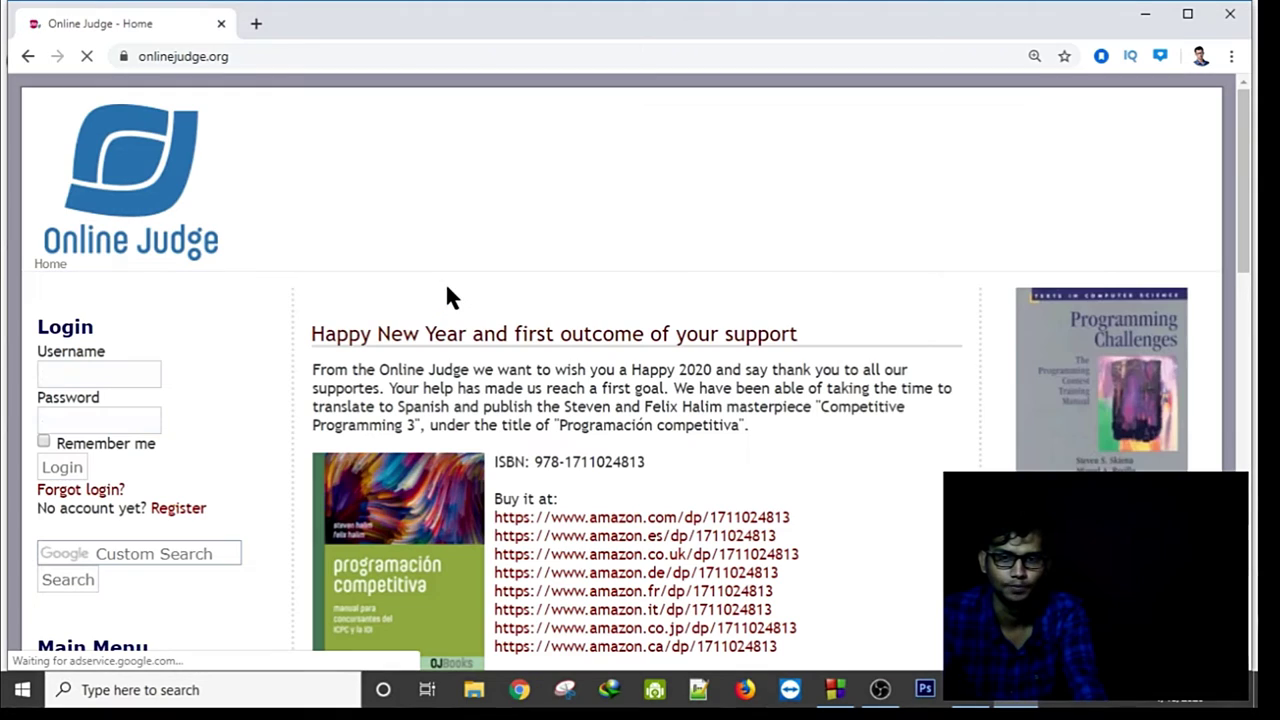
{"action": "scroll", "coordinate": [250, 330], "scroll_direction": "down", "scroll_amount": 1}
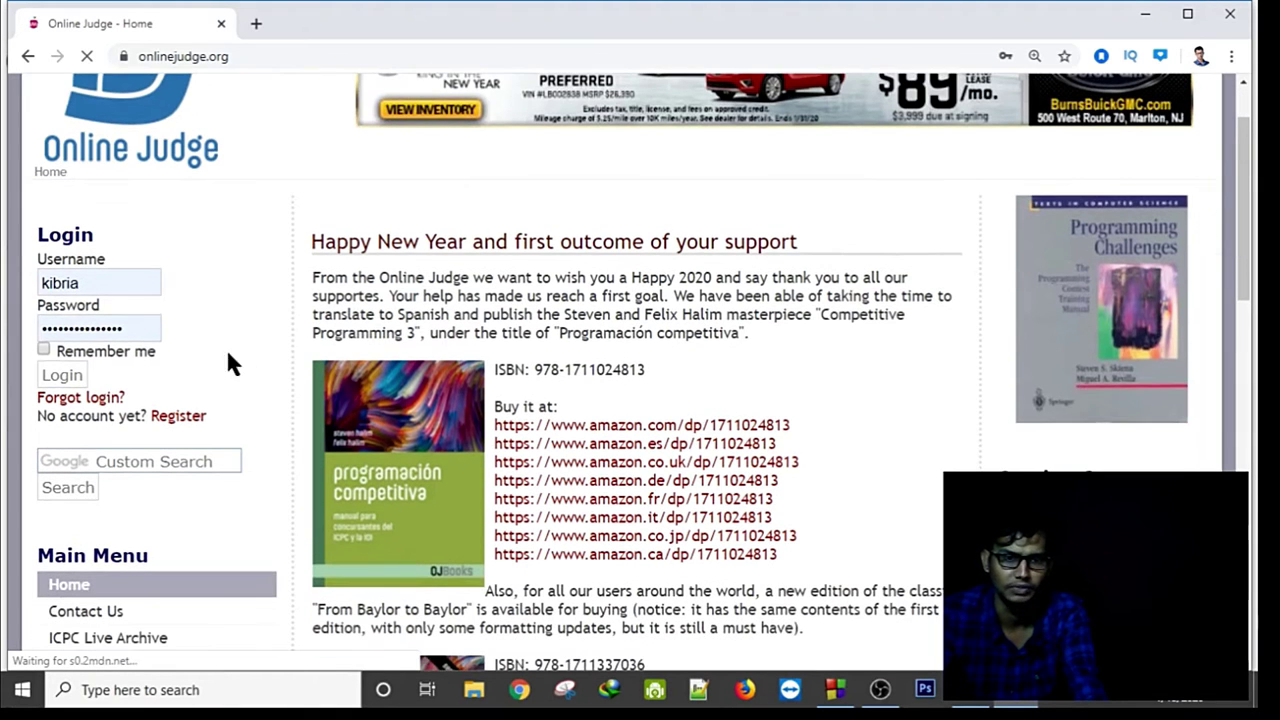
{"action": "left_click", "coordinate": [216, 413]}
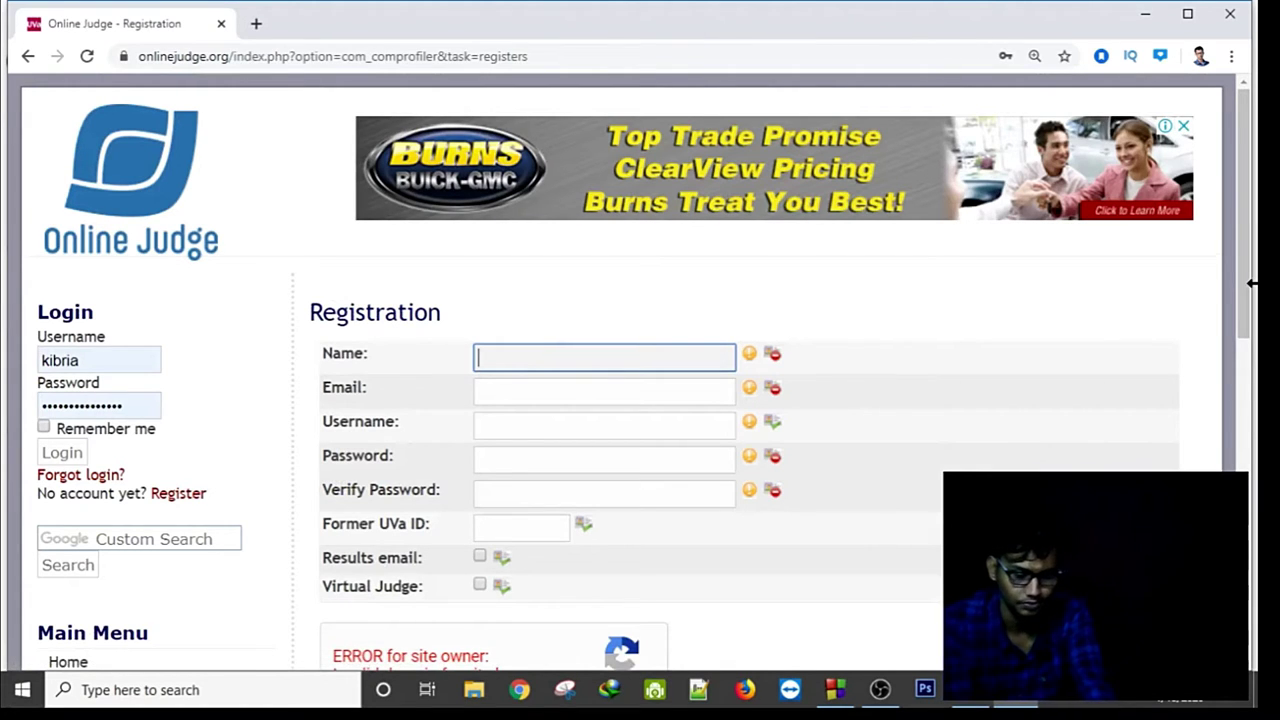
Fill in the sign-up form's name, e-mail address and username fields.
{"action": "type", "text": "kib"}
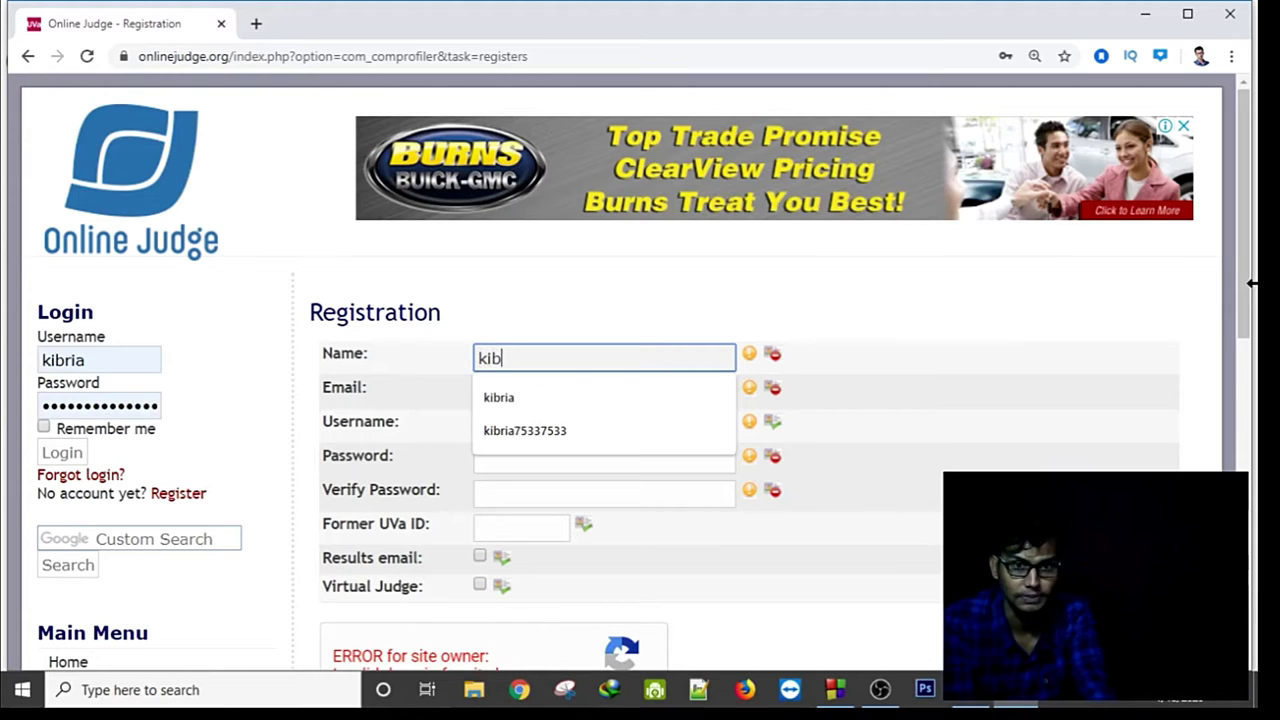
{"action": "type", "text": "7533"}
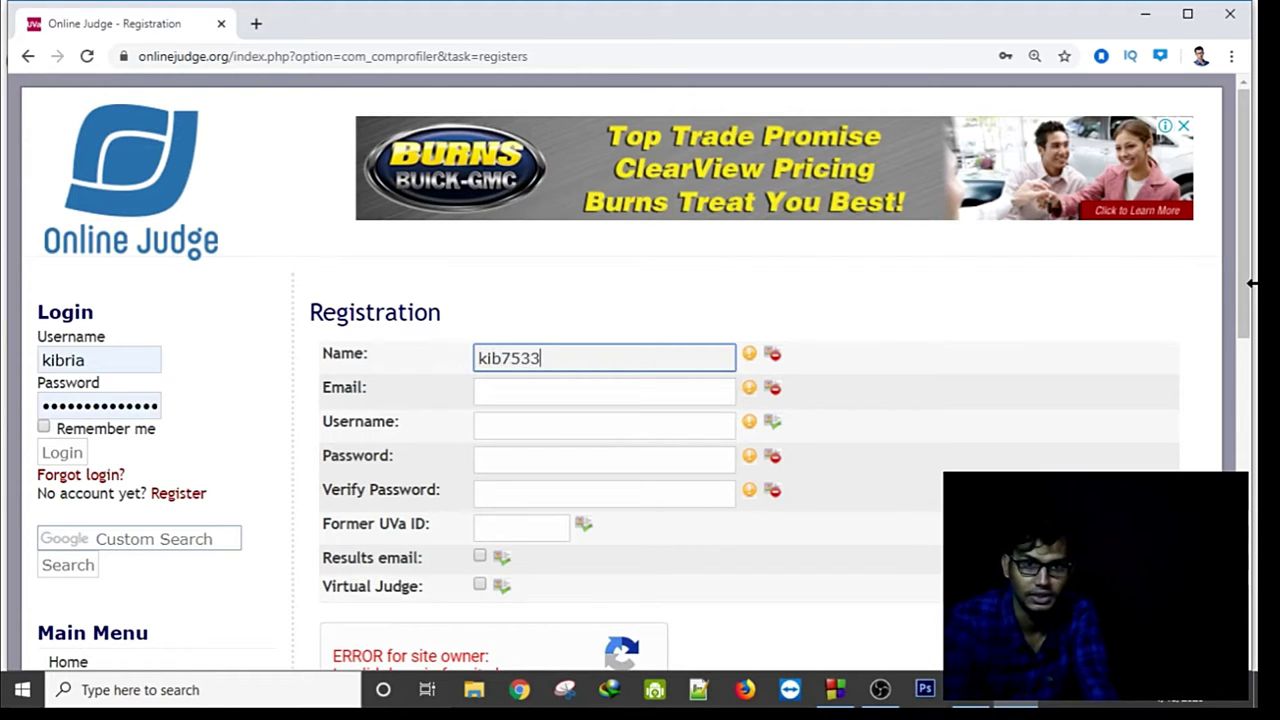
{"action": "left_click", "coordinate": [567, 391]}
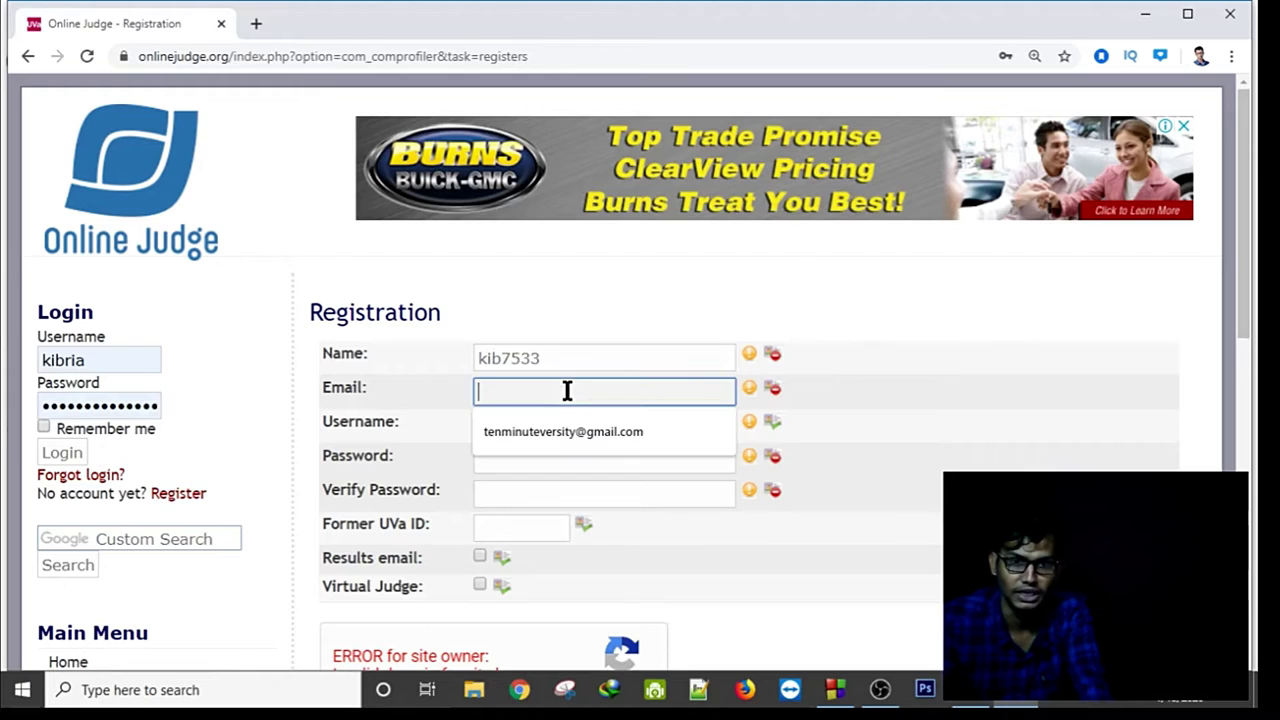
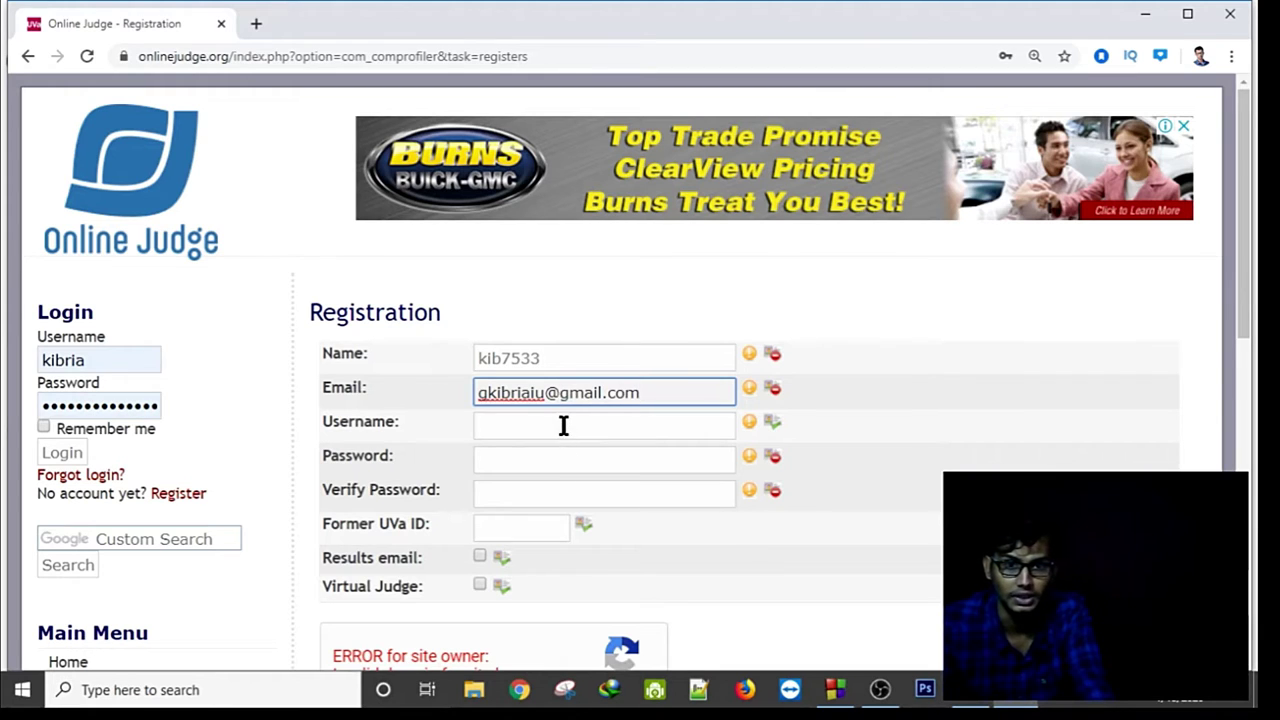
{"action": "left_click", "coordinate": [563, 426]}
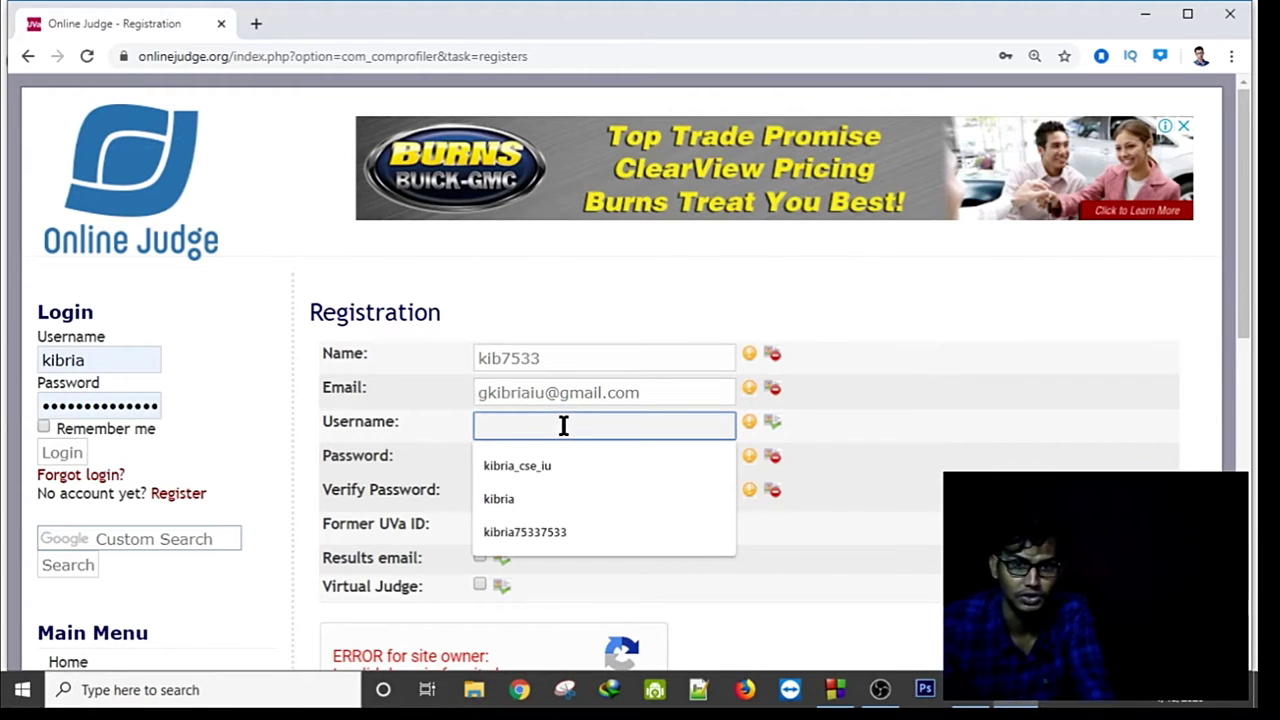
{"action": "type", "text": "kib7533"}
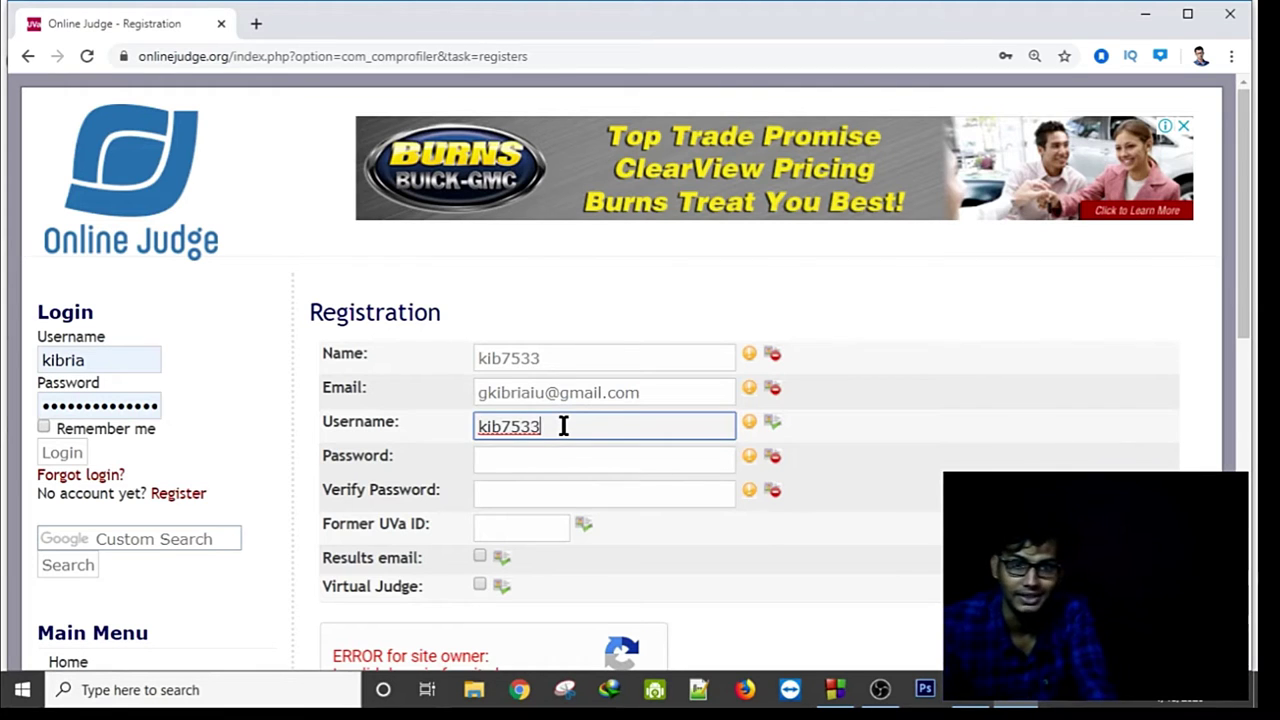
Enter and verify the account password, enable Results email, and submit the registration.
{"action": "left_click", "coordinate": [535, 469]}
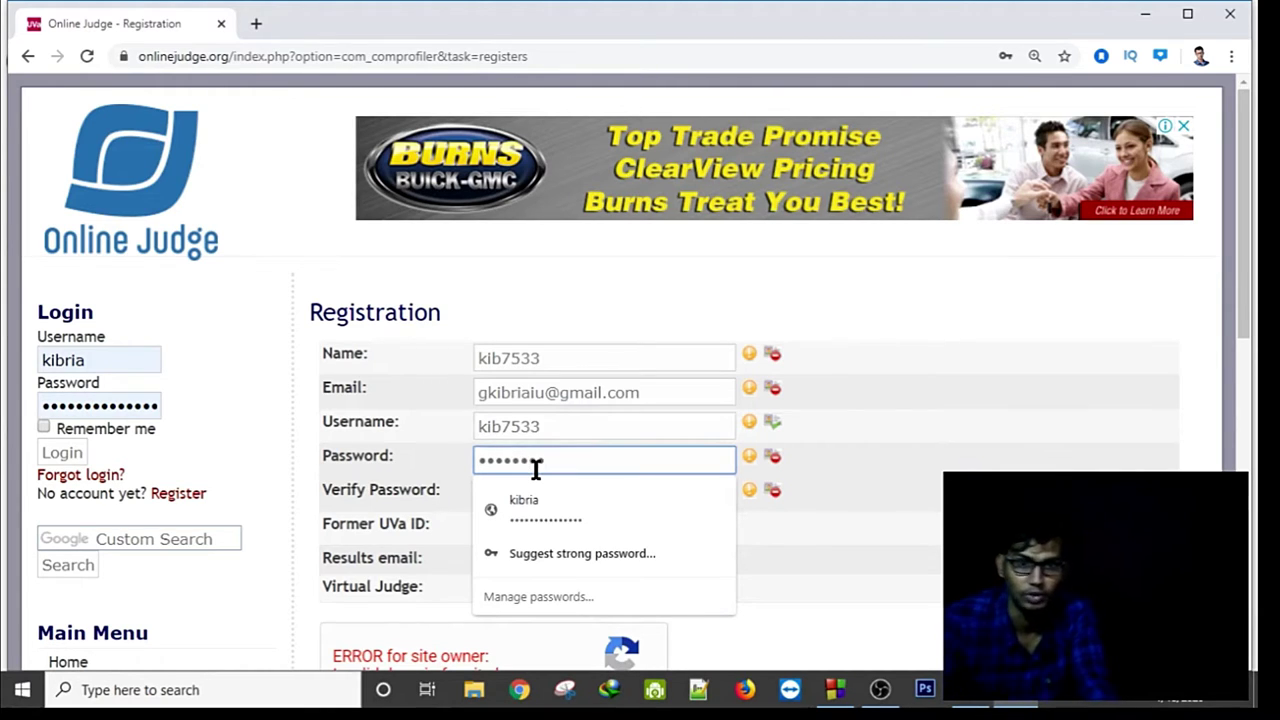
{"action": "left_click", "coordinate": [940, 483]}
{"action": "left_click", "coordinate": [654, 497]}
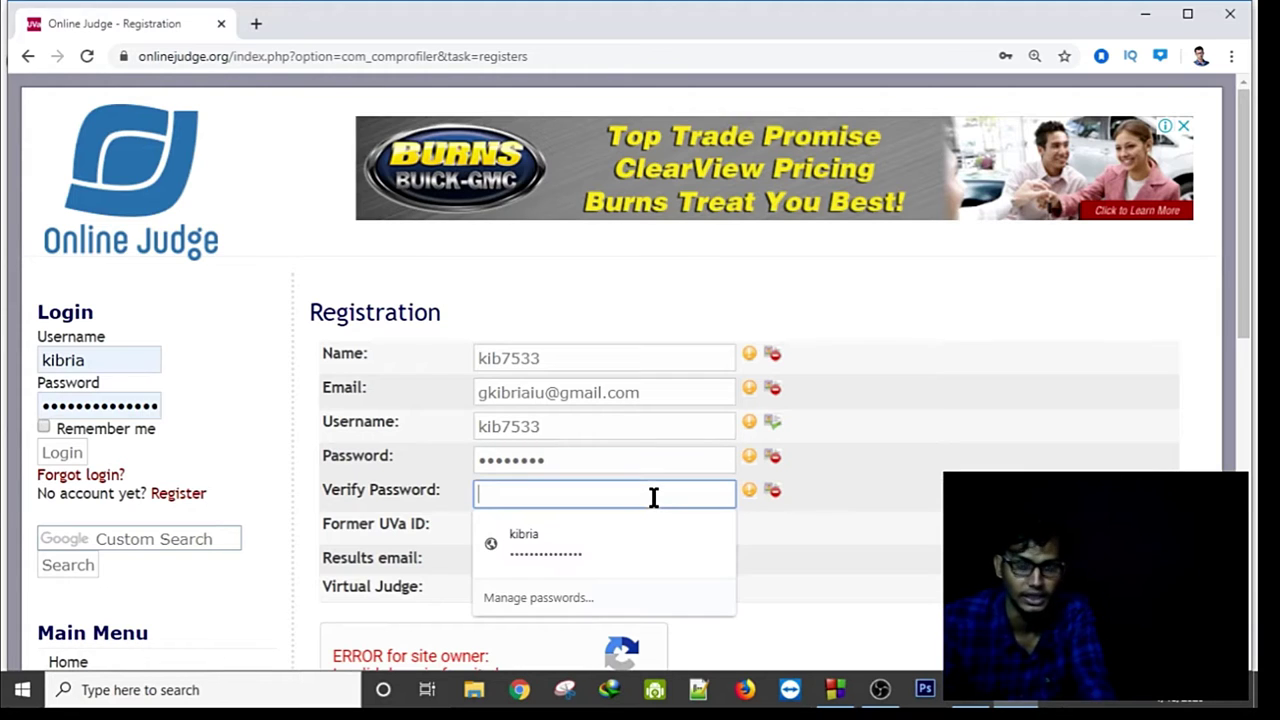
{"action": "type", "text": "••"}
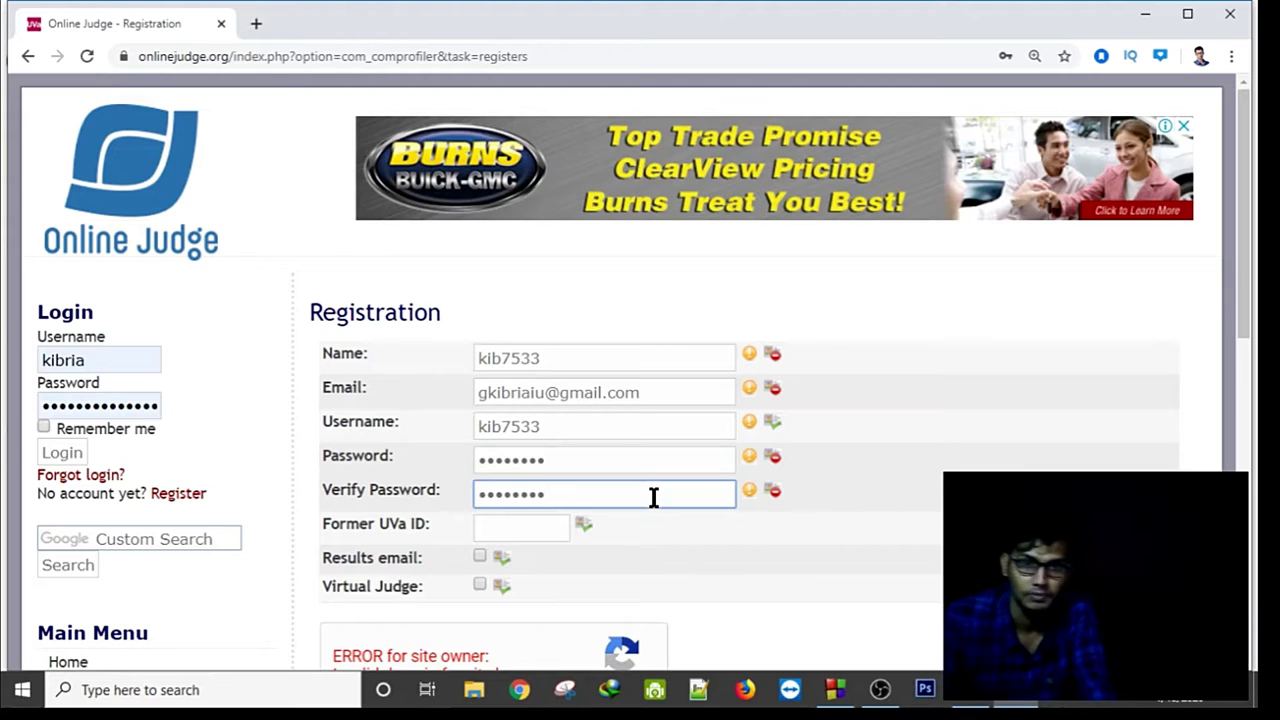
{"action": "left_click", "coordinate": [480, 556]}
{"action": "scroll", "coordinate": [552, 585], "scroll_direction": "down", "scroll_amount": 2}
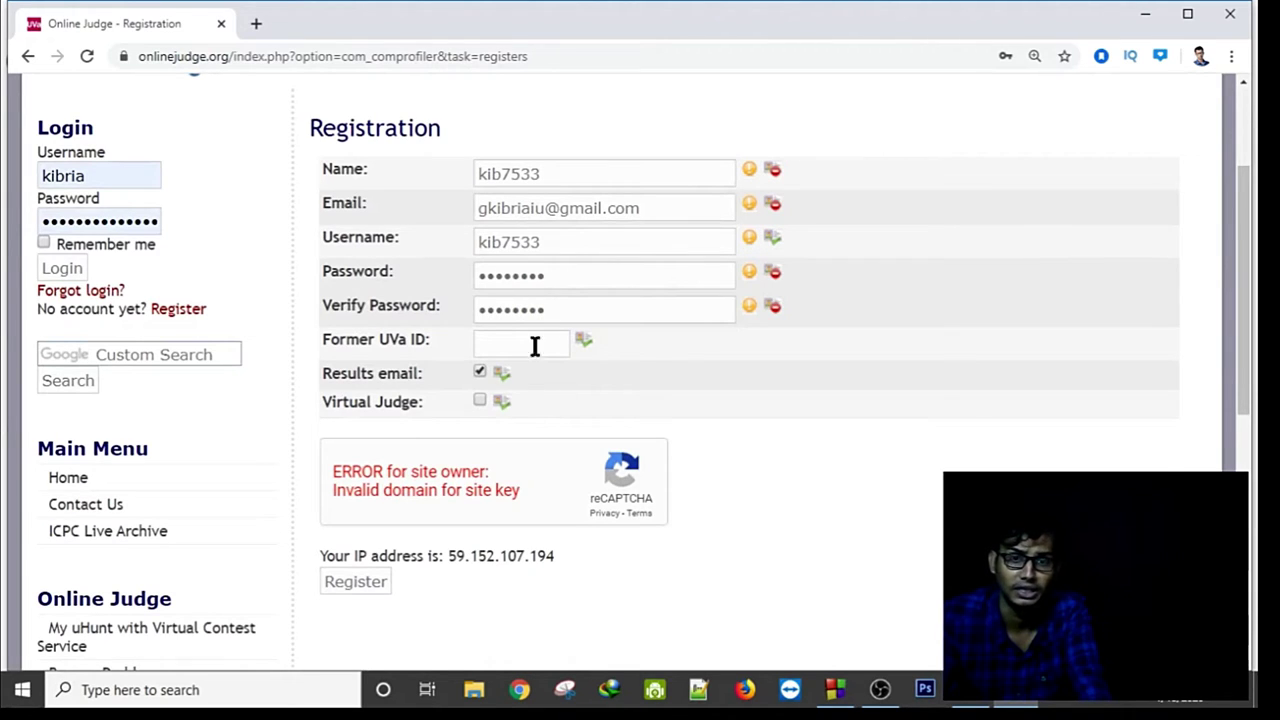
{"action": "left_click", "coordinate": [352, 585]}
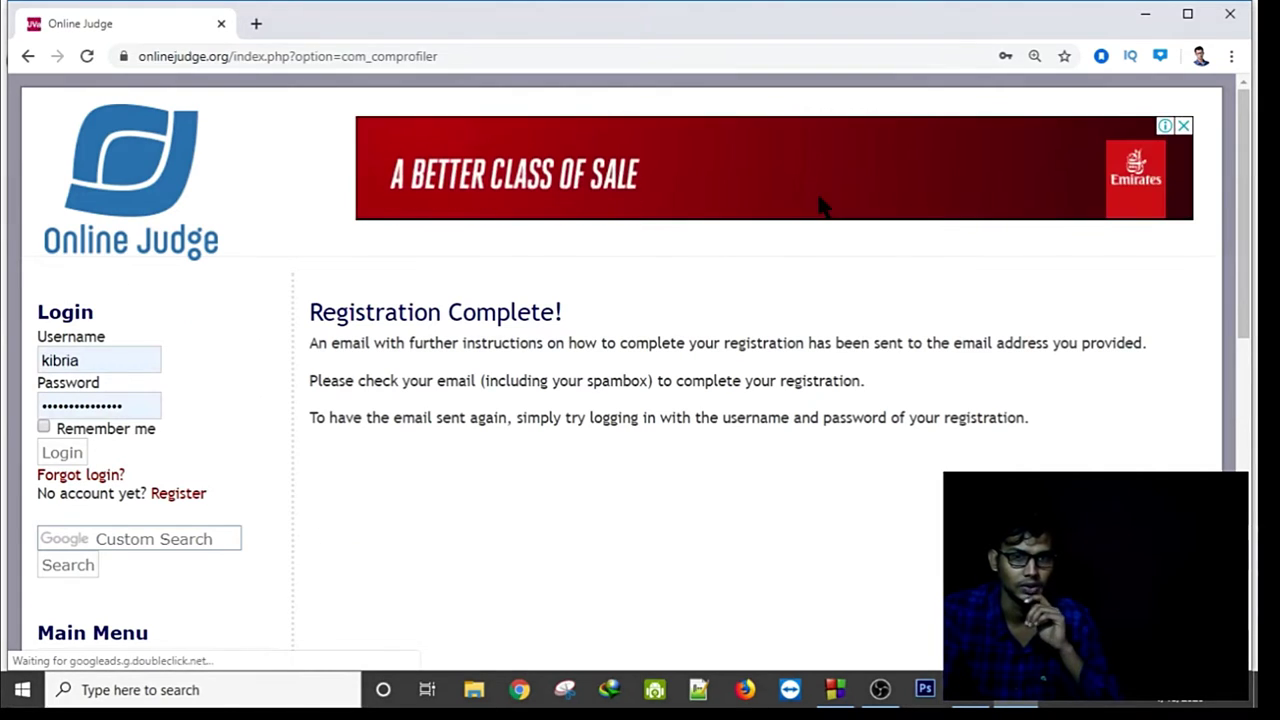
Open a new browser tab alongside the Registration Complete page.
{"action": "left_click", "coordinate": [258, 23]}
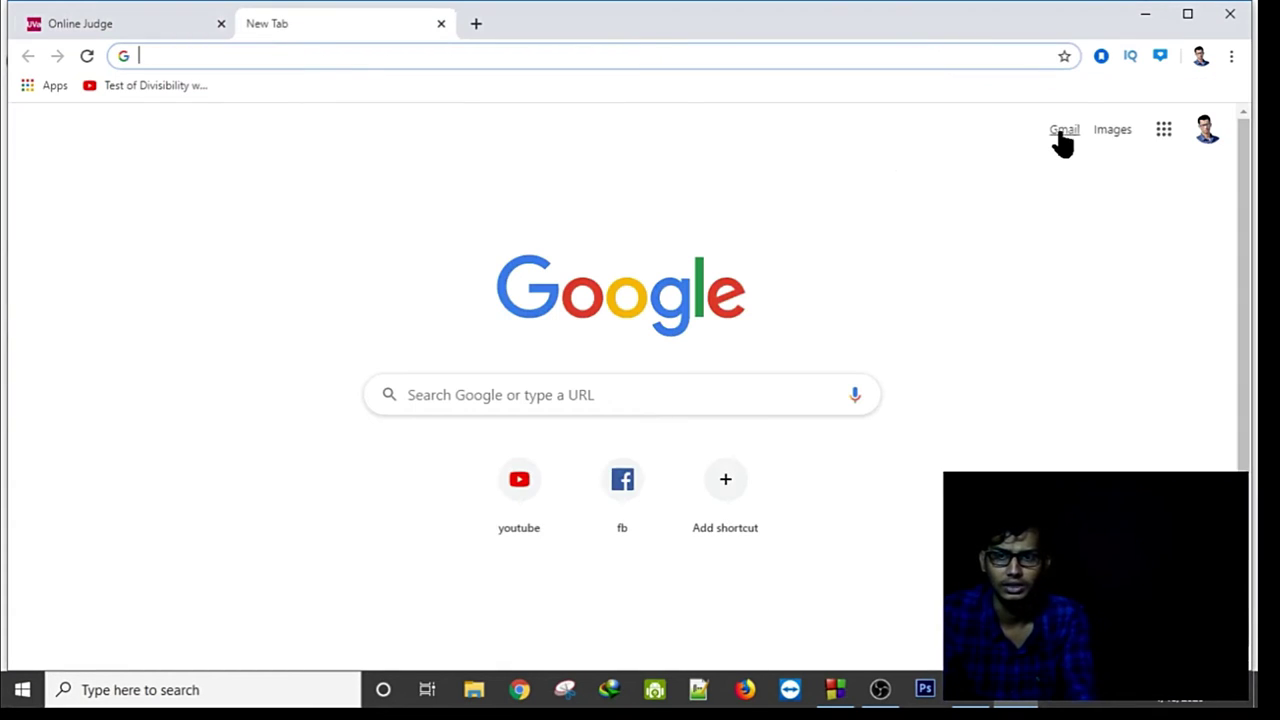
Open Gmail and switch to the account used for the UVa registration.
{"action": "left_click", "coordinate": [1062, 133]}
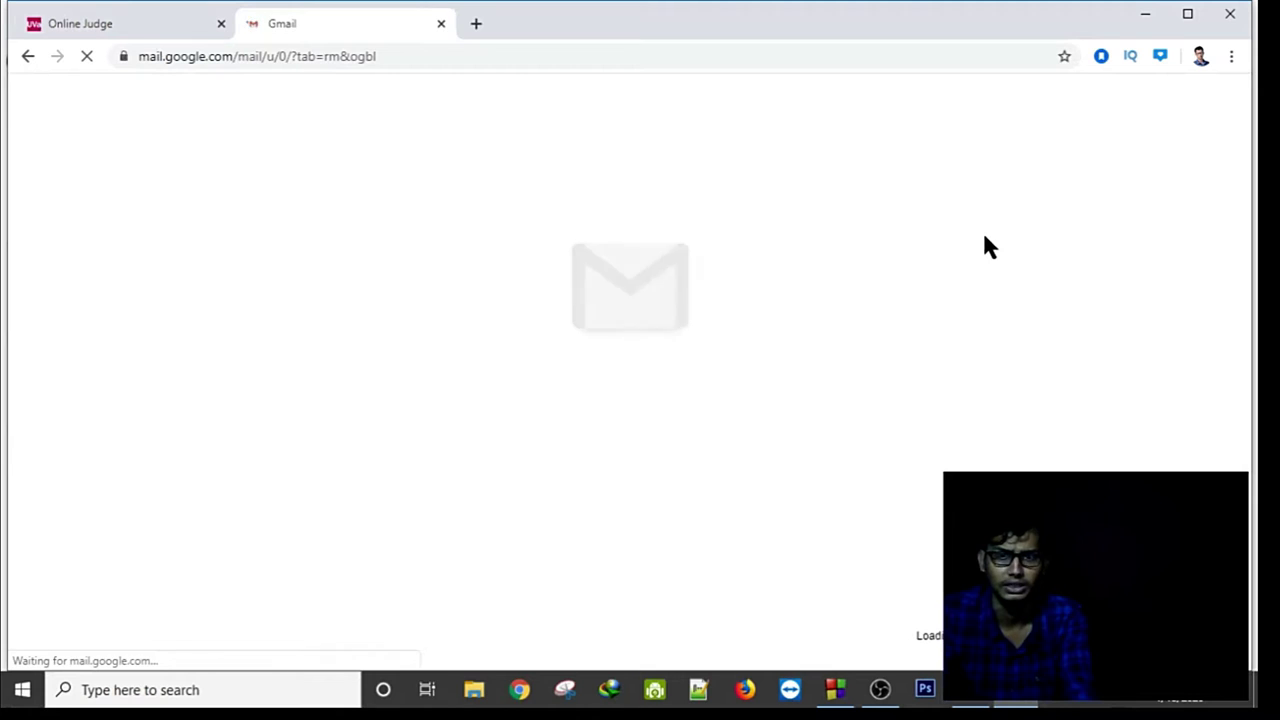
{"action": "left_click", "coordinate": [476, 23]}
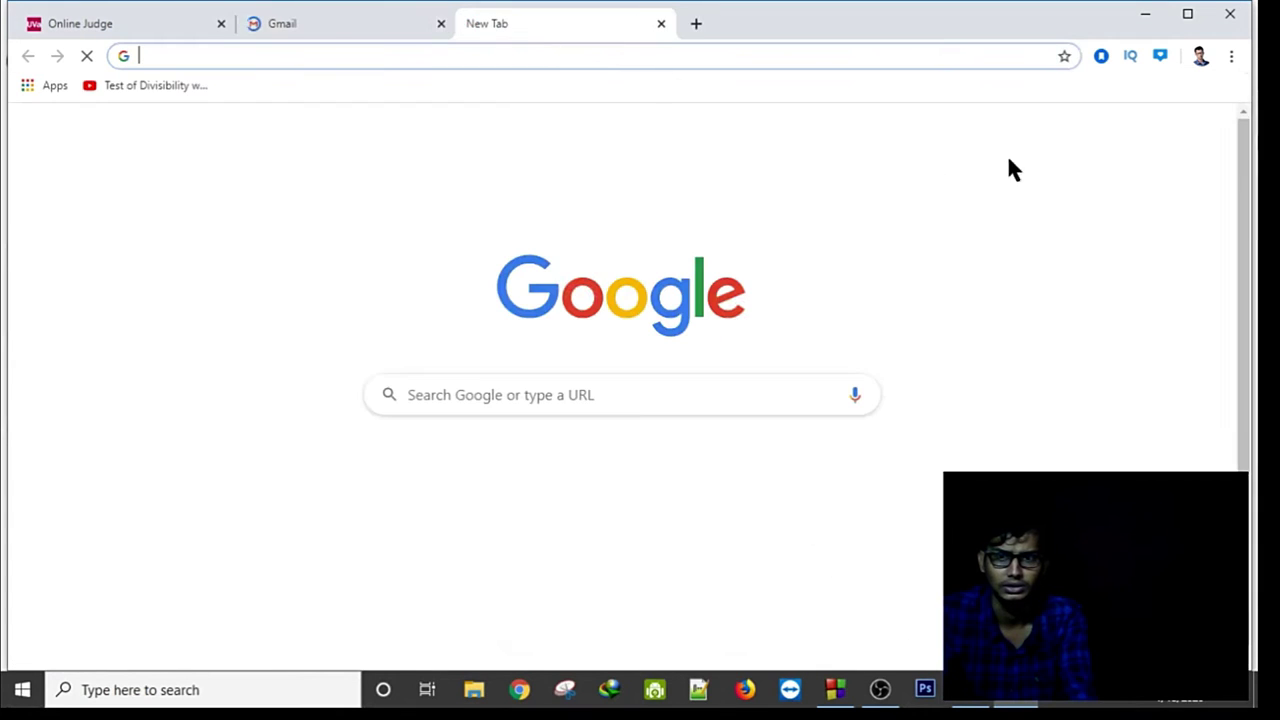
{"action": "left_click", "coordinate": [1200, 135]}
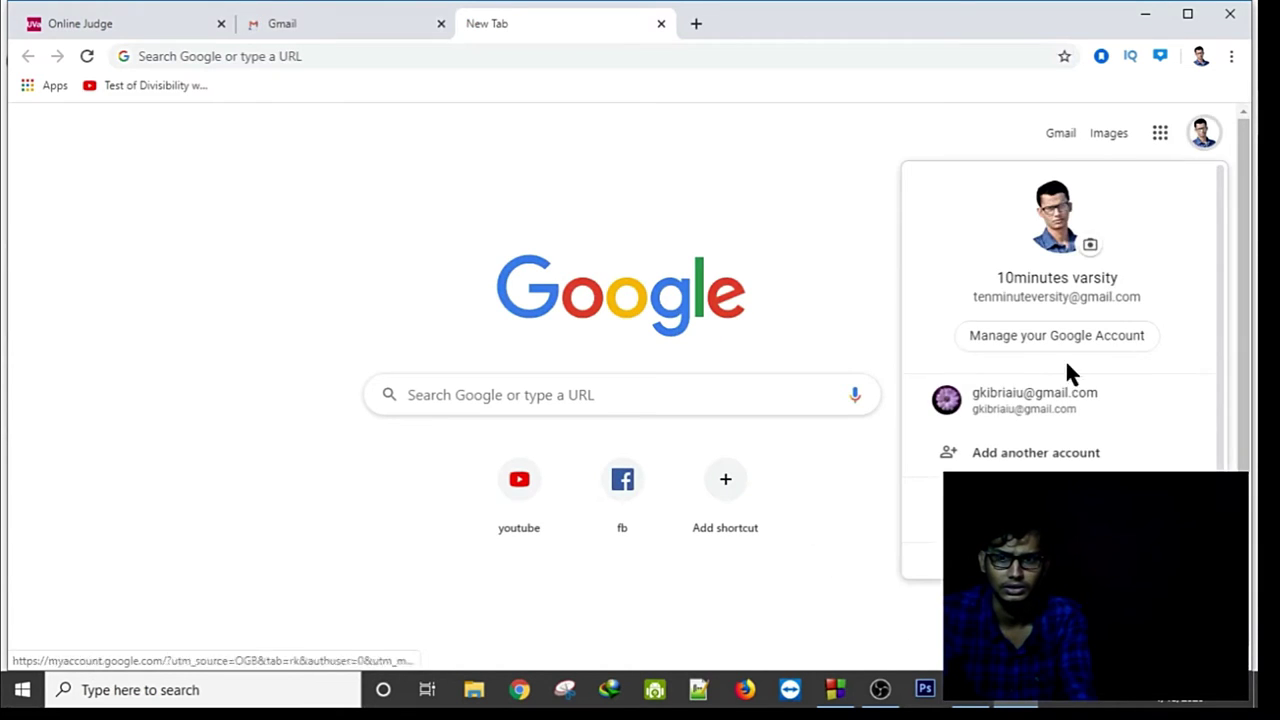
{"action": "left_click", "coordinate": [1035, 397]}
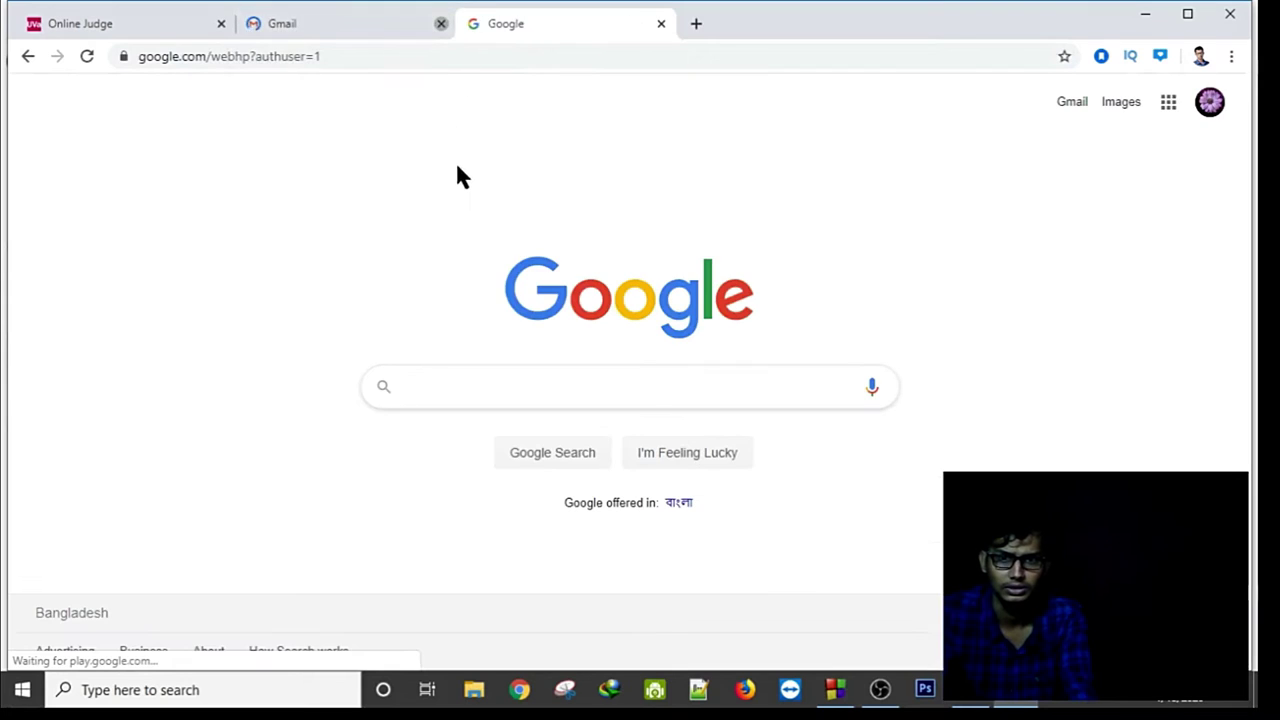
{"action": "left_click", "coordinate": [441, 23]}
{"action": "left_click", "coordinate": [1072, 103]}
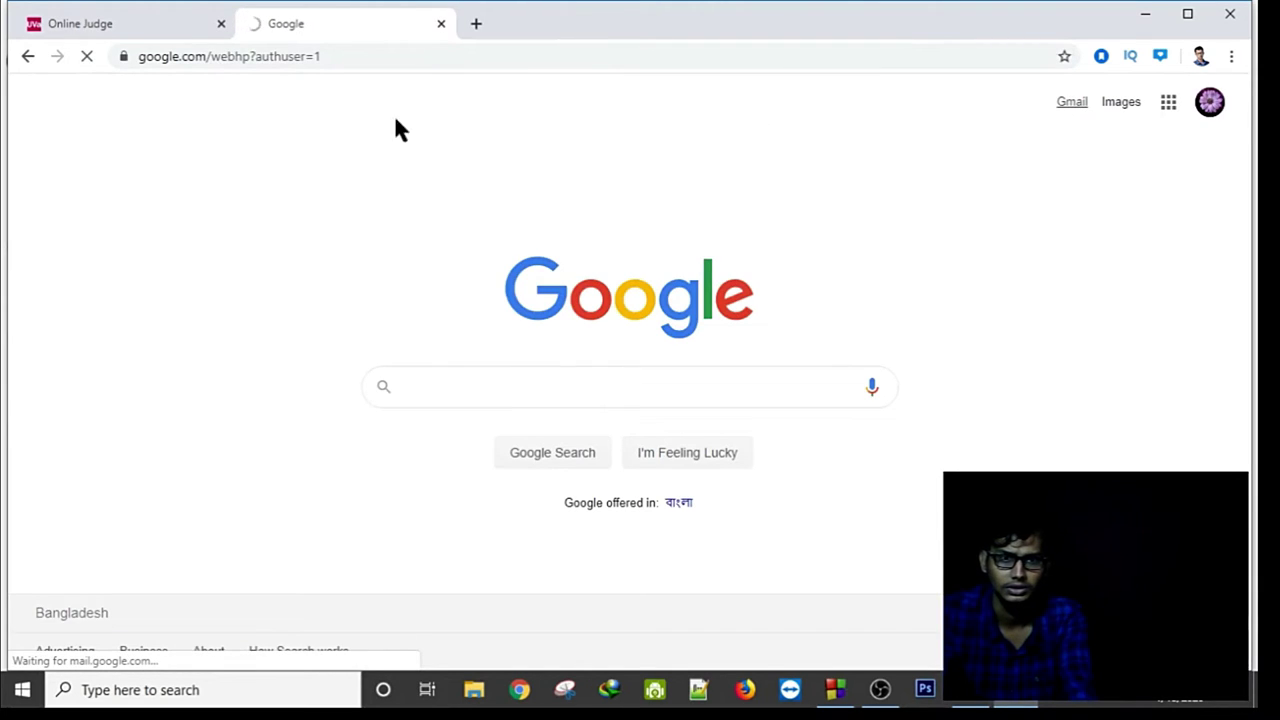
Open the 'Your Registration is Pending Approval' email and follow its confirmation link.
{"action": "left_click", "coordinate": [133, 20]}
{"action": "left_click", "coordinate": [289, 30]}
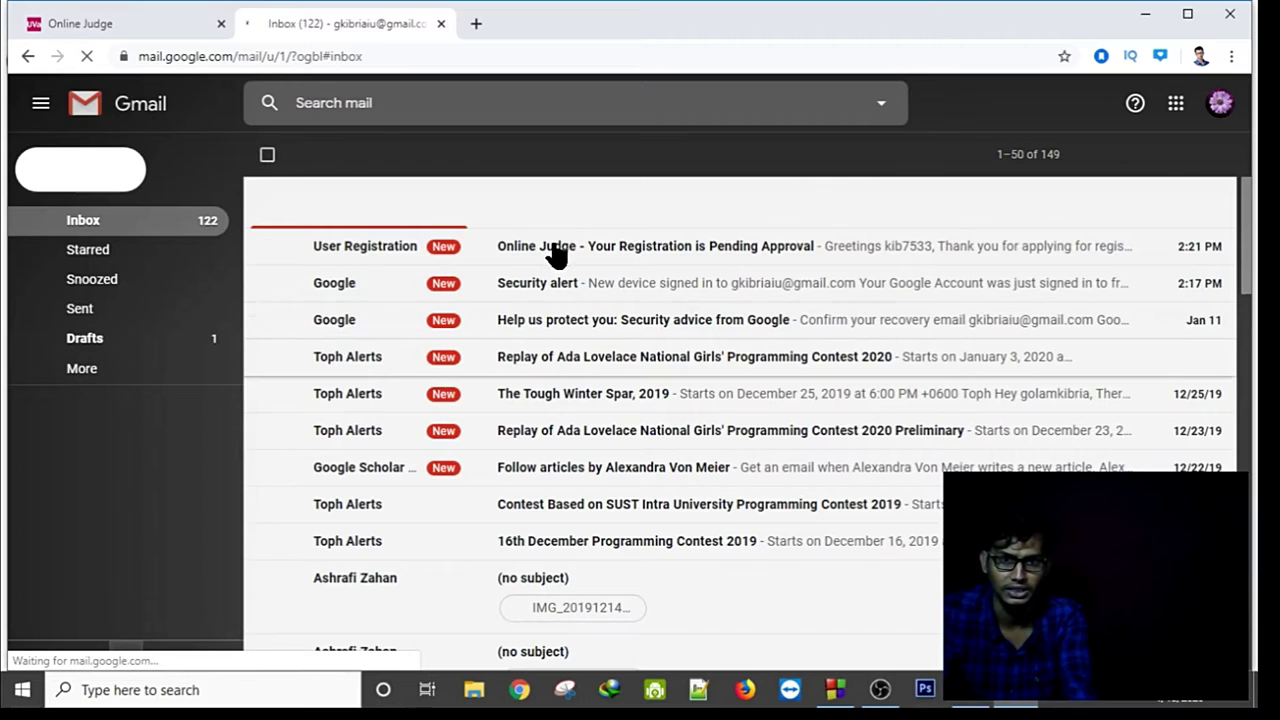
{"action": "left_click", "coordinate": [556, 250]}
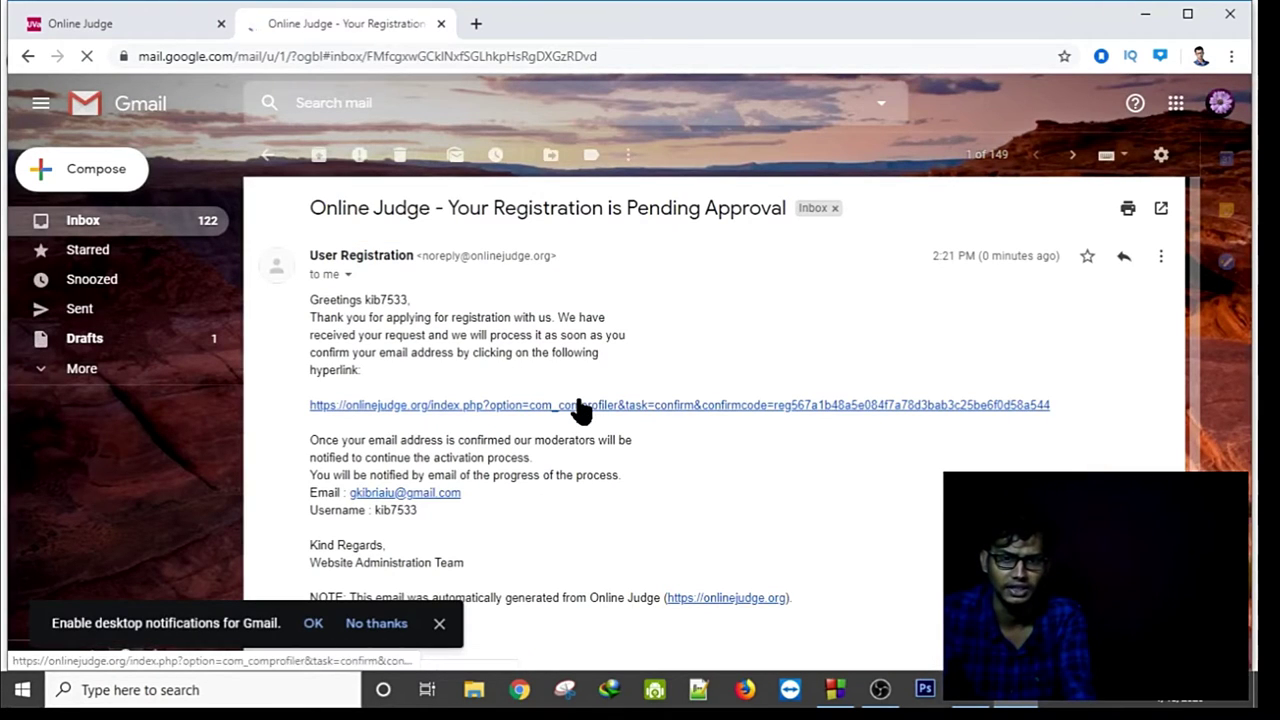
{"action": "left_click", "coordinate": [580, 405]}
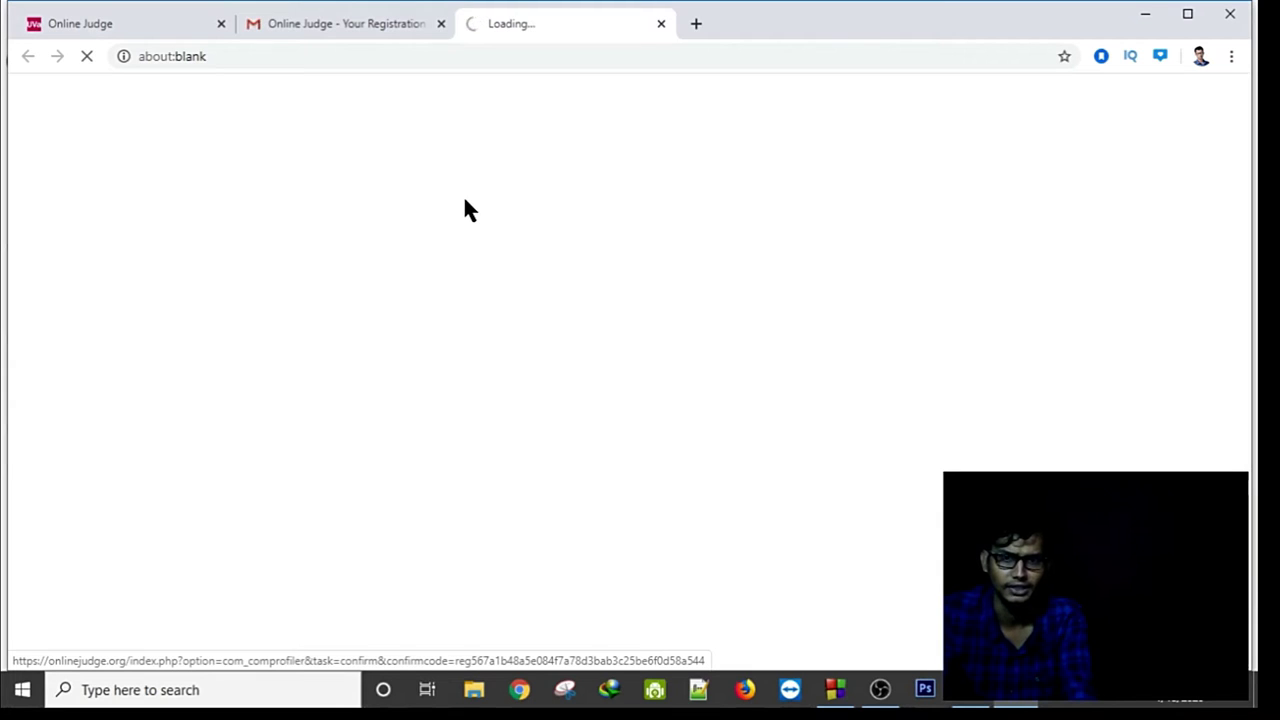
On the confirmation page, replace the prefilled Login username with the new account's username.
{"action": "left_click", "coordinate": [490, 25]}
{"action": "left_click", "coordinate": [385, 23]}
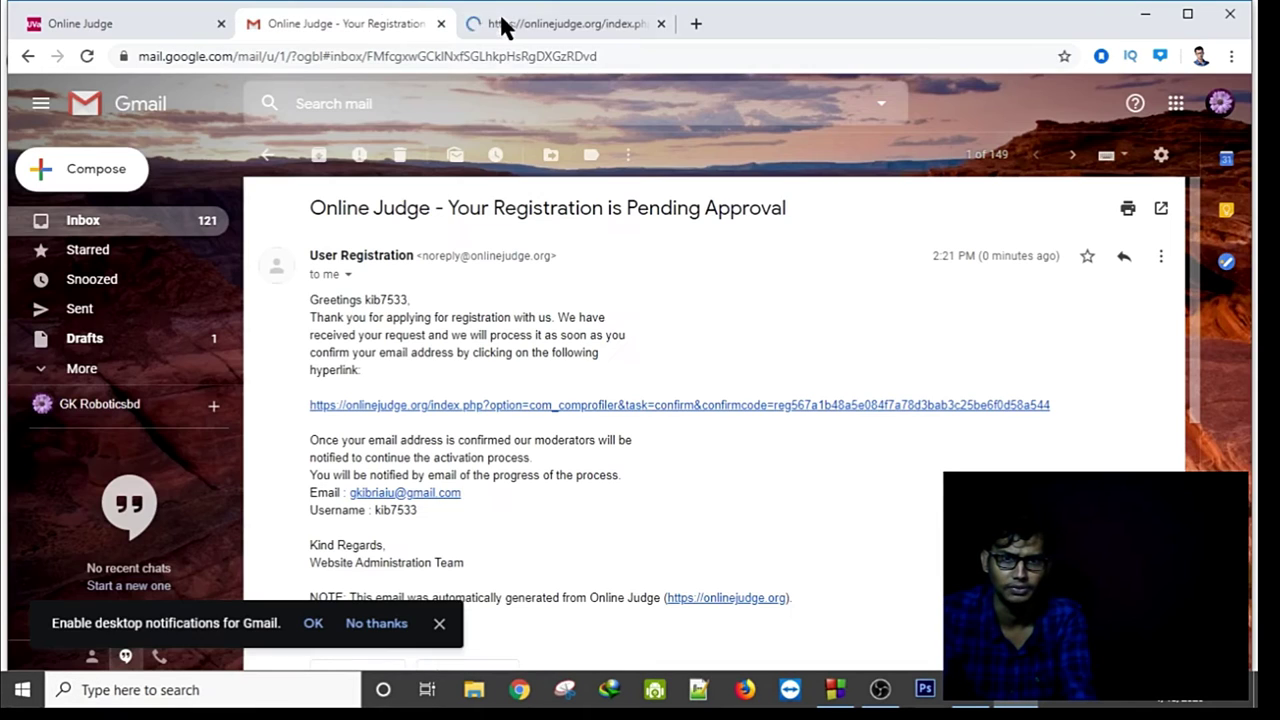
{"action": "left_click", "coordinate": [502, 23]}
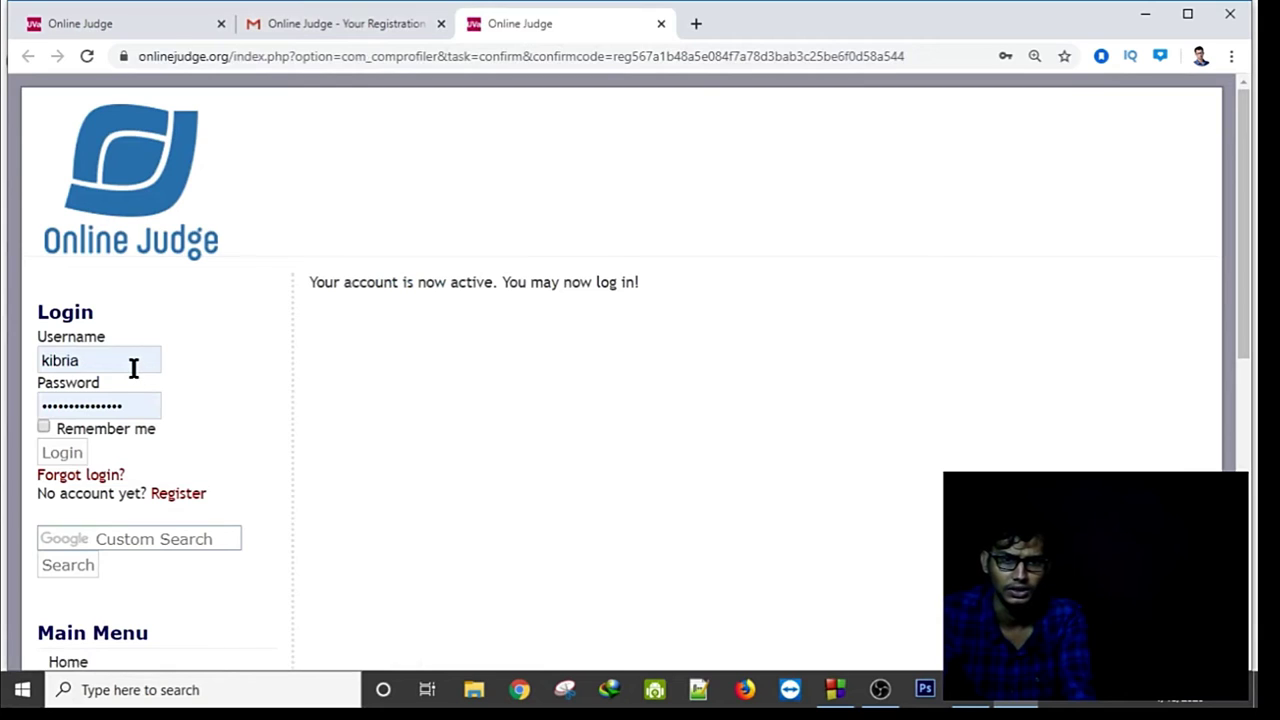
{"action": "left_click", "coordinate": [133, 363]}
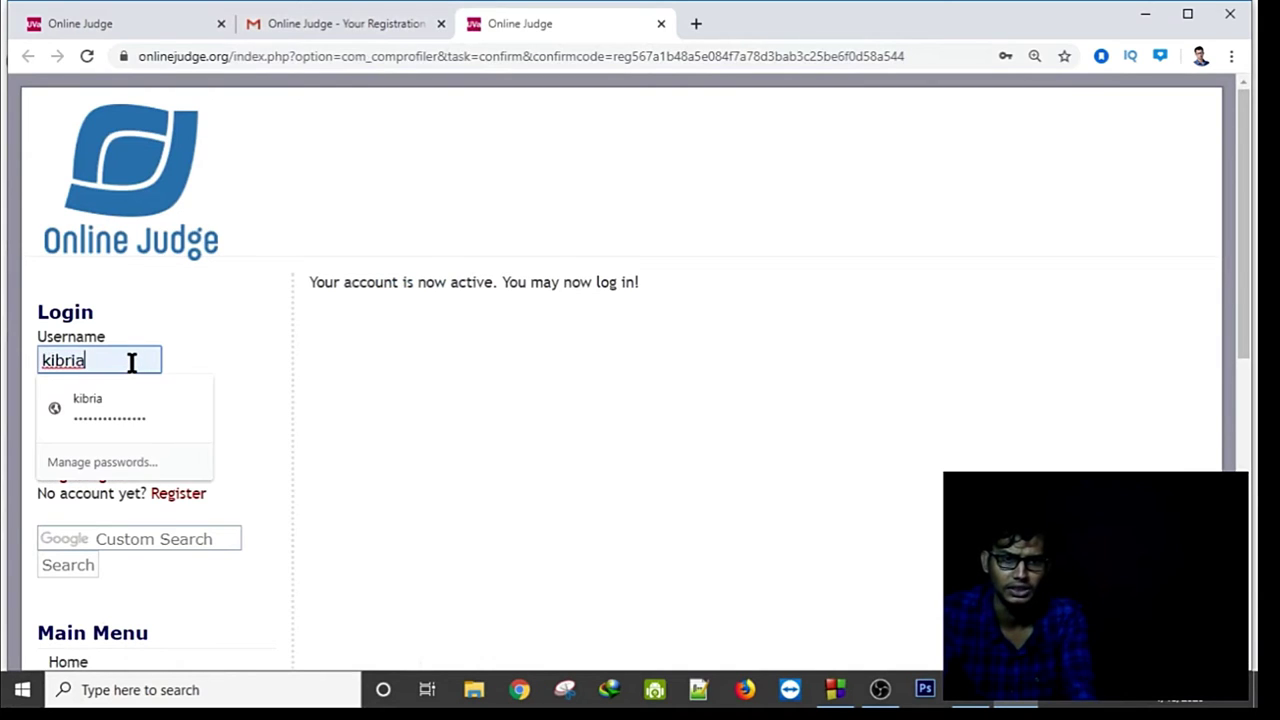
{"action": "key", "text": "BackSpace"}
{"action": "key", "text": "BackSpace"}
{"action": "key", "text": "BackSpace"}
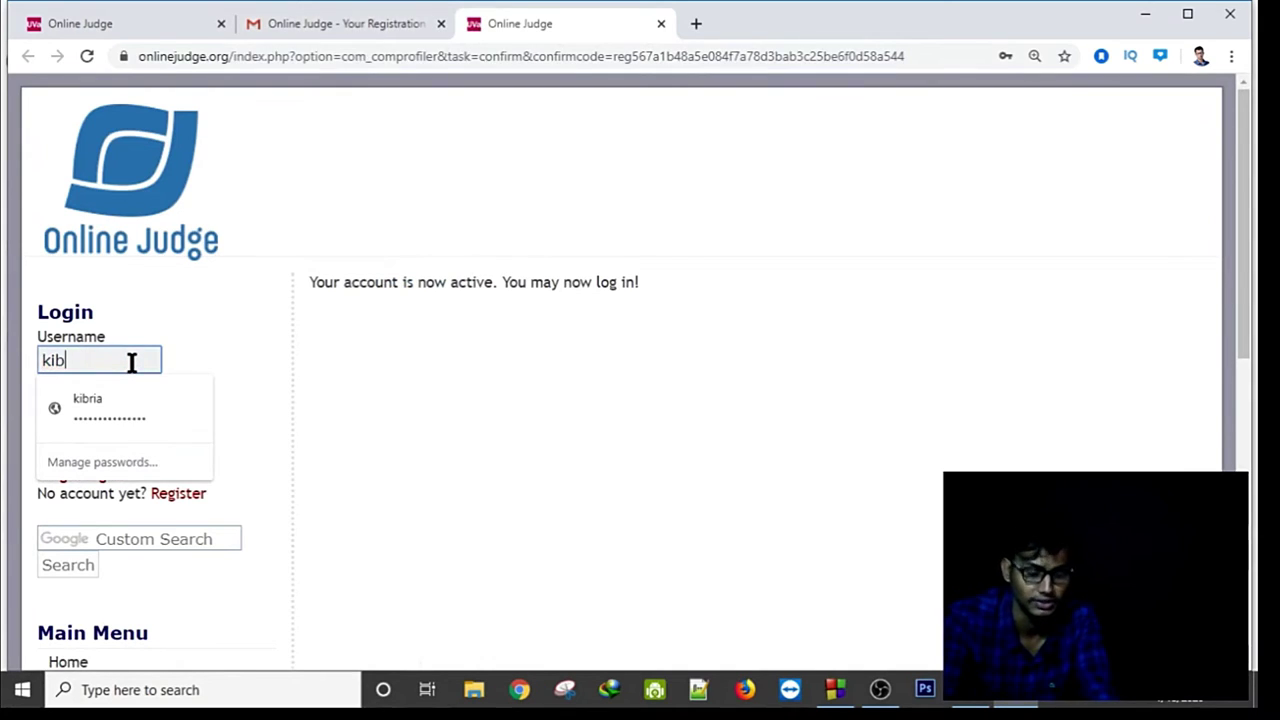
{"action": "type", "text": "7533"}
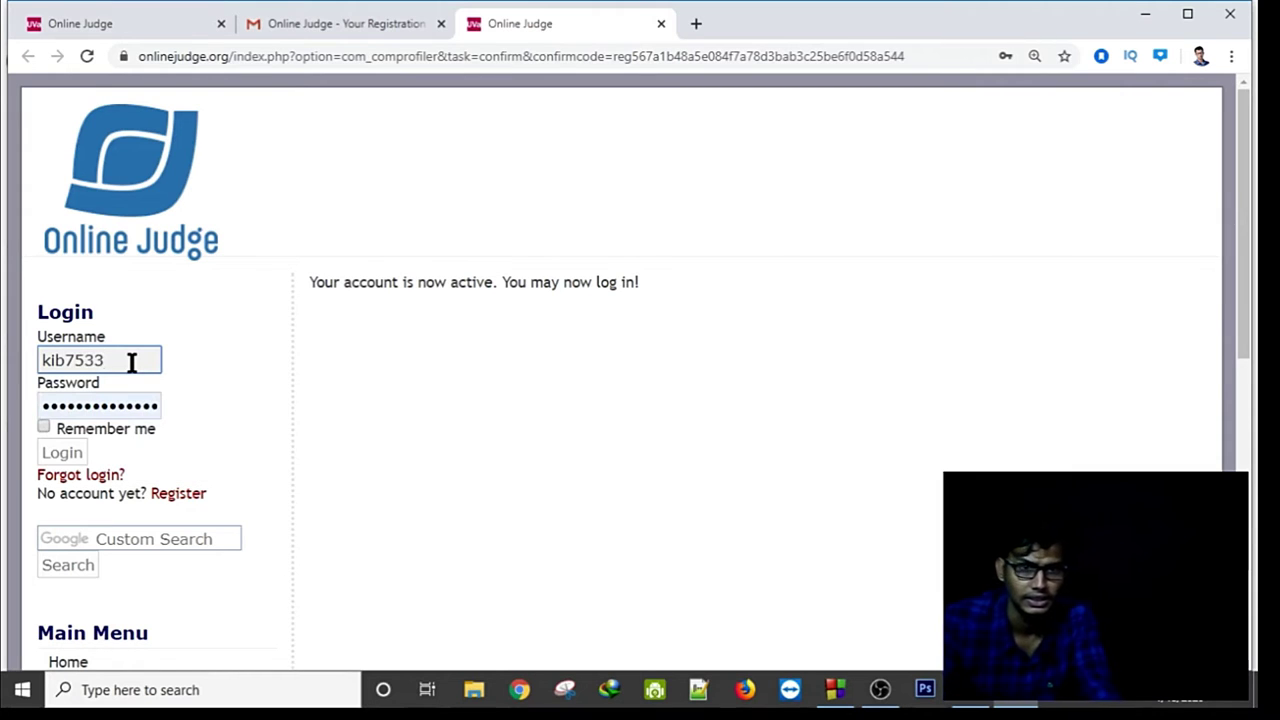
Replace the saved password with the new one, tick Remember me, and log in.
{"action": "left_click", "coordinate": [222, 329]}
{"action": "left_click", "coordinate": [121, 403]}
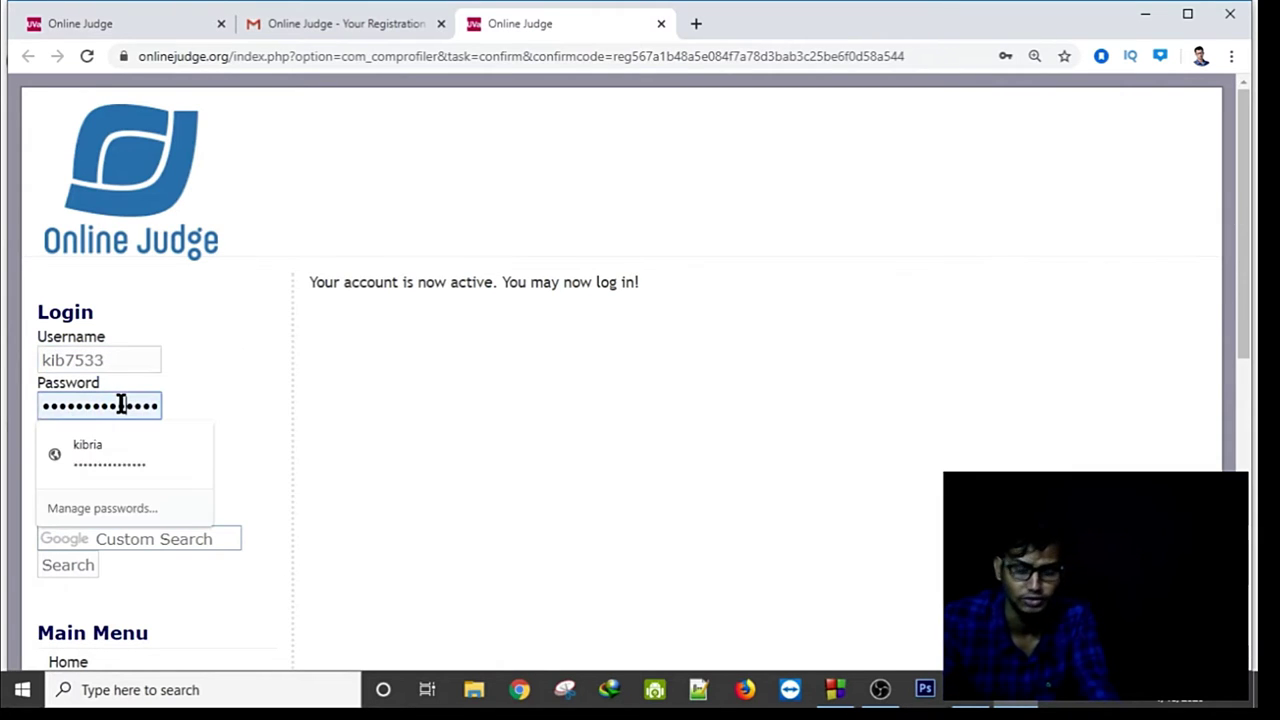
{"action": "key", "text": "BackSpace"}
{"action": "key", "text": "BackSpace"}
{"action": "key", "text": "BackSpace"}
{"action": "key", "text": "BackSpace"}
{"action": "key", "text": "BackSpace"}
{"action": "key", "text": "BackSpace"}
{"action": "key", "text": "BackSpace"}
{"action": "key", "text": "BackSpace"}
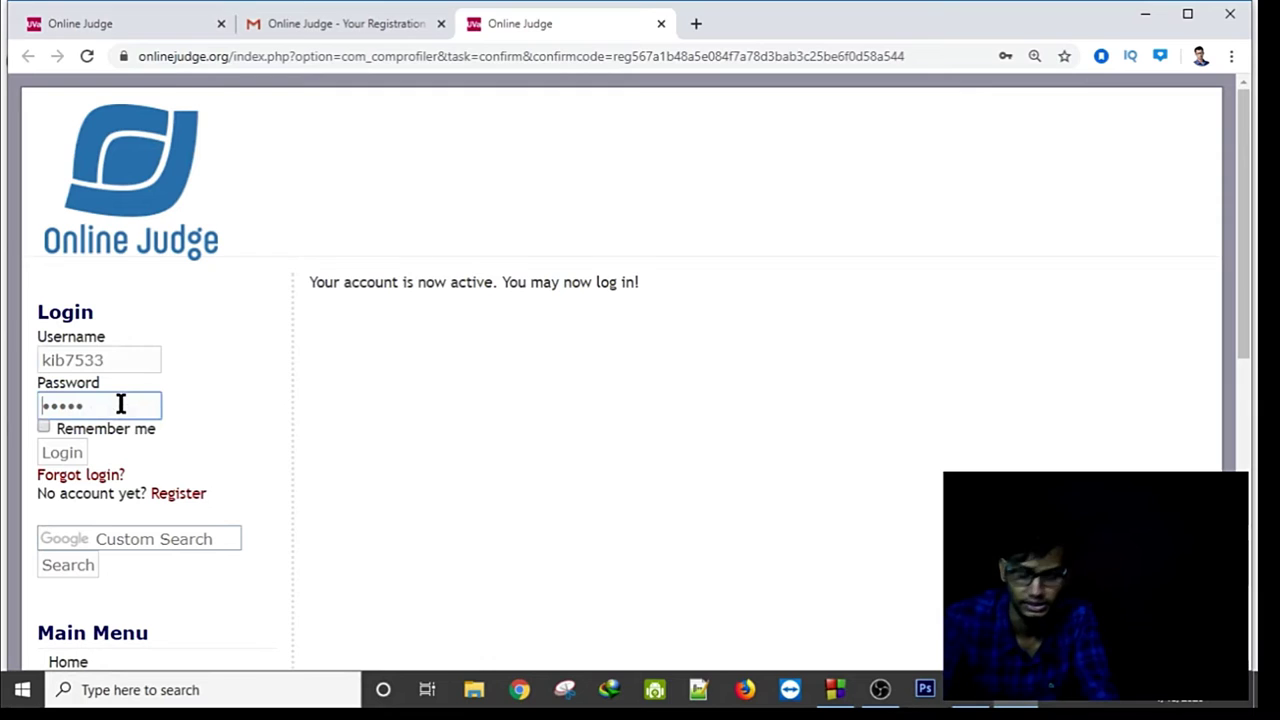
{"action": "key", "text": "BackSpace"}
{"action": "key", "text": "BackSpace"}
{"action": "key", "text": "BackSpace"}
{"action": "key", "text": "BackSpace"}
{"action": "key", "text": "BackSpace"}
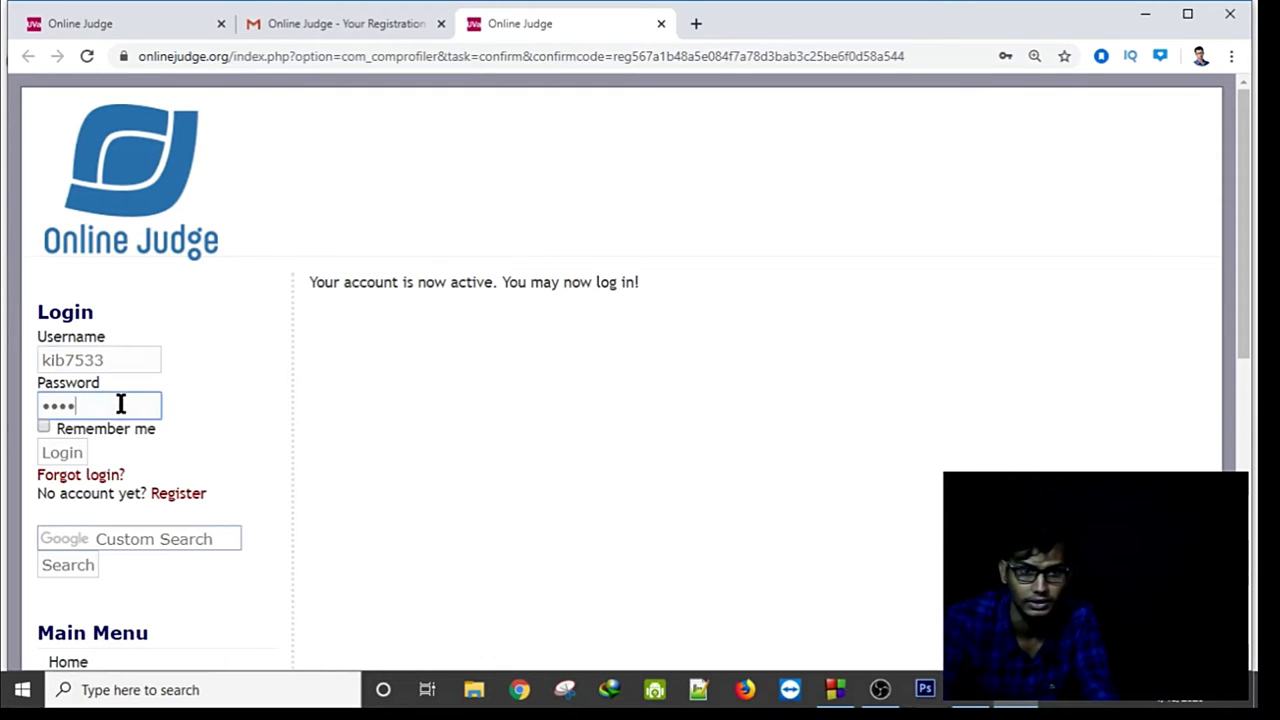
{"action": "type", "text": "k"}
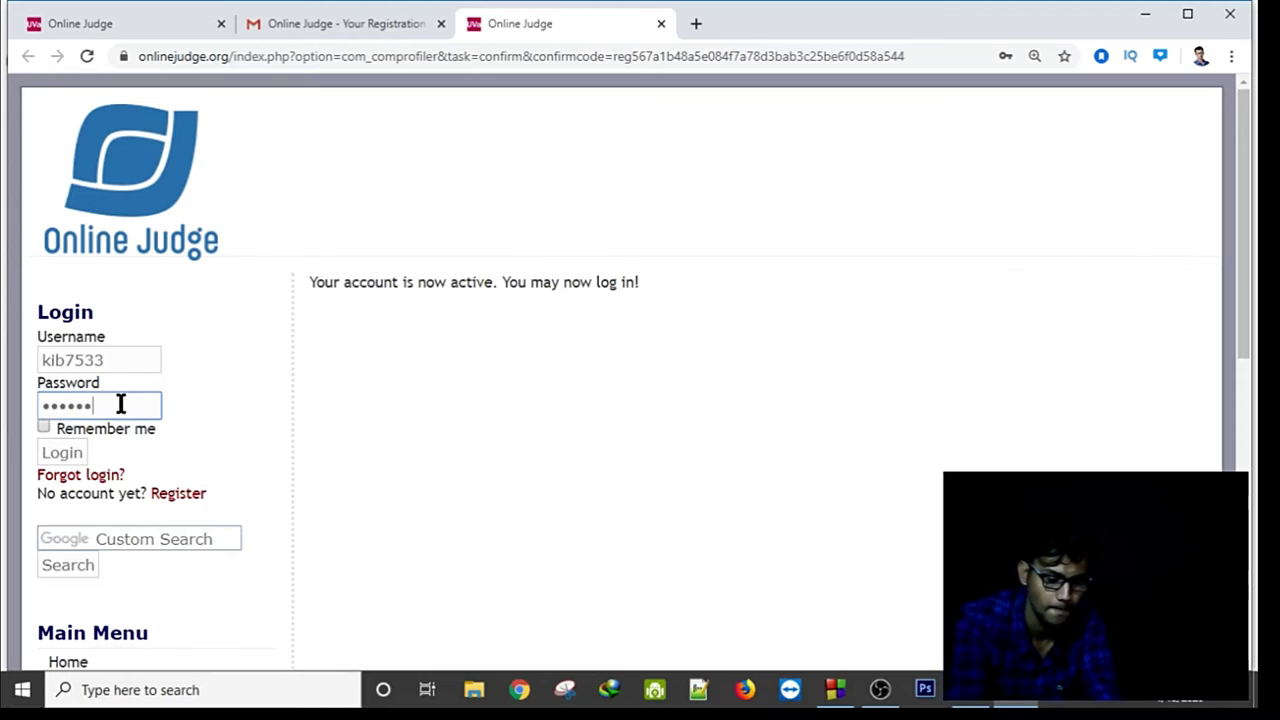
{"action": "left_click", "coordinate": [43, 426]}
{"action": "left_click", "coordinate": [66, 450]}
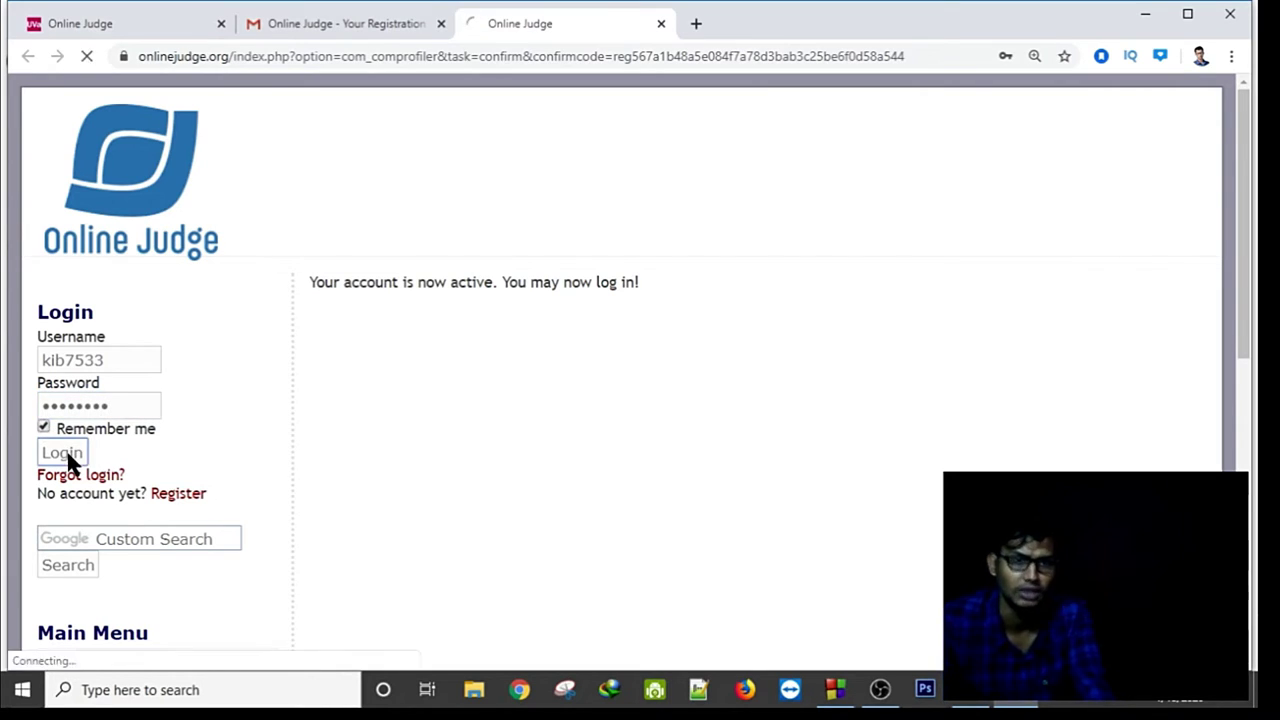
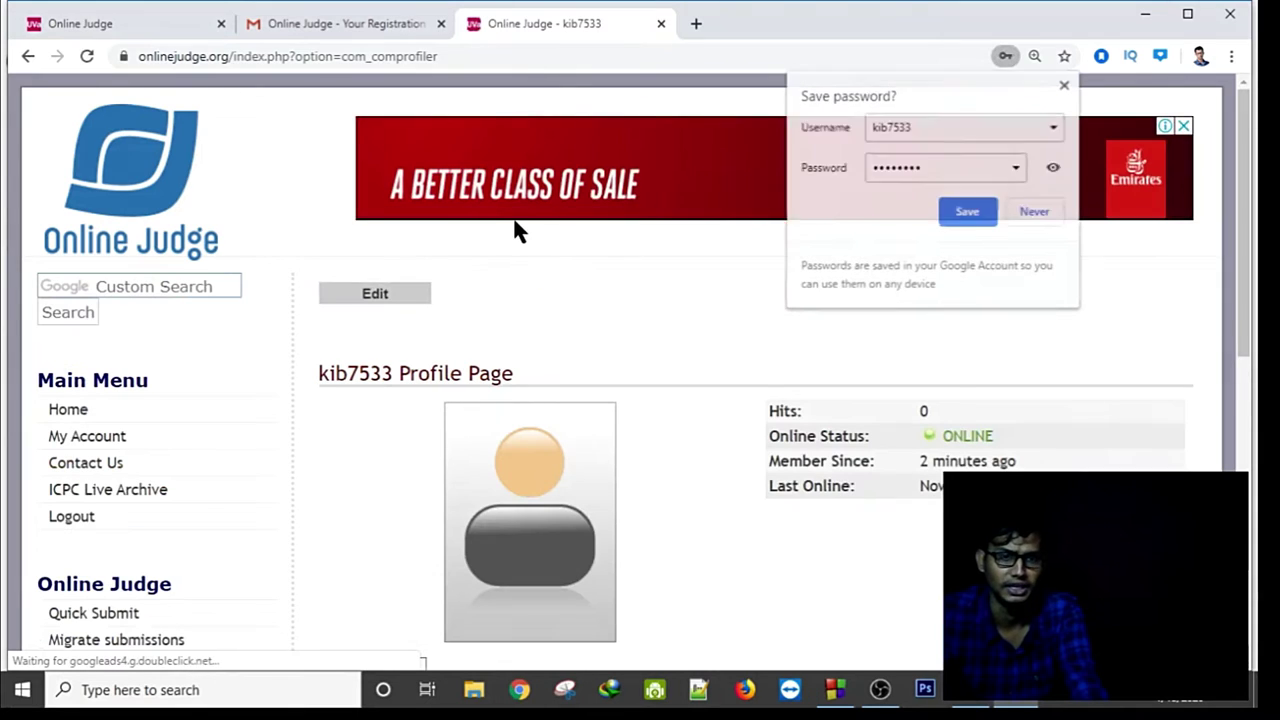
Save the password for the UVa Online Judge site.
{"action": "left_click", "coordinate": [966, 212]}
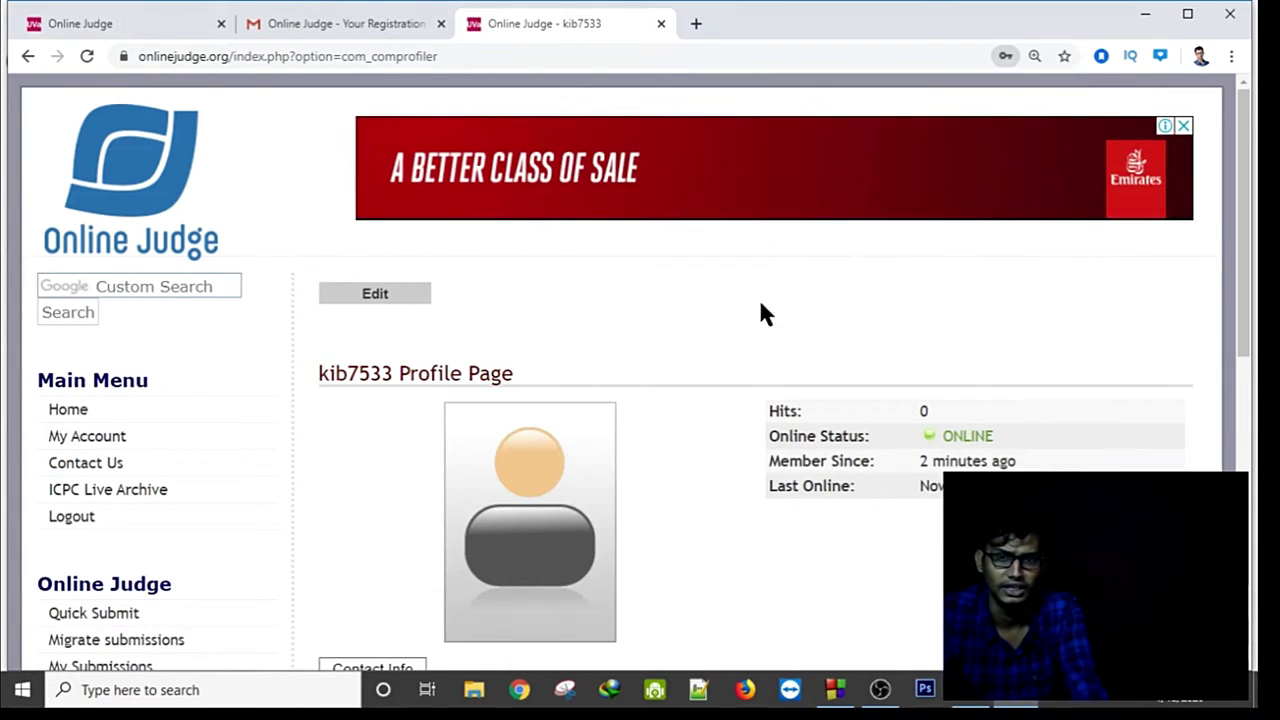
{"action": "scroll", "coordinate": [501, 367], "scroll_direction": "down", "scroll_amount": 2}
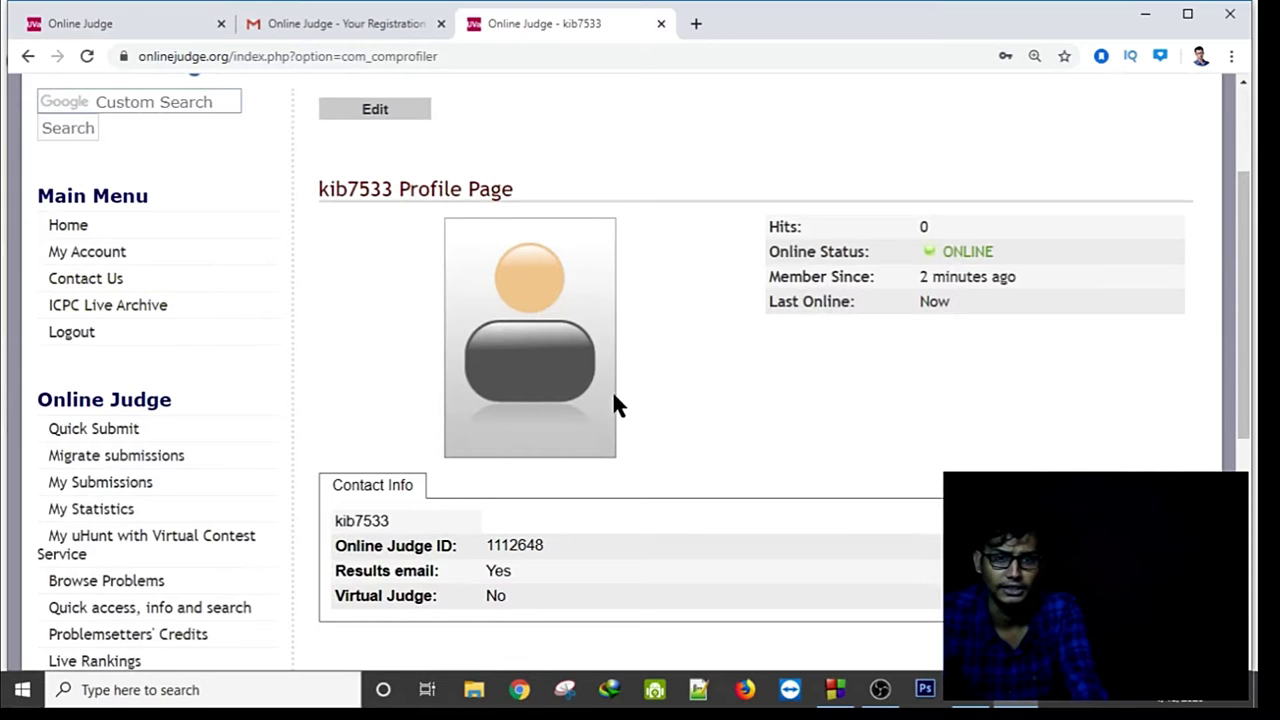
{"action": "scroll", "coordinate": [700, 325], "scroll_direction": "down", "scroll_amount": 1}
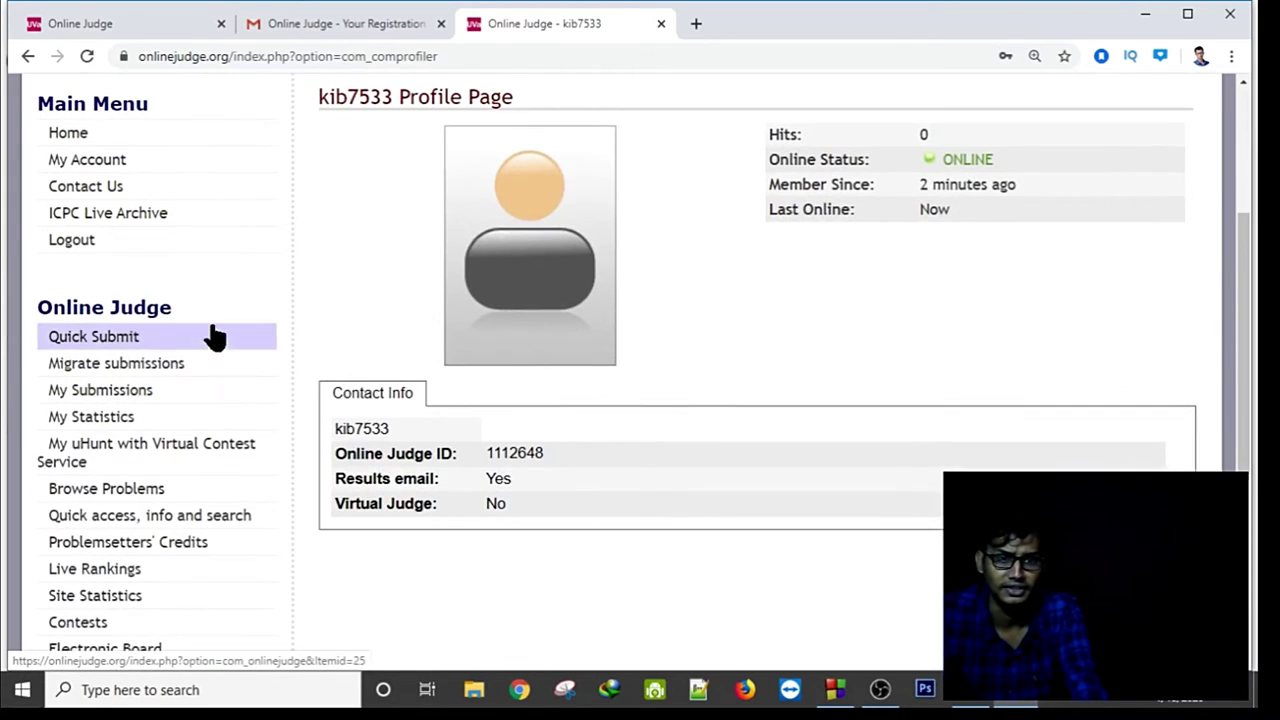
{"action": "scroll", "coordinate": [212, 320], "scroll_direction": "down", "scroll_amount": 1}
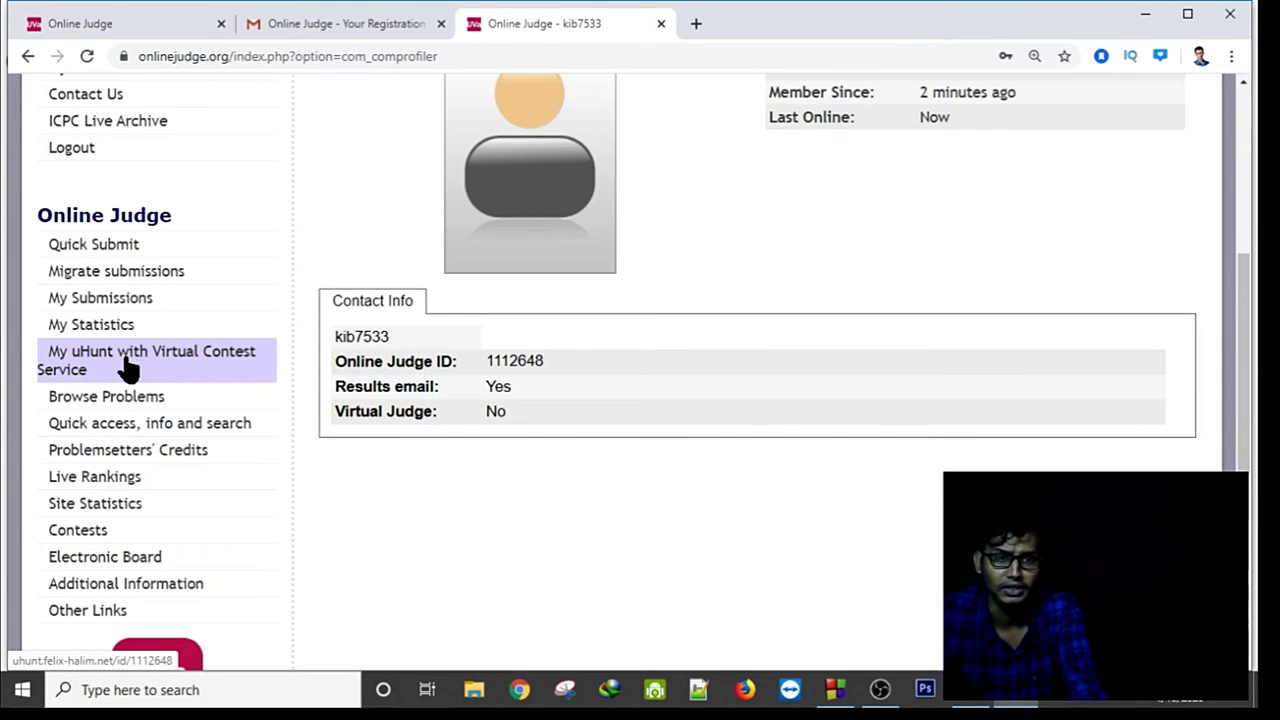
Open the account's uHunt statistics in a new tab and switch to it.
{"action": "left_click", "coordinate": [130, 364]}
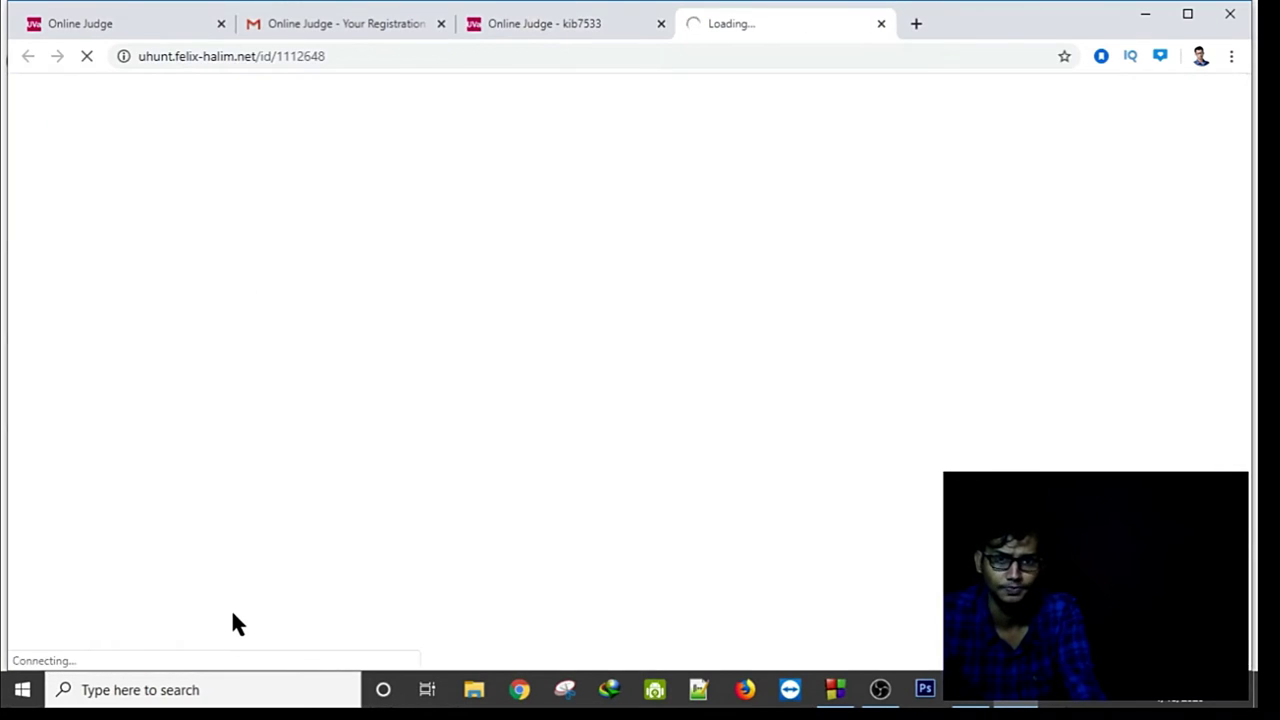
{"action": "left_click", "coordinate": [530, 24]}
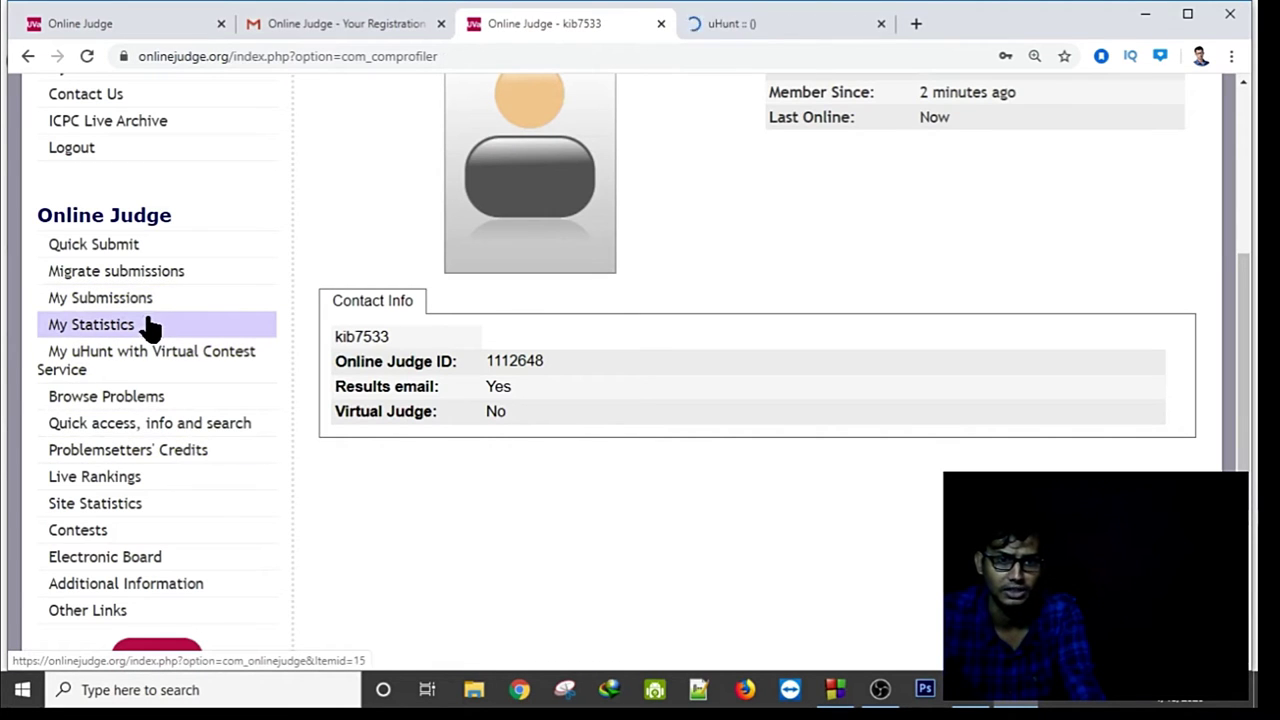
{"action": "scroll", "coordinate": [157, 368], "scroll_direction": "up", "scroll_amount": 2}
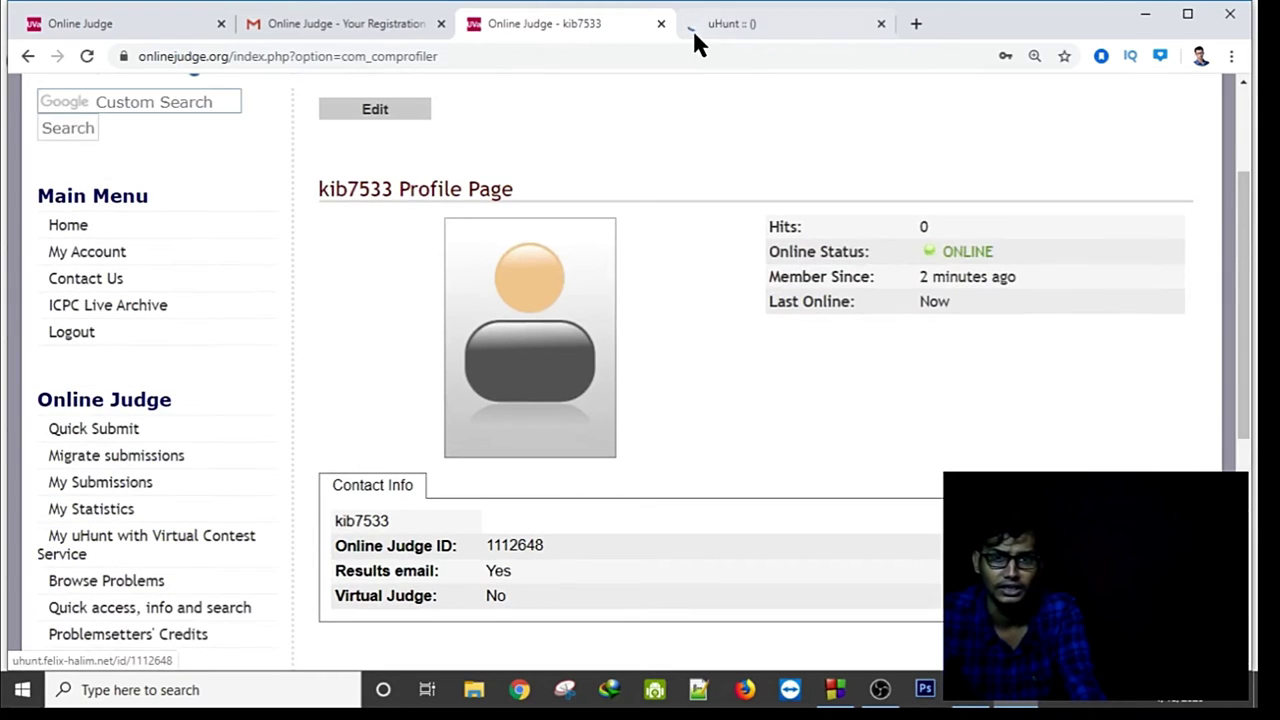
{"action": "left_click", "coordinate": [736, 22]}
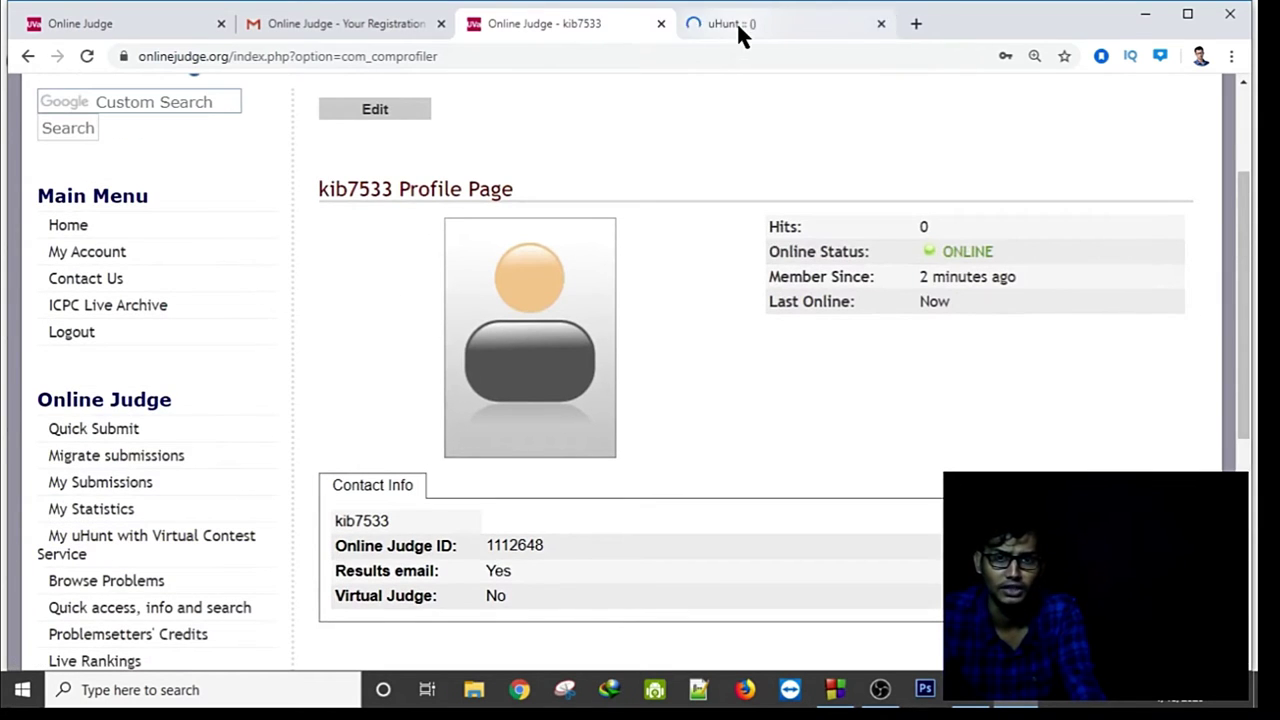
Look up problem number 11172 (Relational Operator) in uHunt's problem search and open its statement.
{"action": "scroll", "coordinate": [686, 420], "scroll_direction": "down", "scroll_amount": 10}
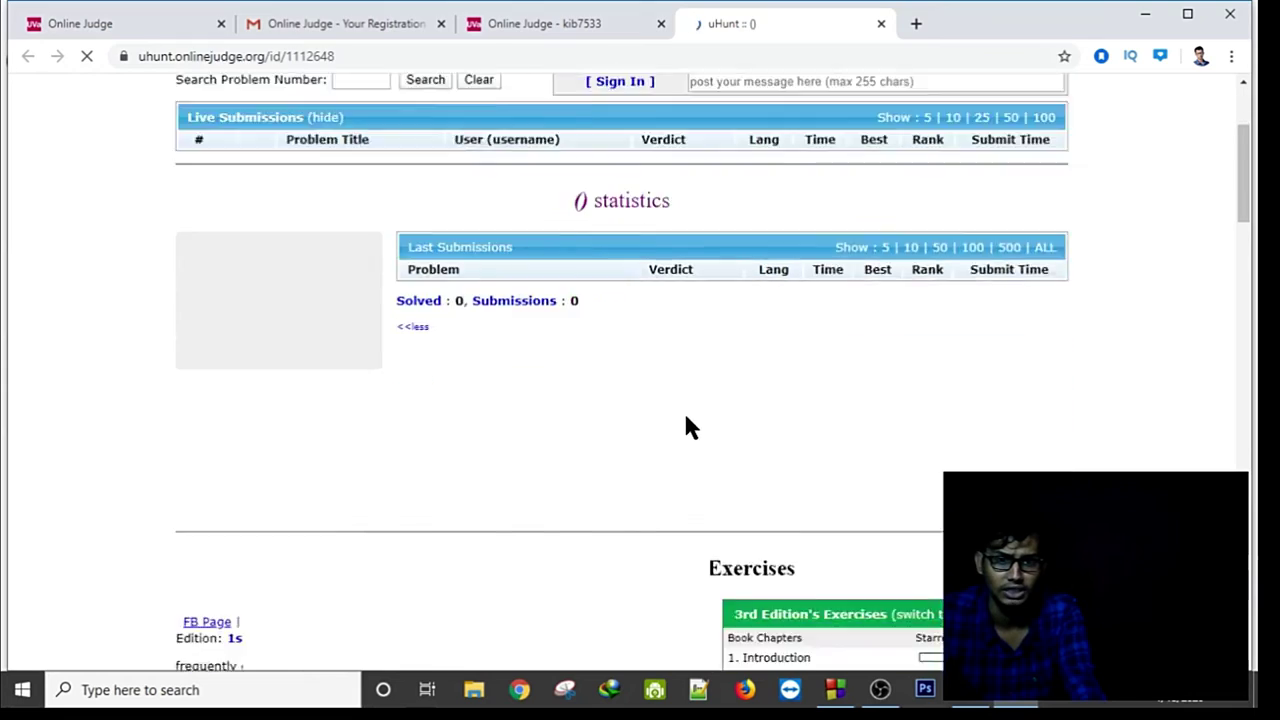
{"action": "scroll", "coordinate": [690, 425], "scroll_direction": "up", "scroll_amount": 6}
{"action": "scroll", "coordinate": [686, 430], "scroll_direction": "up", "scroll_amount": 3}
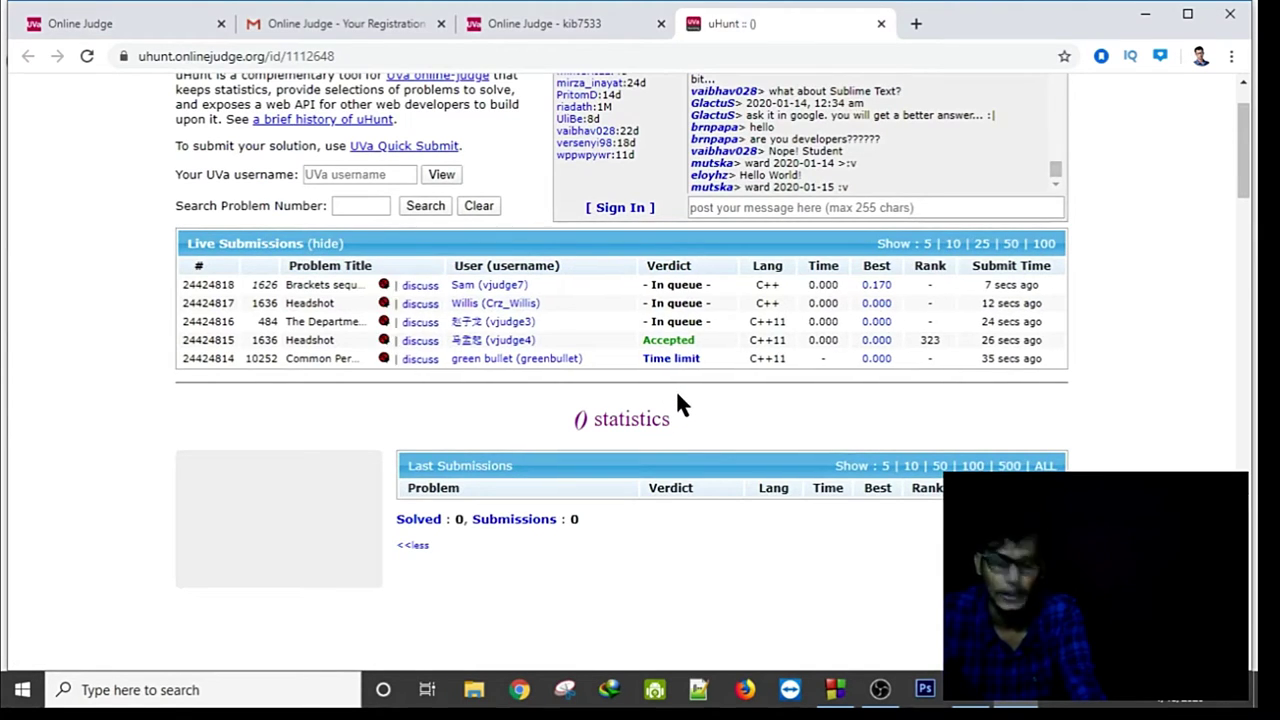
{"action": "left_click", "coordinate": [363, 207]}
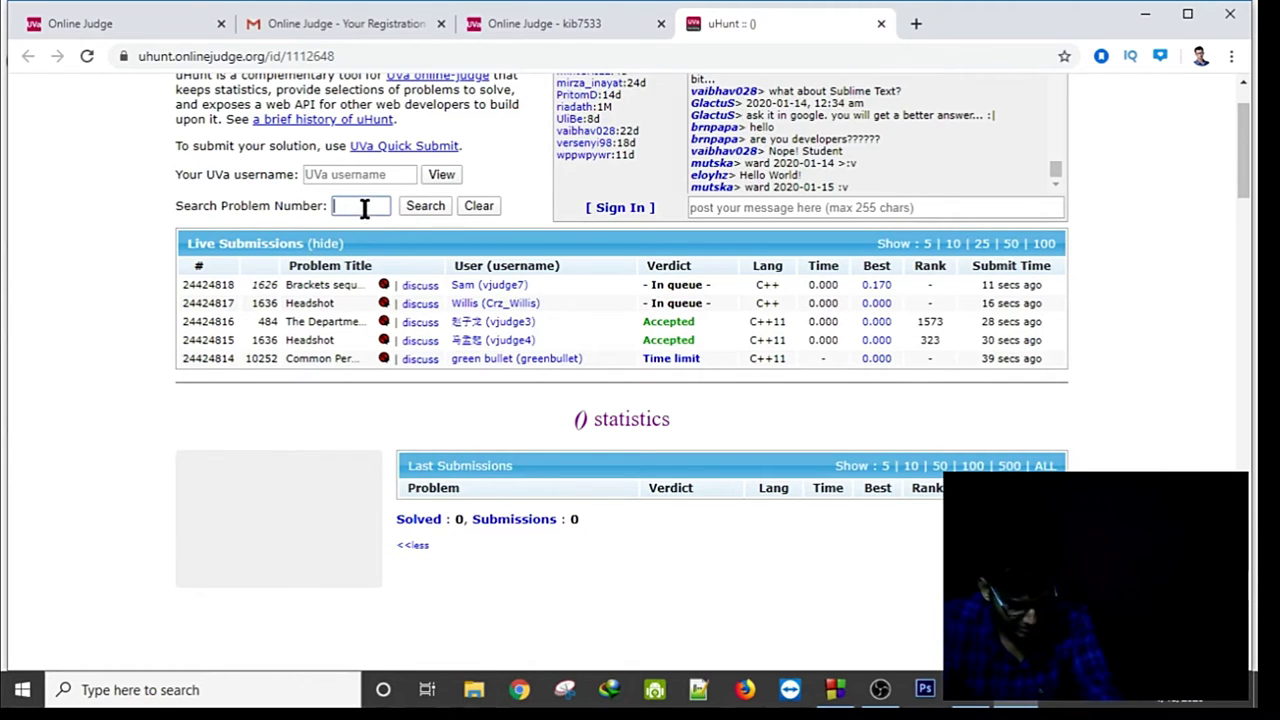
{"action": "type", "text": "111"}
{"action": "key", "text": "Return"}
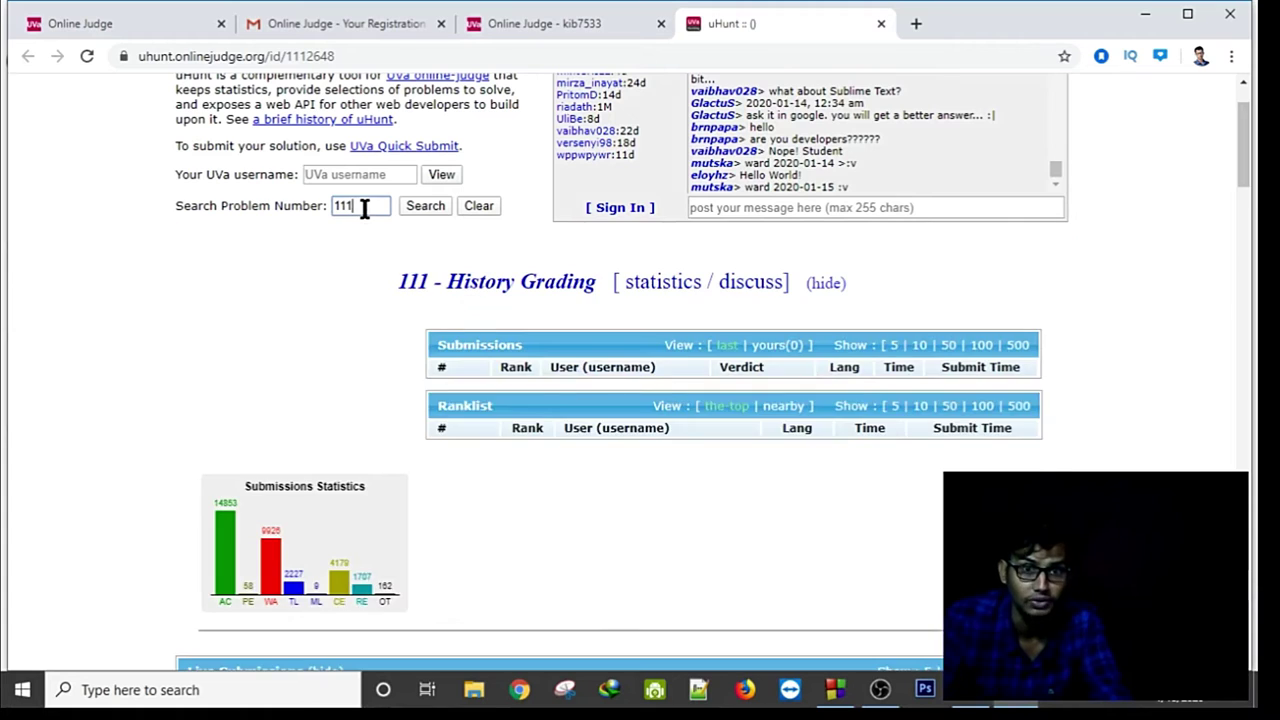
{"action": "type", "text": "72"}
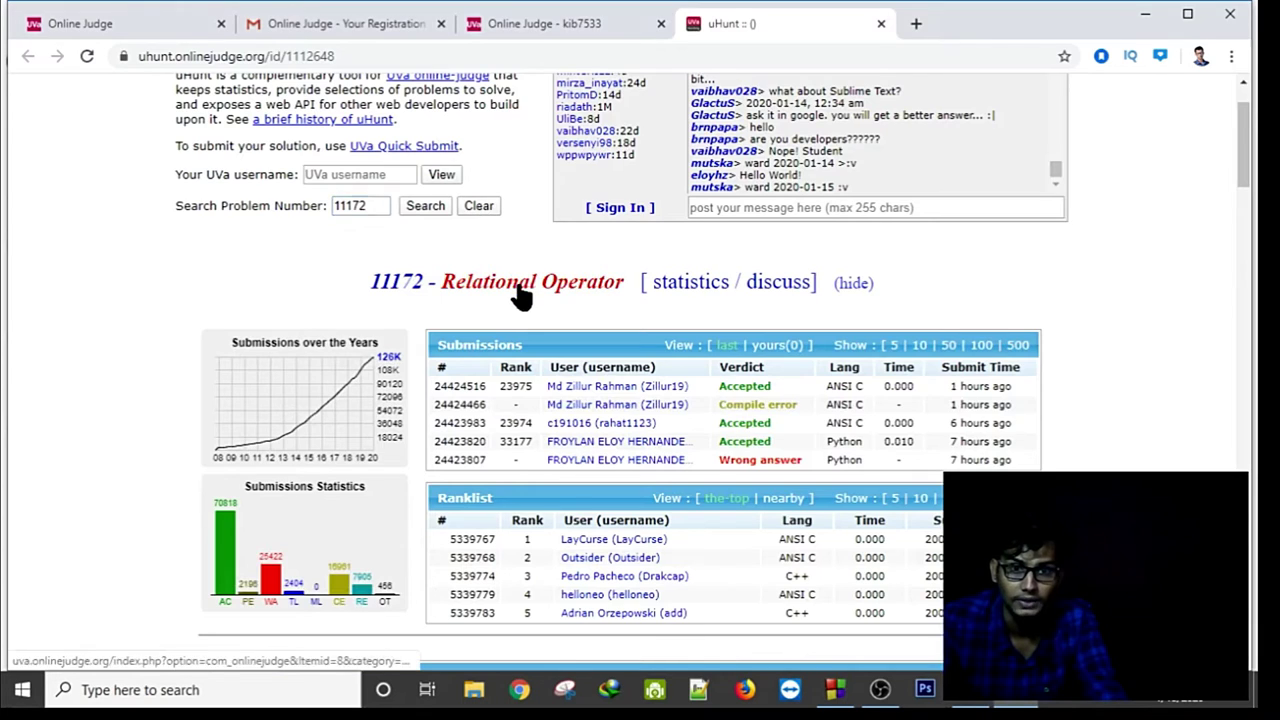
{"action": "left_click", "coordinate": [517, 284]}
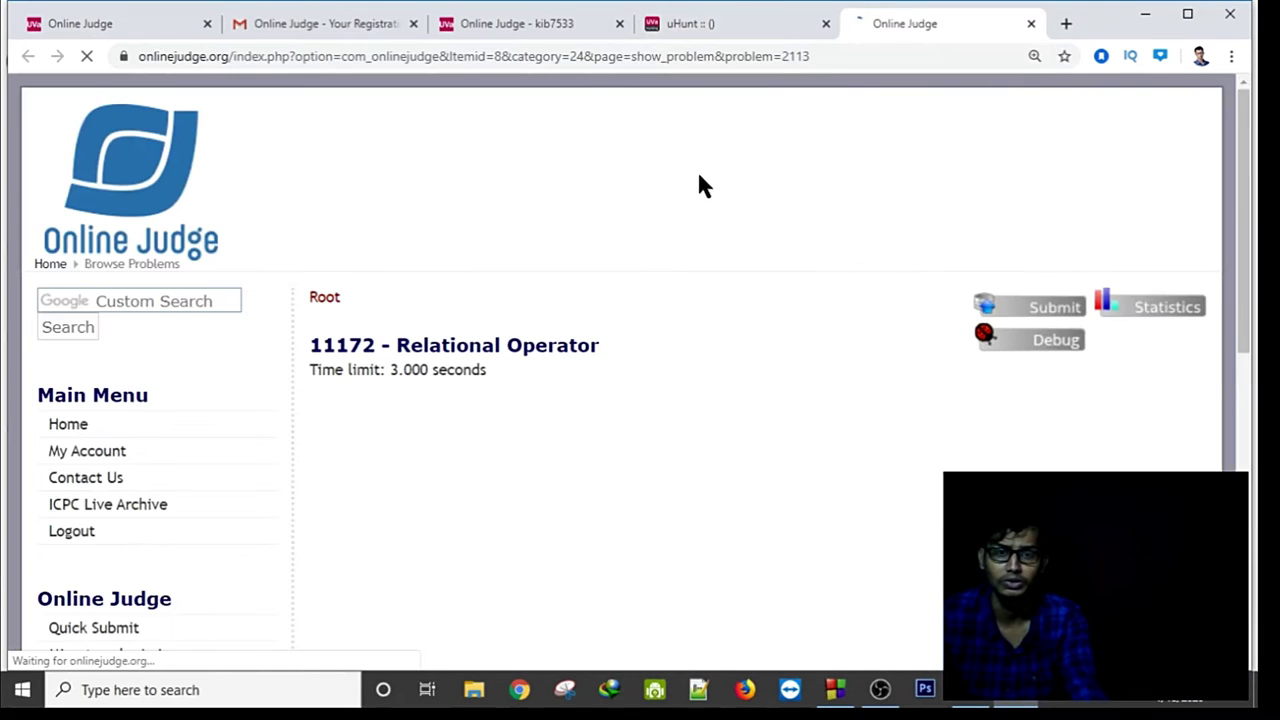
Read the 11172 statement down to the sample output, then bring Code::Blocks forward.
{"action": "scroll", "coordinate": [687, 183], "scroll_direction": "down", "scroll_amount": 1}
{"action": "scroll", "coordinate": [690, 195], "scroll_direction": "down", "scroll_amount": 3}
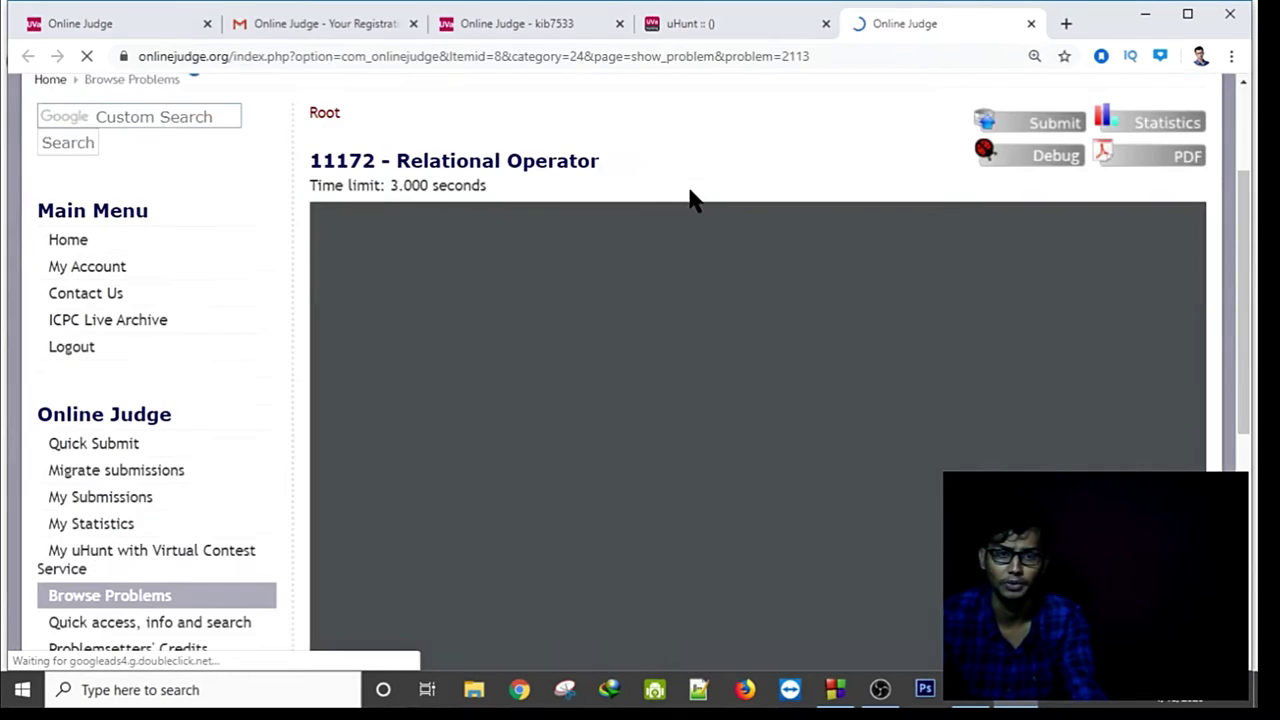
{"action": "scroll", "coordinate": [690, 200], "scroll_direction": "up", "scroll_amount": 1}
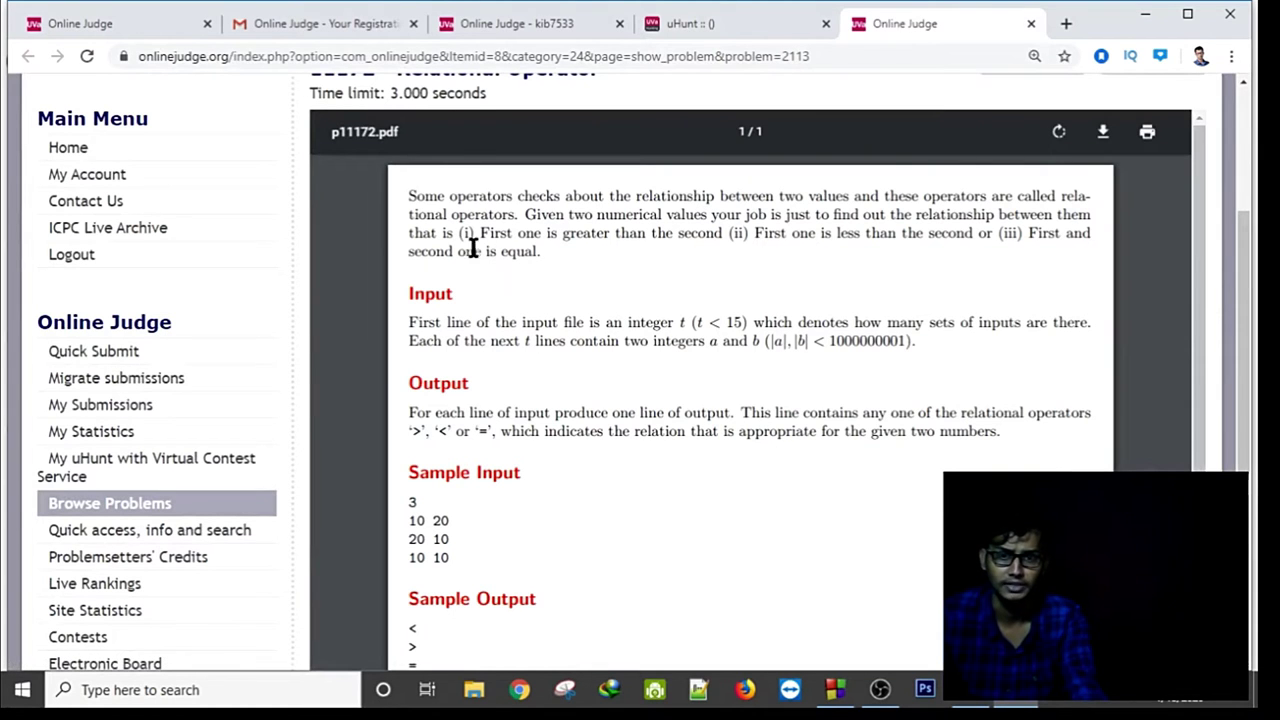
{"action": "scroll", "coordinate": [580, 388], "scroll_direction": "down", "scroll_amount": 1}
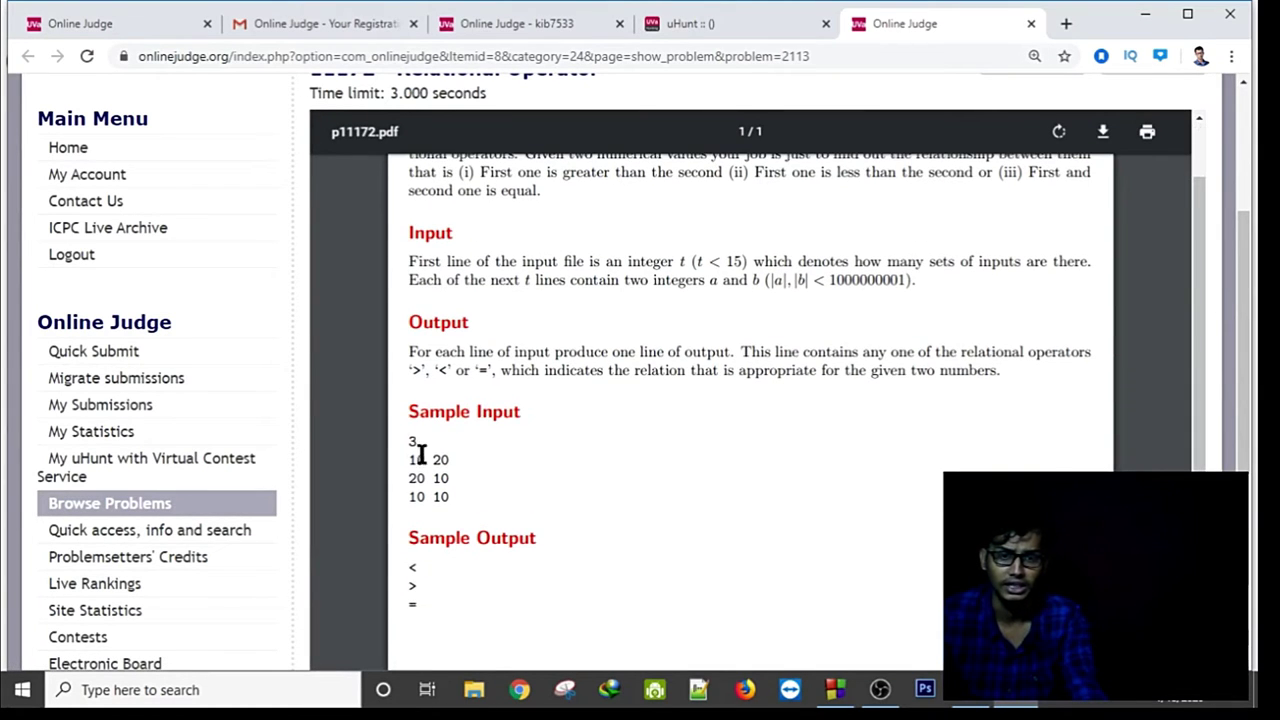
{"action": "scroll", "coordinate": [497, 440], "scroll_direction": "down", "scroll_amount": 2}
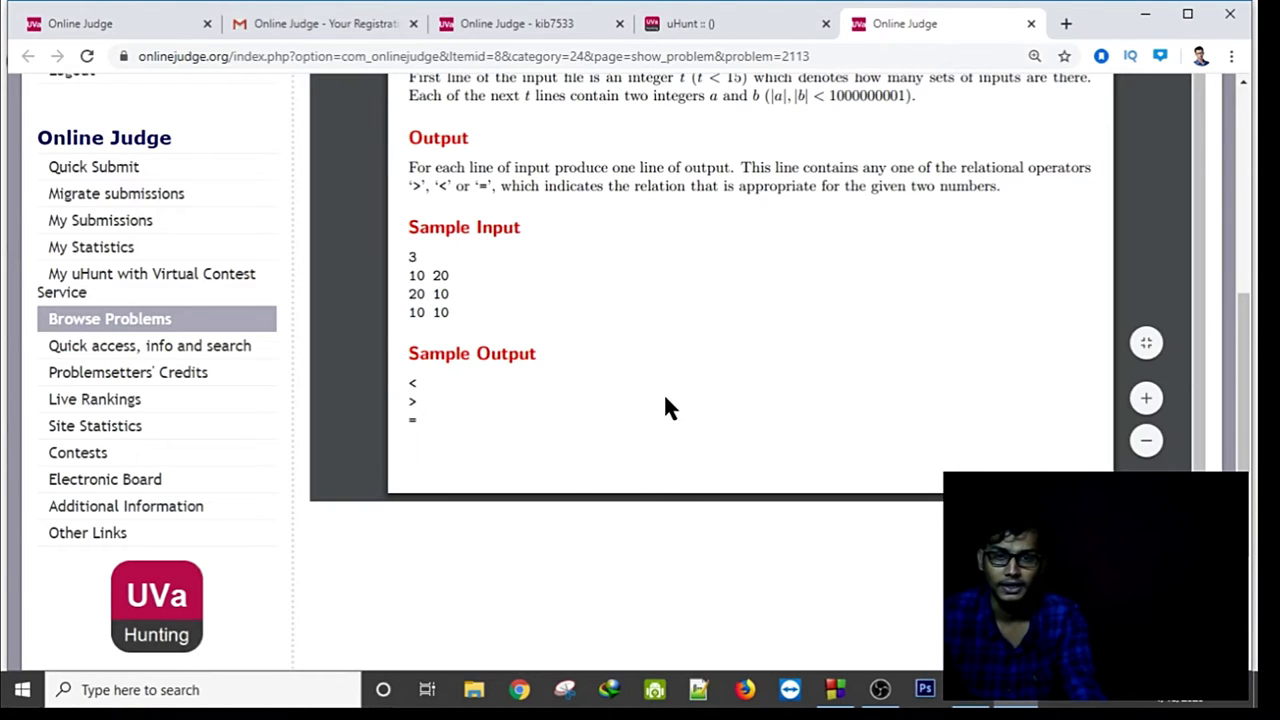
{"action": "left_click", "coordinate": [835, 689]}
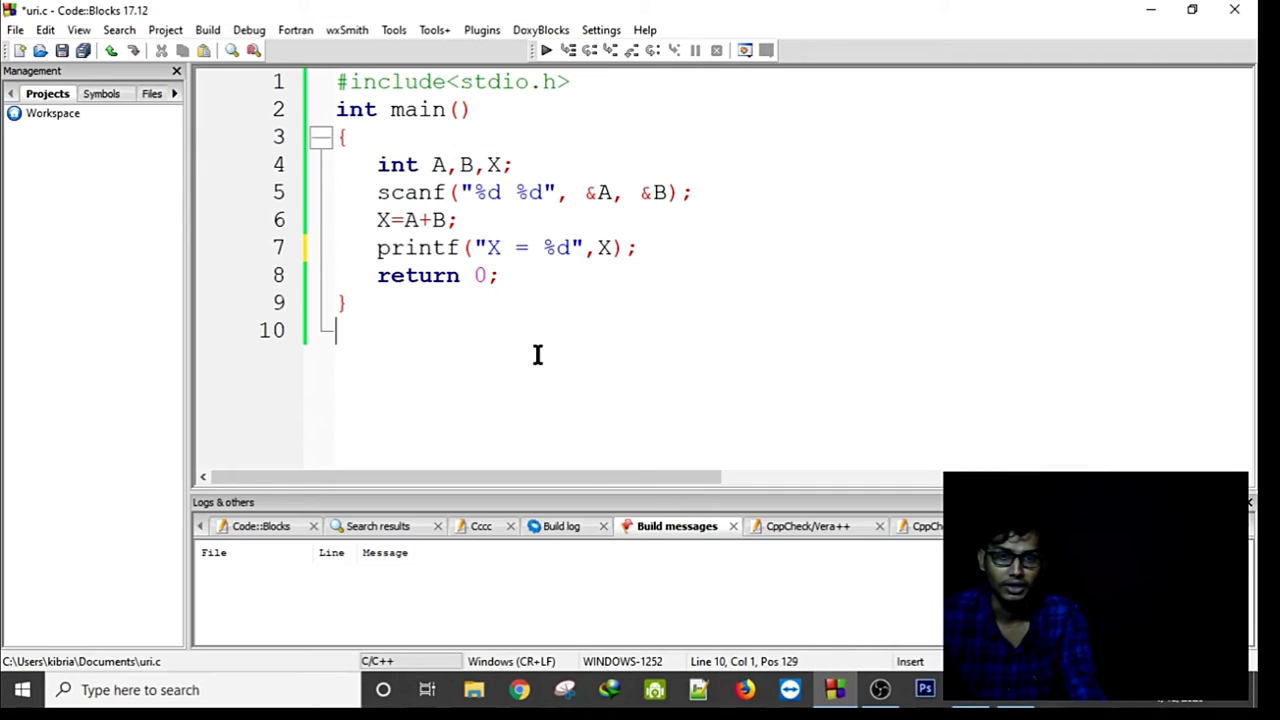
Open uva.c in Code::Blocks through File > Open.
{"action": "left_click", "coordinate": [14, 30]}
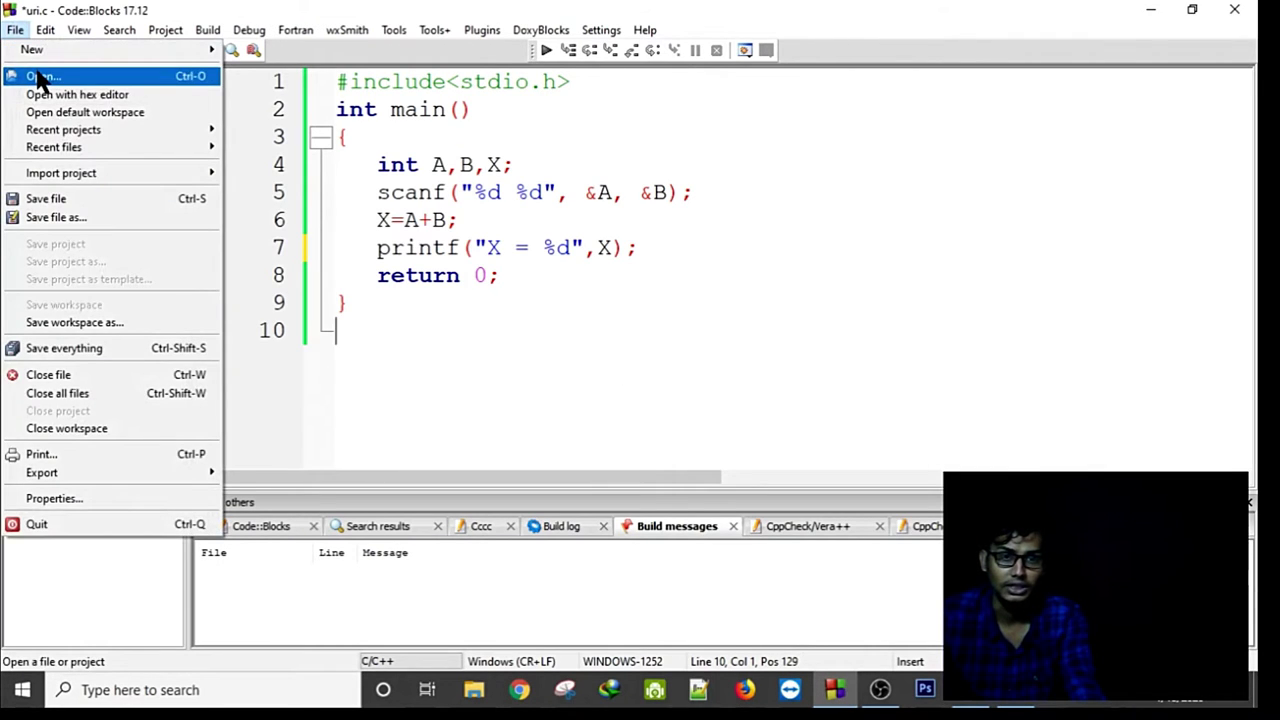
{"action": "left_click", "coordinate": [40, 78]}
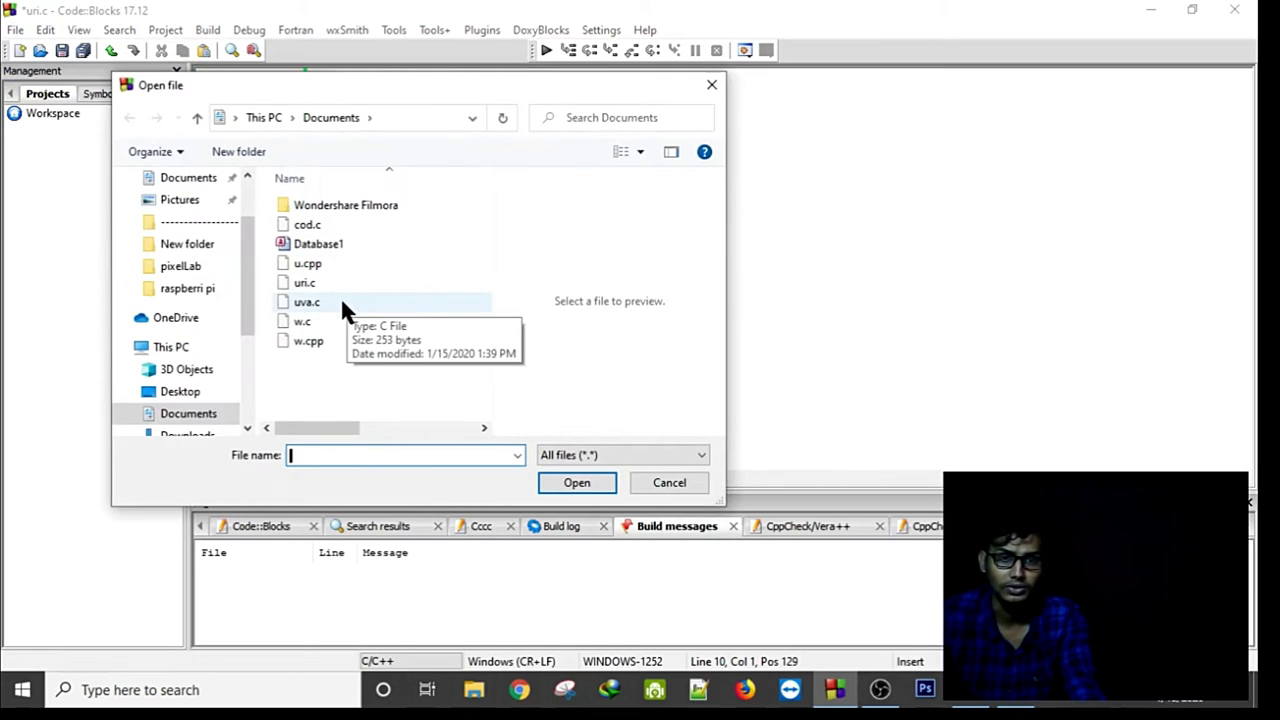
{"action": "left_click", "coordinate": [342, 303]}
{"action": "left_click", "coordinate": [551, 484]}
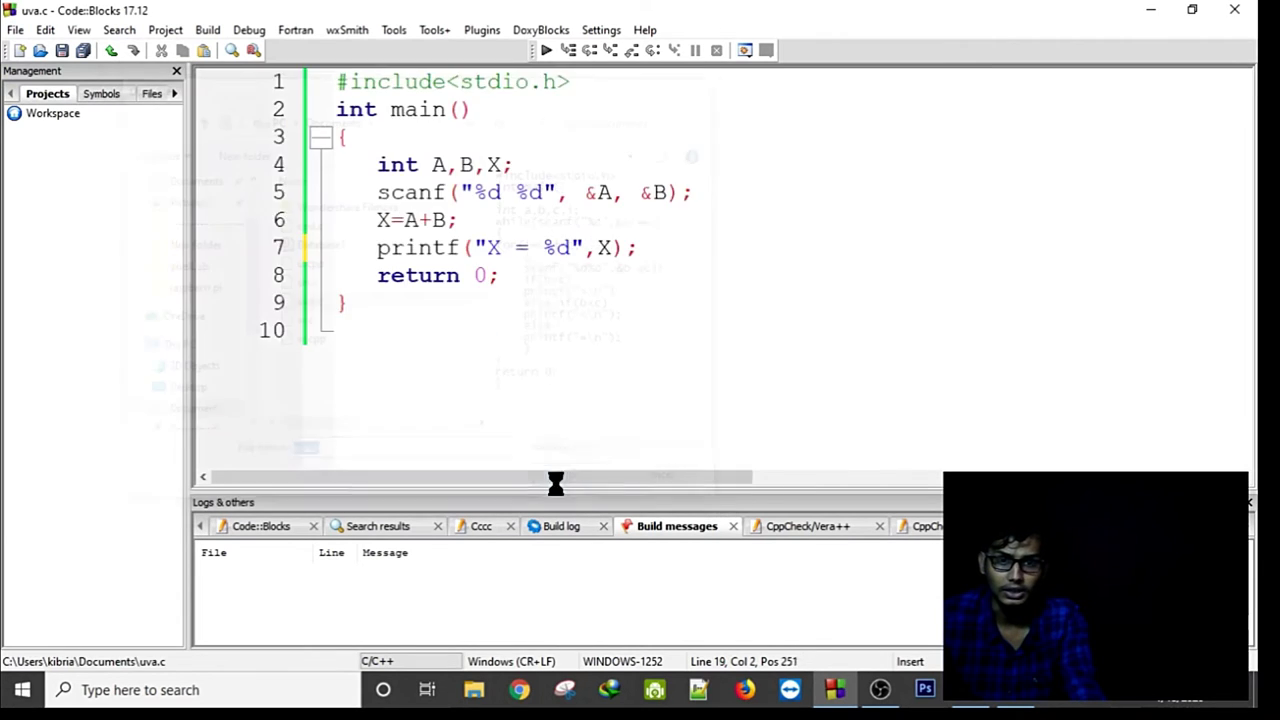
Copy the entire uva.c program and return to the browser's problem page.
{"action": "left_click_drag", "start_coordinate": [337, 400], "coordinate": [276, 82]}
{"action": "scroll", "coordinate": [391, 218], "scroll_direction": "up", "scroll_amount": 3}
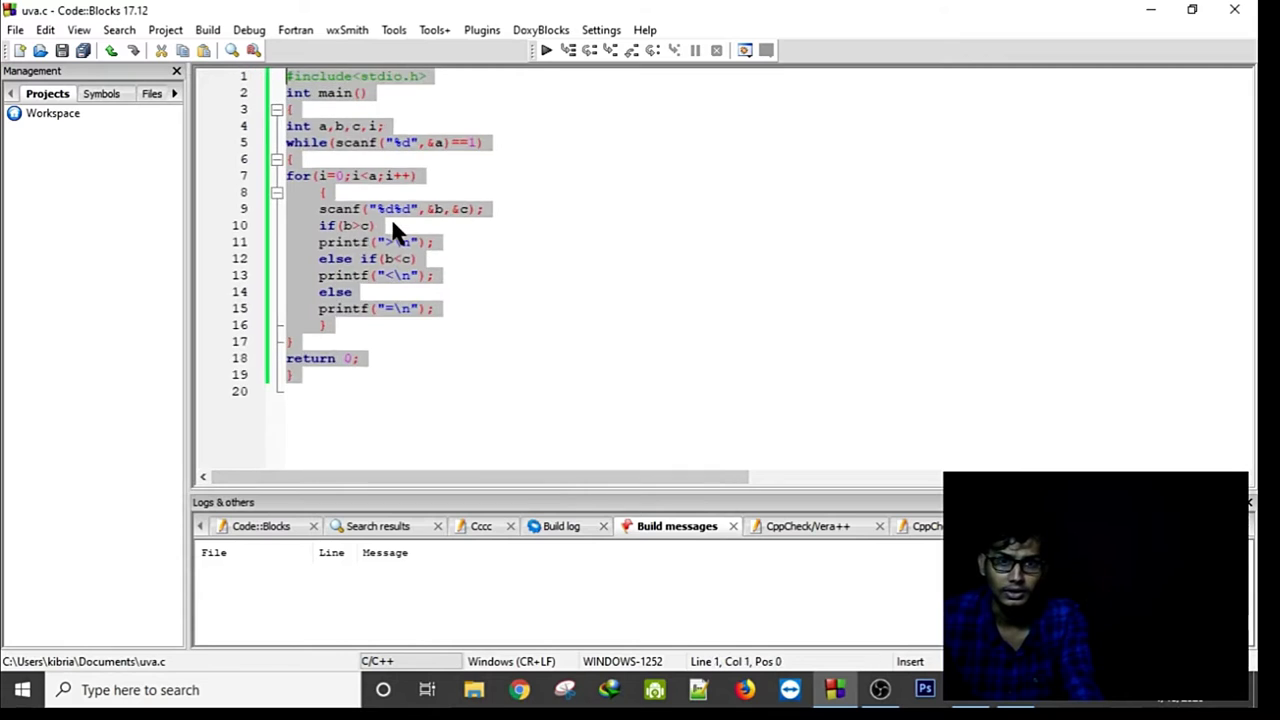
{"action": "left_click", "coordinate": [725, 388]}
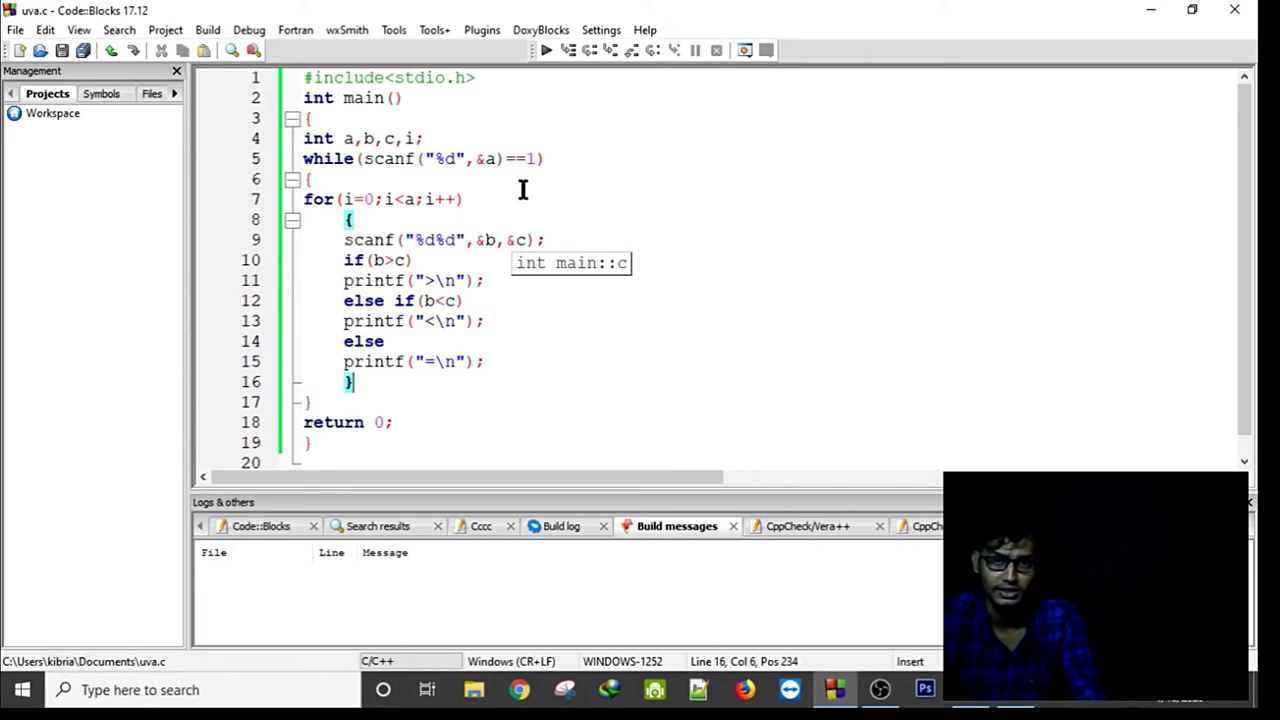
{"action": "left_click_drag", "start_coordinate": [303, 199], "coordinate": [575, 375]}
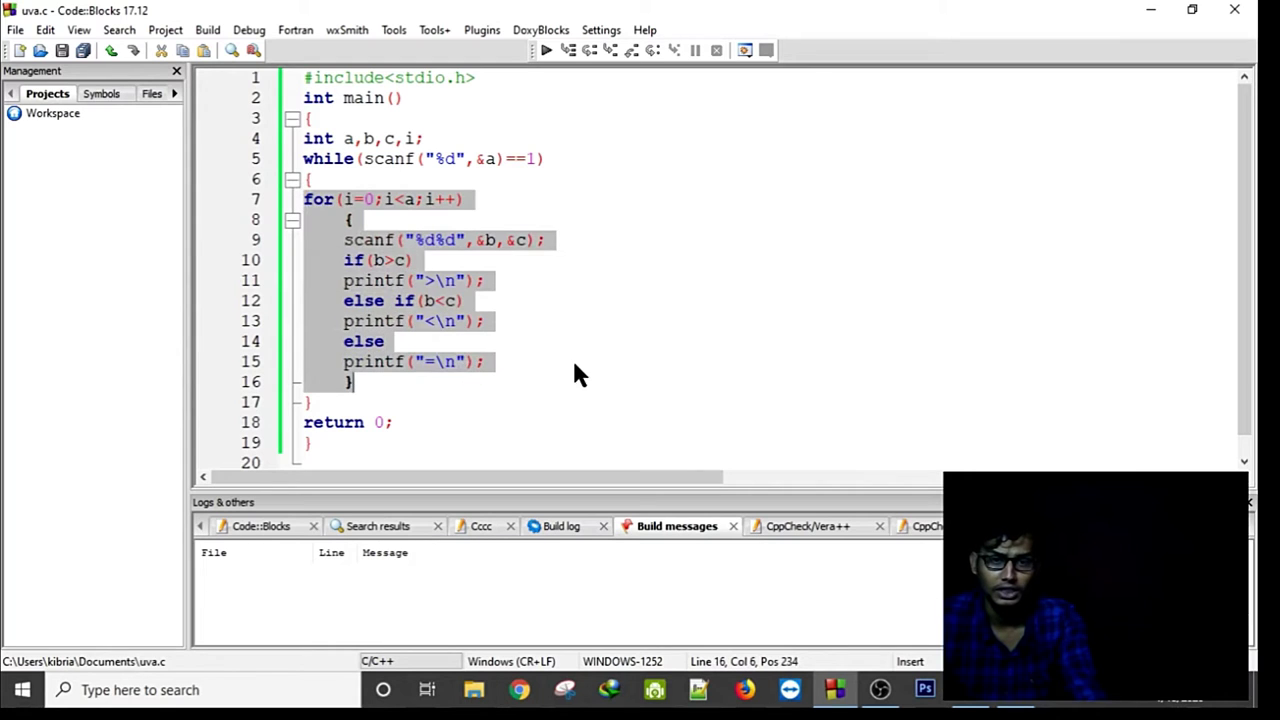
{"action": "left_click", "coordinate": [574, 364]}
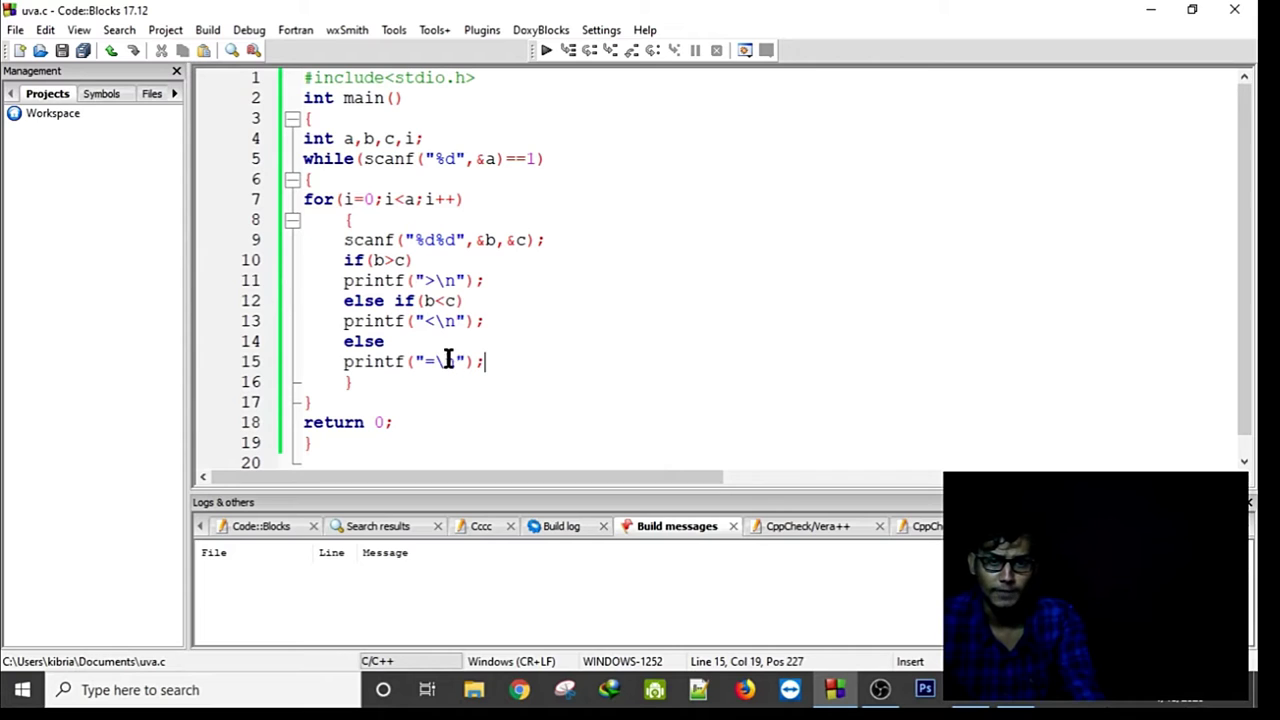
{"action": "left_click_drag", "start_coordinate": [340, 441], "coordinate": [283, 80]}
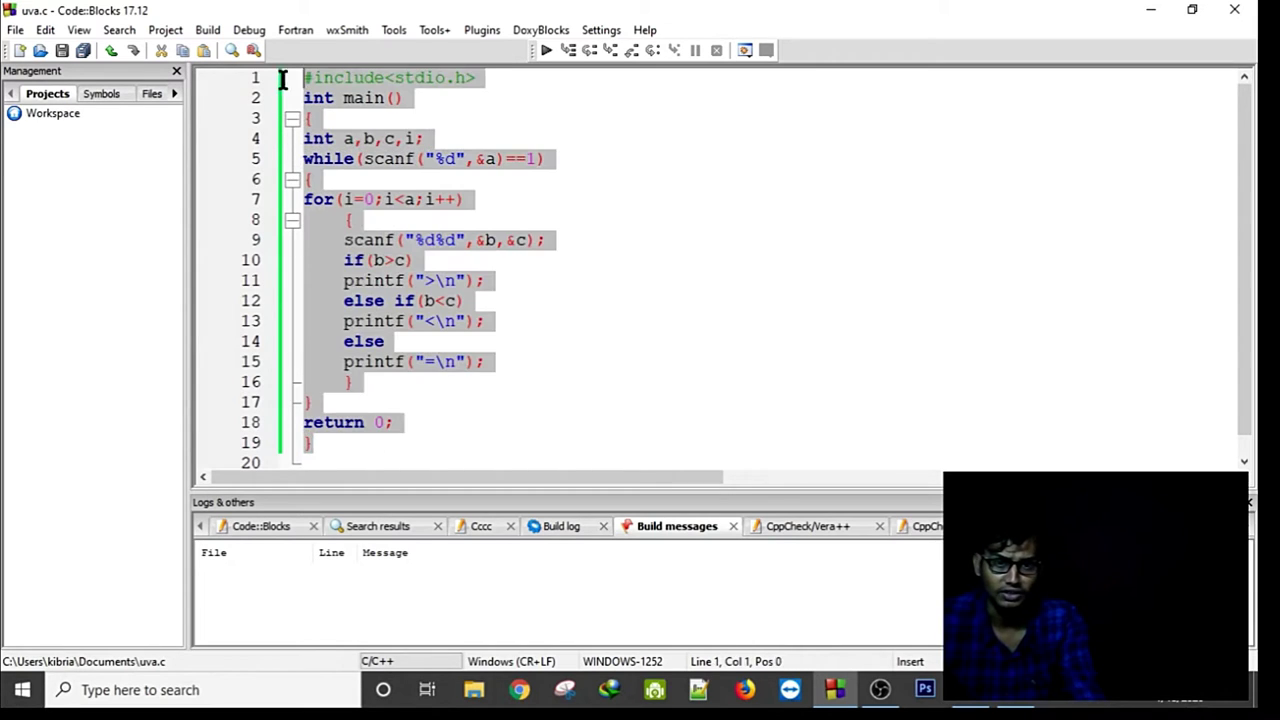
{"action": "right_click", "coordinate": [381, 160]}
{"action": "mouse_move", "coordinate": [466, 292]}
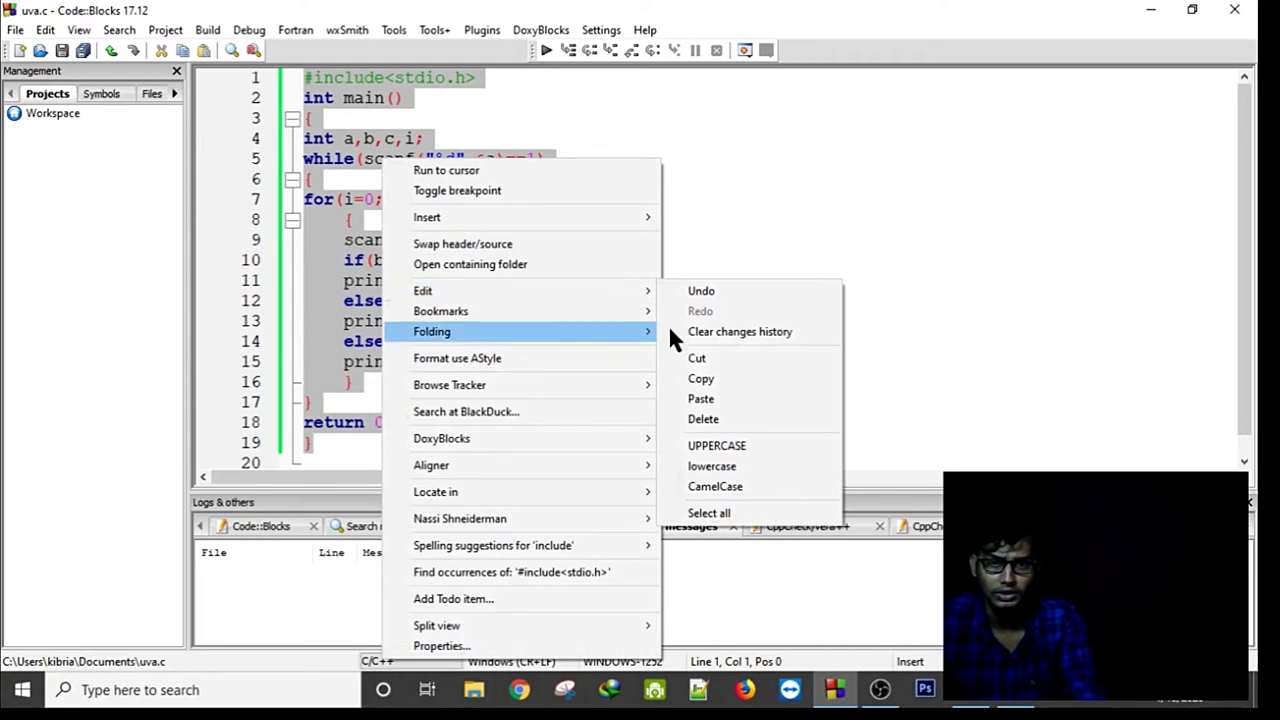
{"action": "left_click", "coordinate": [733, 382]}
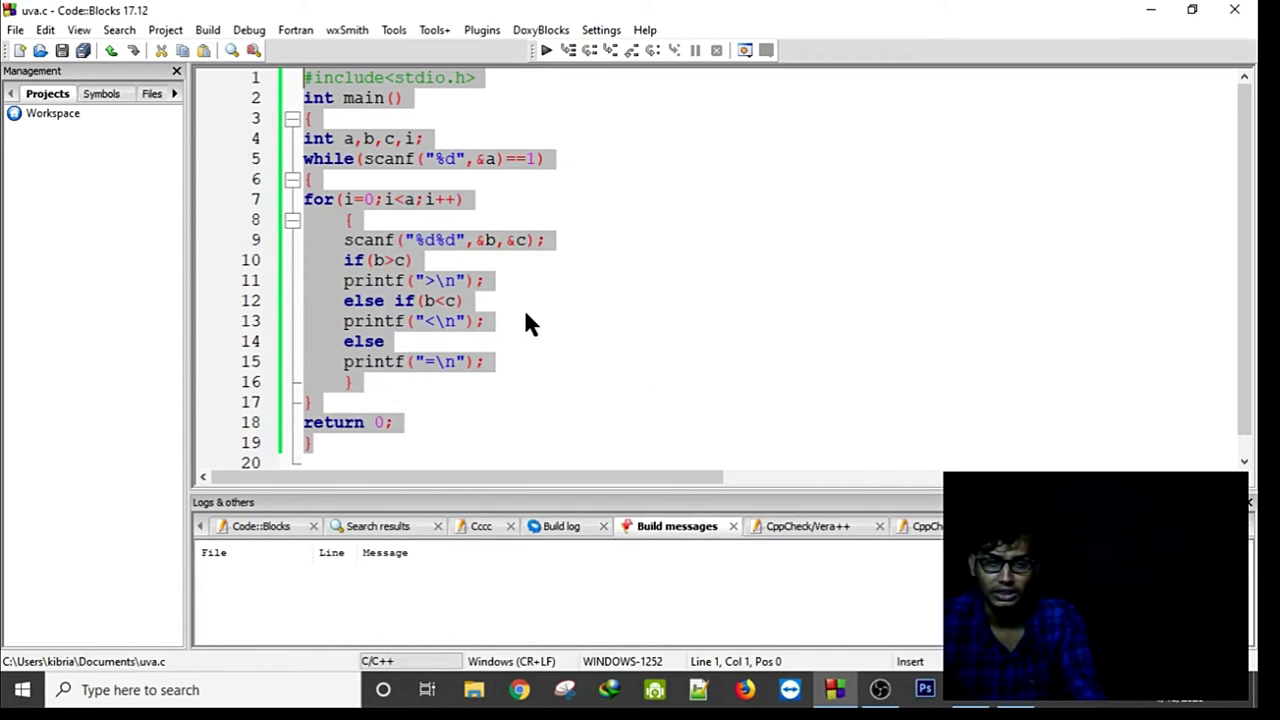
{"action": "key", "text": "alt+Tab"}
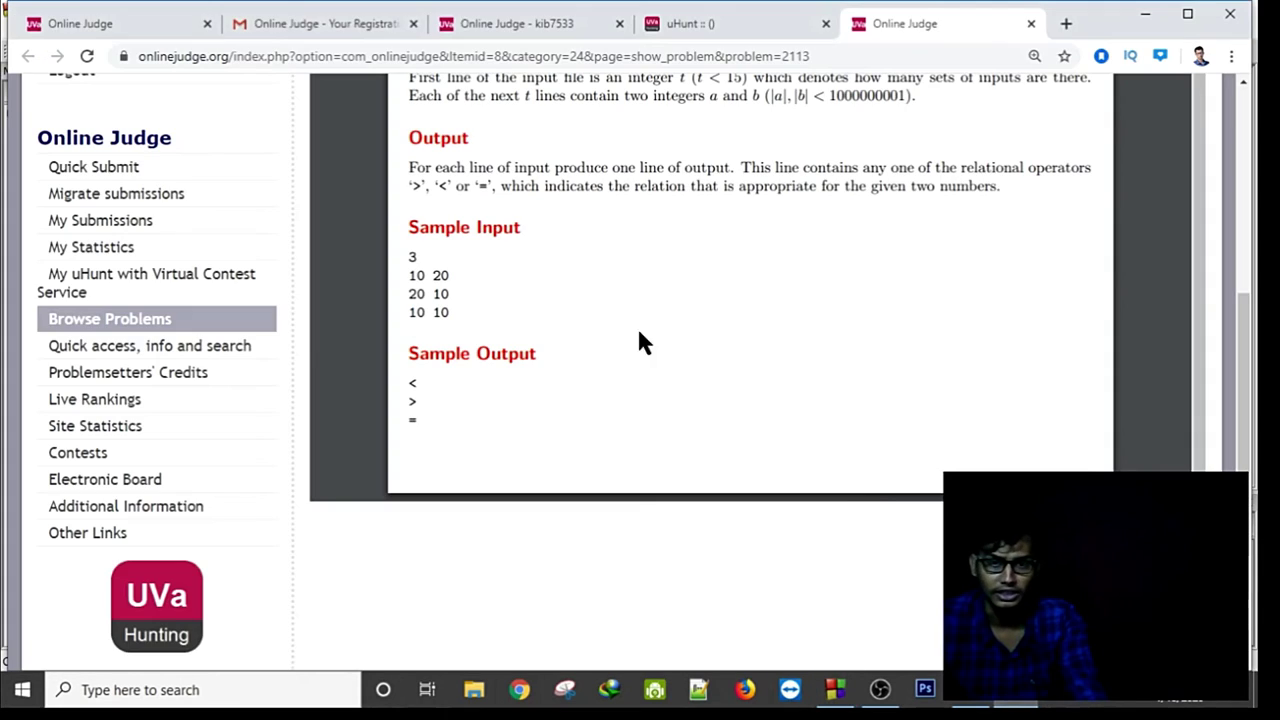
Open the submission form for problem 11172.
{"action": "scroll", "coordinate": [529, 309], "scroll_direction": "up", "scroll_amount": 1}
{"action": "scroll", "coordinate": [794, 339], "scroll_direction": "down", "scroll_amount": 1}
{"action": "left_click_drag", "start_coordinate": [1205, 328], "coordinate": [1206, 132]}
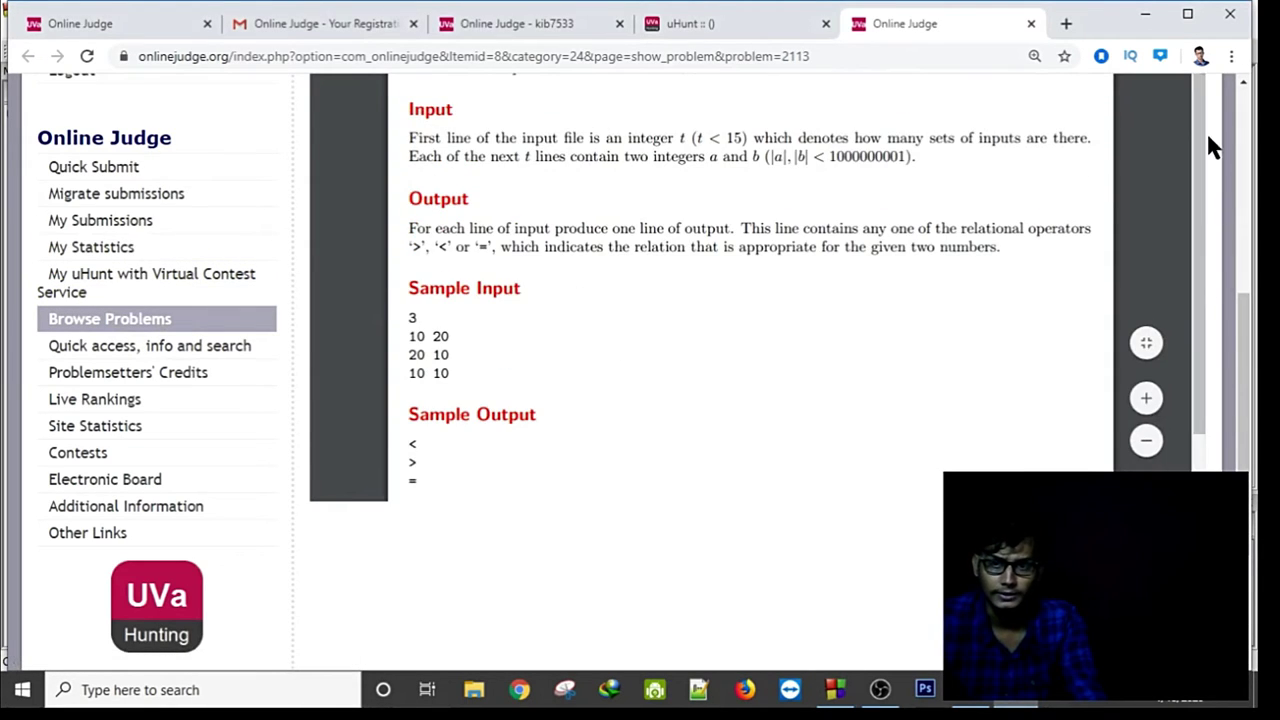
{"action": "left_click_drag", "start_coordinate": [1246, 380], "coordinate": [1220, 206]}
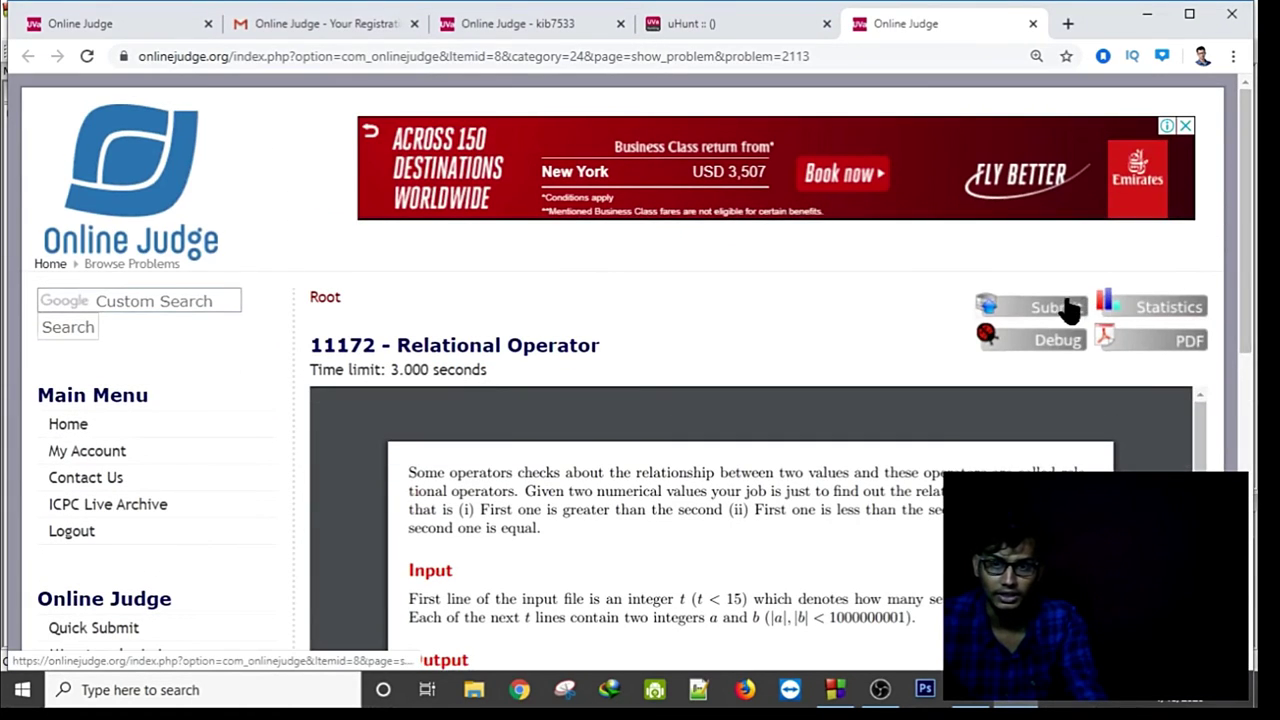
{"action": "left_click", "coordinate": [1060, 358]}
{"action": "left_click", "coordinate": [1045, 306]}
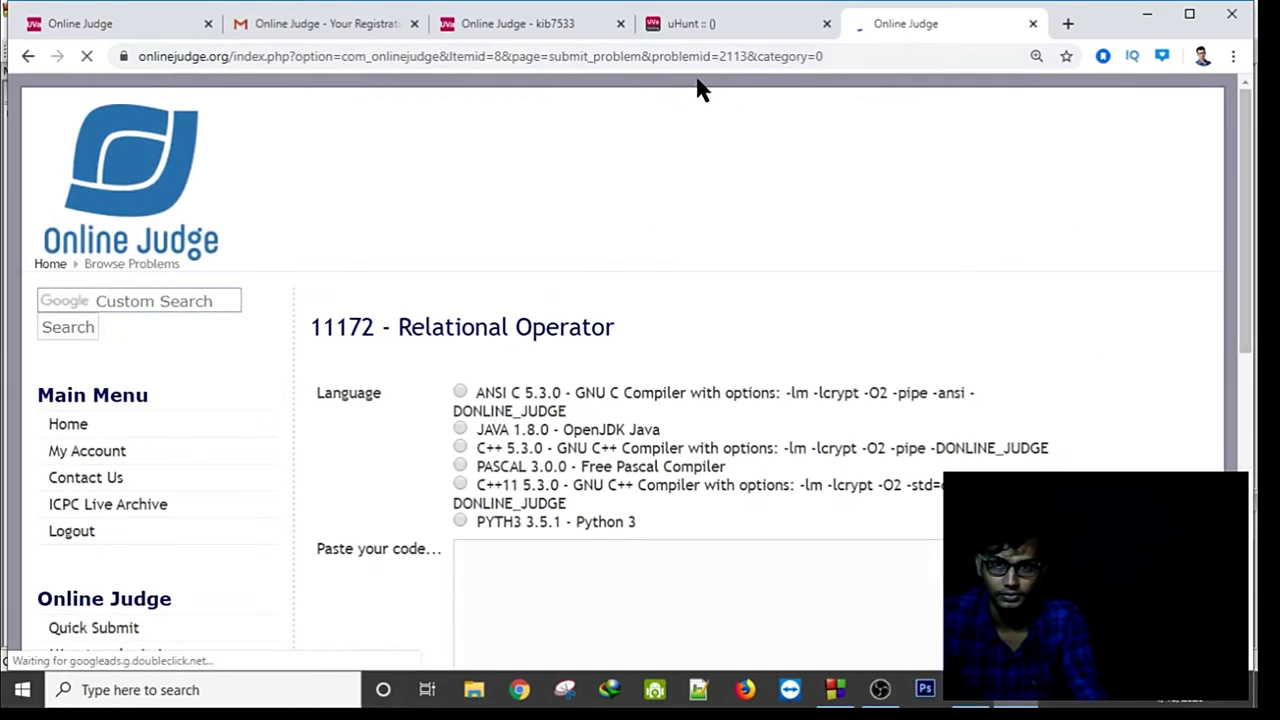
Paste the C solution, choose ANSI C as the language, and submit it.
{"action": "left_click", "coordinate": [460, 393]}
{"action": "scroll", "coordinate": [560, 483], "scroll_direction": "down", "scroll_amount": 2}
{"action": "left_click", "coordinate": [524, 434]}
{"action": "right_click", "coordinate": [524, 434]}
{"action": "left_click", "coordinate": [576, 276]}
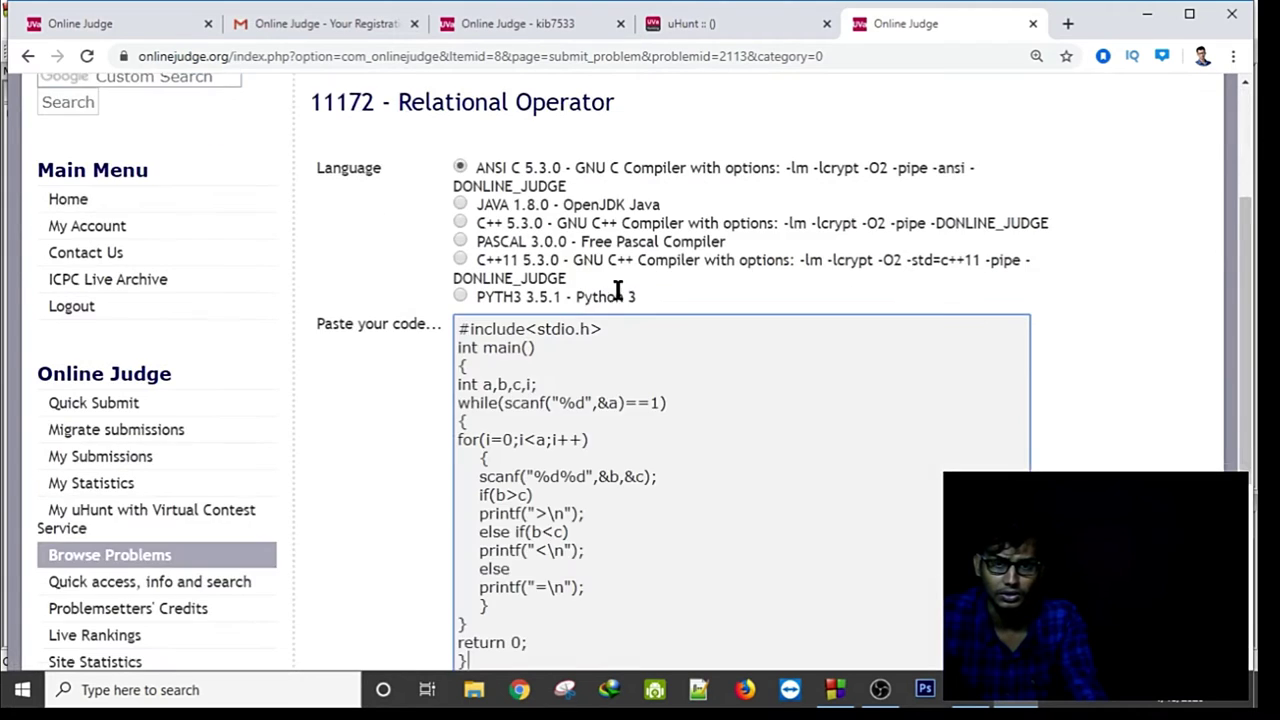
{"action": "scroll", "coordinate": [640, 300], "scroll_direction": "down", "scroll_amount": 4}
{"action": "left_click", "coordinate": [476, 412]}
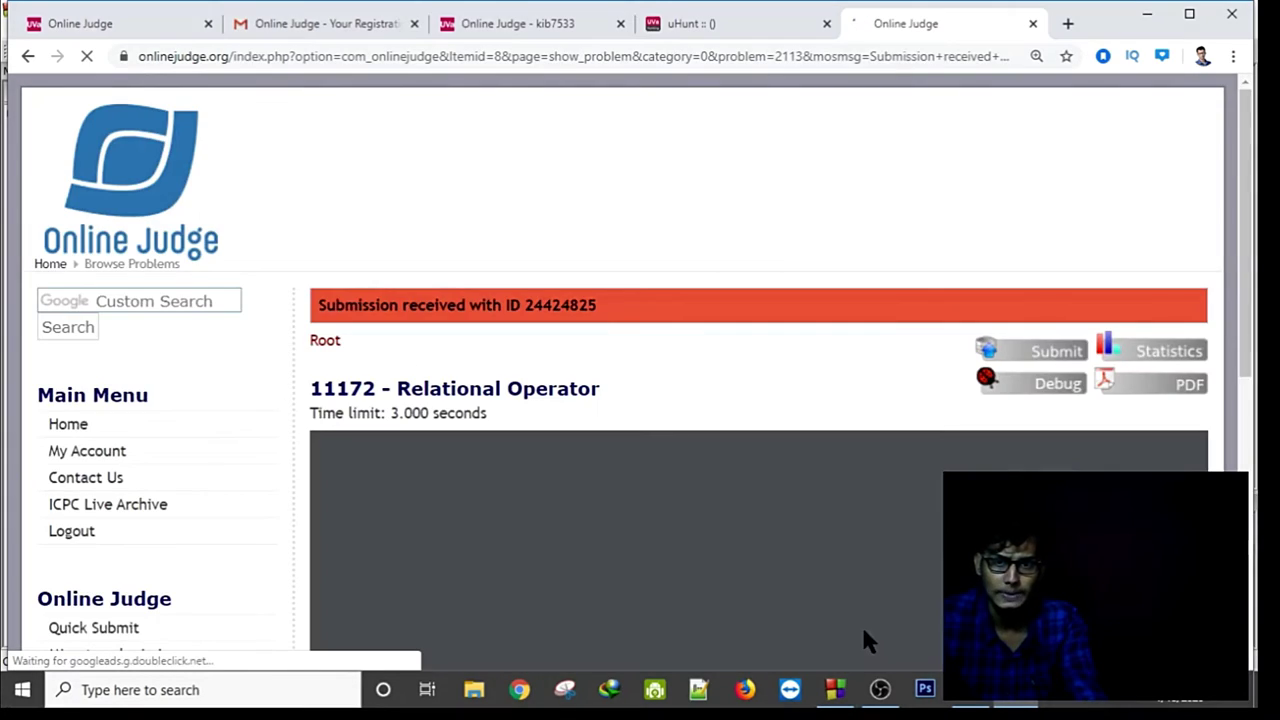
{"action": "scroll", "coordinate": [277, 594], "scroll_direction": "down", "scroll_amount": 3}
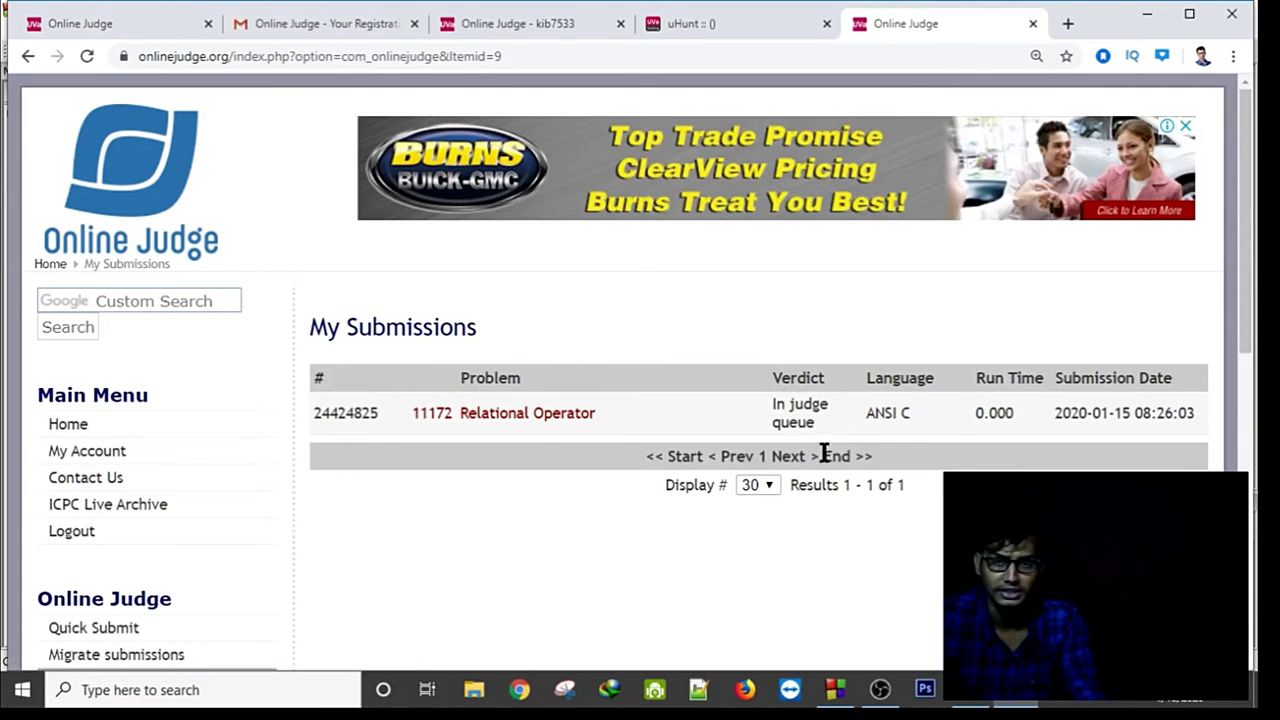
{"action": "scroll", "coordinate": [200, 526], "scroll_direction": "down", "scroll_amount": 3}
{"action": "left_click", "coordinate": [26, 56]}
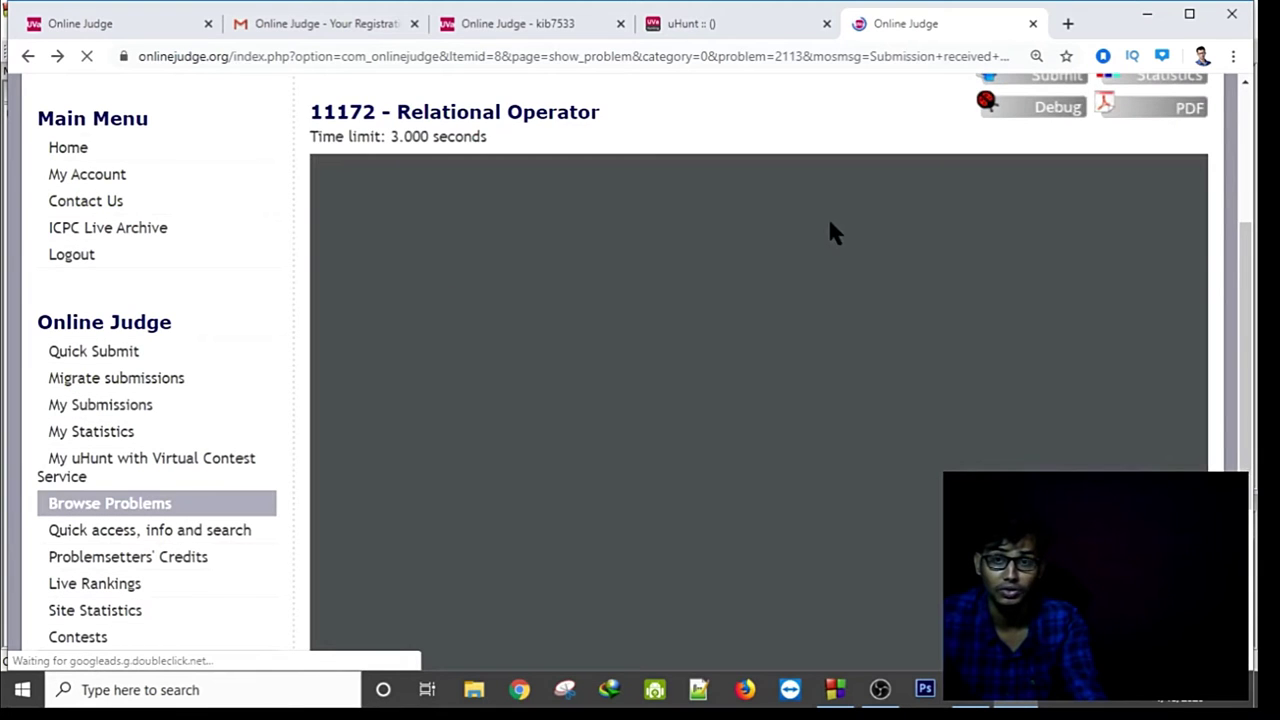
Open uDebug's page for UVa 11172 in a new tab.
{"action": "left_click", "coordinate": [1005, 292]}
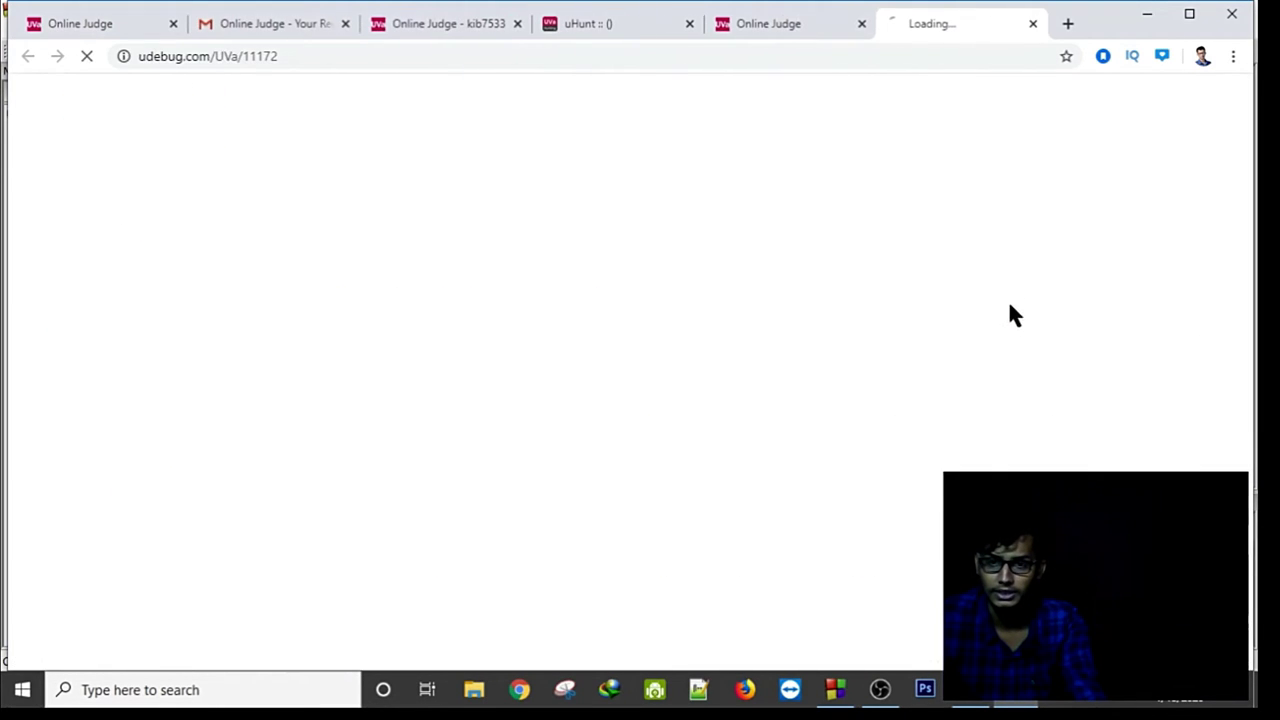
{"action": "left_click", "coordinate": [810, 23]}
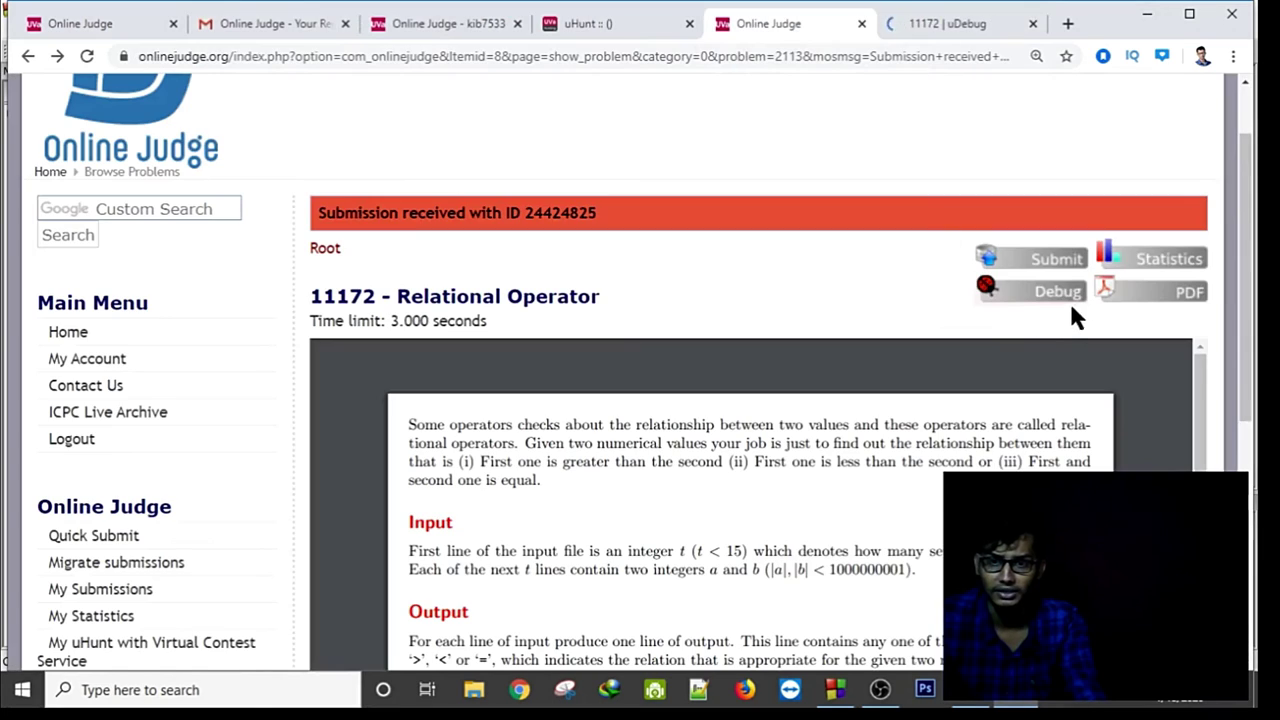
{"action": "left_click", "coordinate": [960, 27]}
{"action": "scroll", "coordinate": [806, 200], "scroll_direction": "down", "scroll_amount": 5}
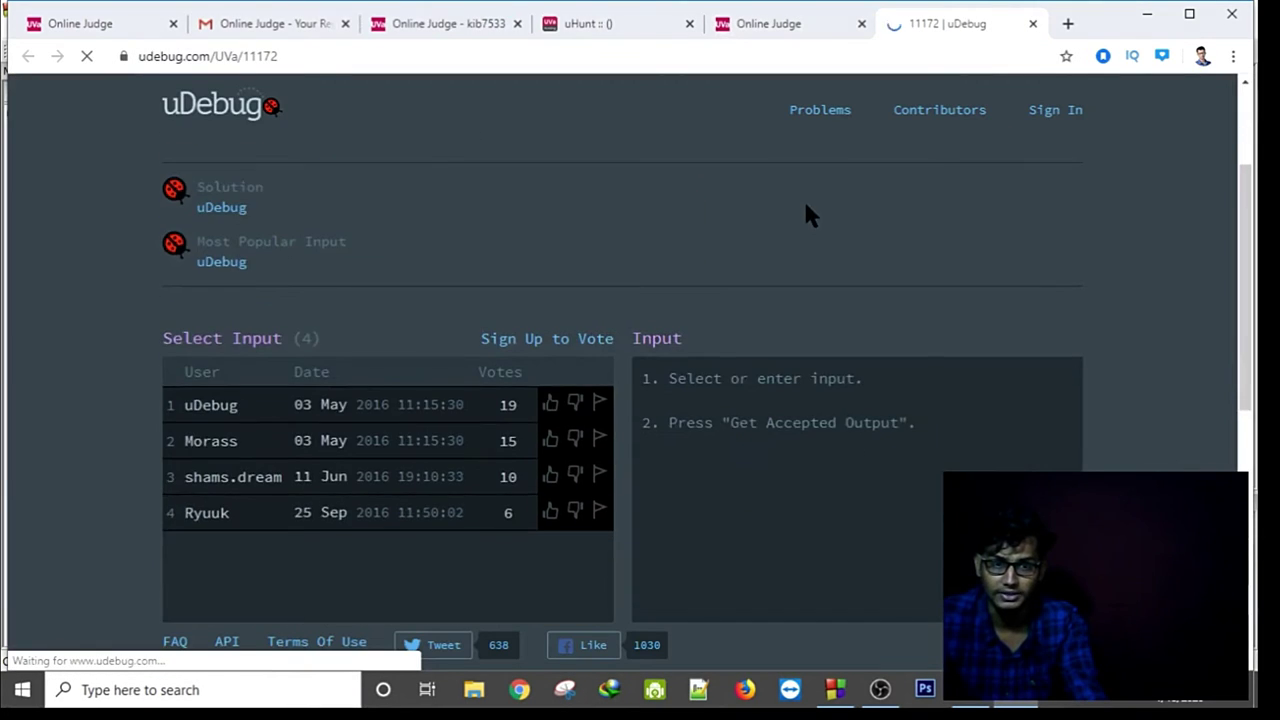
{"action": "scroll", "coordinate": [350, 314], "scroll_direction": "up", "scroll_amount": 2}
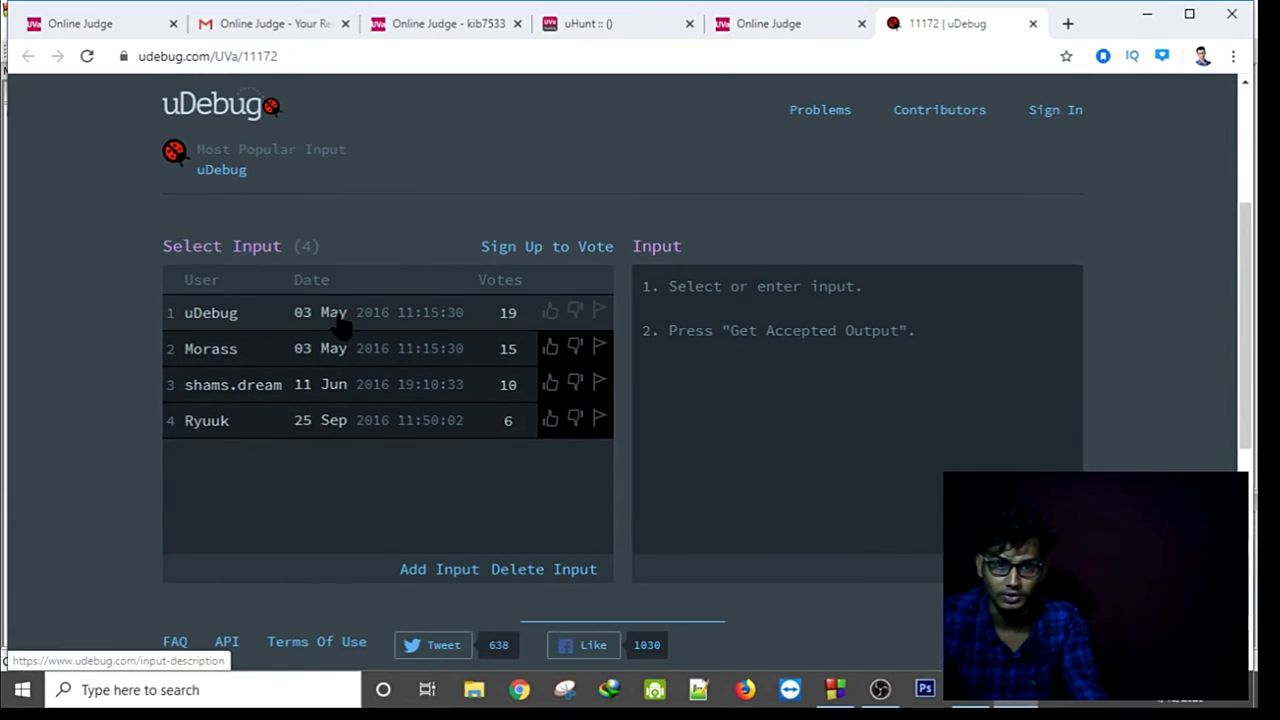
Load and select uDebug test inputs, including the 6666-case one, then return to the Online Judge tab.
{"action": "left_click", "coordinate": [341, 318]}
{"action": "scroll", "coordinate": [830, 349], "scroll_direction": "down", "scroll_amount": 1}
{"action": "scroll", "coordinate": [830, 349], "scroll_direction": "up", "scroll_amount": 1}
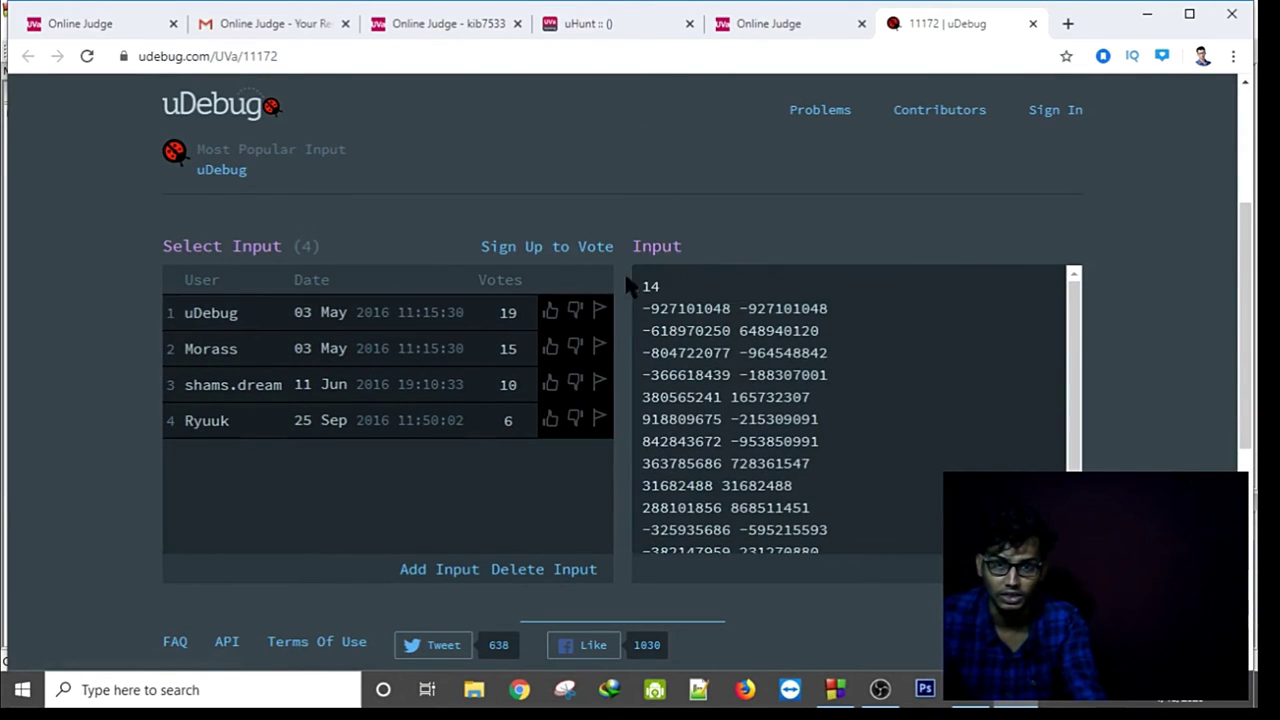
{"action": "left_click_drag", "start_coordinate": [642, 283], "coordinate": [808, 552]}
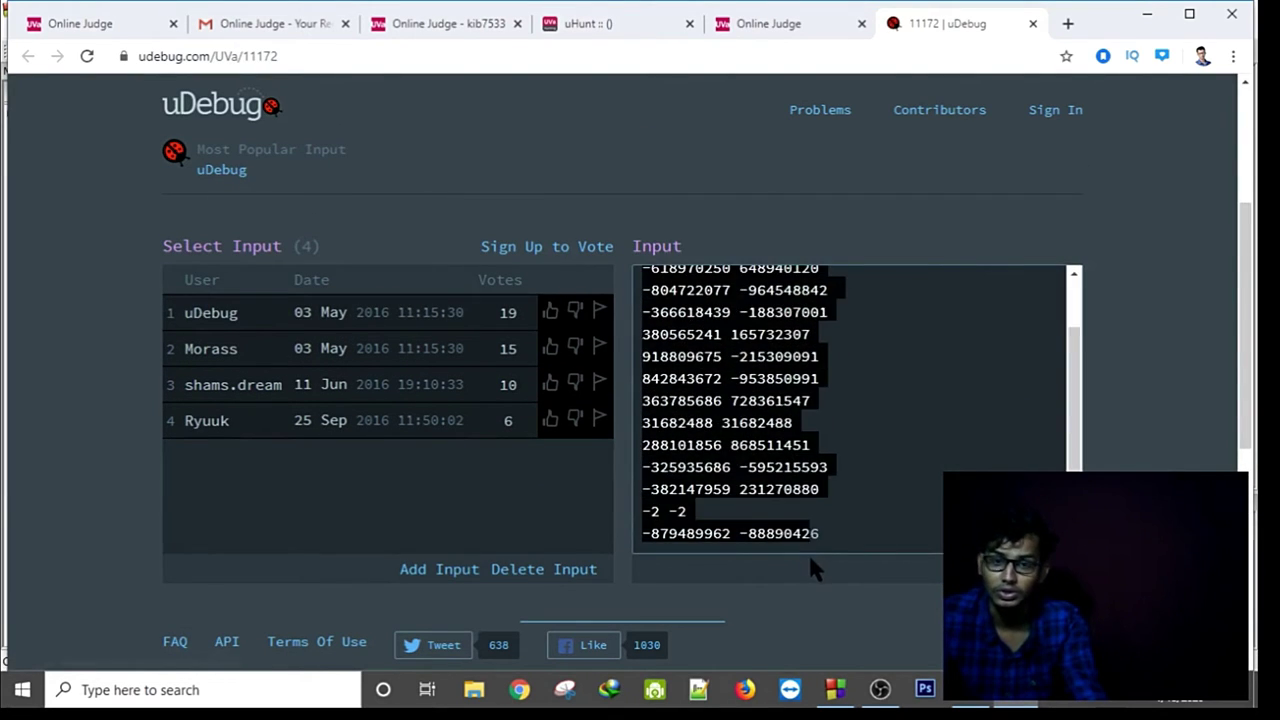
{"action": "left_click", "coordinate": [498, 388]}
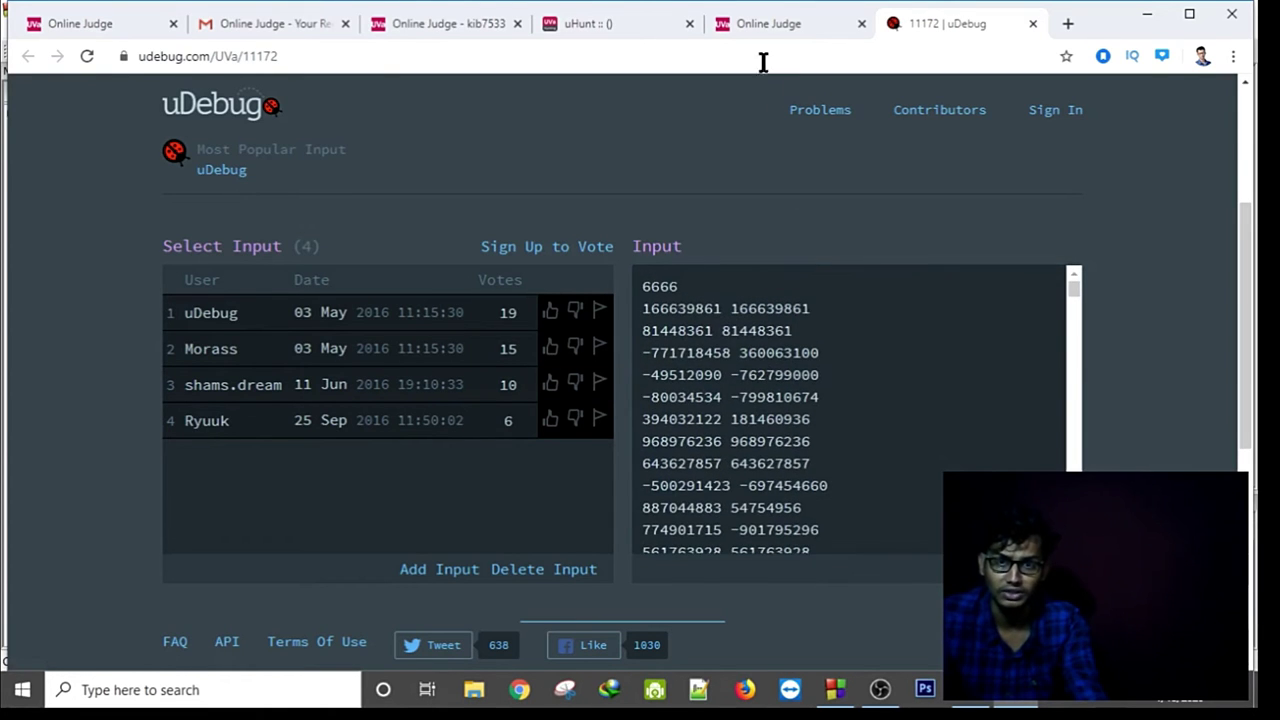
{"action": "left_click", "coordinate": [760, 23]}
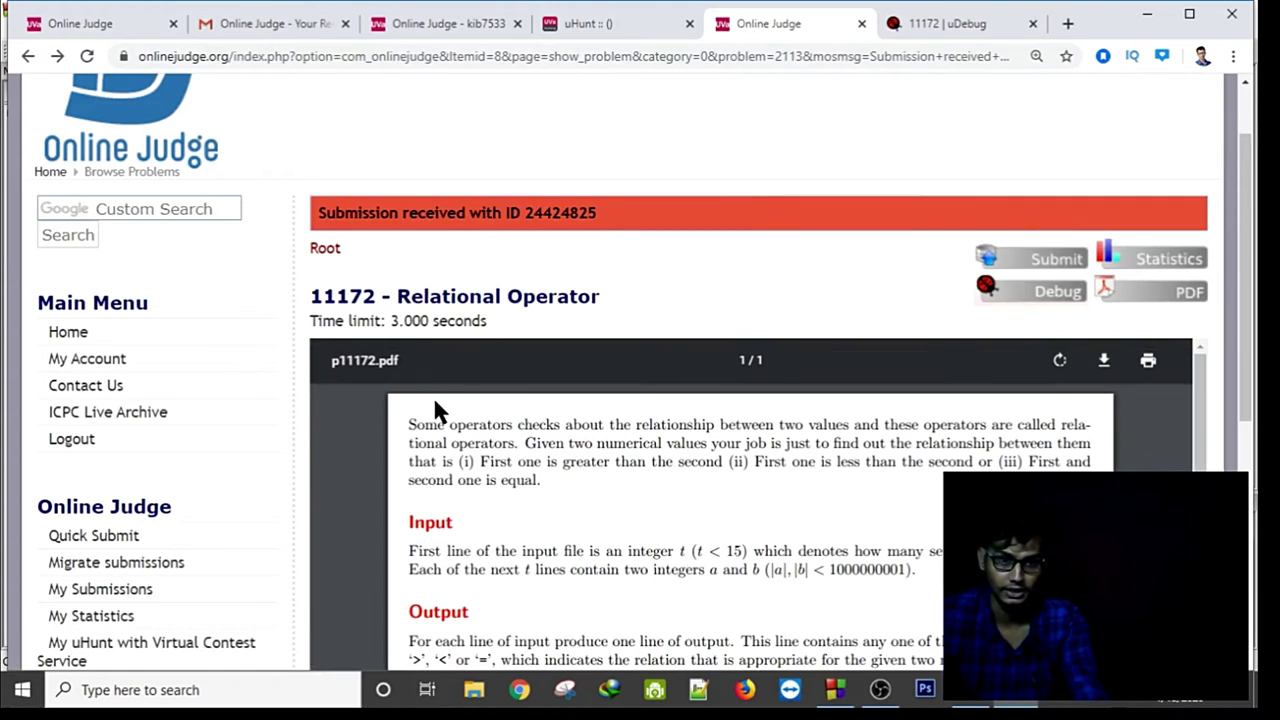
Open the sidebar's My uHunt with Virtual Contest Service link in a new tab.
{"action": "scroll", "coordinate": [300, 434], "scroll_direction": "down", "scroll_amount": 3}
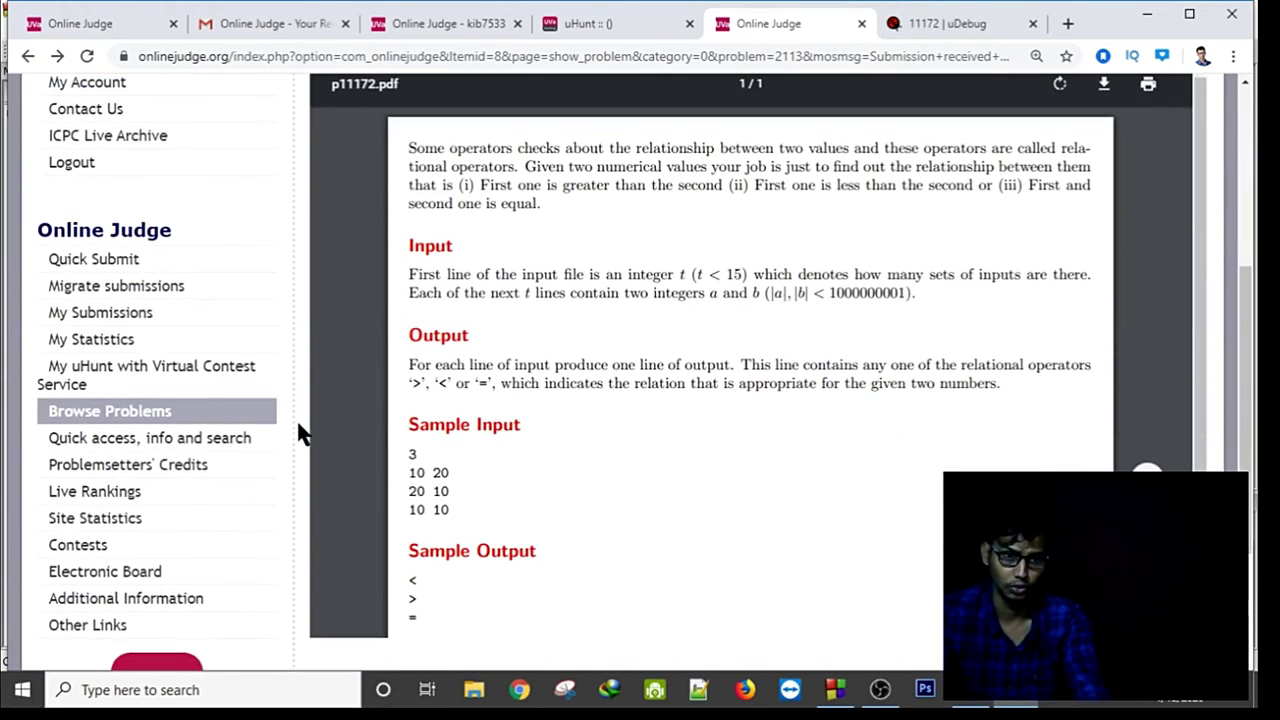
{"action": "scroll", "coordinate": [300, 430], "scroll_direction": "up", "scroll_amount": 4}
{"action": "scroll", "coordinate": [300, 430], "scroll_direction": "down", "scroll_amount": 3}
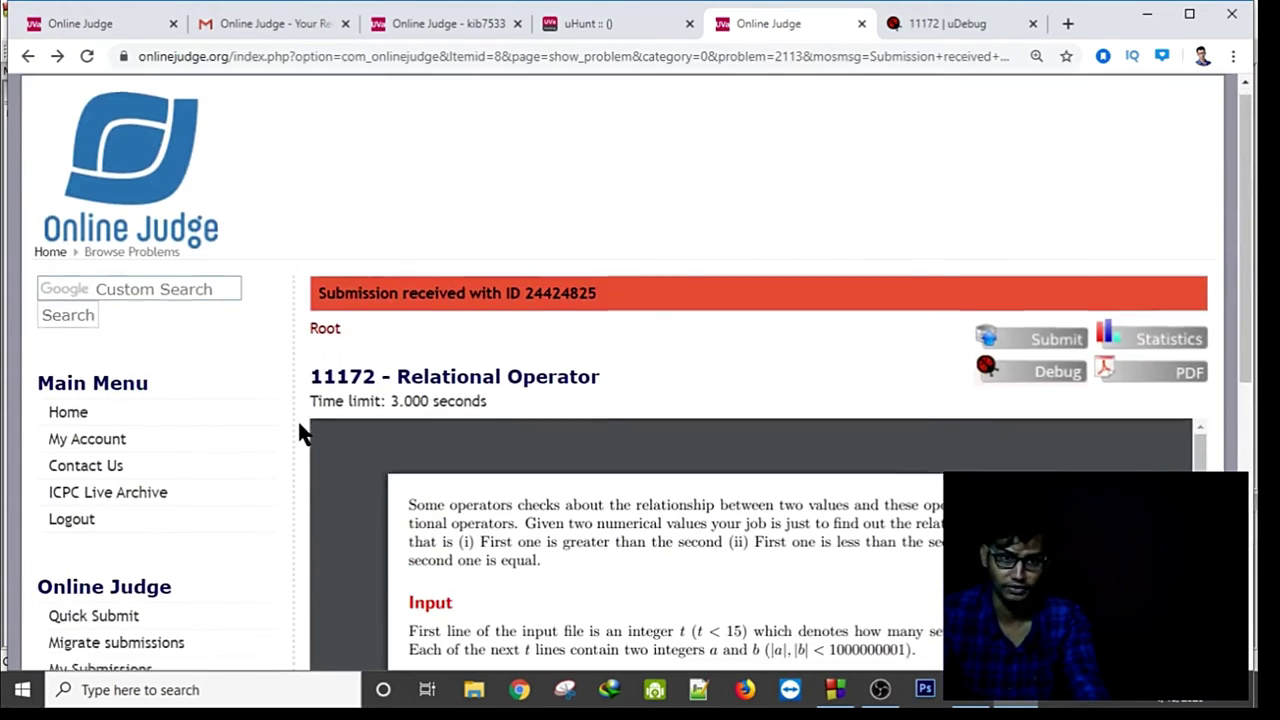
{"action": "left_click", "coordinate": [168, 482]}
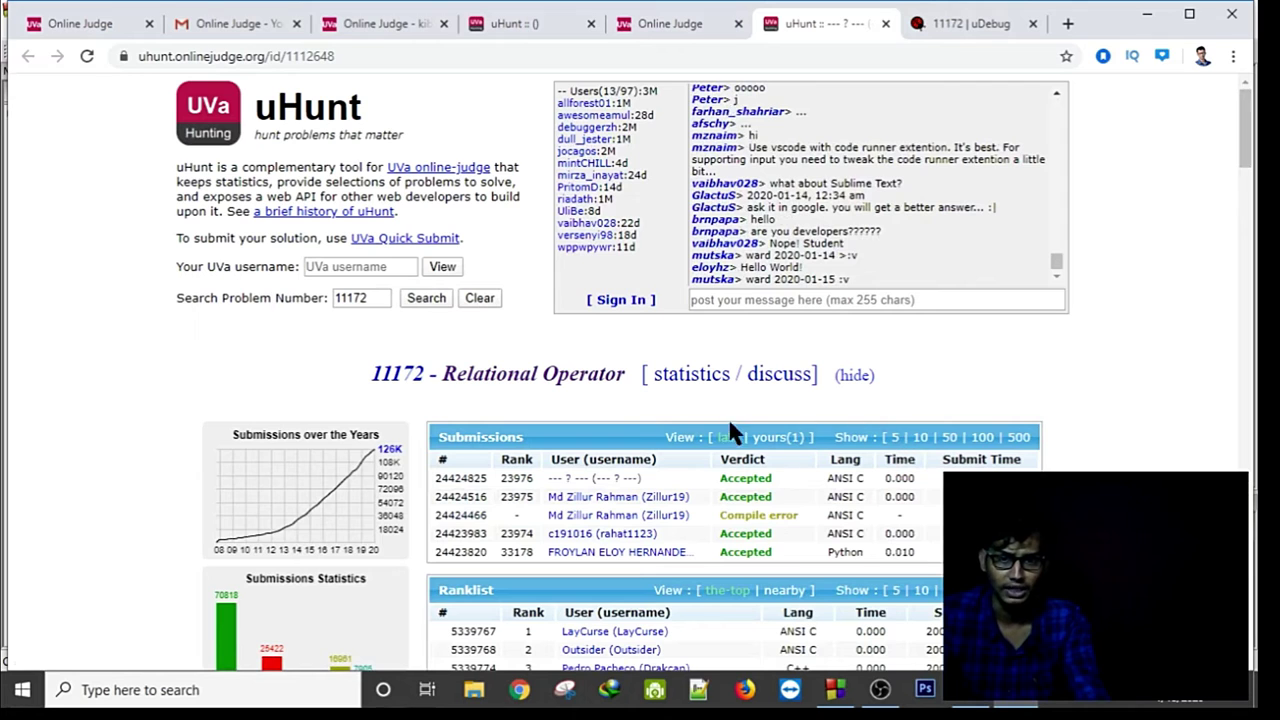
Show the last 100 submissions for 11172 and 25 rows of live submissions.
{"action": "left_click", "coordinate": [981, 440]}
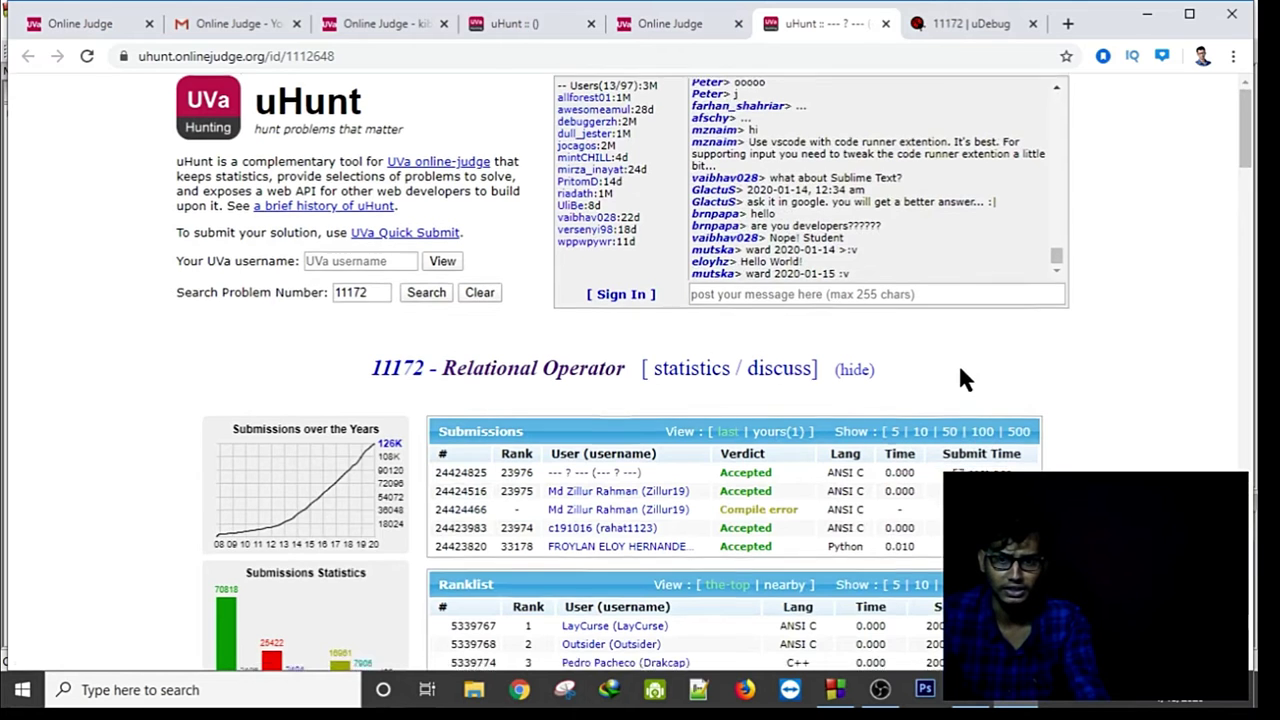
{"action": "scroll", "coordinate": [957, 361], "scroll_direction": "down", "scroll_amount": 3}
{"action": "scroll", "coordinate": [932, 237], "scroll_direction": "up", "scroll_amount": 2}
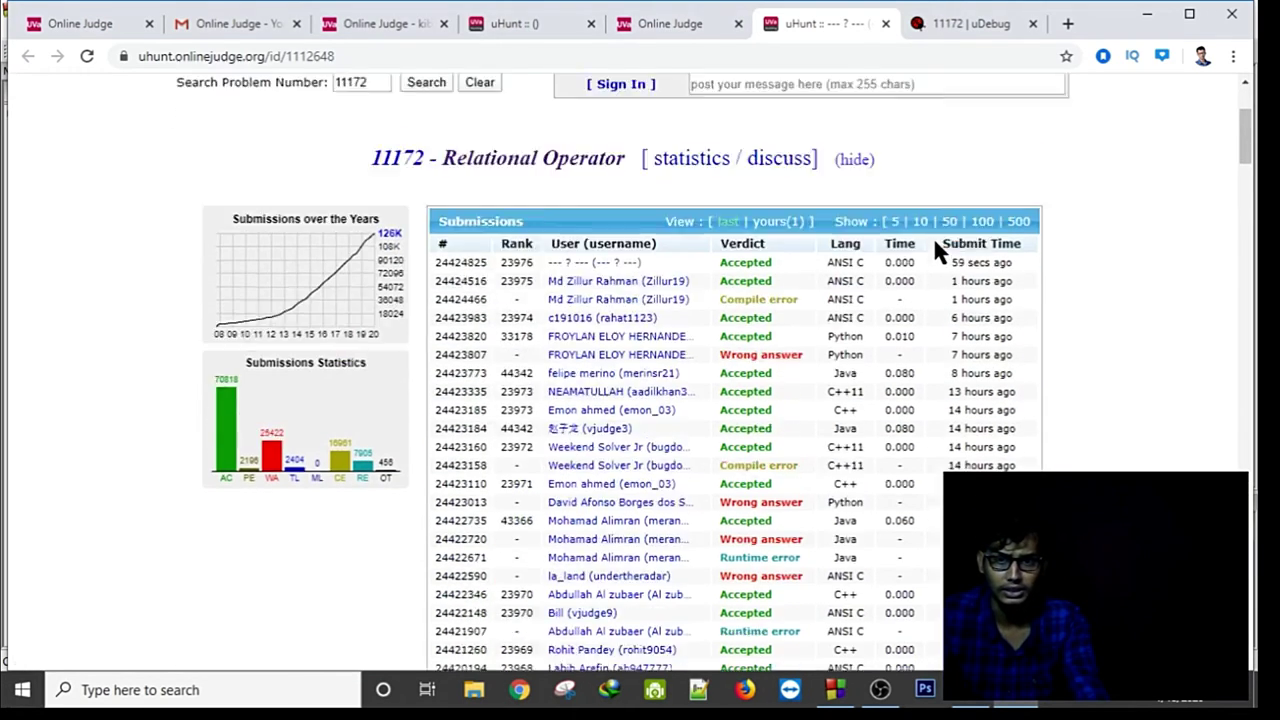
{"action": "scroll", "coordinate": [932, 235], "scroll_direction": "down", "scroll_amount": 6}
{"action": "scroll", "coordinate": [937, 255], "scroll_direction": "down", "scroll_amount": 15}
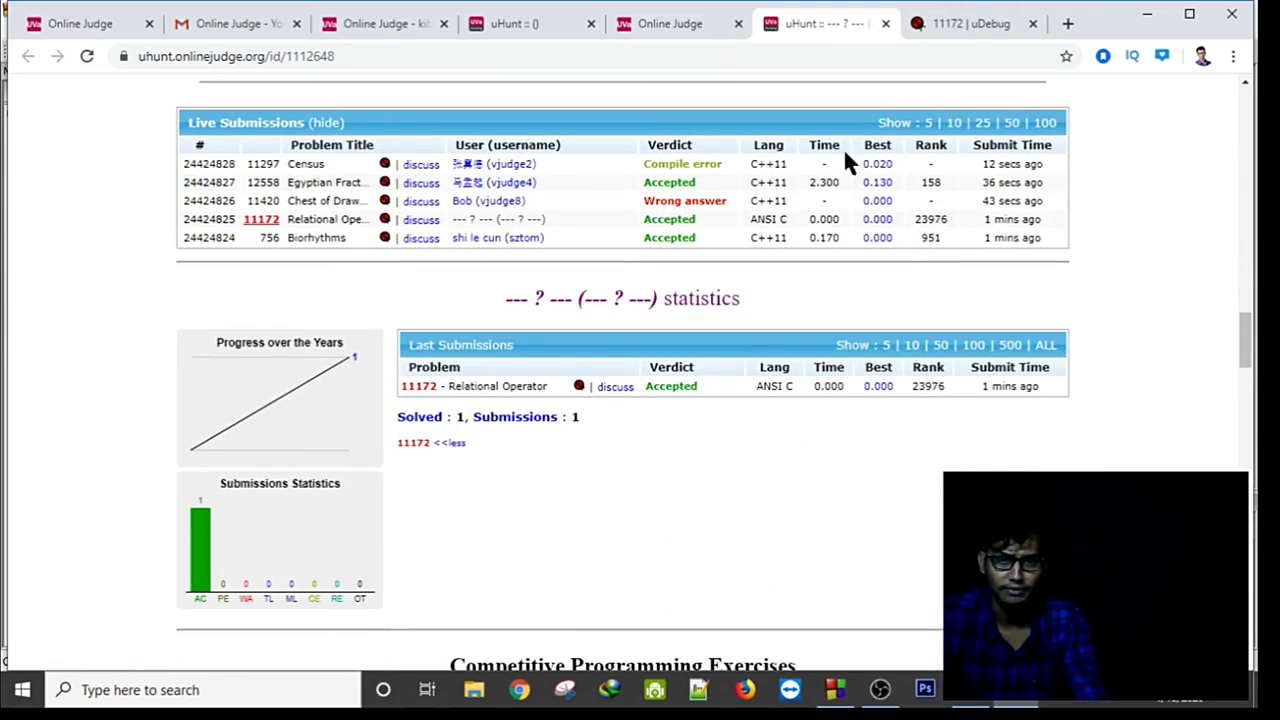
{"action": "left_click", "coordinate": [982, 123]}
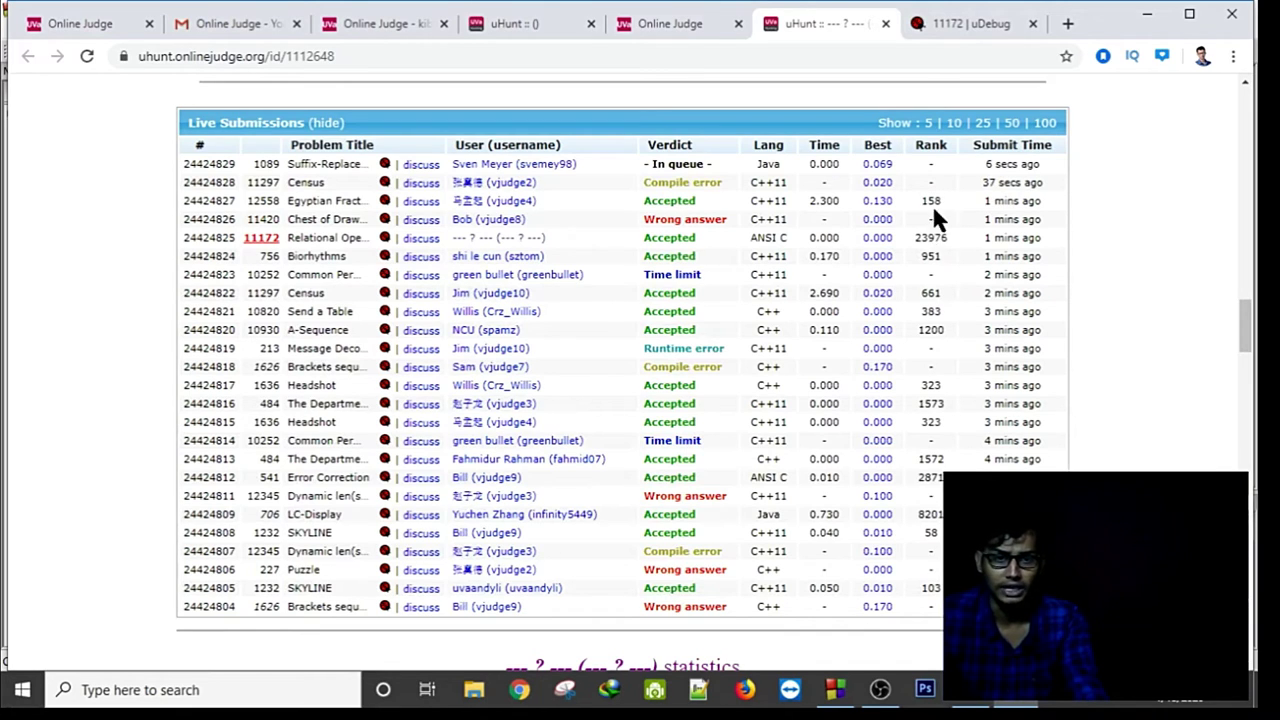
Open and close the Relational Operator problem tab, then close the uHunt and uDebug tabs.
{"action": "left_click", "coordinate": [312, 241]}
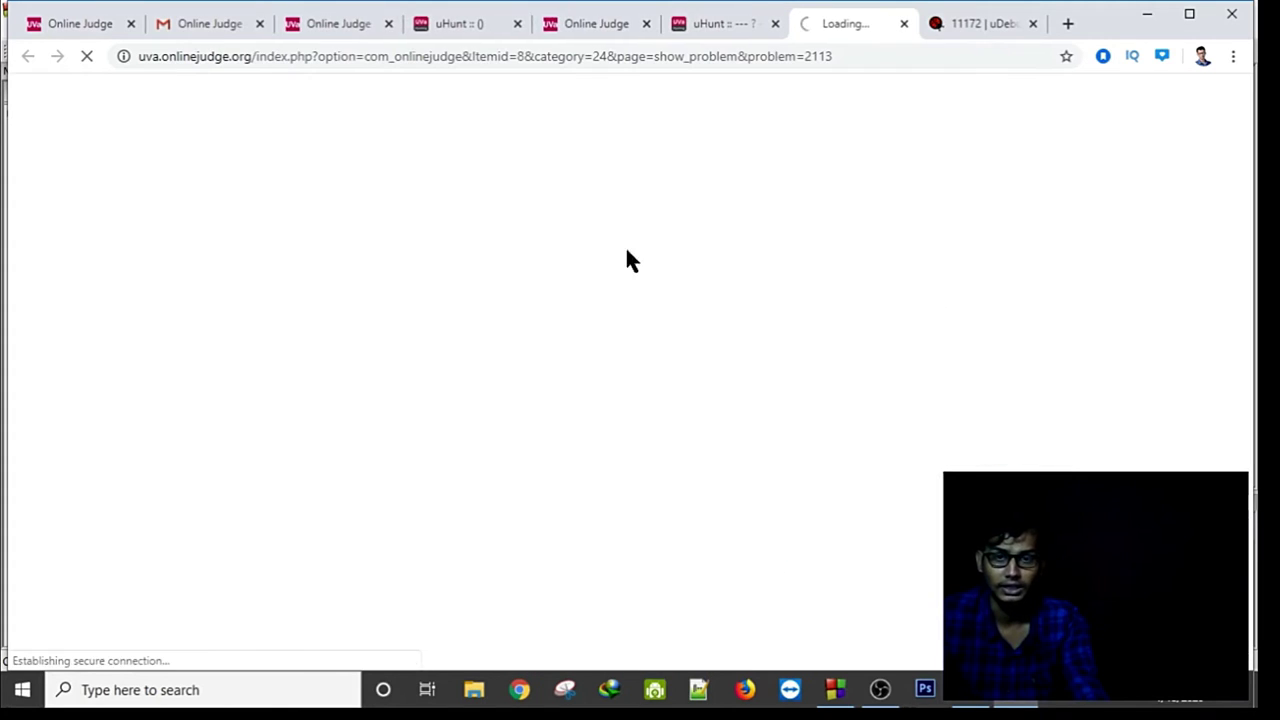
{"action": "left_click", "coordinate": [904, 23]}
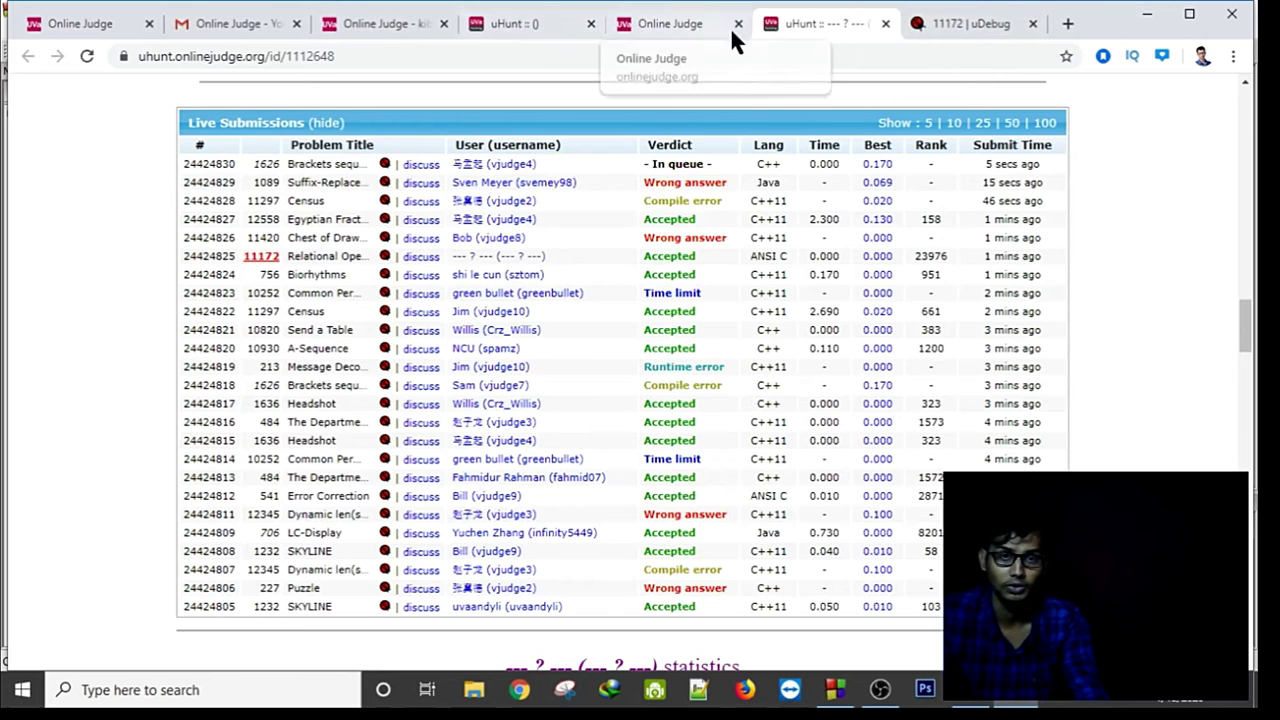
{"action": "left_click", "coordinate": [880, 24]}
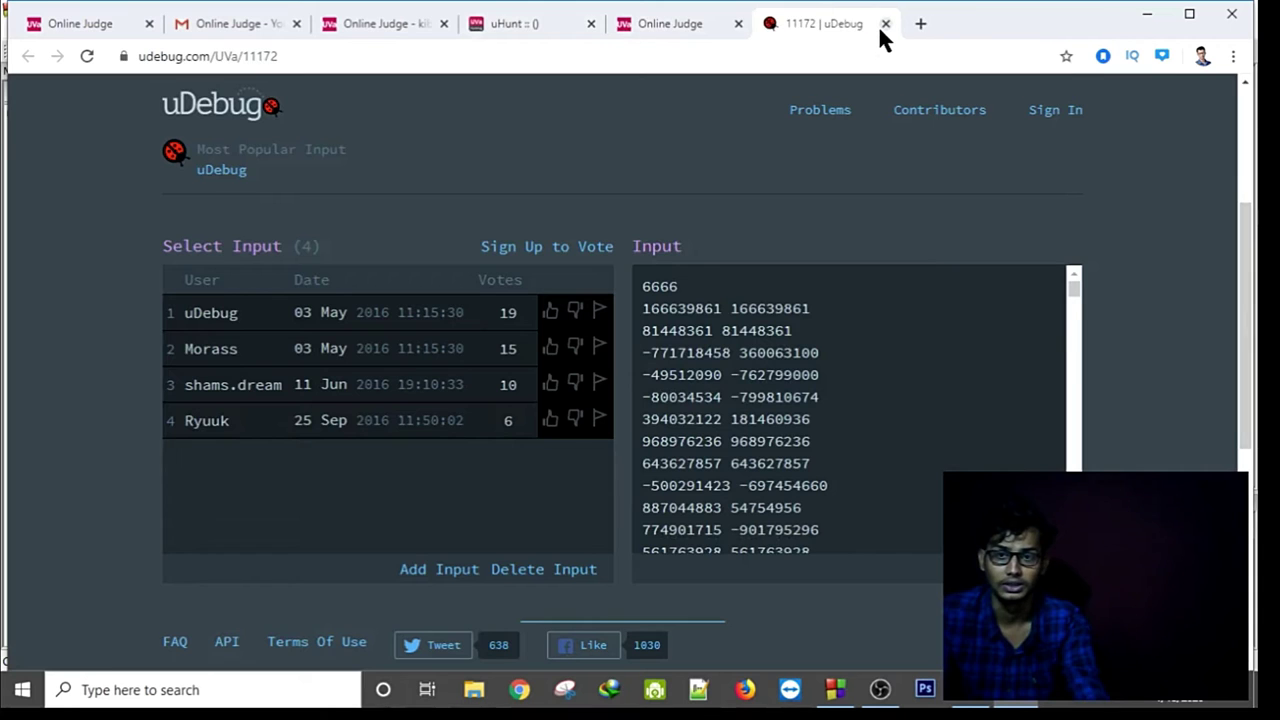
{"action": "left_click", "coordinate": [880, 24]}
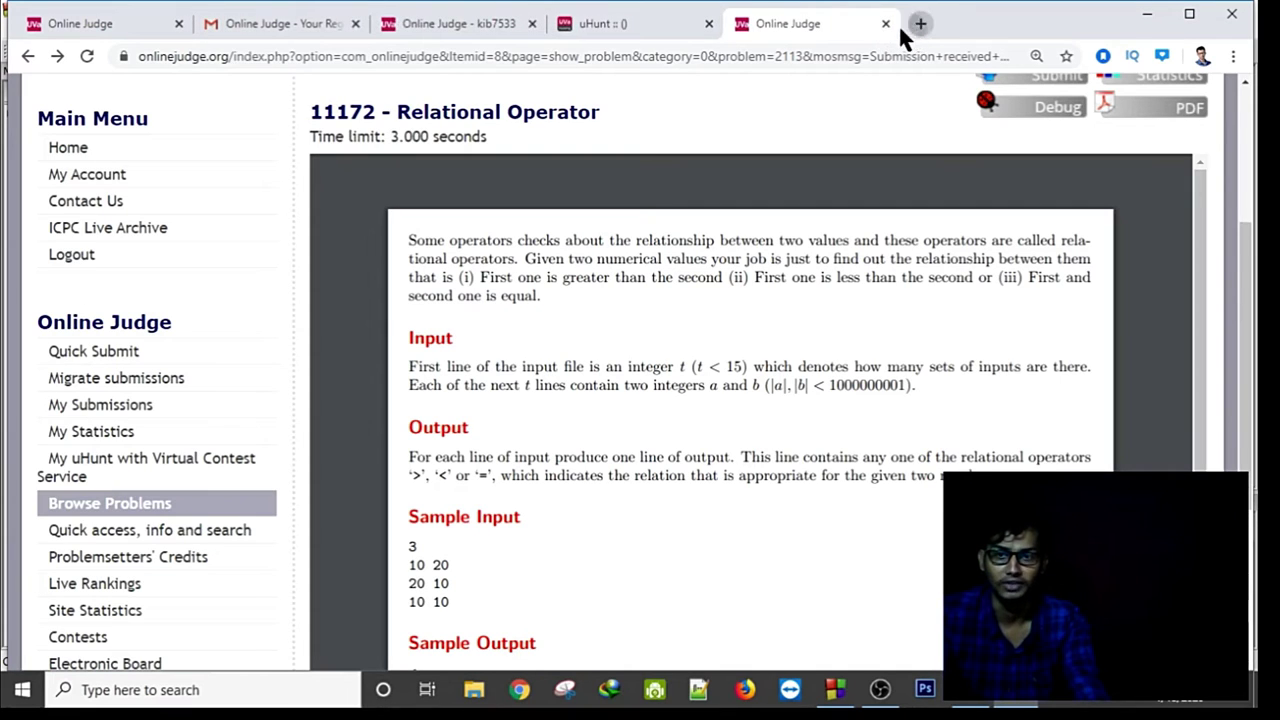
Search Google for 'codforces' in a new tab and go to the Codeforces website.
{"action": "left_click", "coordinate": [918, 24]}
{"action": "type", "text": "c"}
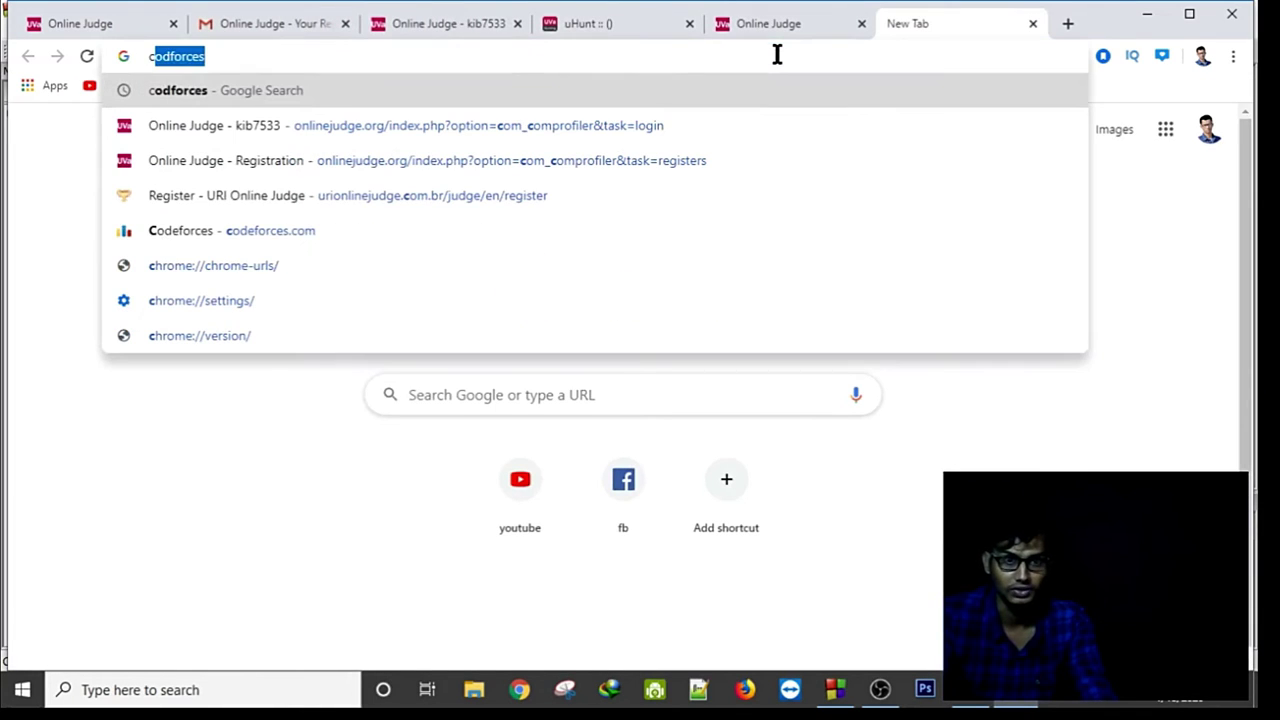
{"action": "key", "text": "Return"}
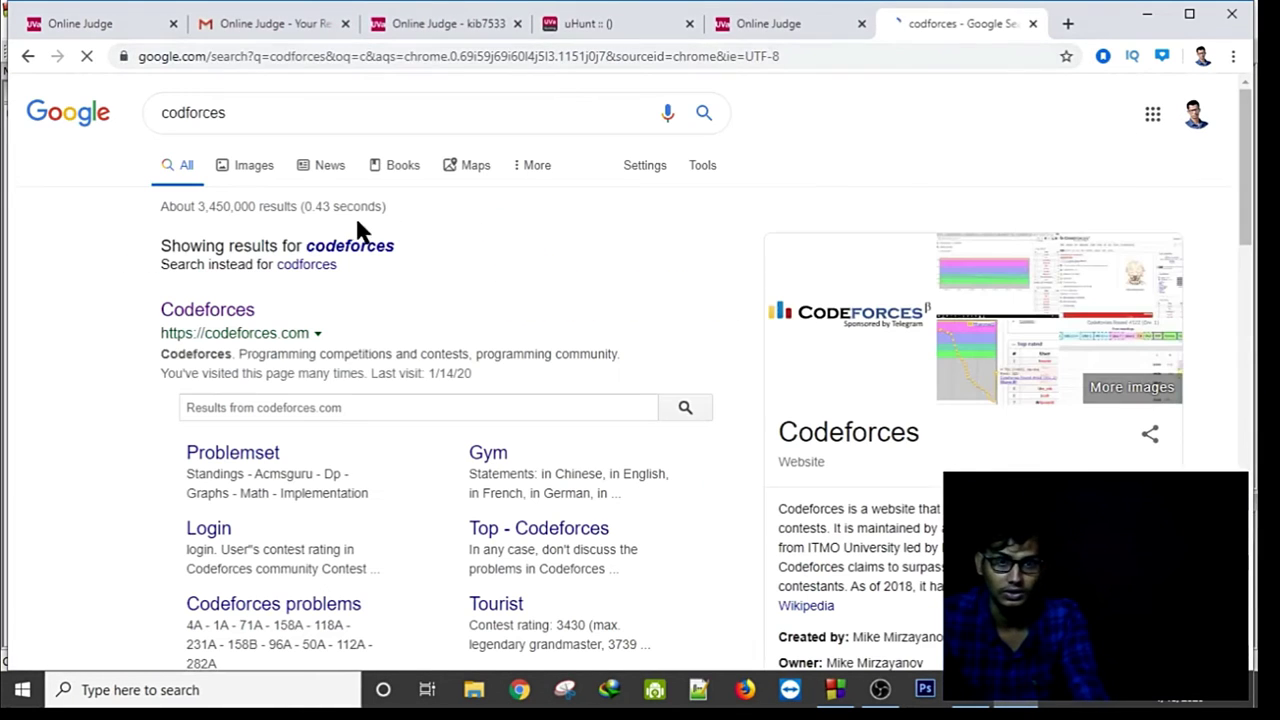
{"action": "left_click", "coordinate": [206, 318]}
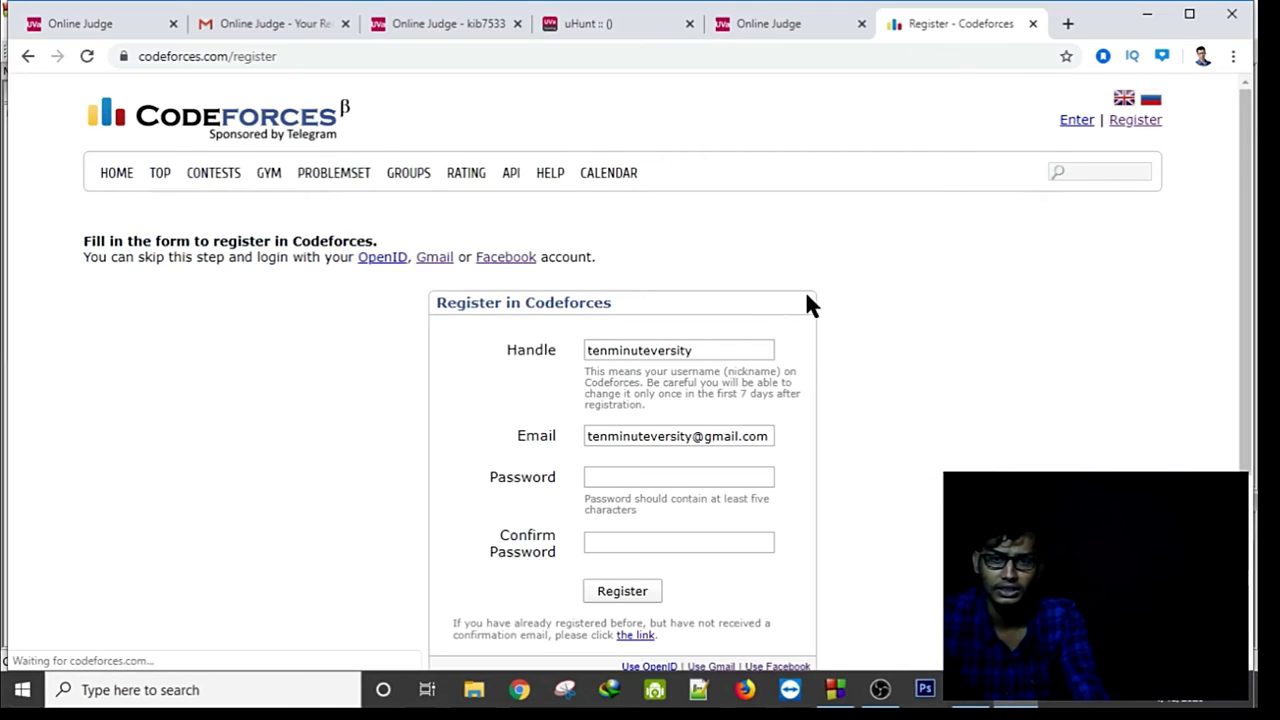
{"action": "scroll", "coordinate": [808, 305], "scroll_direction": "down", "scroll_amount": 3}
Sign up to Codeforces with a Google account, verifying with the code texted to the phone.
{"action": "left_click", "coordinate": [702, 391]}
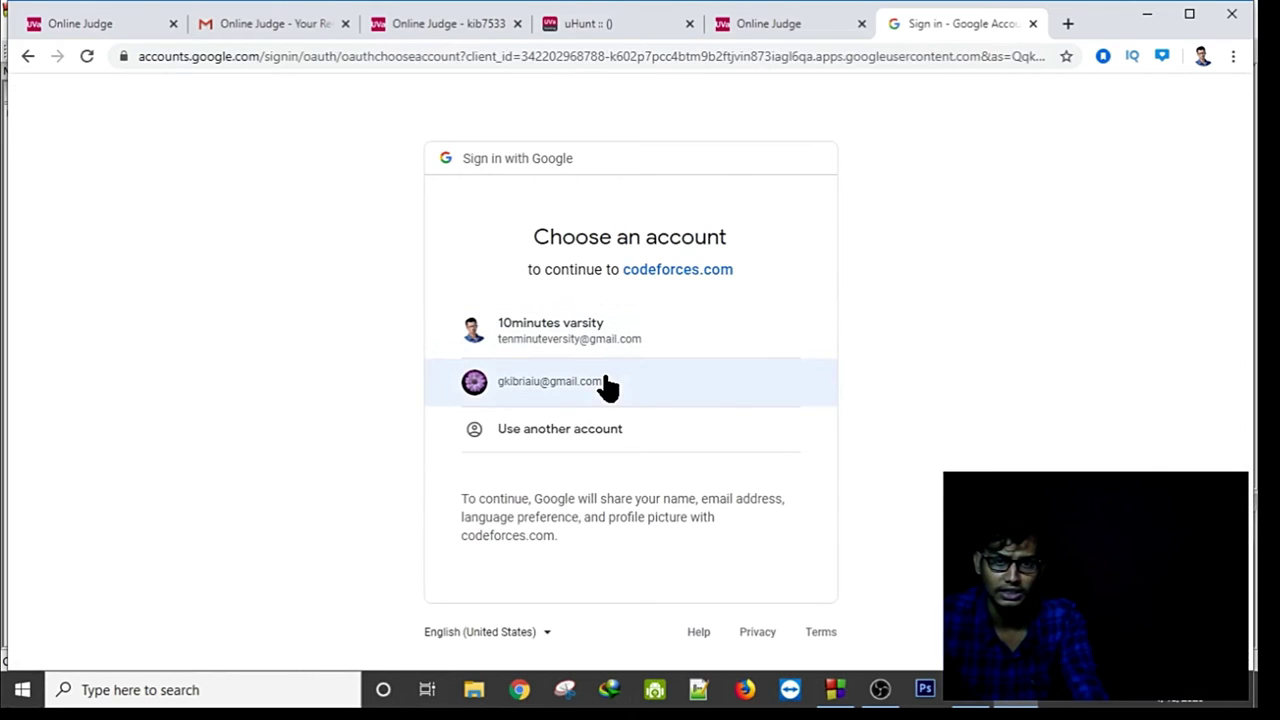
{"action": "left_click", "coordinate": [606, 380]}
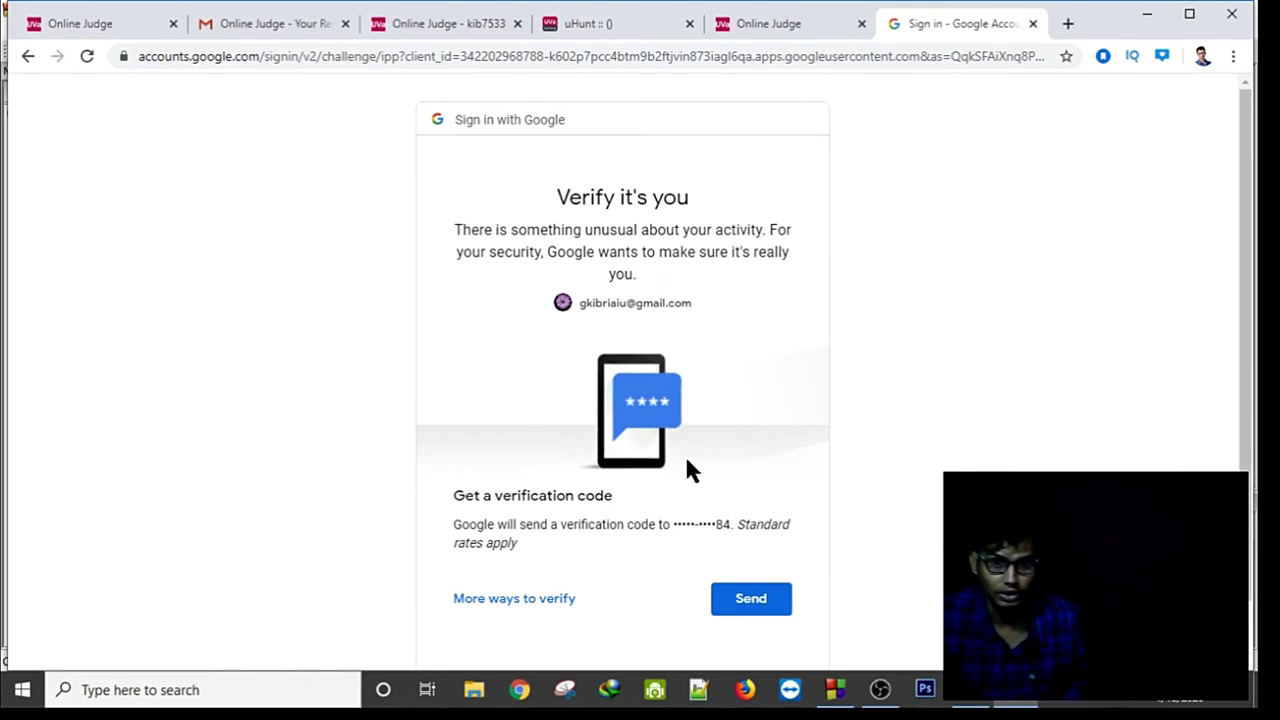
{"action": "left_click", "coordinate": [728, 608]}
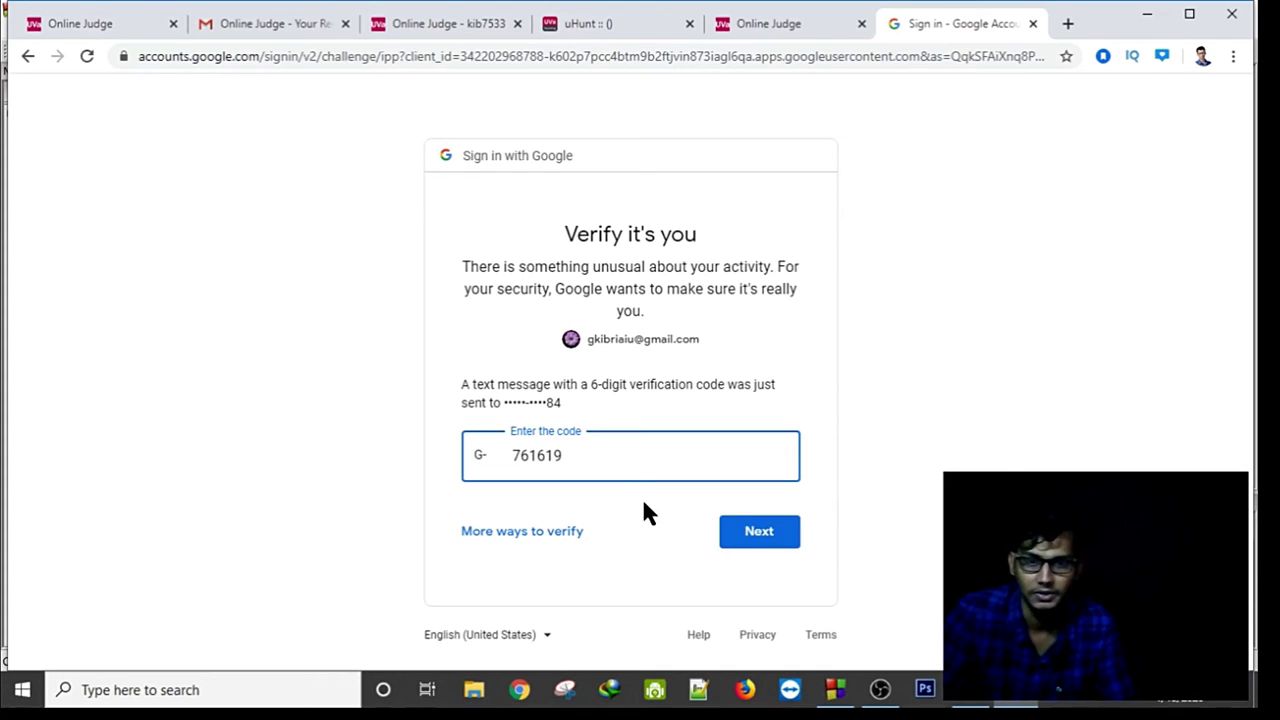
{"action": "left_click", "coordinate": [759, 531]}
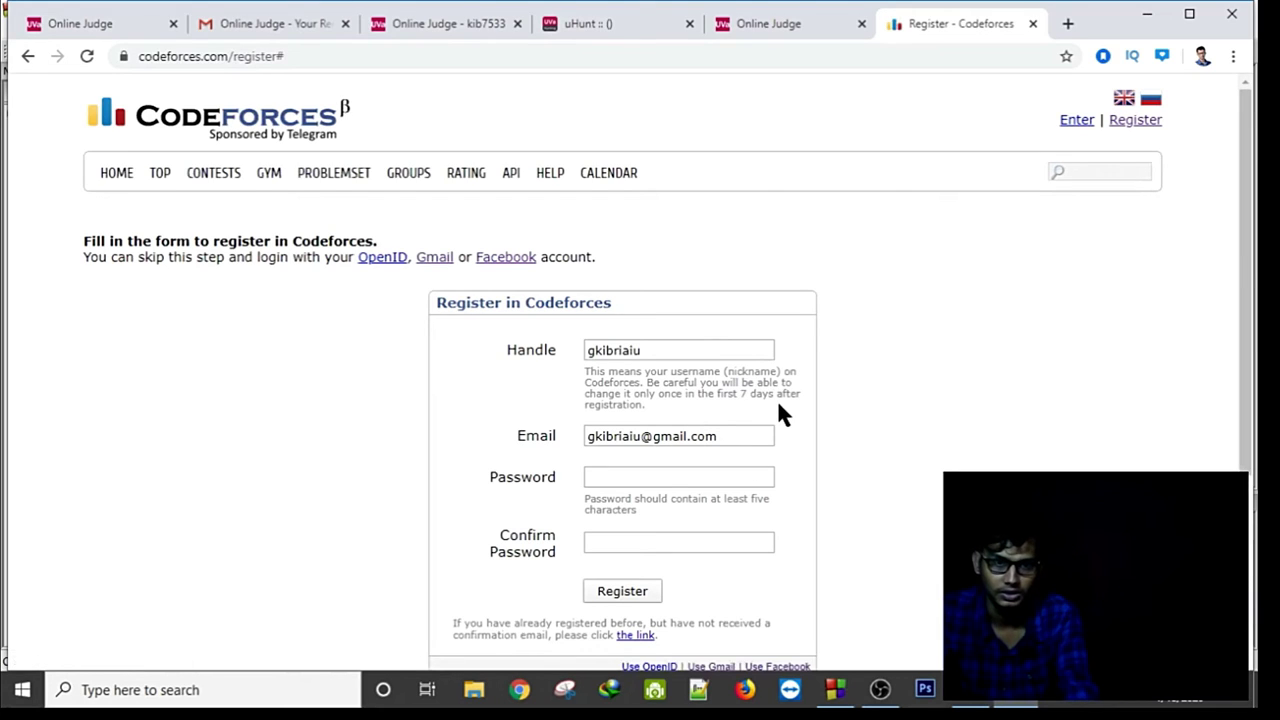
Fill both Codeforces password fields with Chrome's suggested password and submit the registration.
{"action": "left_click", "coordinate": [657, 475]}
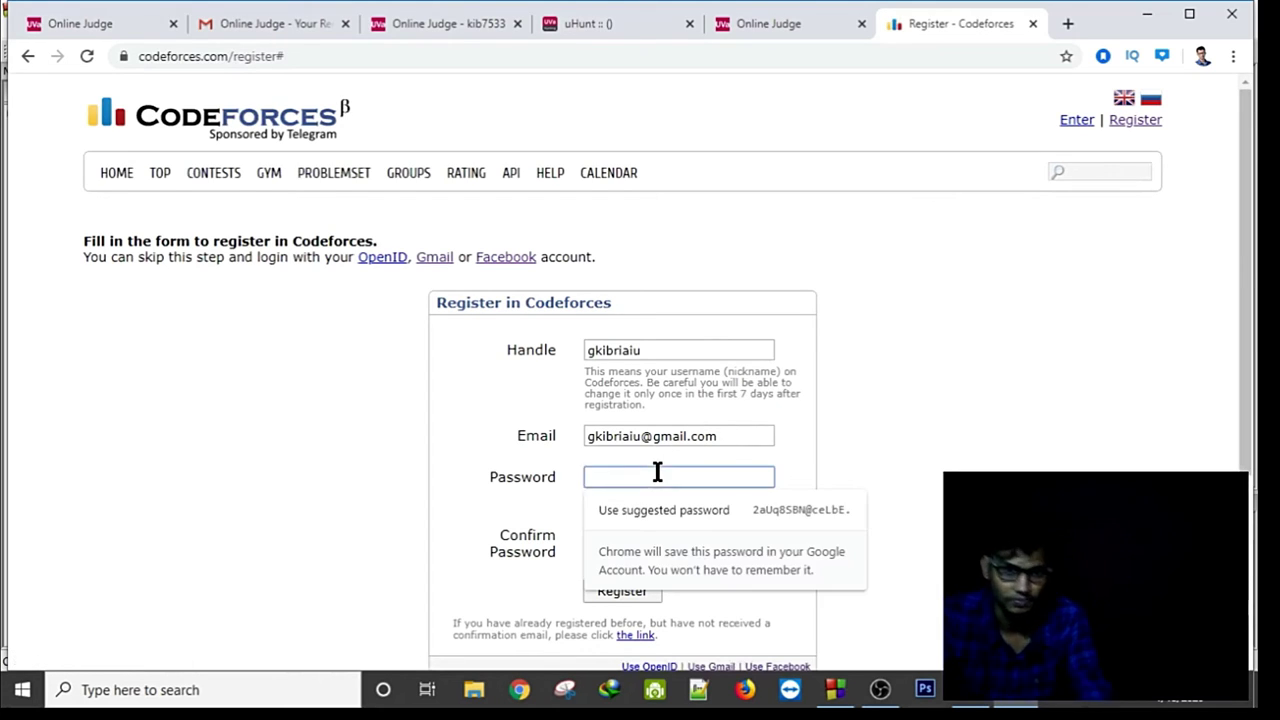
{"action": "left_click", "coordinate": [689, 509]}
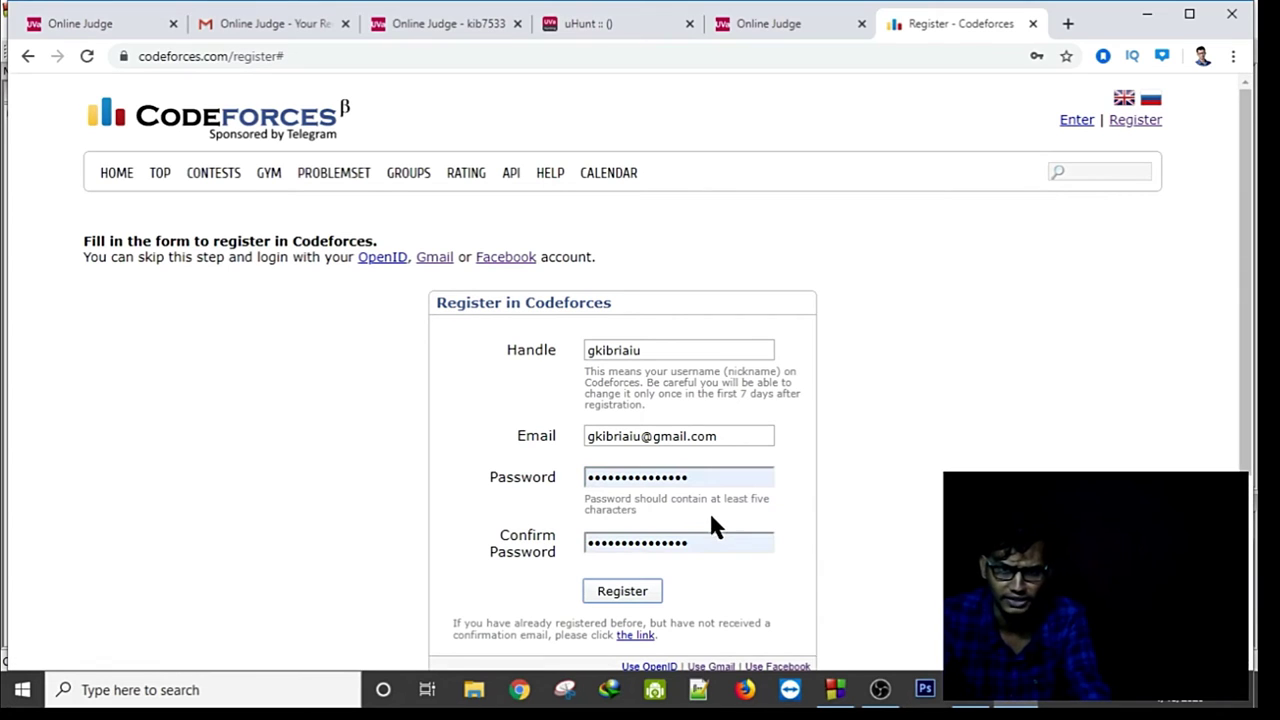
{"action": "left_click", "coordinate": [657, 589]}
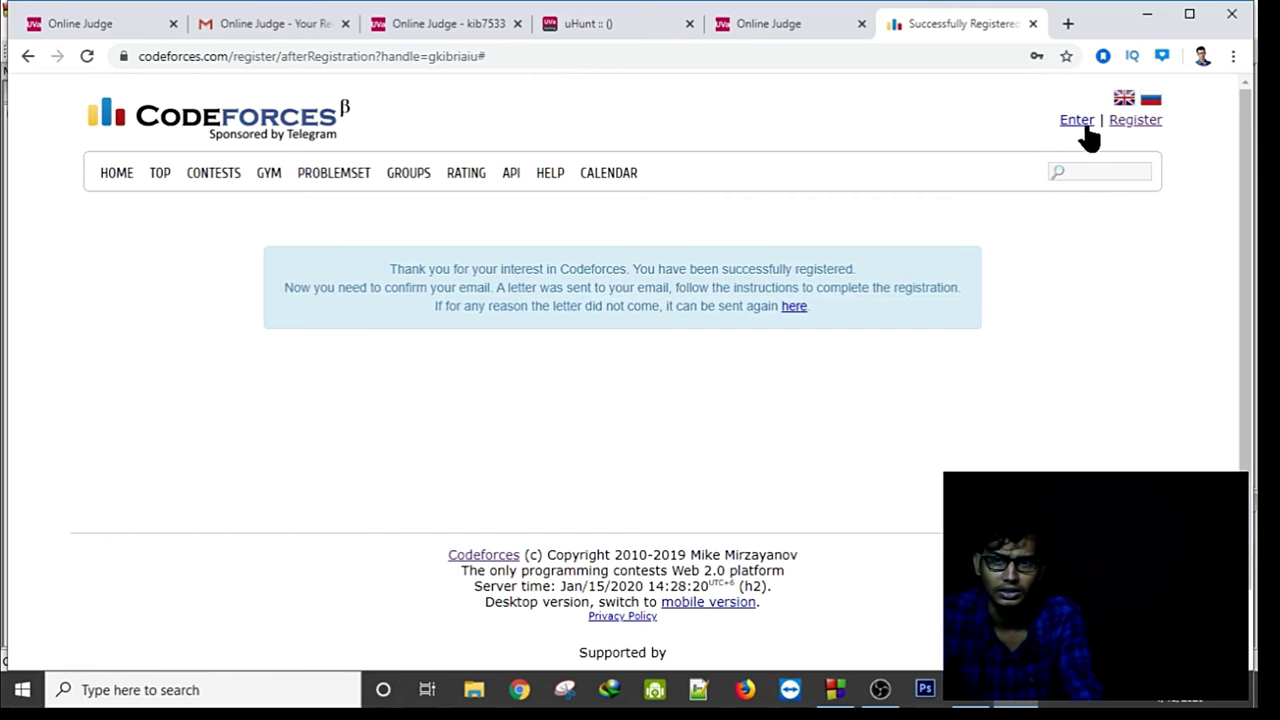
On the Codeforces login page, tick Remember me and sign in with Gmail using the Google account.
{"action": "left_click", "coordinate": [1079, 121]}
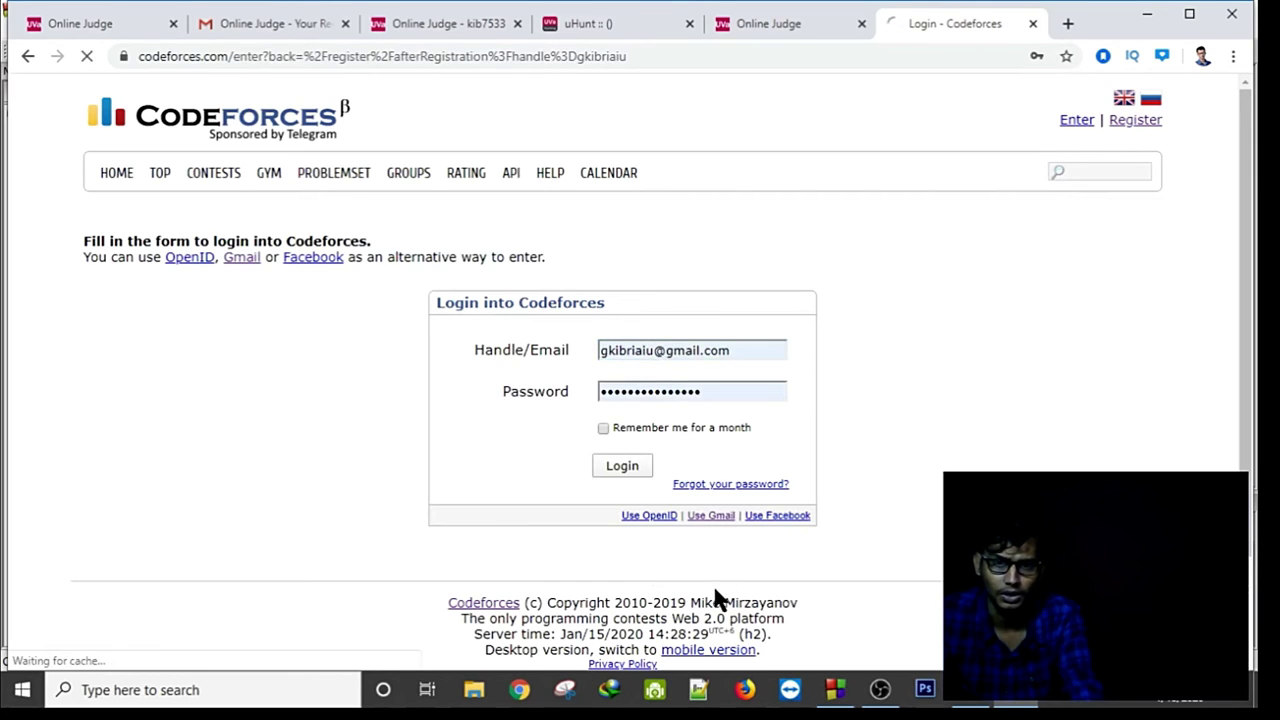
{"action": "left_click", "coordinate": [631, 427]}
{"action": "left_click", "coordinate": [711, 515]}
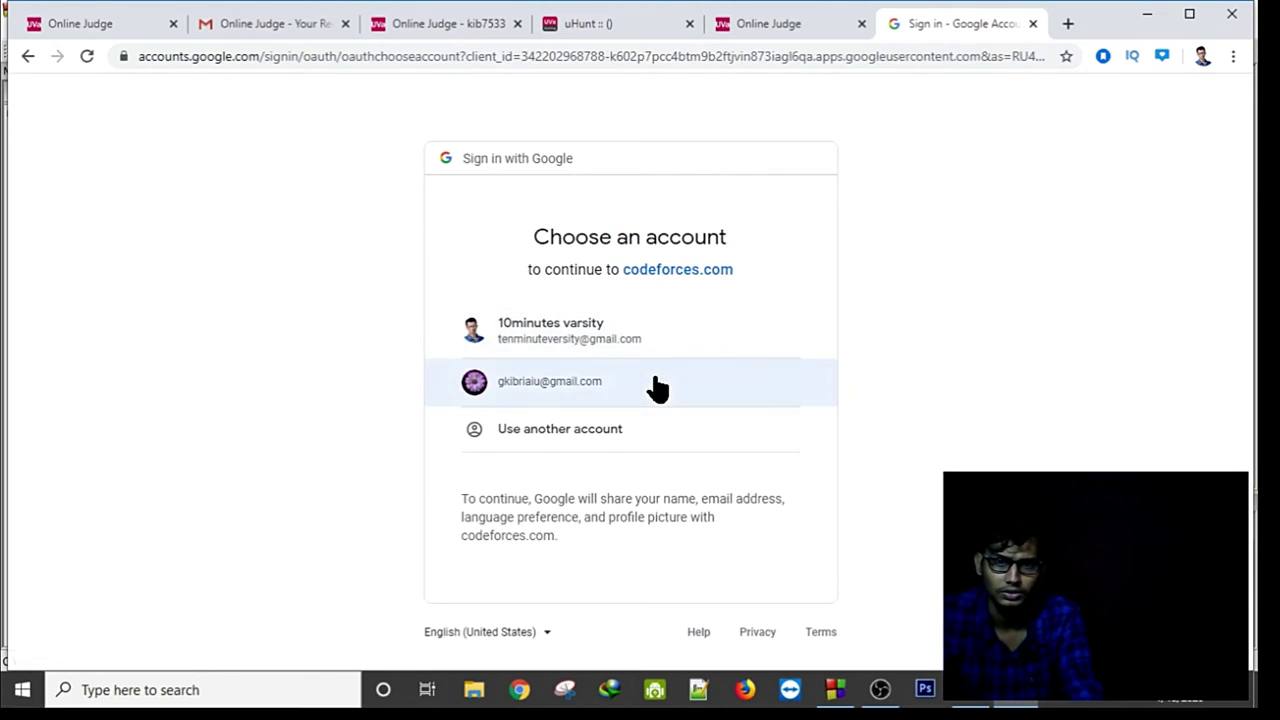
{"action": "left_click", "coordinate": [654, 384]}
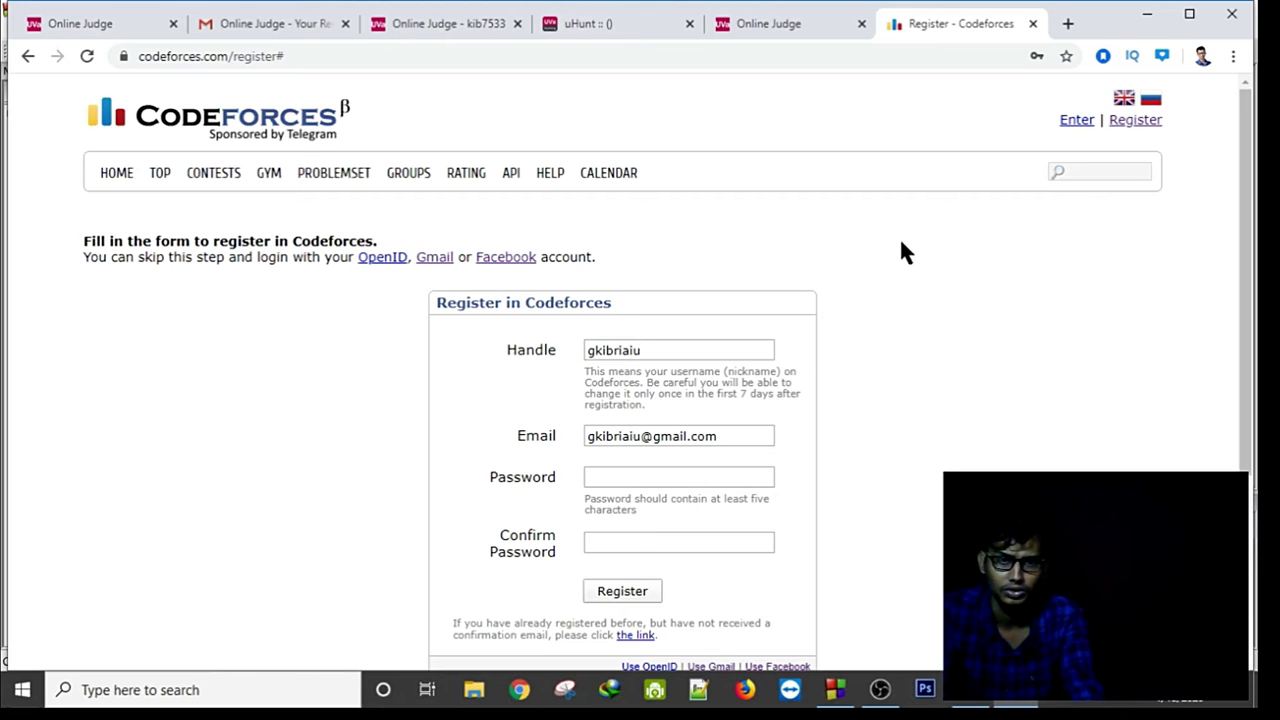
Try logging in via OpenID, then via Gmail, choosing the Google account.
{"action": "scroll", "coordinate": [899, 252], "scroll_direction": "down", "scroll_amount": 2}
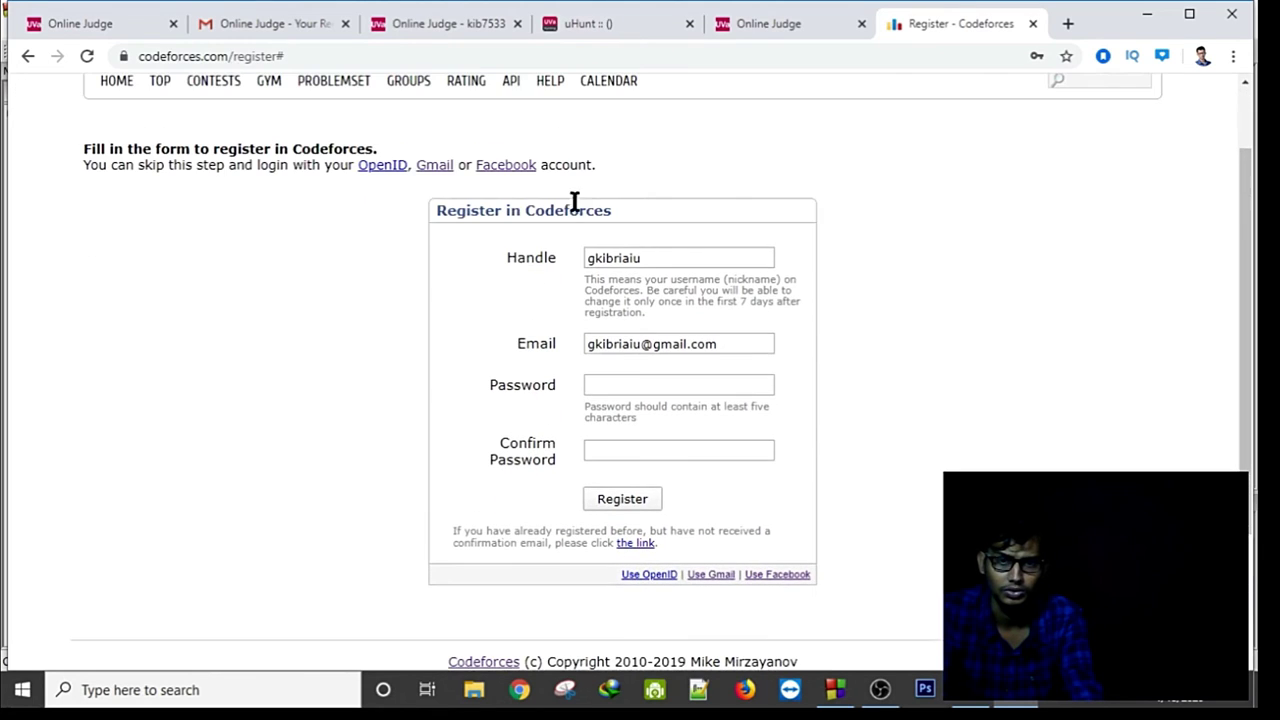
{"action": "left_click", "coordinate": [383, 170]}
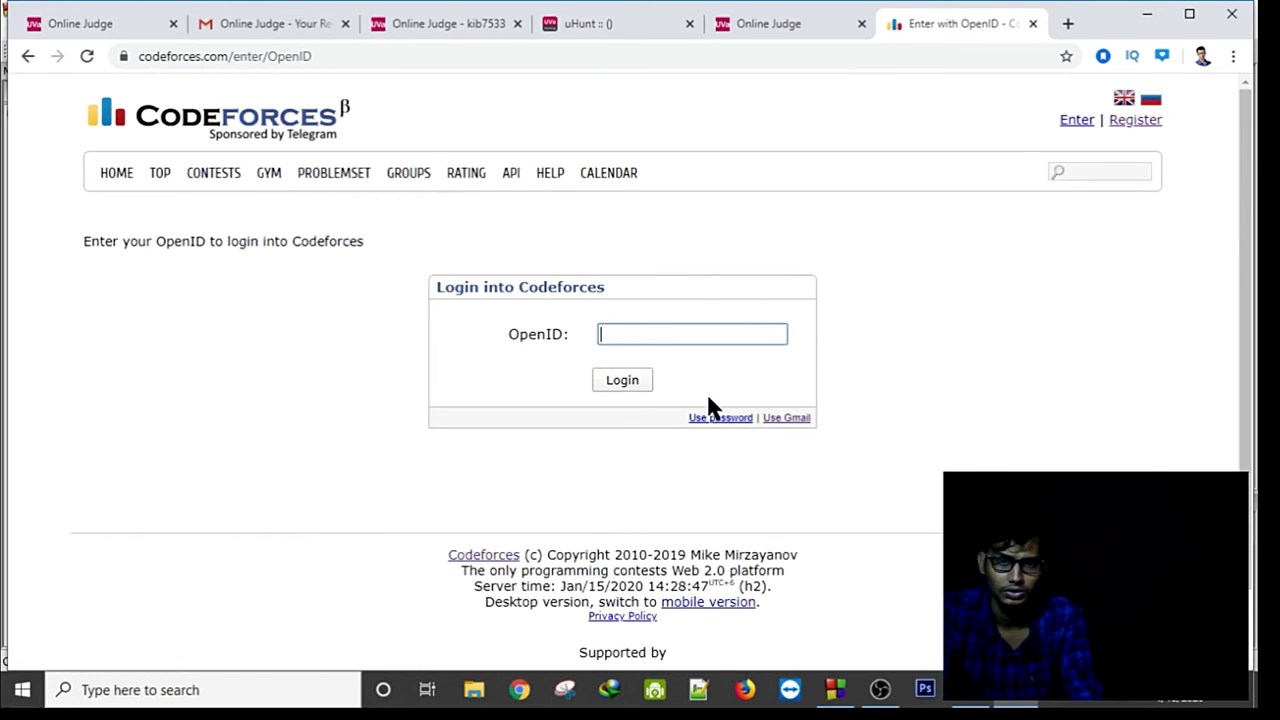
{"action": "left_click", "coordinate": [770, 420]}
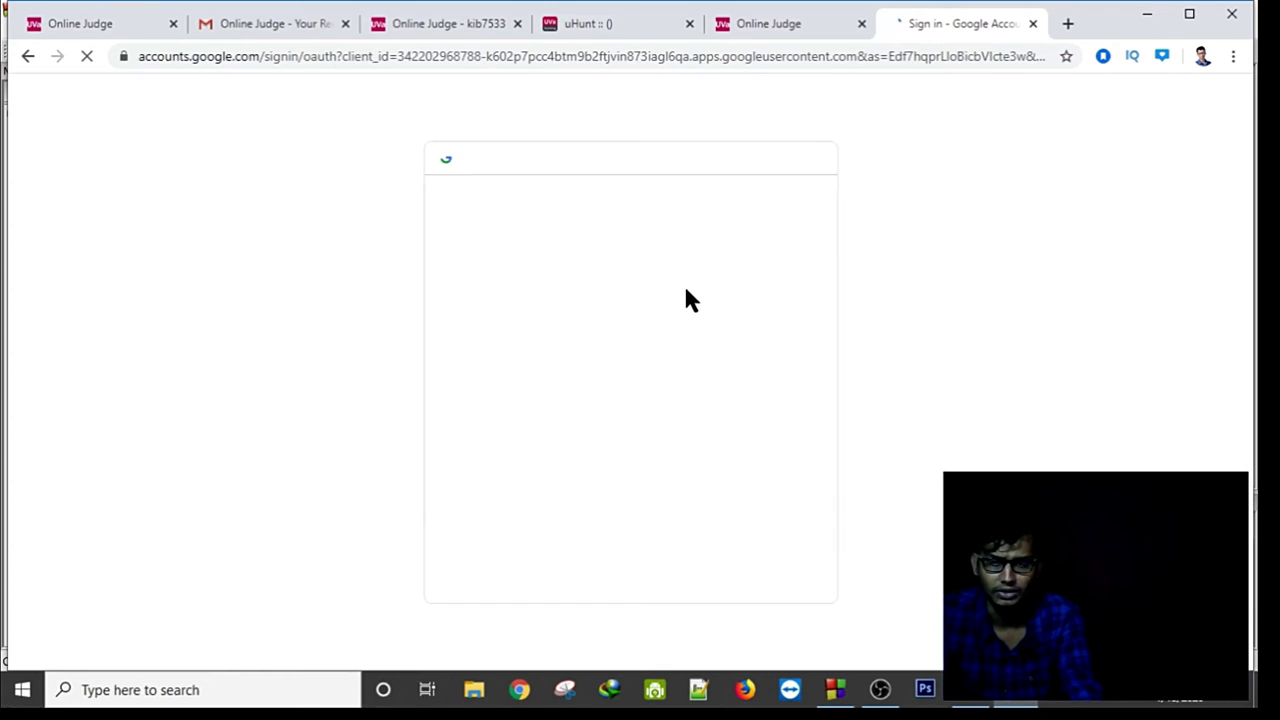
{"action": "left_click", "coordinate": [580, 390]}
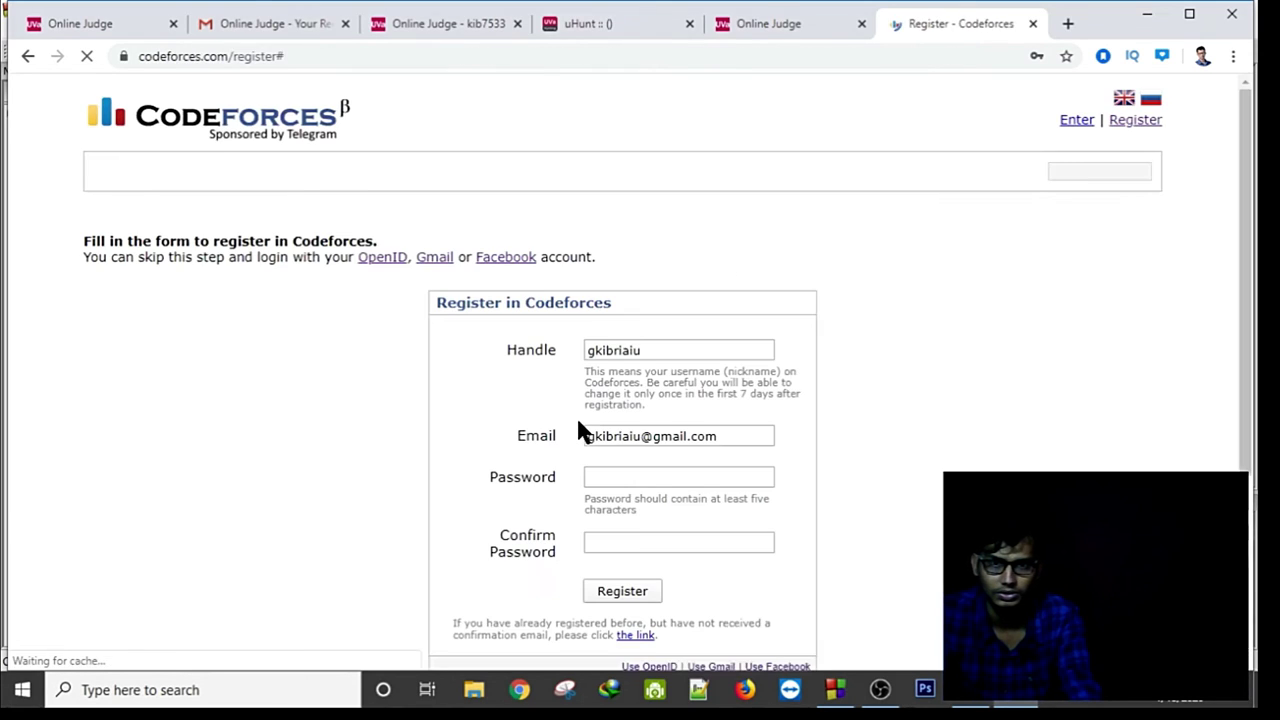
Autofill the saved password on the registration form and open a new browser tab.
{"action": "left_click", "coordinate": [667, 476]}
{"action": "left_click", "coordinate": [667, 513]}
{"action": "left_click", "coordinate": [667, 536]}
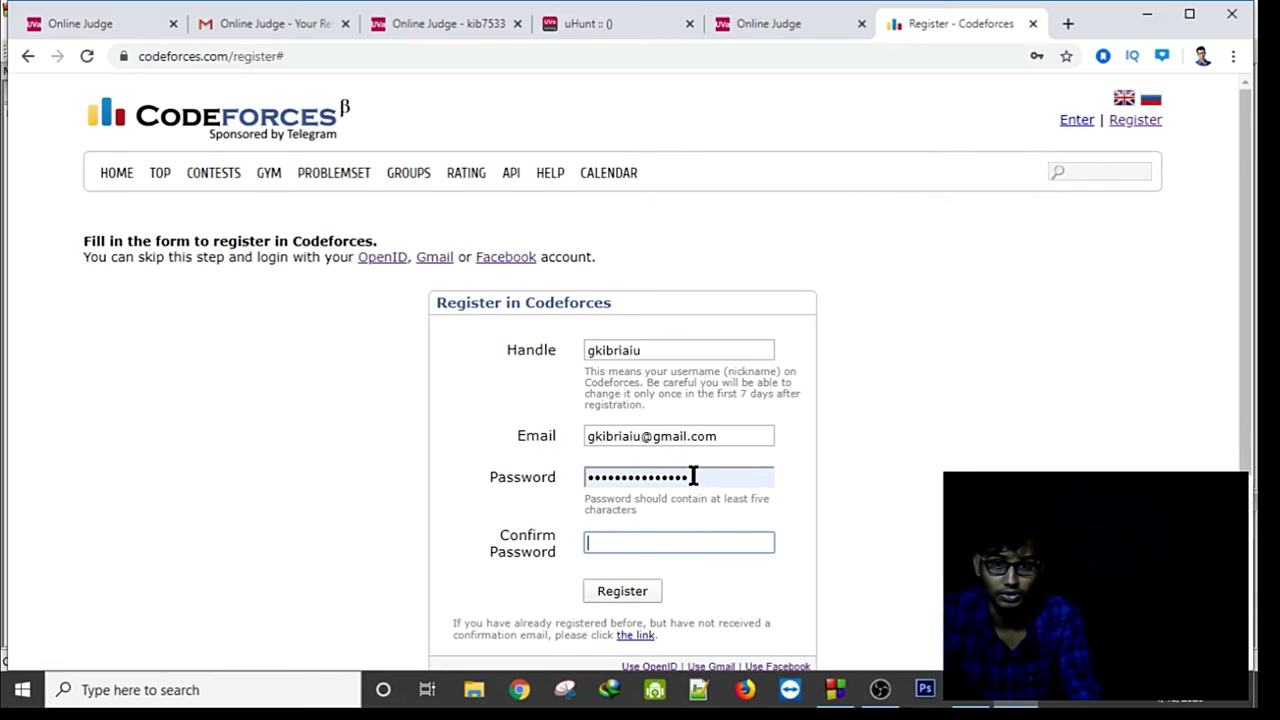
{"action": "scroll", "coordinate": [693, 476], "scroll_direction": "down", "scroll_amount": 3}
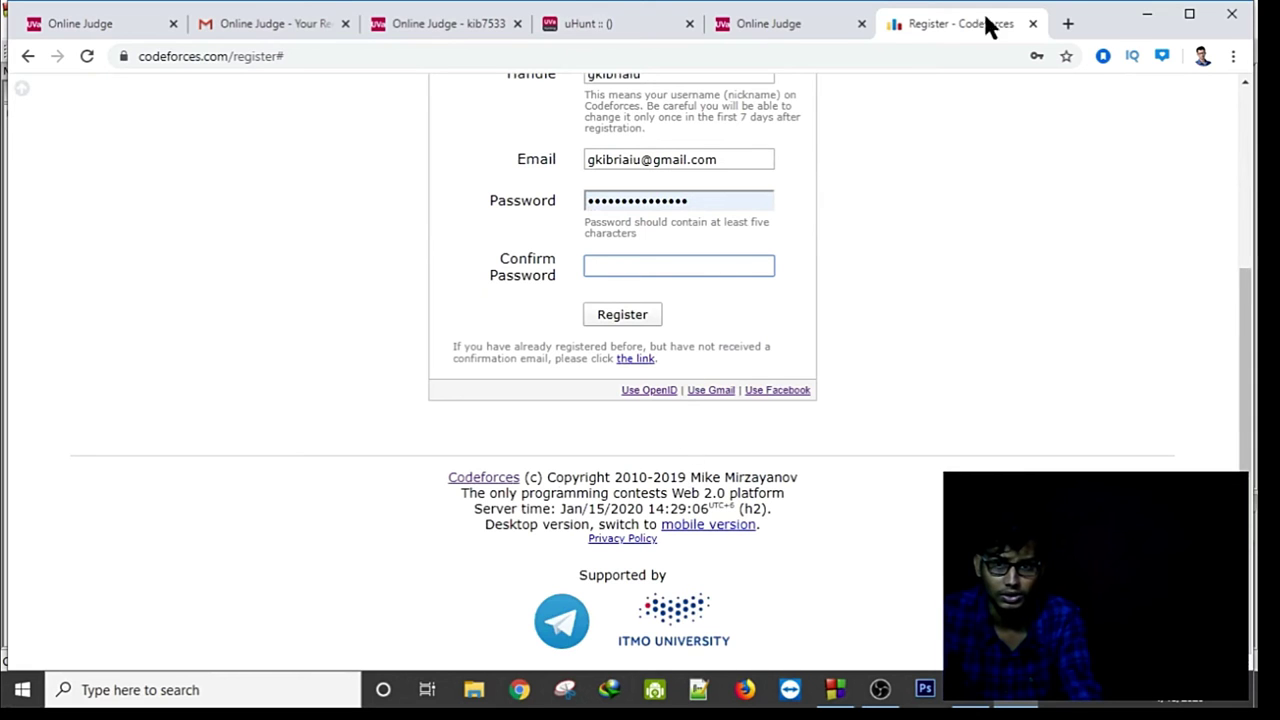
{"action": "left_click", "coordinate": [1068, 24]}
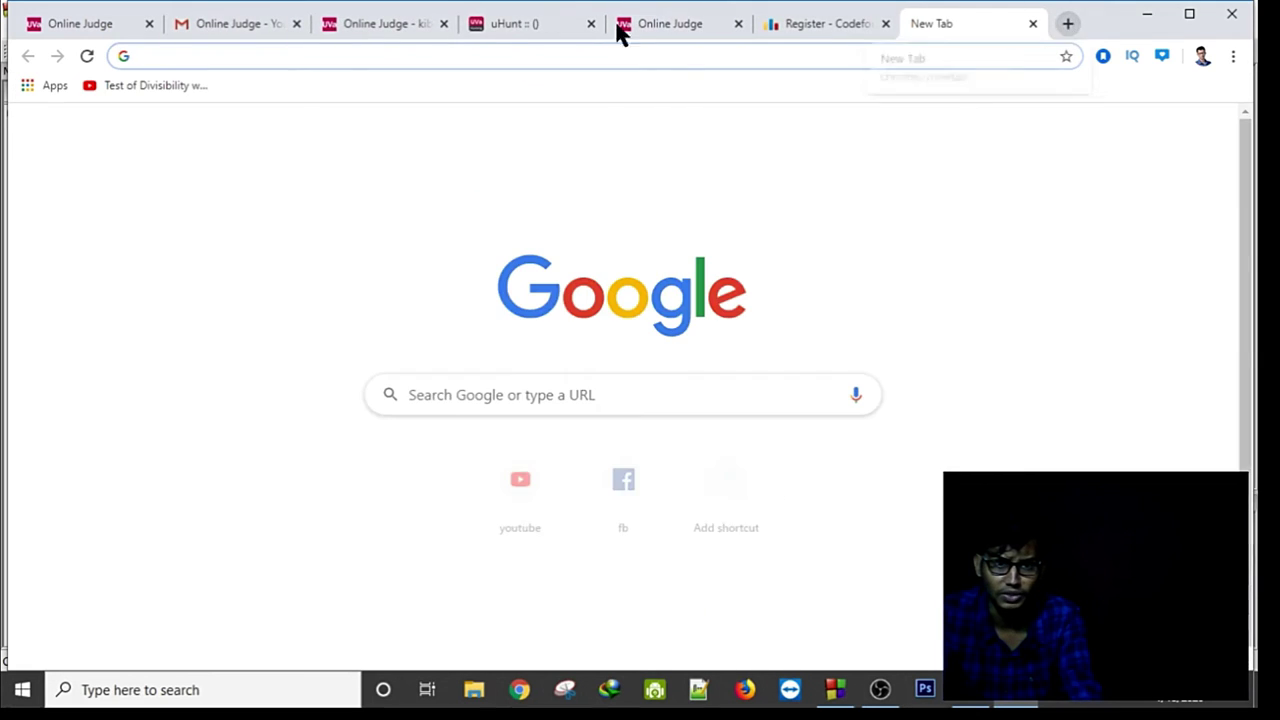
In the Gmail inbox, open the 'Codeforces - Email confirmation' message and follow its confirmation link.
{"action": "left_click", "coordinate": [246, 23]}
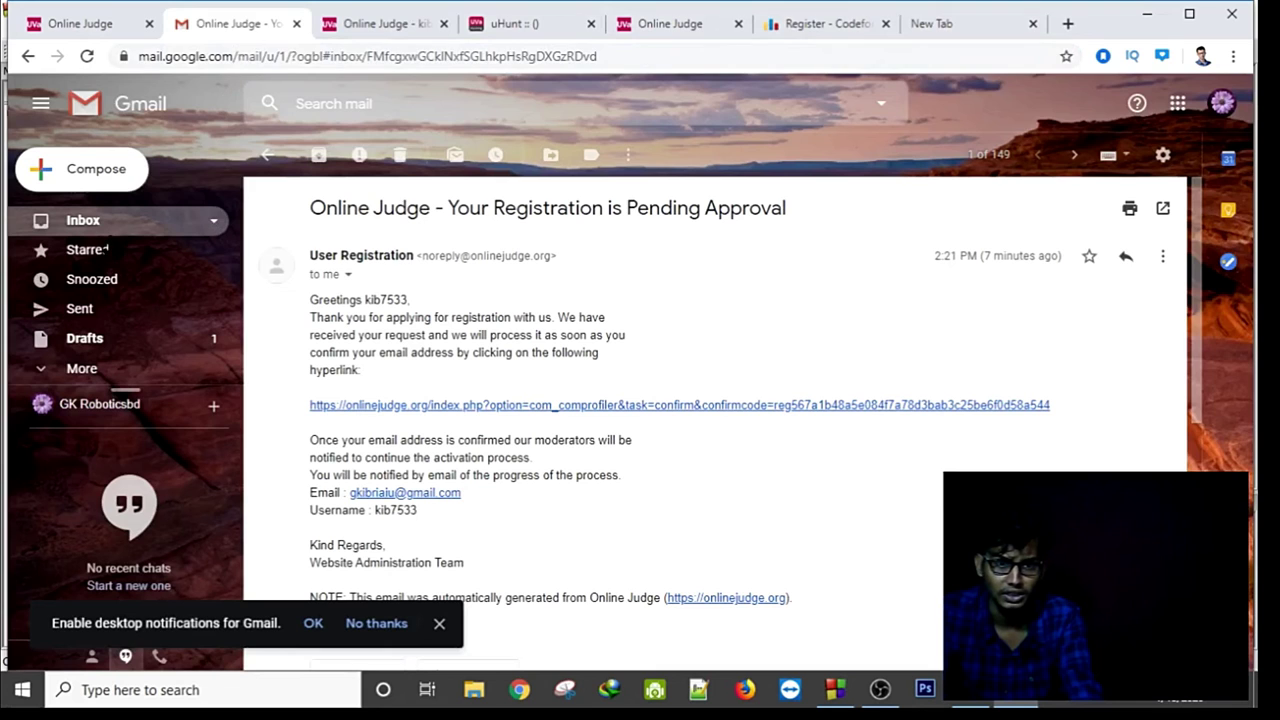
{"action": "left_click", "coordinate": [115, 228]}
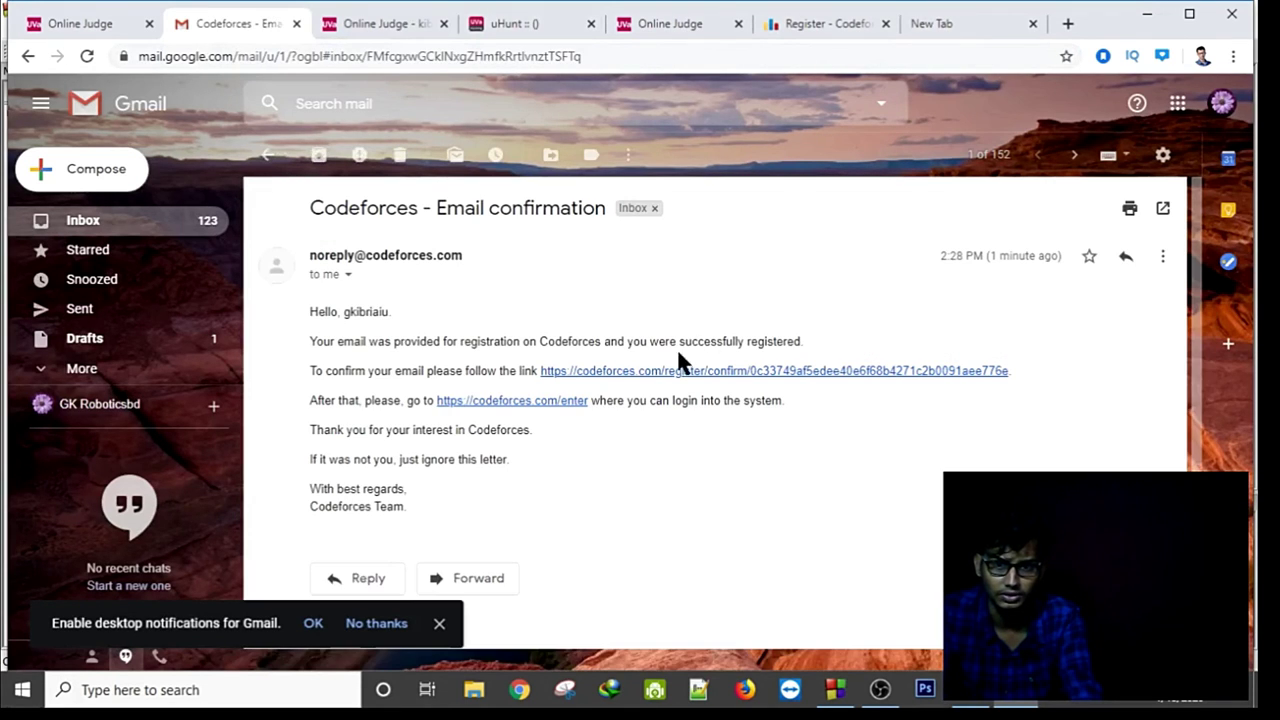
{"action": "left_click", "coordinate": [624, 378]}
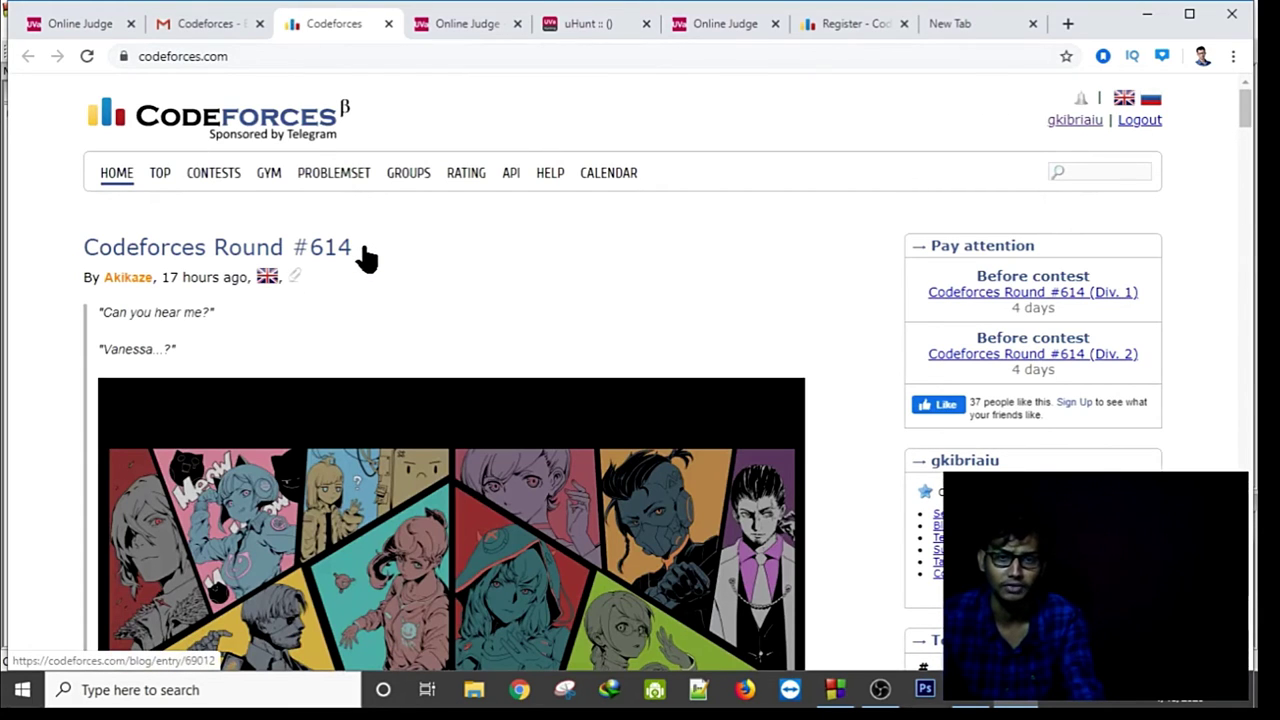
Sort the Codeforces problemset by solved count and open problem 4A Watermelon.
{"action": "left_click", "coordinate": [340, 176]}
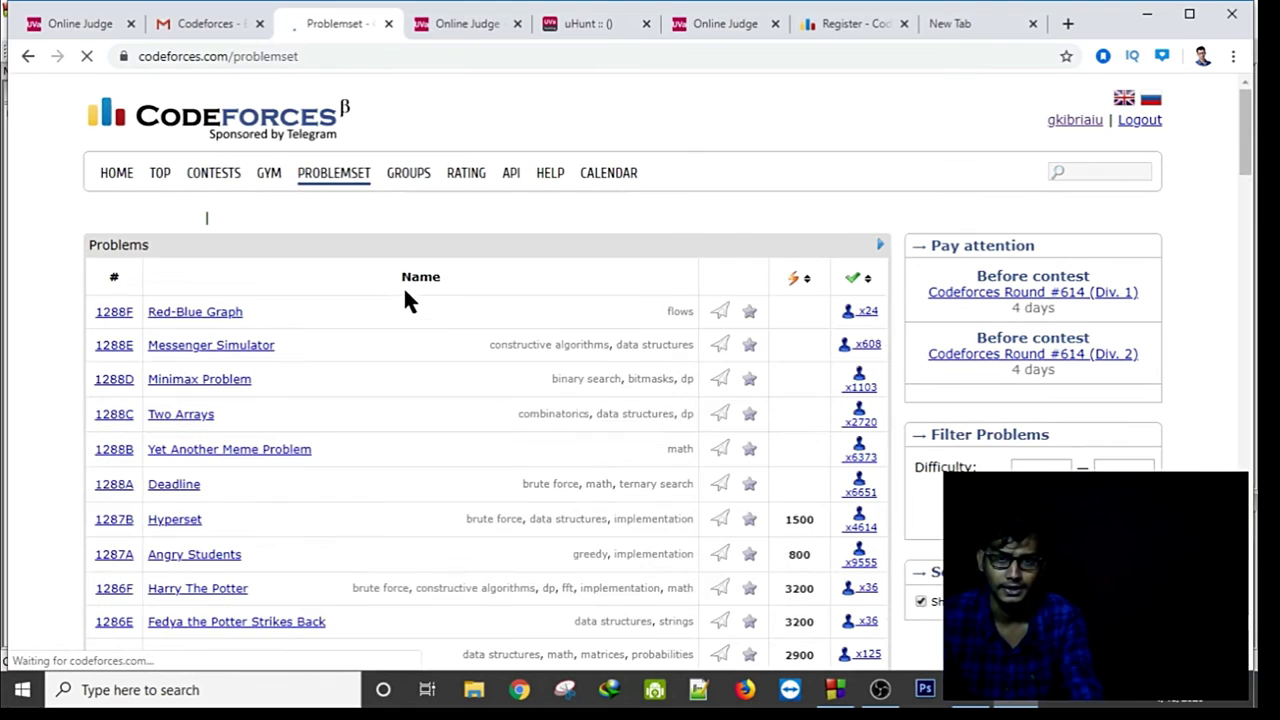
{"action": "left_click", "coordinate": [852, 277]}
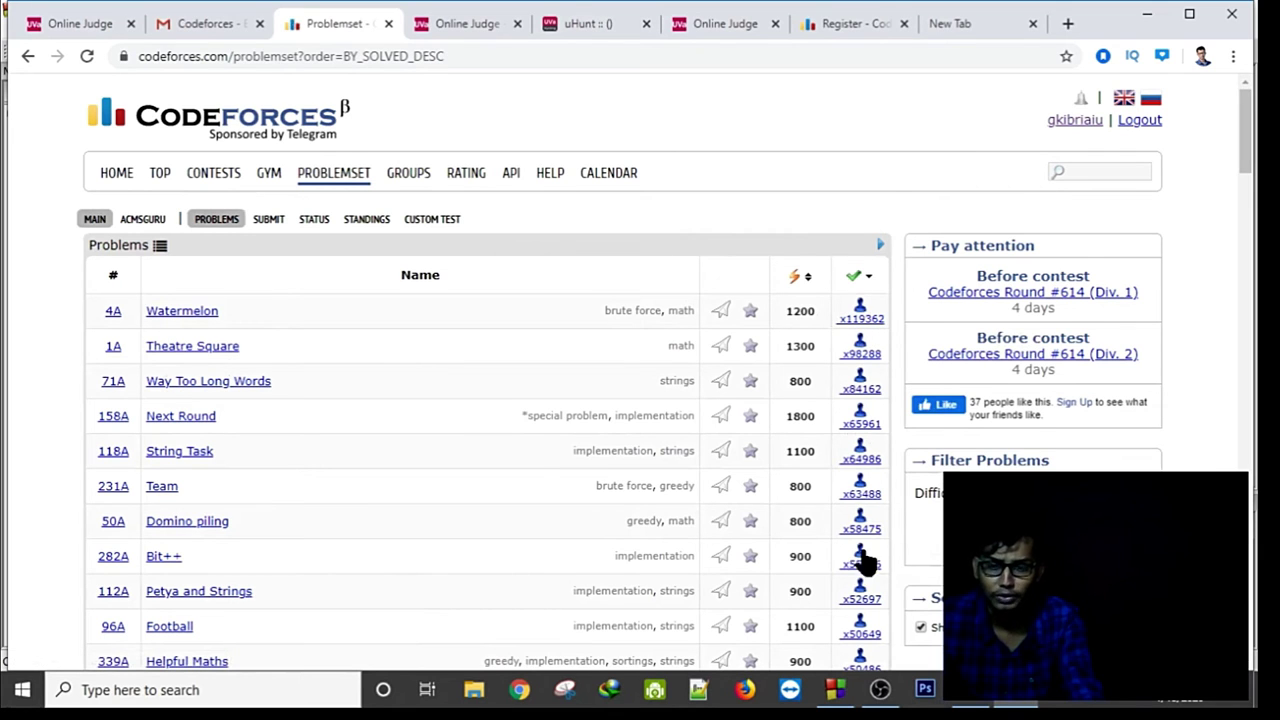
{"action": "scroll", "coordinate": [855, 455], "scroll_direction": "down", "scroll_amount": 5}
{"action": "scroll", "coordinate": [855, 455], "scroll_direction": "up", "scroll_amount": 5}
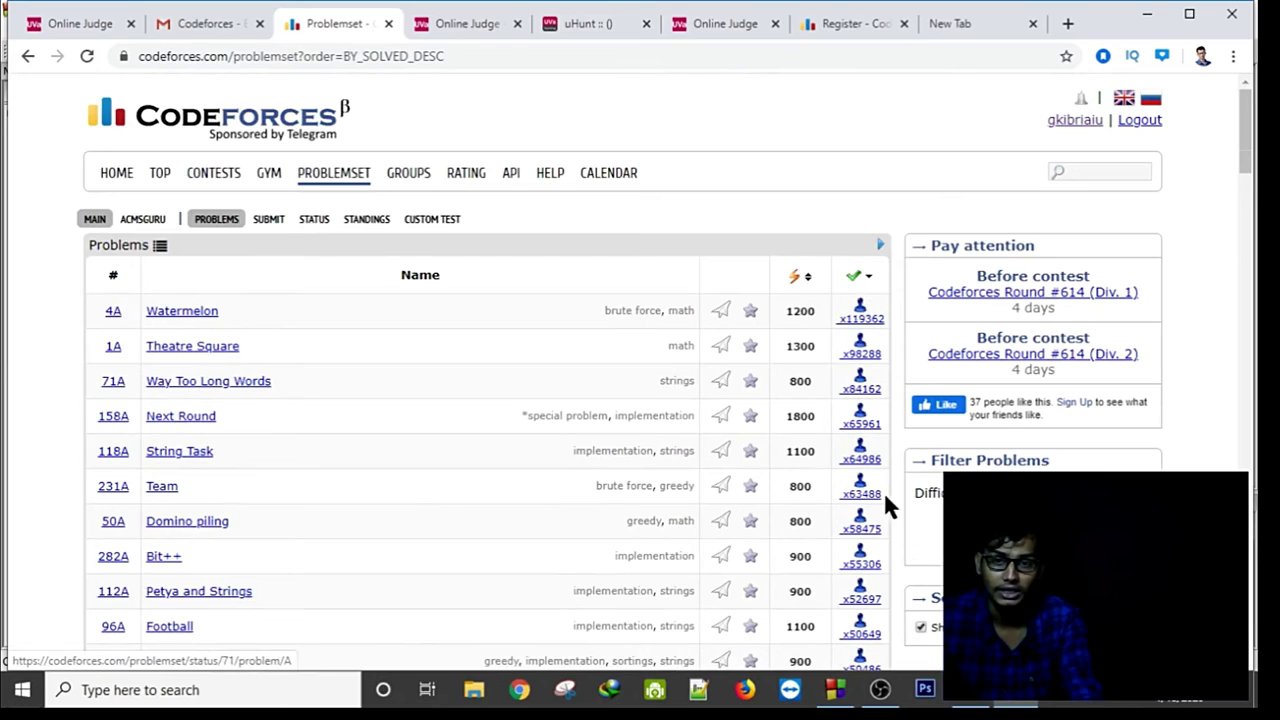
{"action": "left_click", "coordinate": [190, 316]}
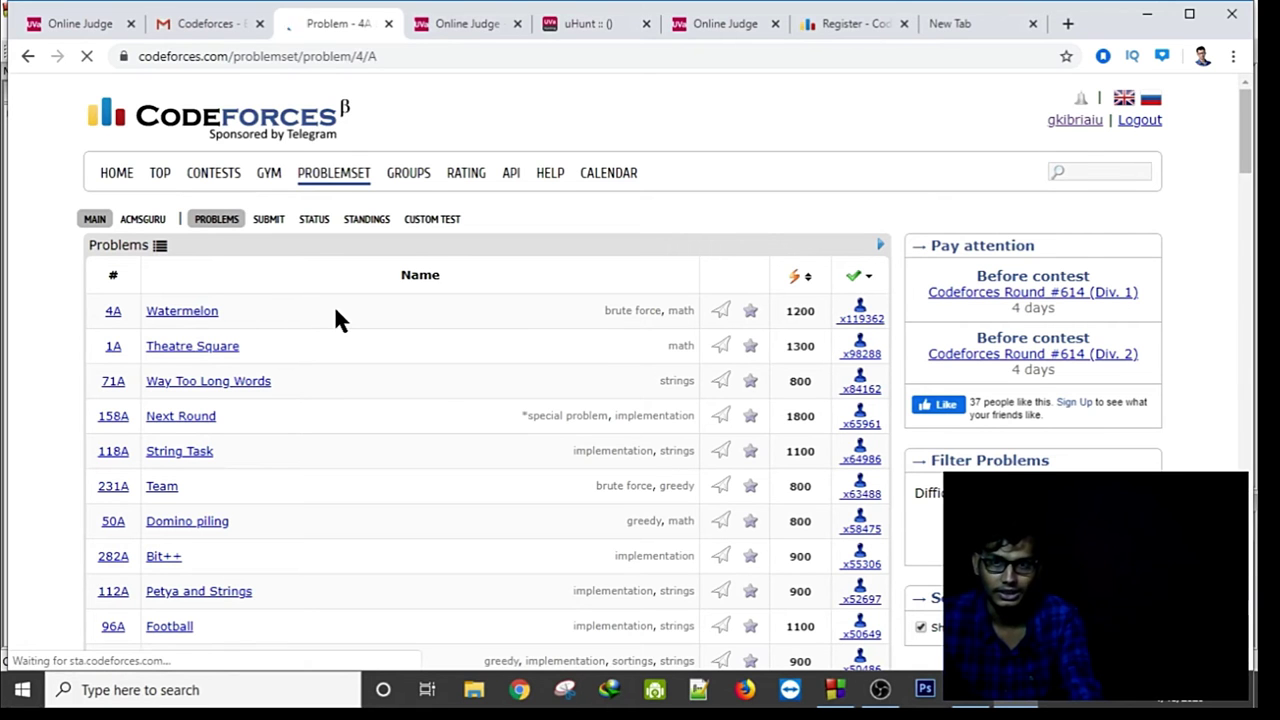
{"action": "scroll", "coordinate": [336, 312], "scroll_direction": "down", "scroll_amount": 10}
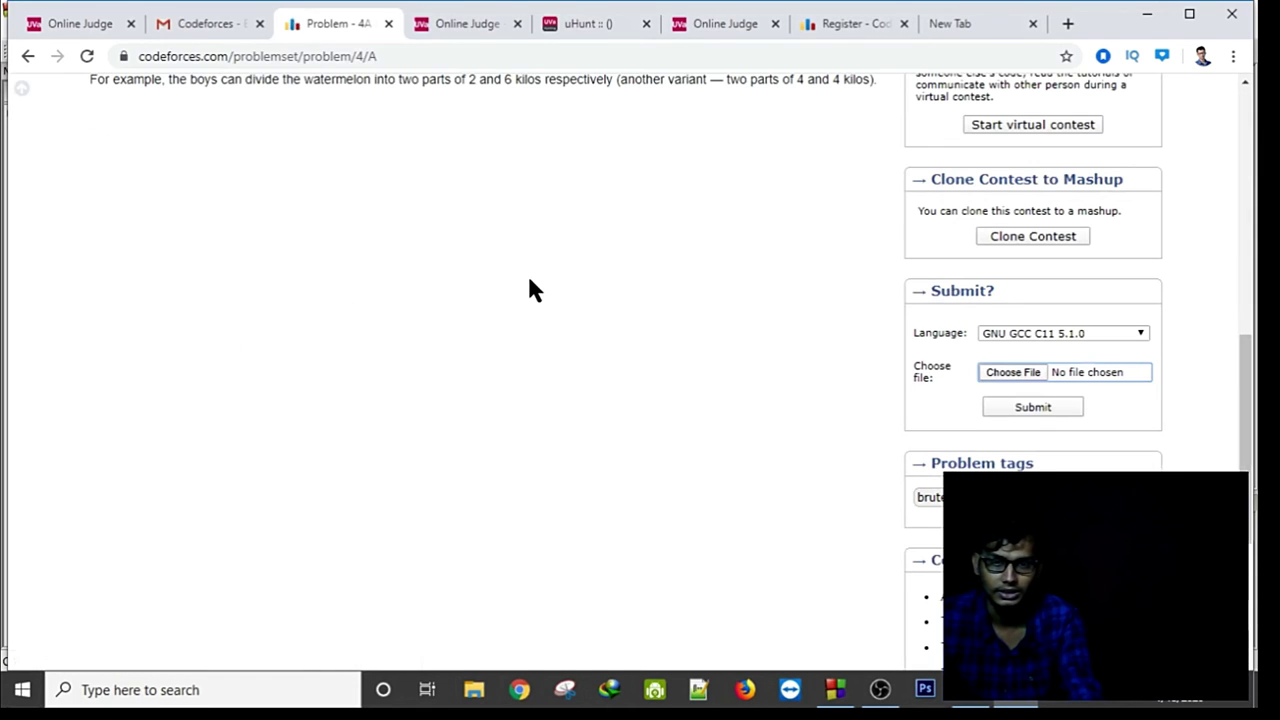
Read the Watermelon statement down to sample input 8 and output YES, then return to Code::Blocks.
{"action": "scroll", "coordinate": [530, 290], "scroll_direction": "up", "scroll_amount": 8}
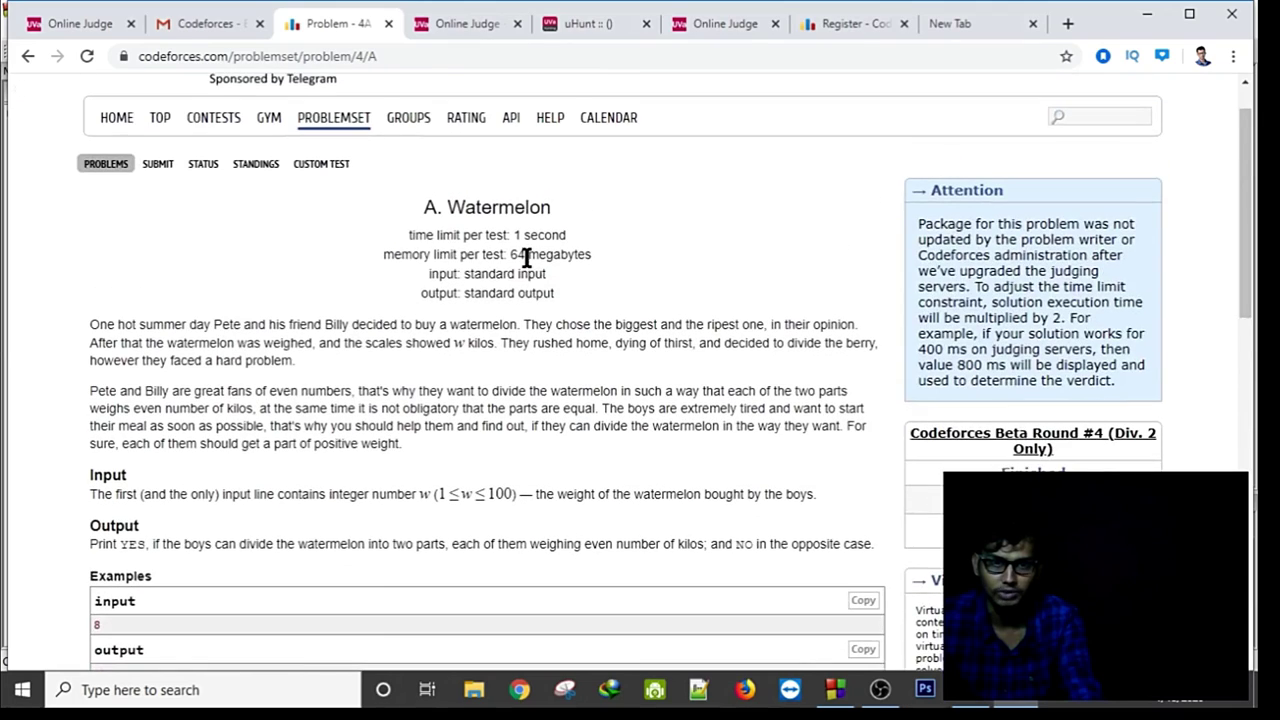
{"action": "scroll", "coordinate": [527, 257], "scroll_direction": "down", "scroll_amount": 3}
{"action": "scroll", "coordinate": [385, 313], "scroll_direction": "up", "scroll_amount": 1}
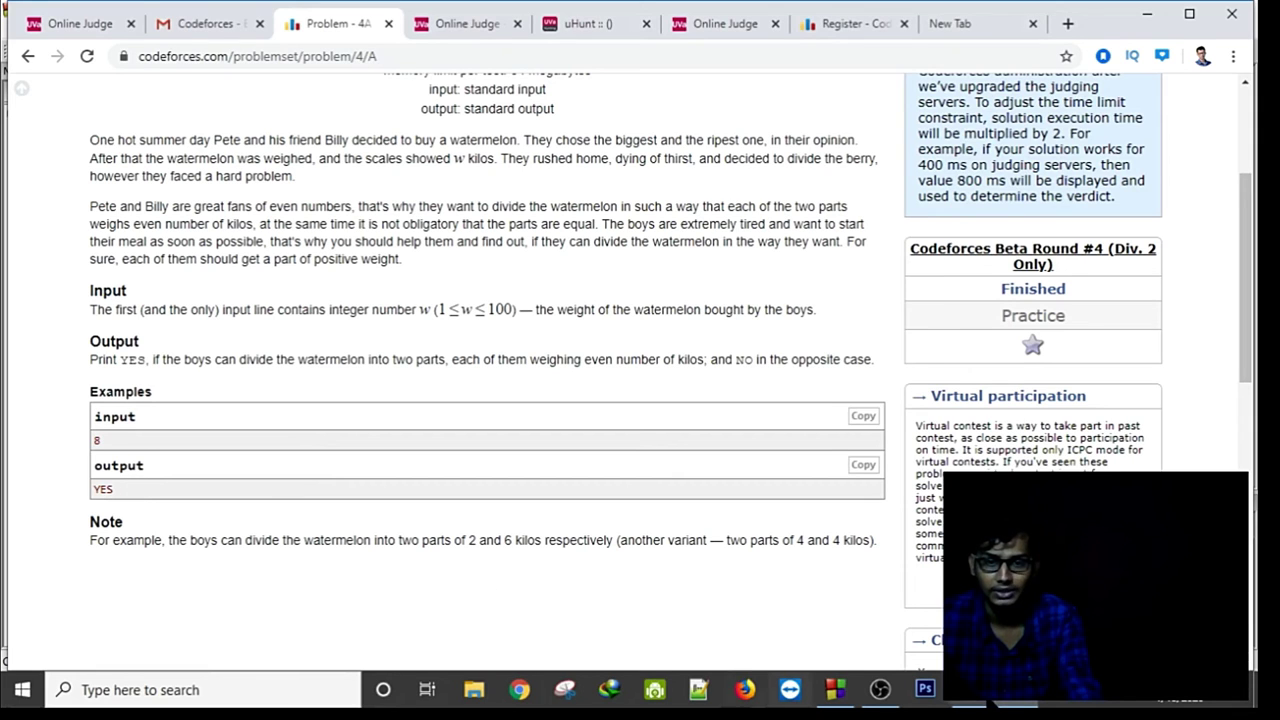
{"action": "left_click", "coordinate": [835, 689]}
{"action": "left_click", "coordinate": [611, 381]}
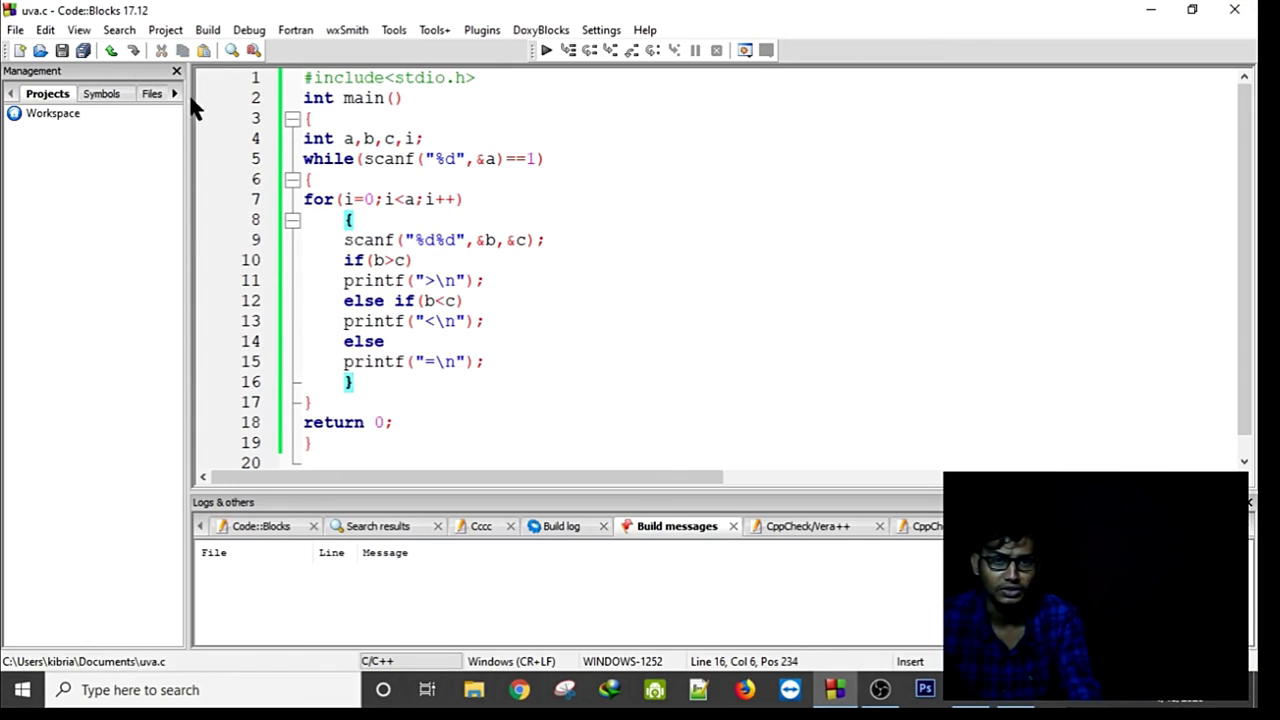
Open cod.c from the Documents folder in Code::Blocks.
{"action": "left_click", "coordinate": [15, 29]}
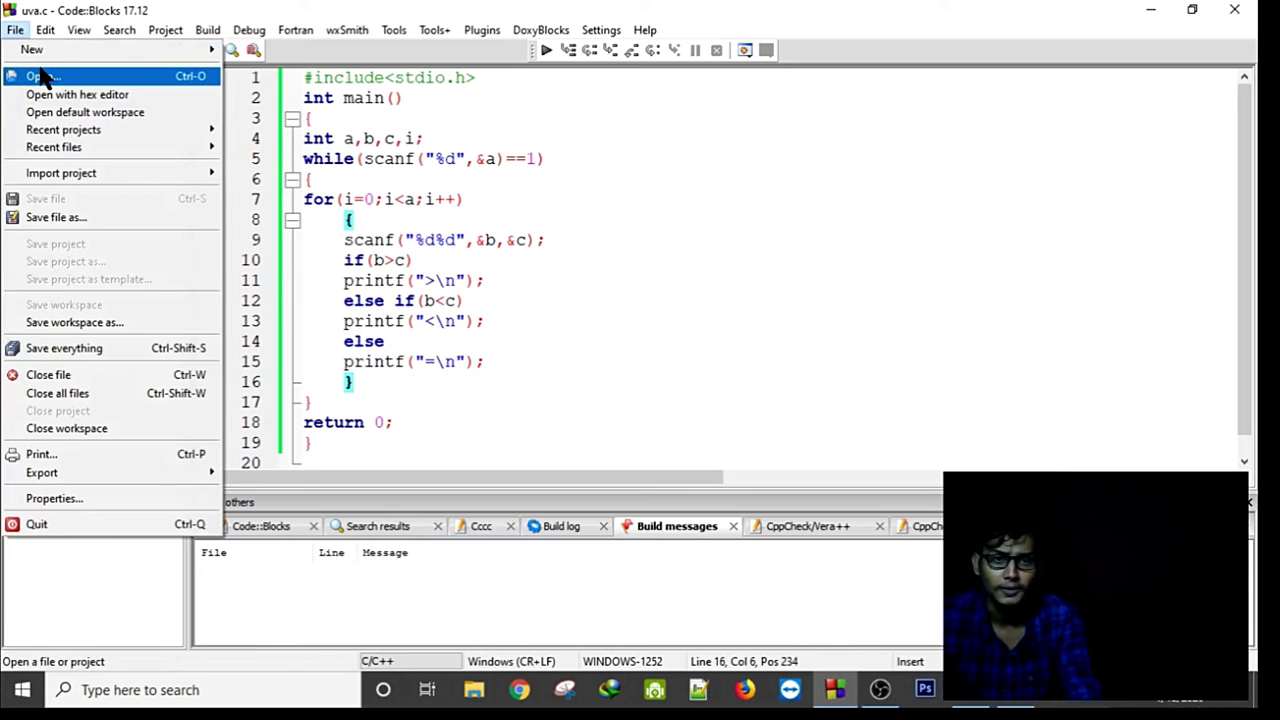
{"action": "left_click", "coordinate": [40, 75]}
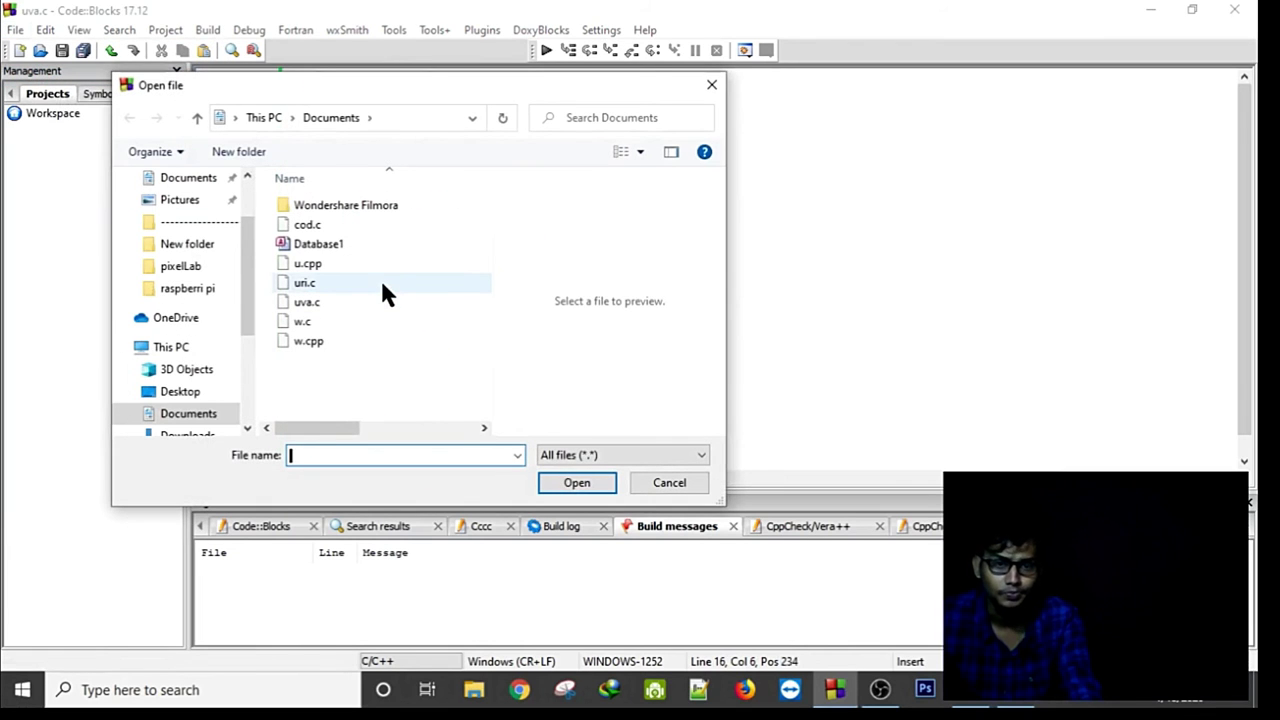
{"action": "left_click", "coordinate": [365, 226]}
{"action": "left_click", "coordinate": [575, 484]}
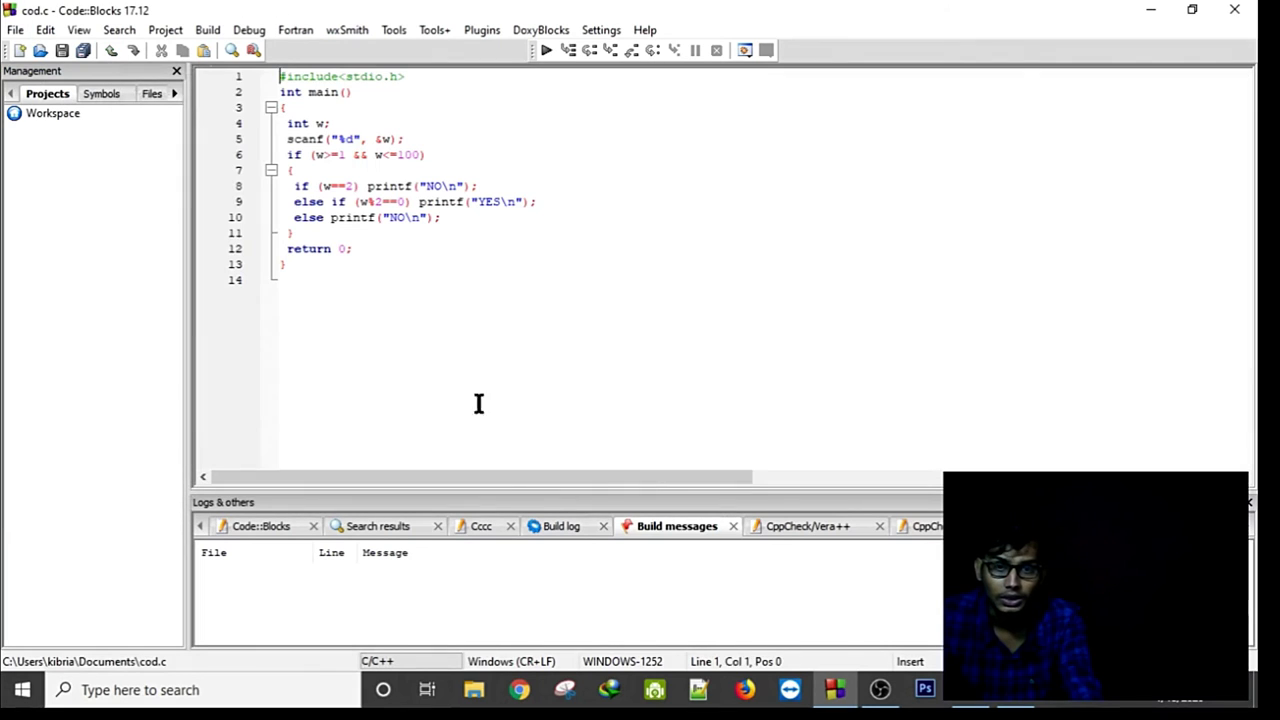
{"action": "scroll", "coordinate": [401, 312], "scroll_direction": "up", "scroll_amount": 3}
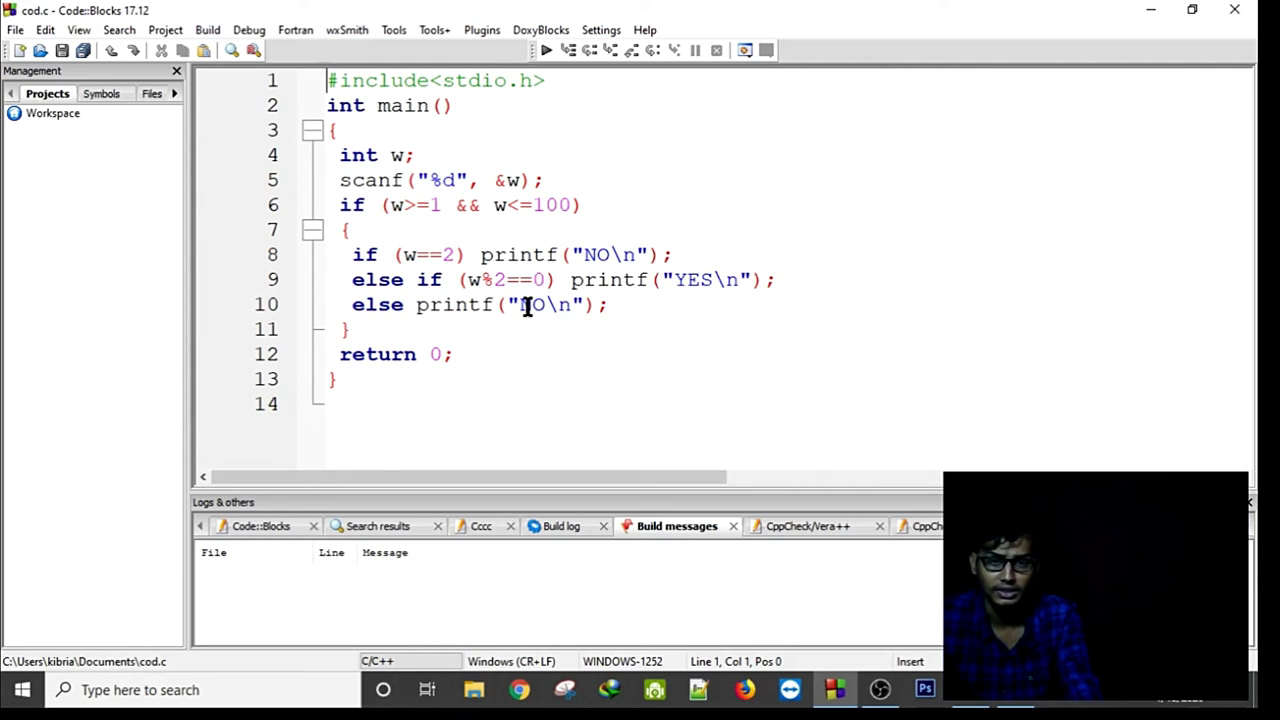
Select the Watermelon code, dismiss the context menu, and switch back to the Codeforces problem.
{"action": "left_click_drag", "start_coordinate": [376, 404], "coordinate": [322, 66]}
{"action": "right_click", "coordinate": [403, 203]}
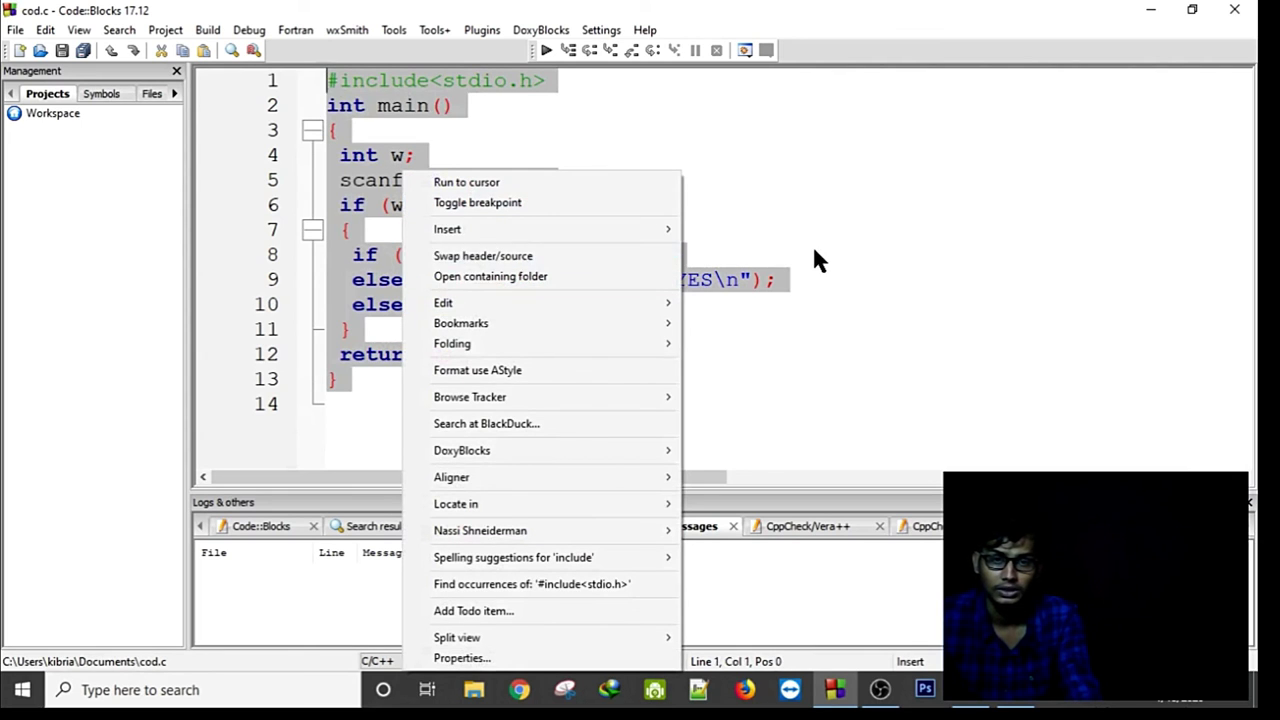
{"action": "left_click", "coordinate": [850, 240]}
{"action": "key", "text": "alt+Tab"}
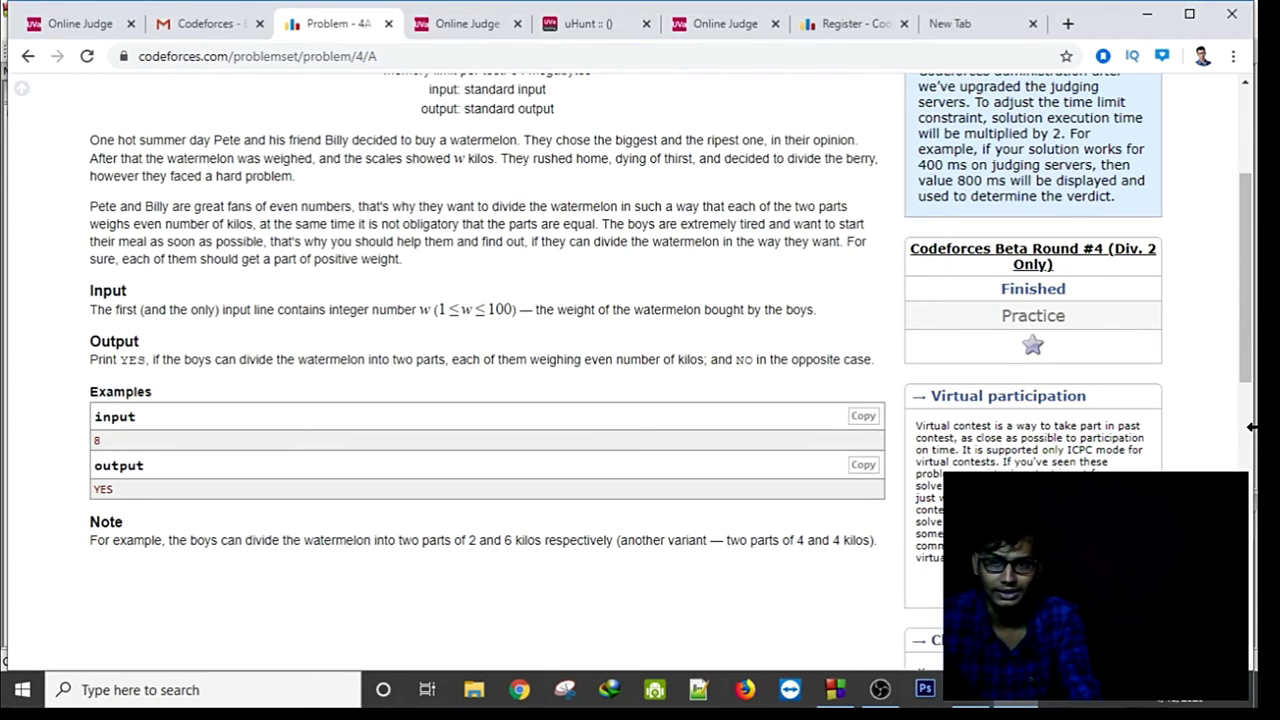
Attach cod.c from Documents as a GNU C11 solution and submit it for 4A Watermelon.
{"action": "left_click_drag", "start_coordinate": [1248, 337], "coordinate": [1248, 501]}
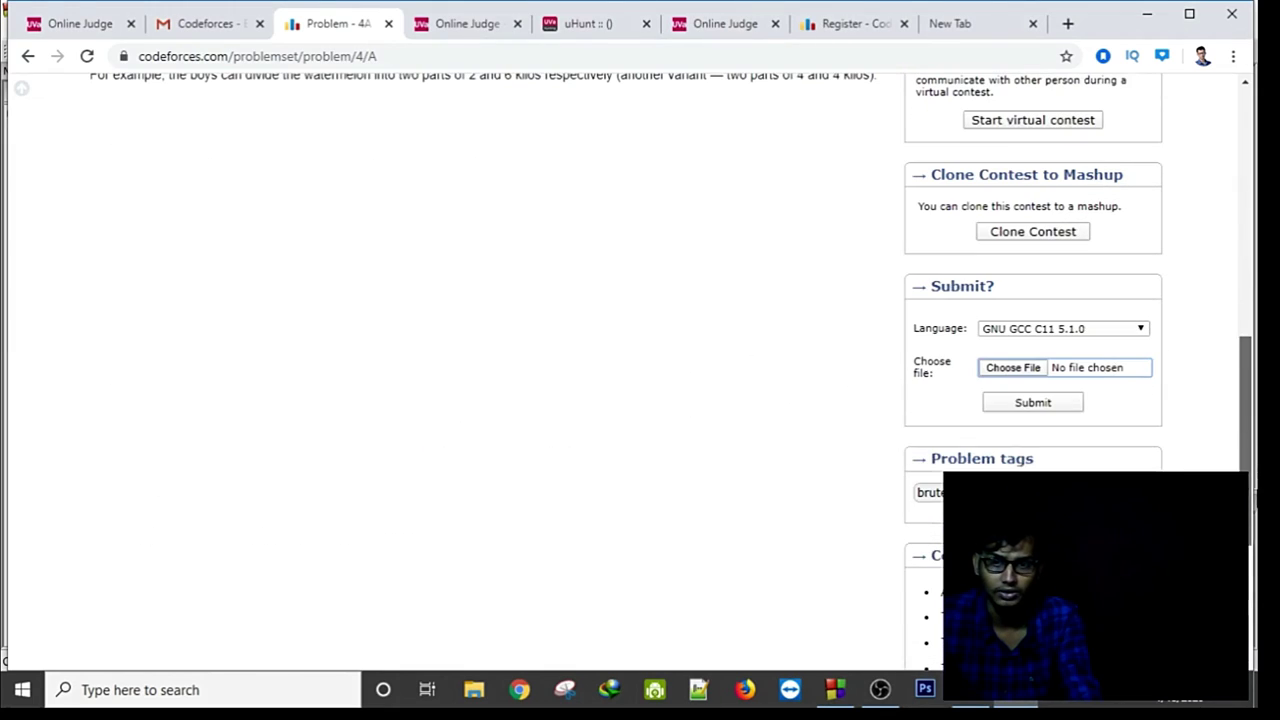
{"action": "left_click", "coordinate": [1018, 366]}
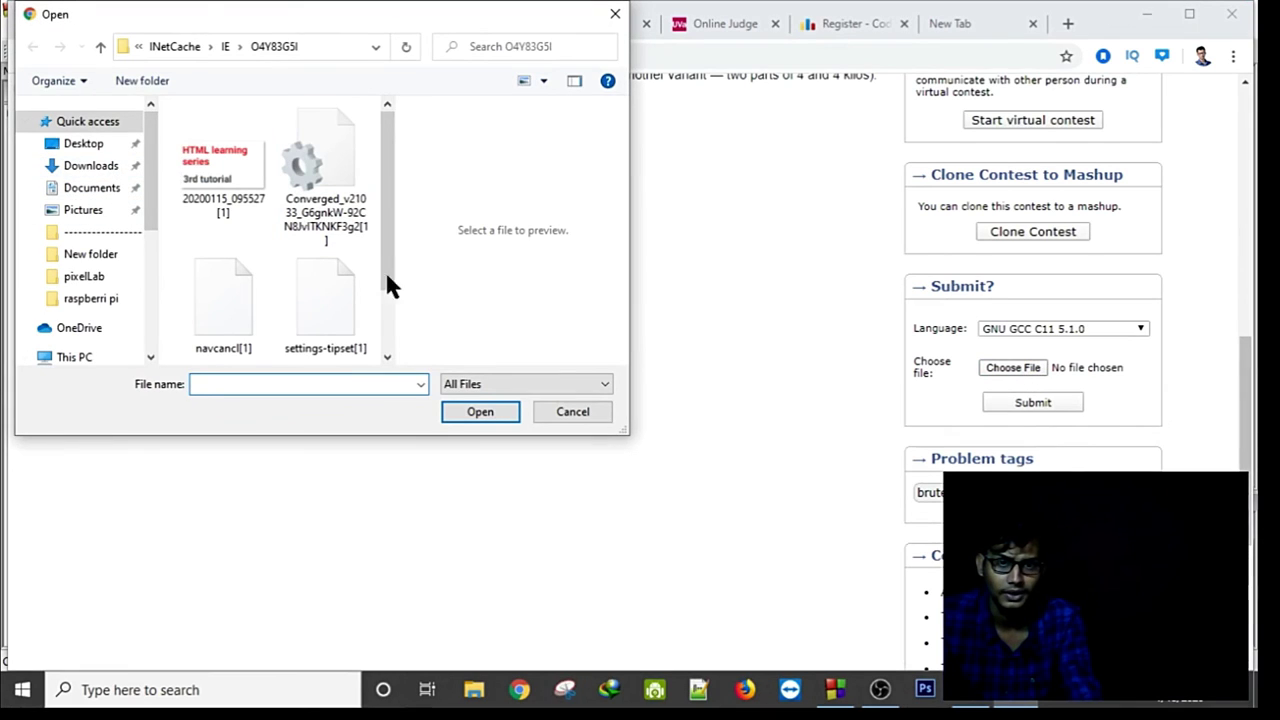
{"action": "left_click_drag", "start_coordinate": [389, 283], "coordinate": [374, 345]}
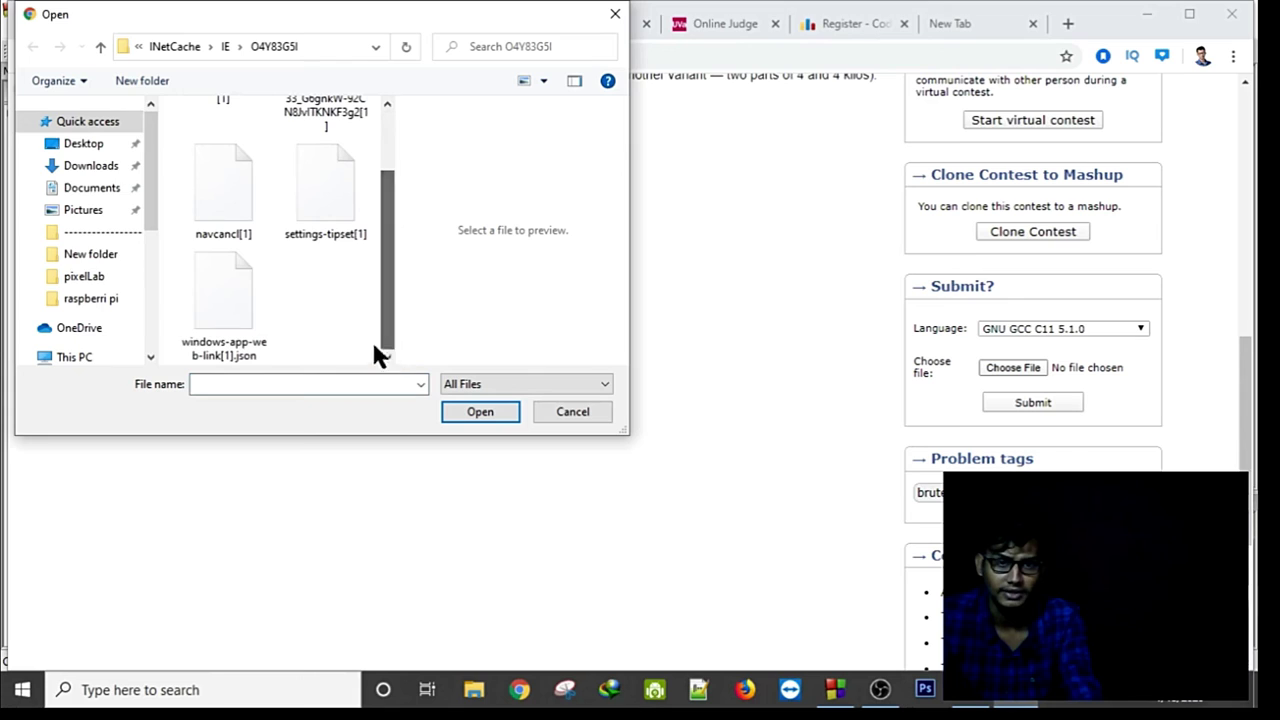
{"action": "left_click", "coordinate": [92, 168]}
{"action": "left_click", "coordinate": [97, 190]}
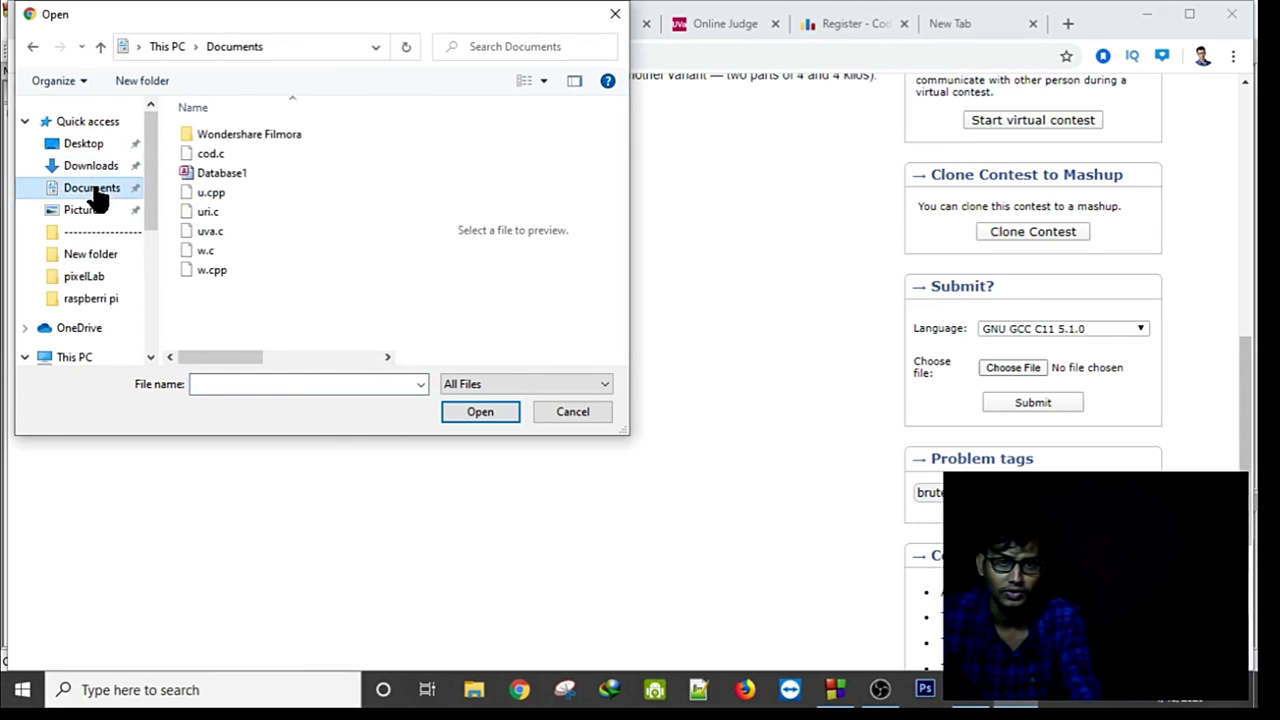
{"action": "left_click", "coordinate": [240, 154]}
{"action": "left_click", "coordinate": [476, 412]}
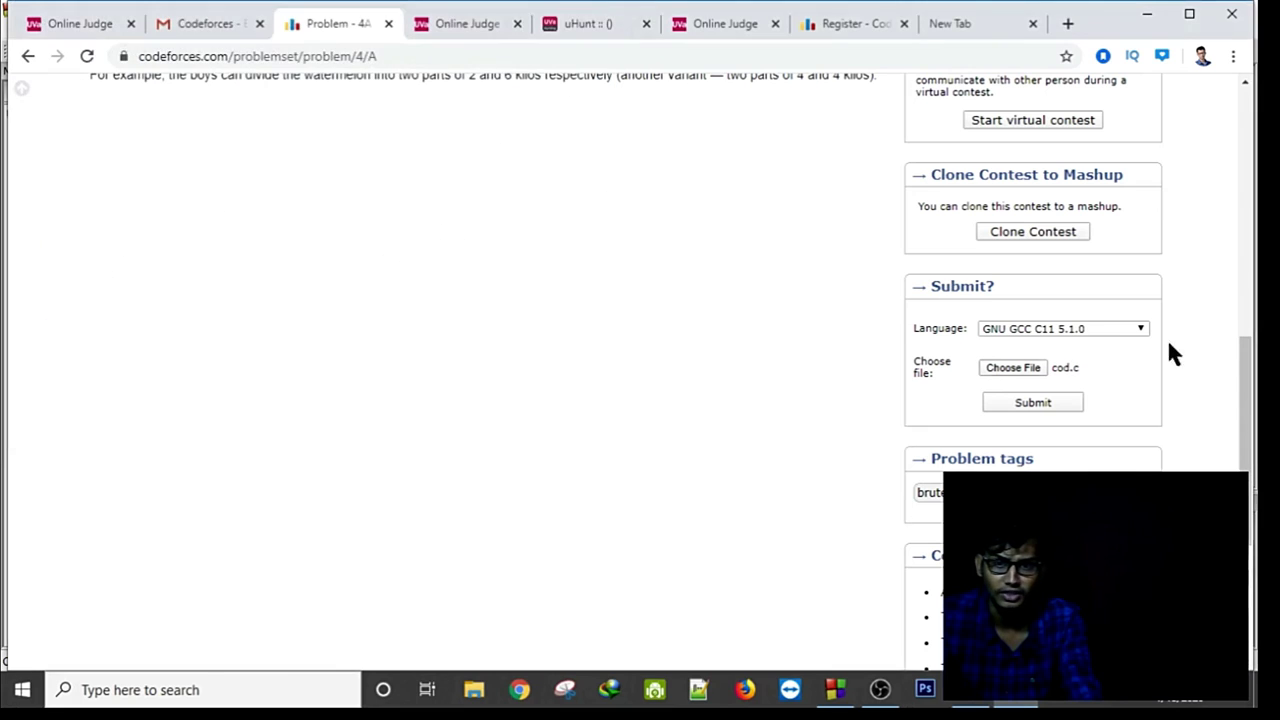
{"action": "left_click", "coordinate": [1012, 402]}
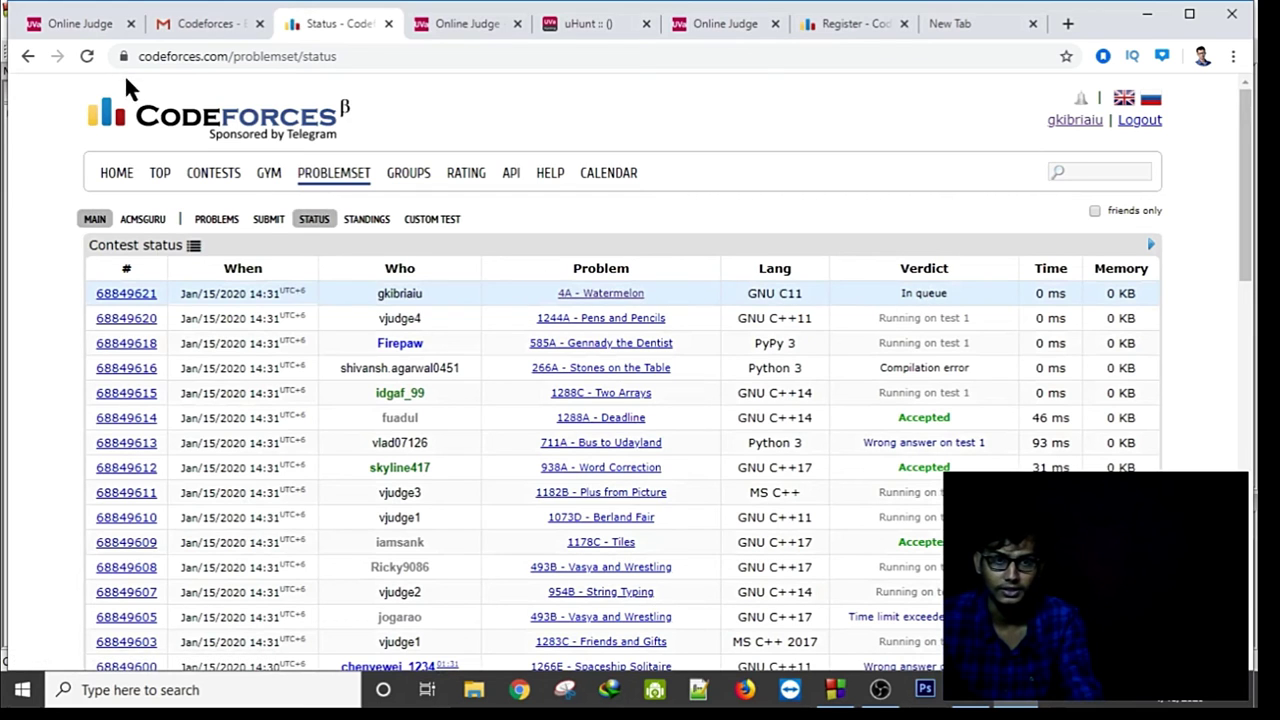
Refresh the status page for the verdict and filter it to friends' submissions only.
{"action": "left_click", "coordinate": [86, 56]}
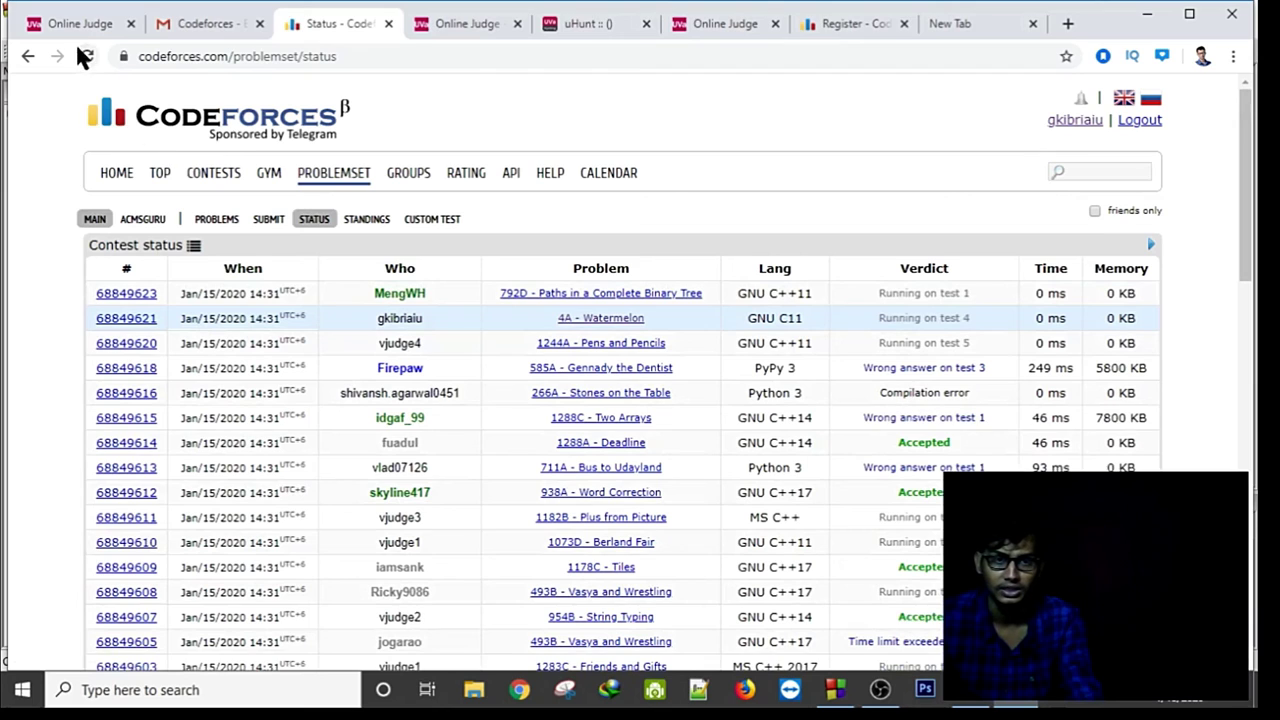
{"action": "left_click", "coordinate": [84, 57]}
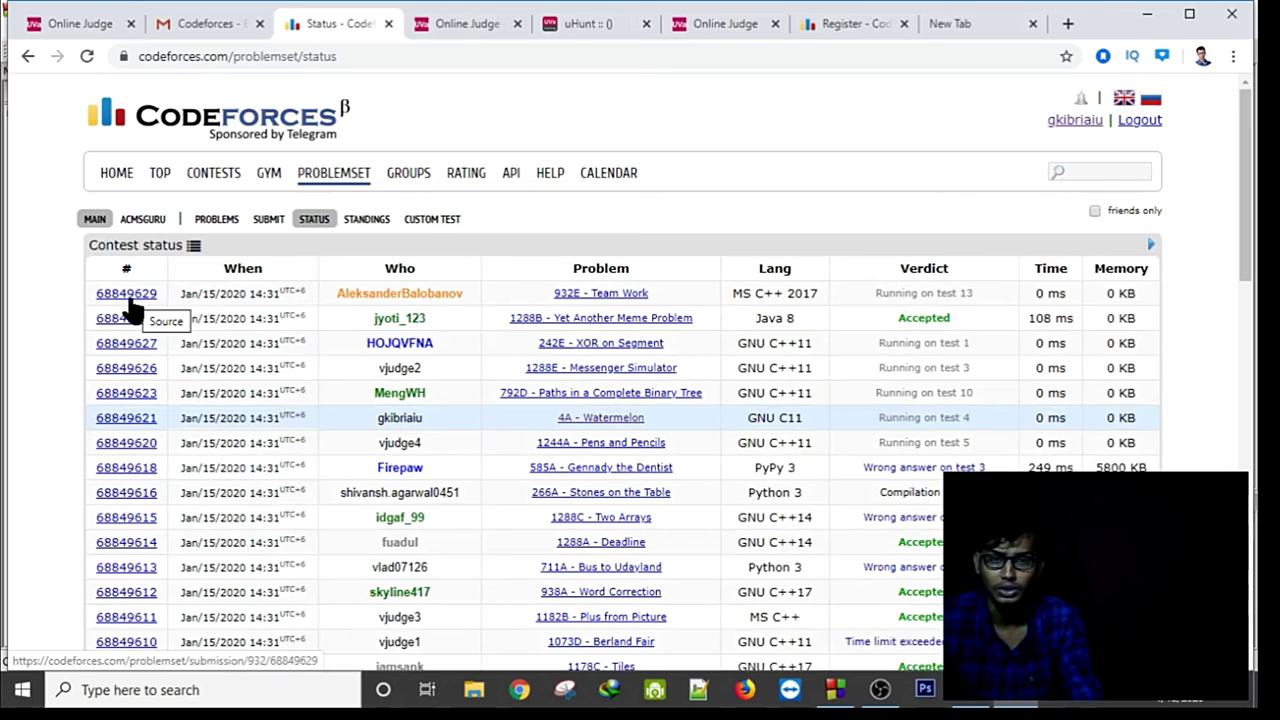
{"action": "left_click", "coordinate": [1094, 210]}
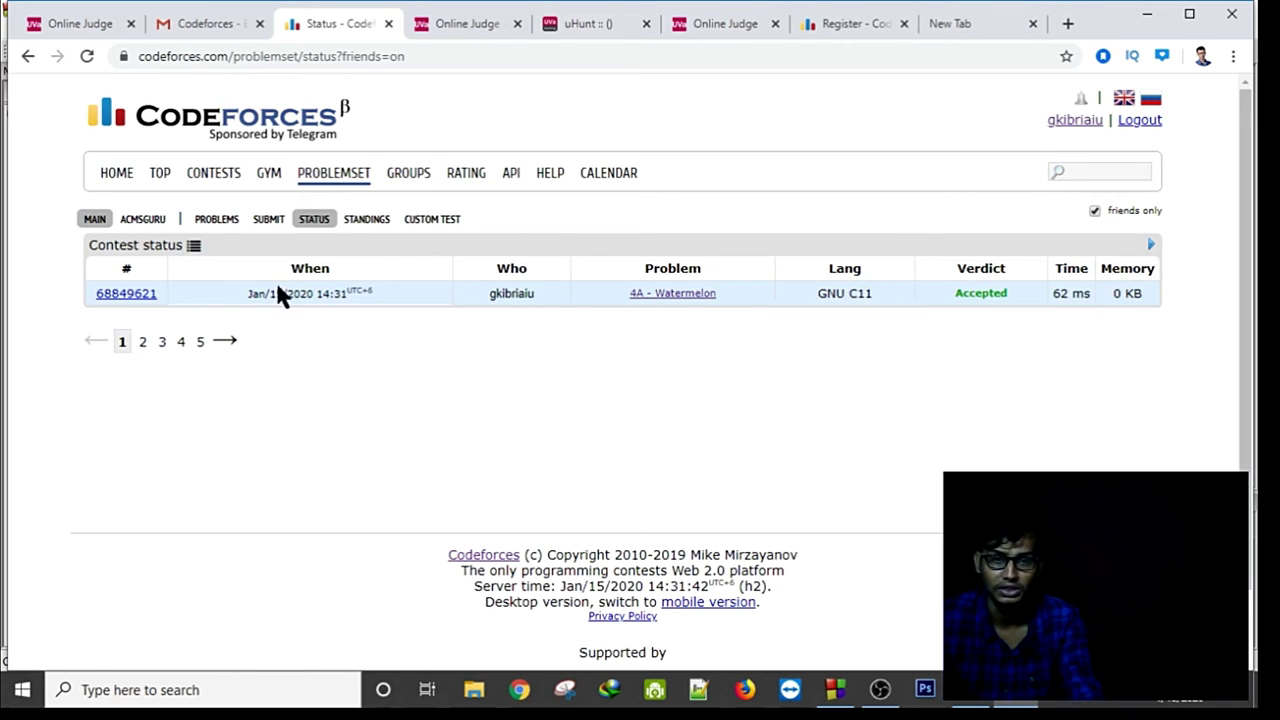
Review the test details of the Watermelon submission, Accepted in 62 ms, then close them.
{"action": "left_click", "coordinate": [146, 293]}
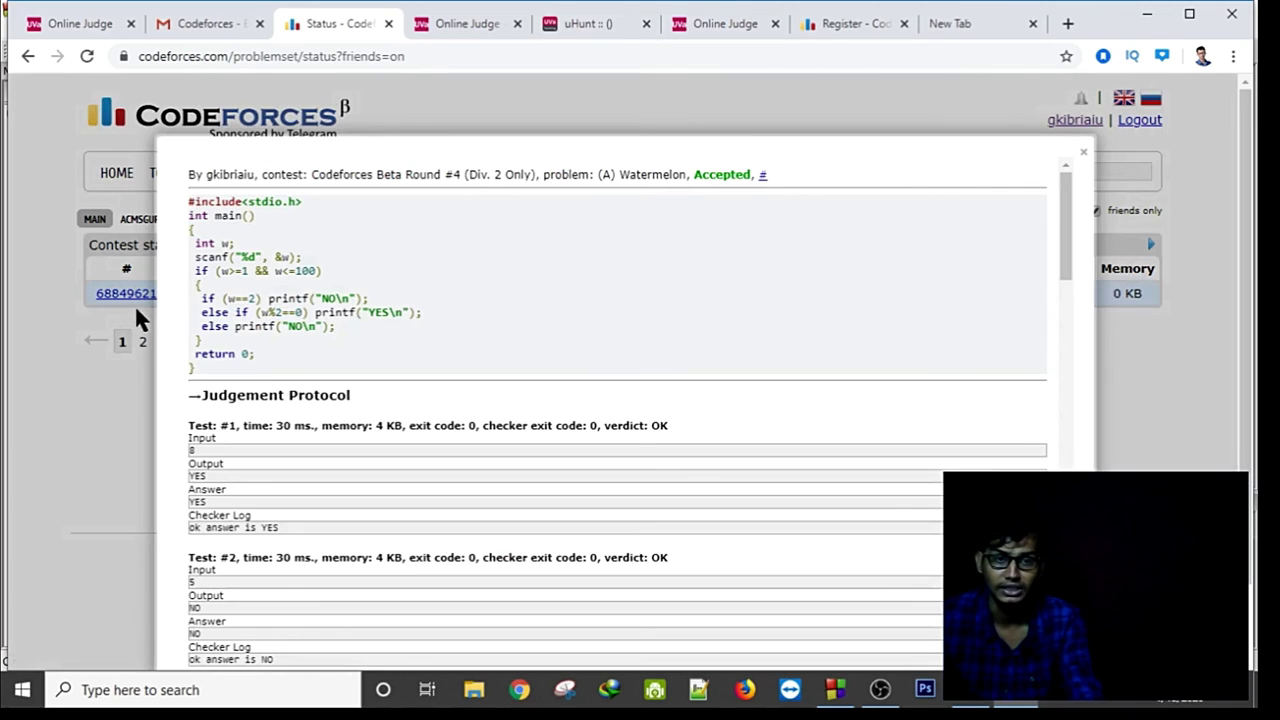
{"action": "scroll", "coordinate": [452, 363], "scroll_direction": "down", "scroll_amount": 10}
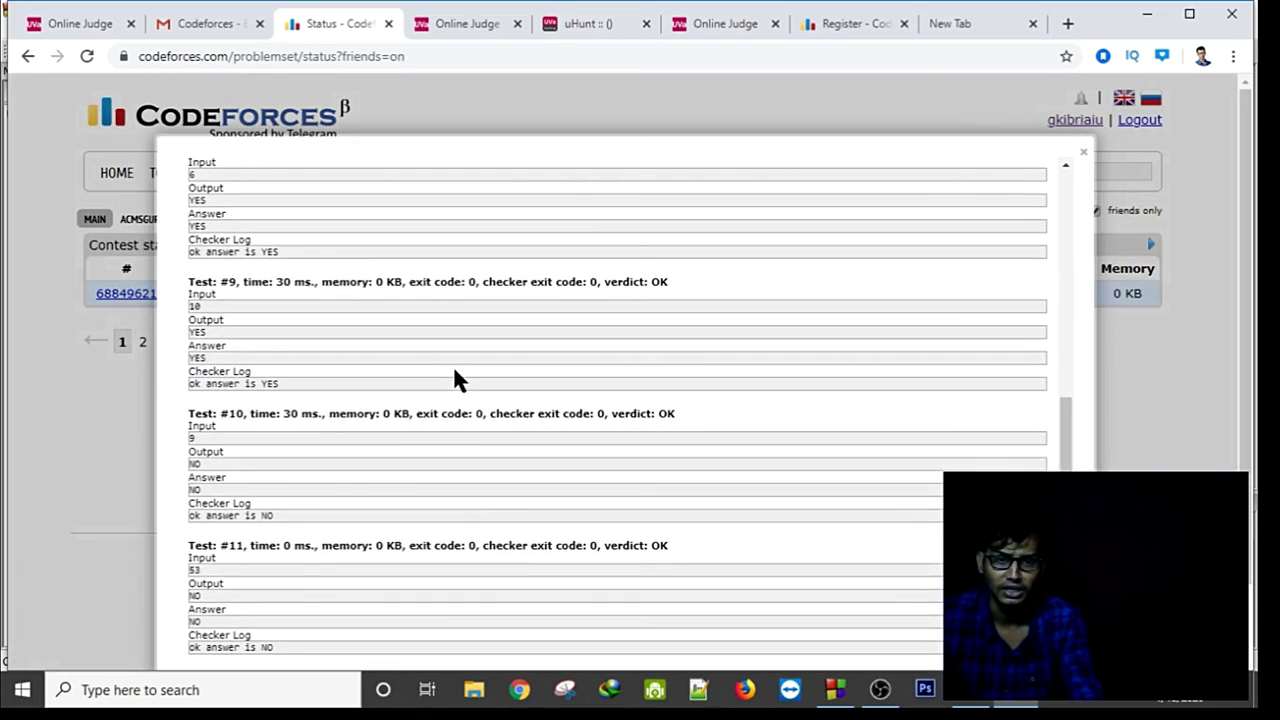
{"action": "scroll", "coordinate": [297, 251], "scroll_direction": "down", "scroll_amount": 11}
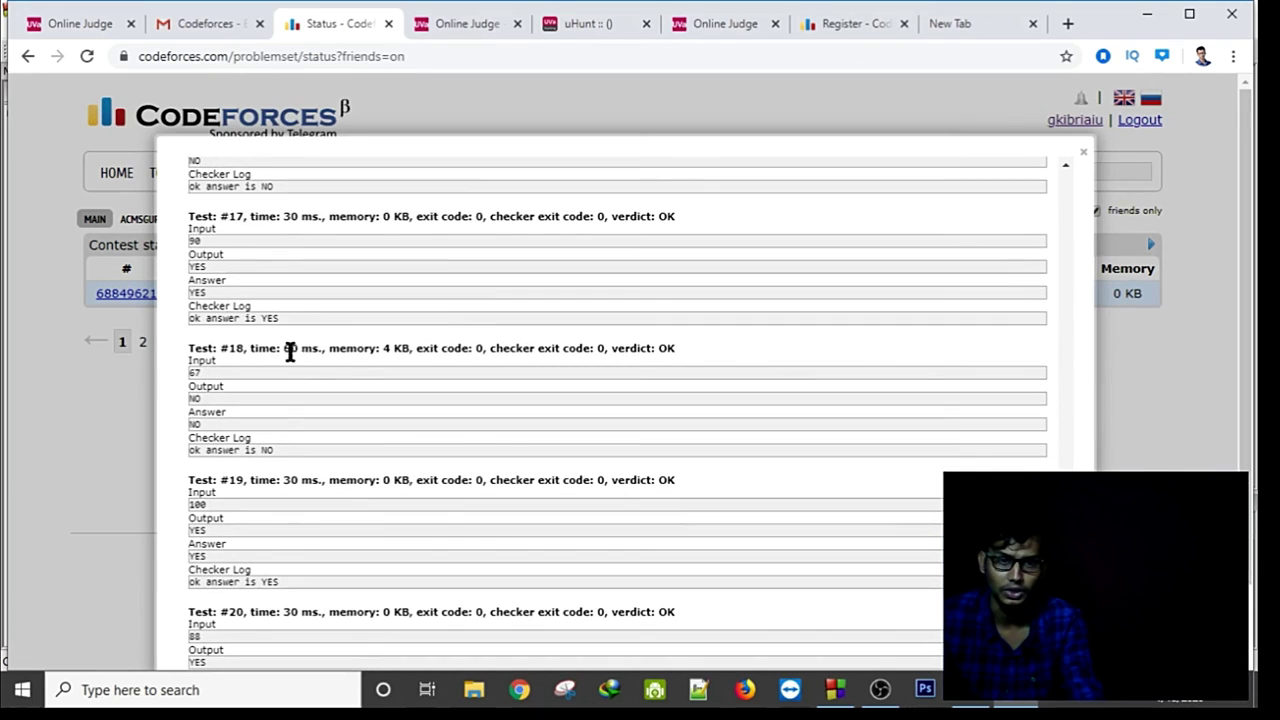
{"action": "scroll", "coordinate": [726, 238], "scroll_direction": "up", "scroll_amount": 8}
{"action": "scroll", "coordinate": [268, 330], "scroll_direction": "up", "scroll_amount": 8}
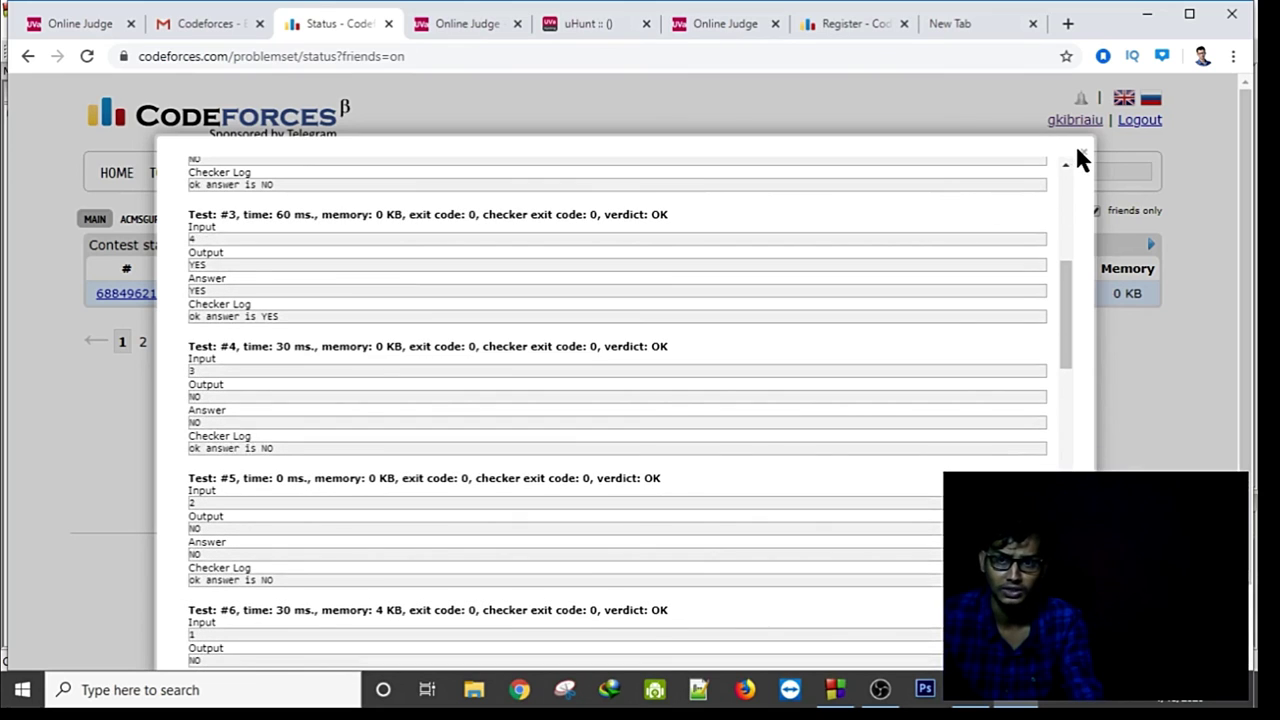
{"action": "left_click", "coordinate": [1082, 158]}
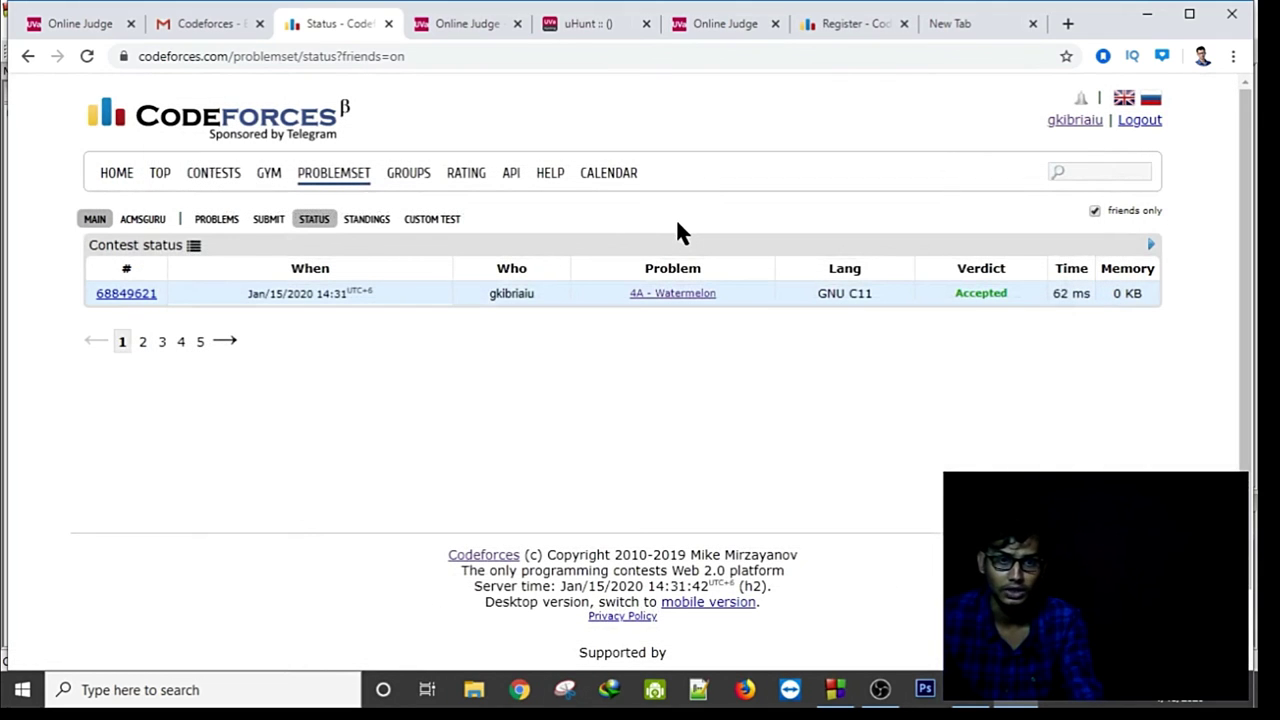
{"action": "left_click", "coordinate": [222, 178]}
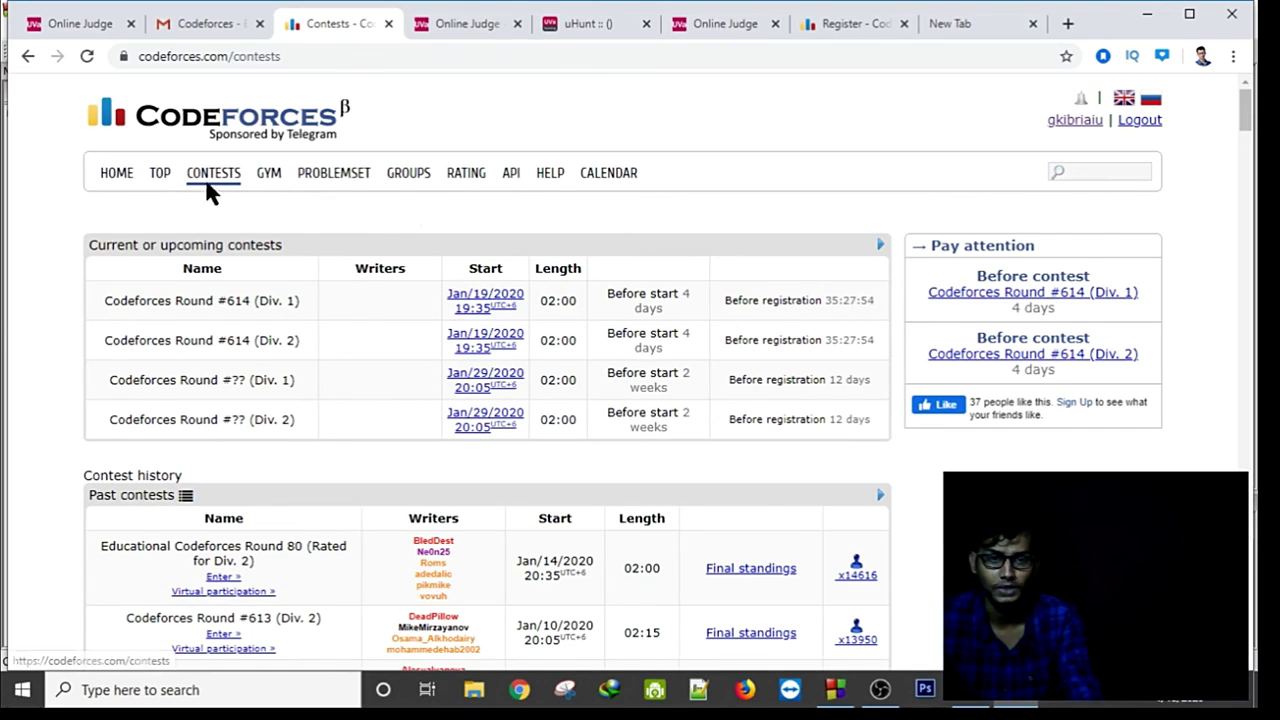
Browse the contest tables, including upcoming Round #614, then return to cod.c in Code::Blocks.
{"action": "scroll", "coordinate": [340, 320], "scroll_direction": "down", "scroll_amount": 2}
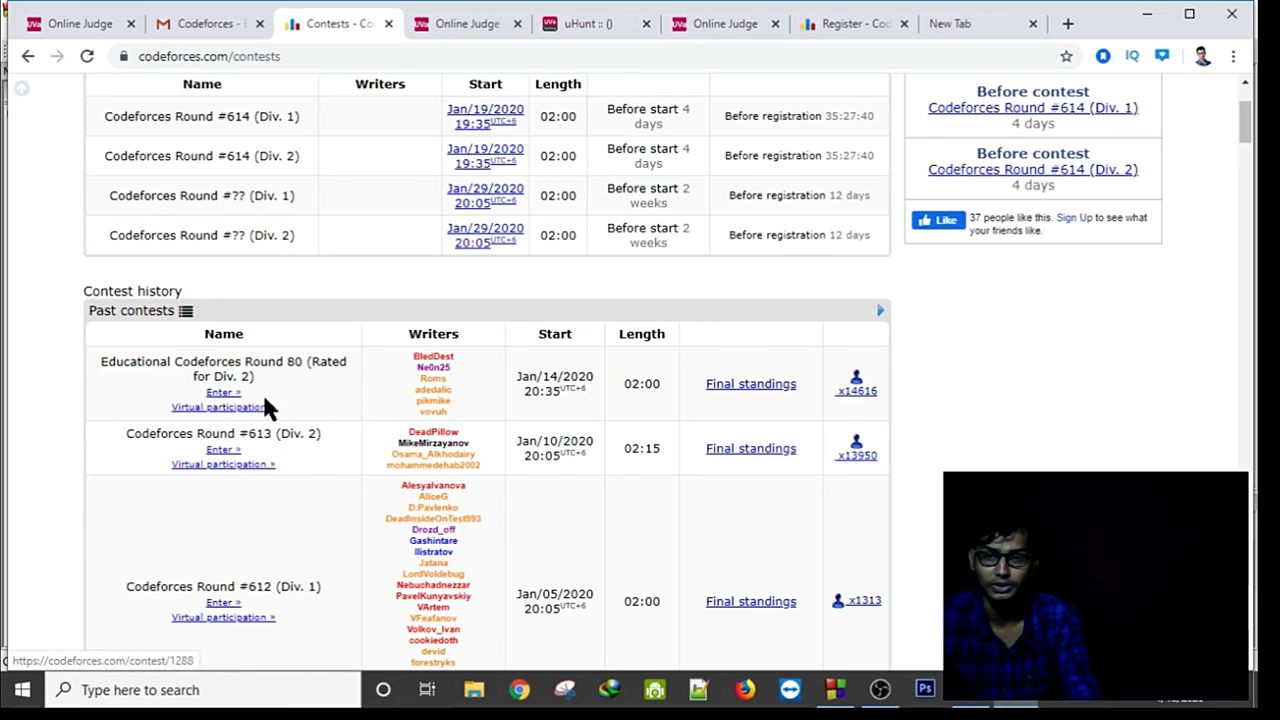
{"action": "scroll", "coordinate": [348, 410], "scroll_direction": "up", "scroll_amount": 2}
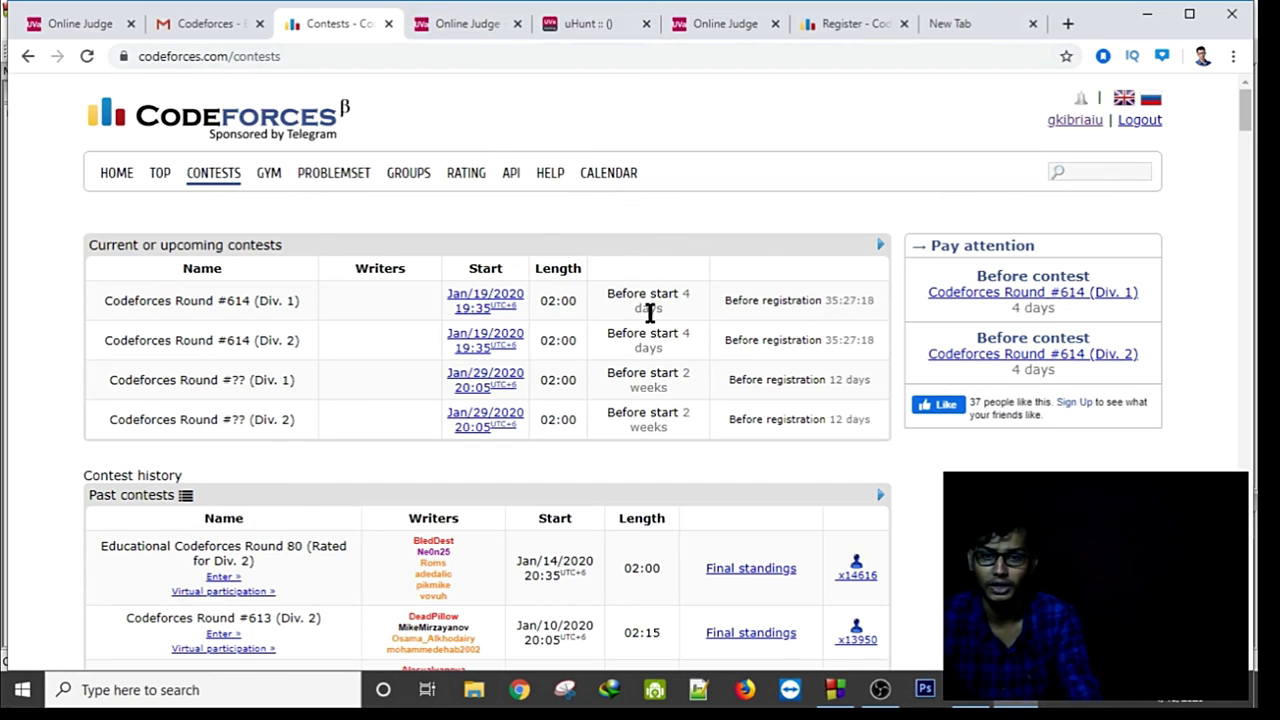
{"action": "left_click", "coordinate": [836, 689]}
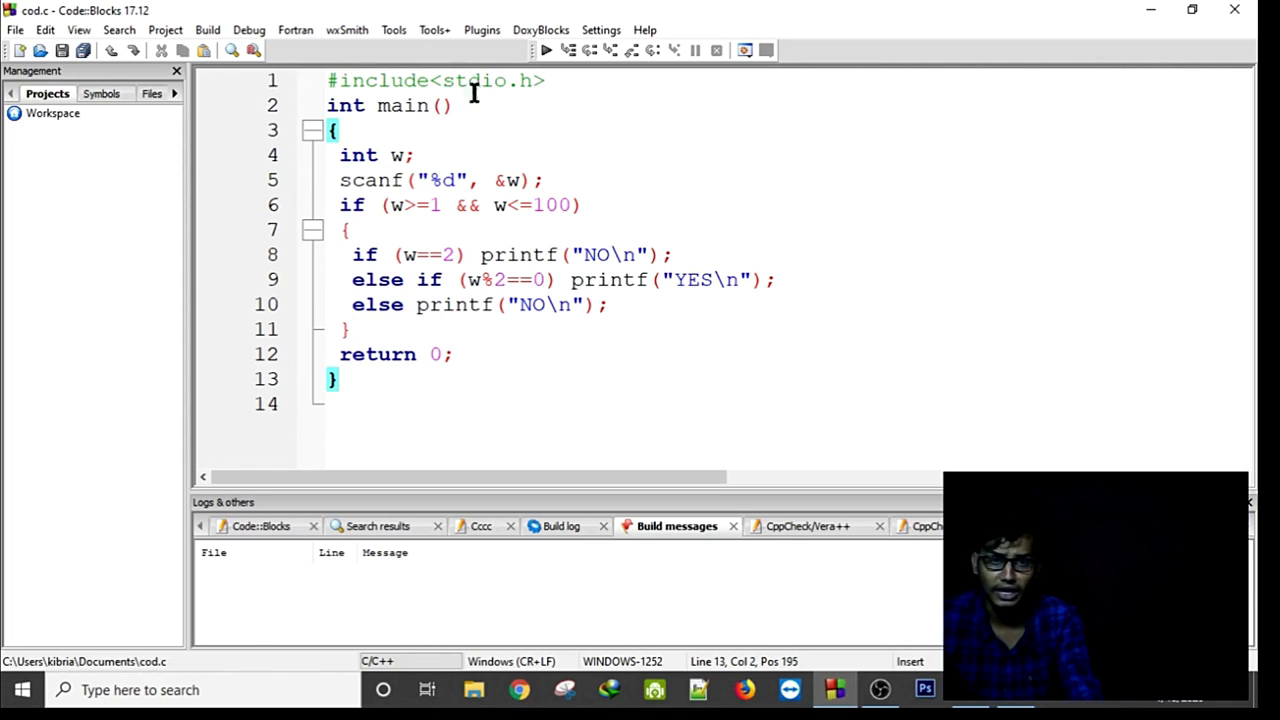
Turn on the Compiler and Code completion toolbars under View > Toolbars.
{"action": "left_click", "coordinate": [54, 28]}
{"action": "mouse_move", "coordinate": [78, 33]}
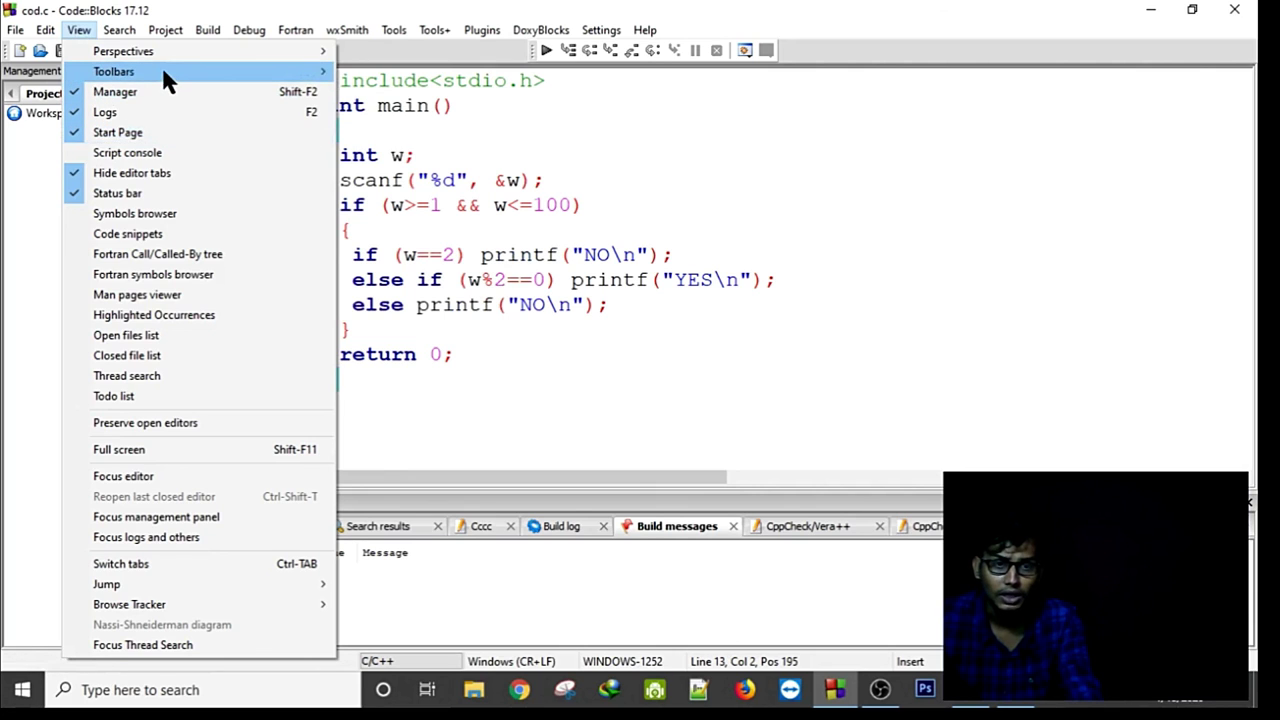
{"action": "mouse_move", "coordinate": [200, 80]}
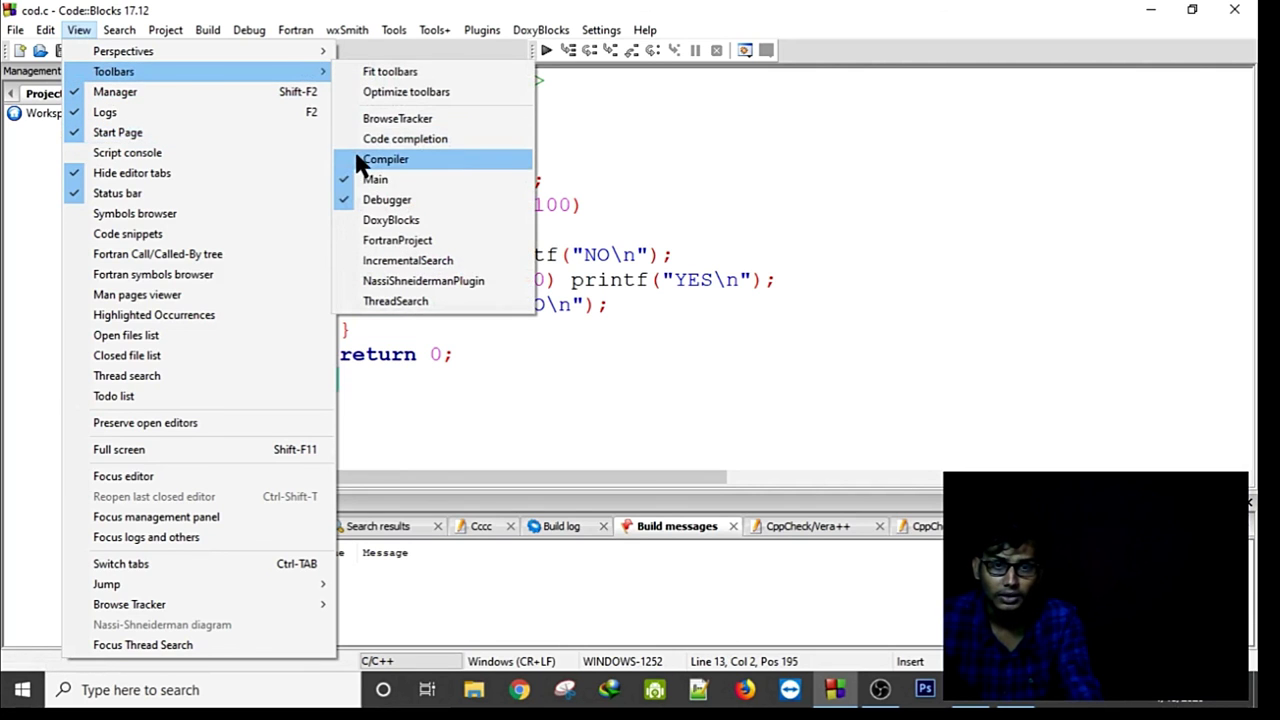
{"action": "left_click", "coordinate": [360, 158]}
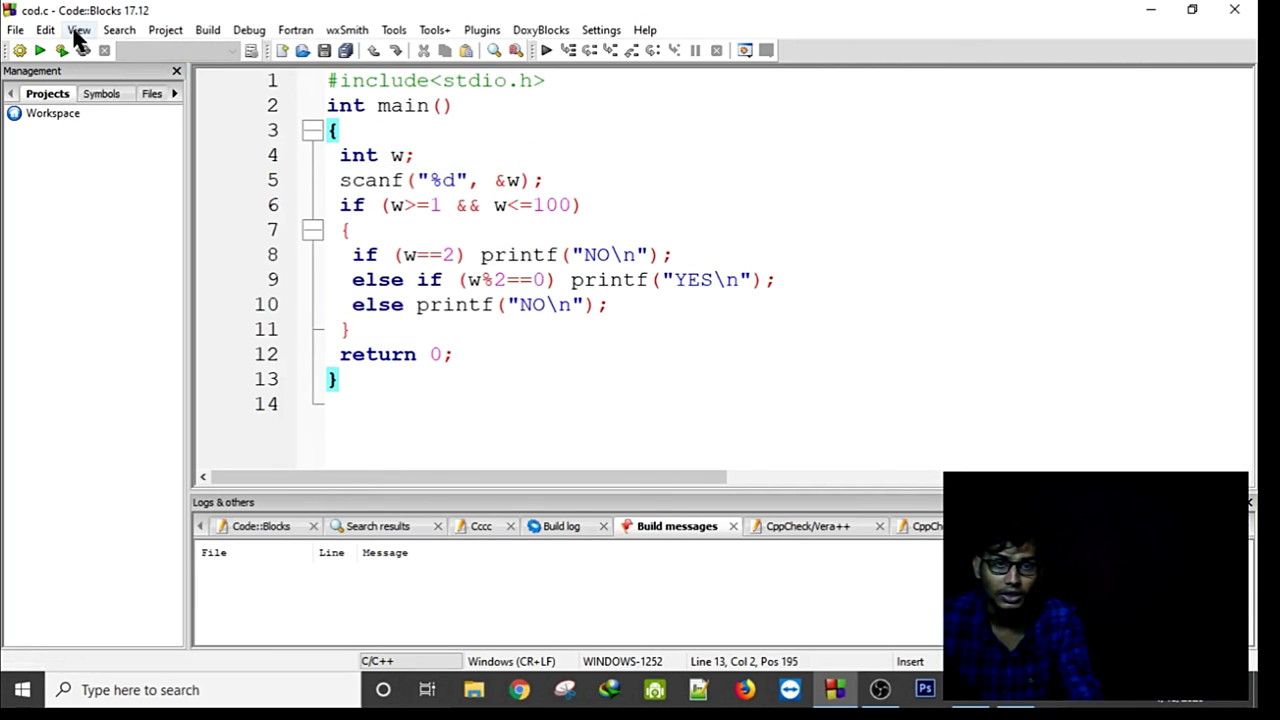
{"action": "left_click", "coordinate": [78, 31]}
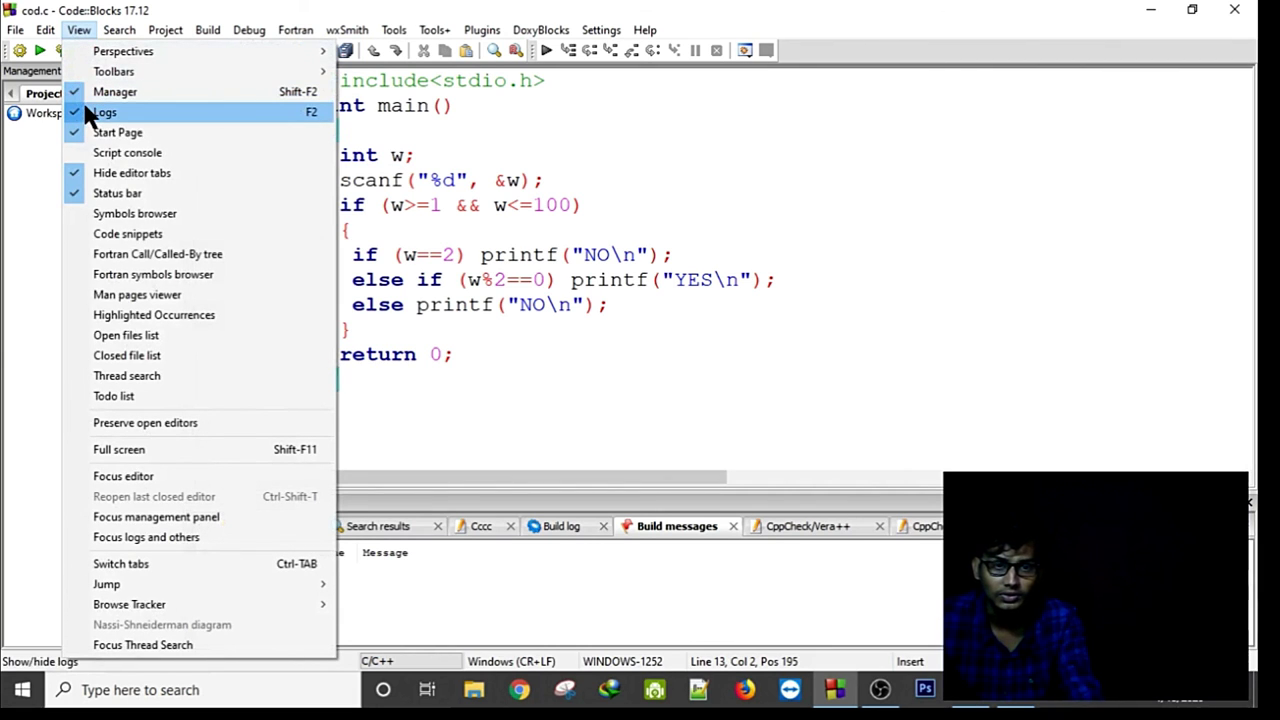
{"action": "mouse_move", "coordinate": [103, 72]}
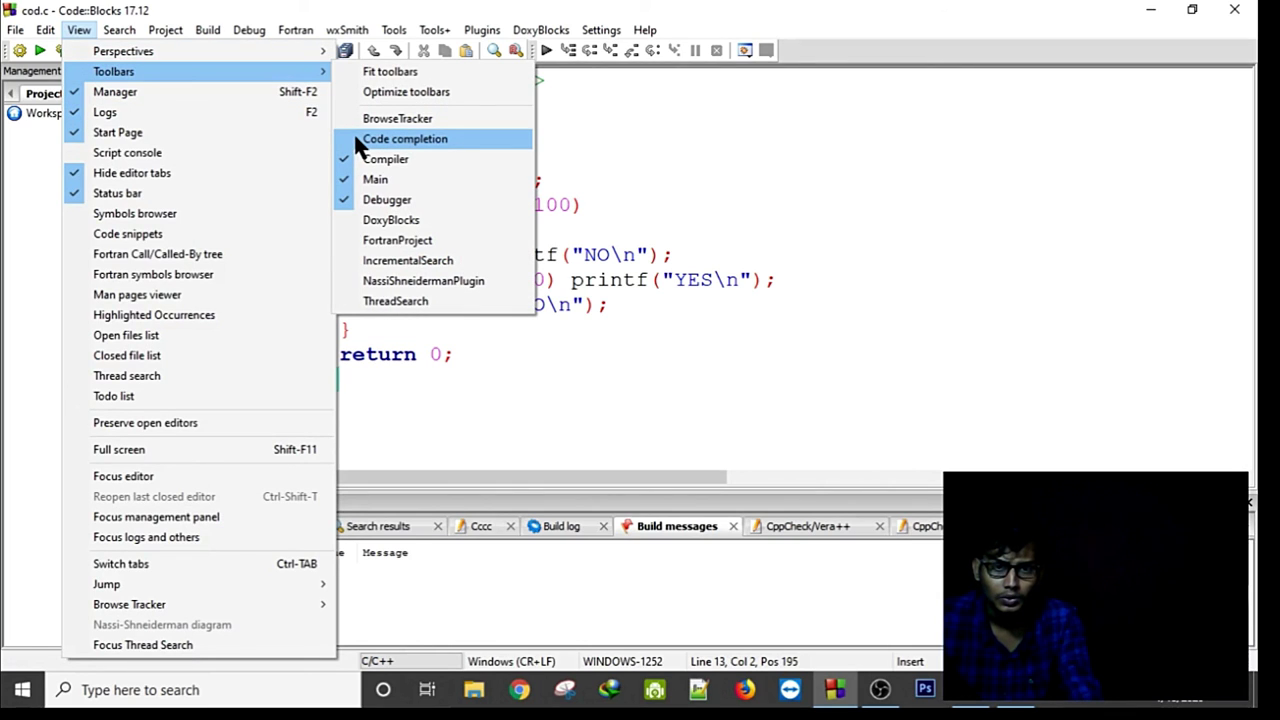
{"action": "left_click", "coordinate": [354, 138]}
Try the code-completion symbol list at line 11, then run the cod.c program.
{"action": "left_click", "coordinate": [771, 354]}
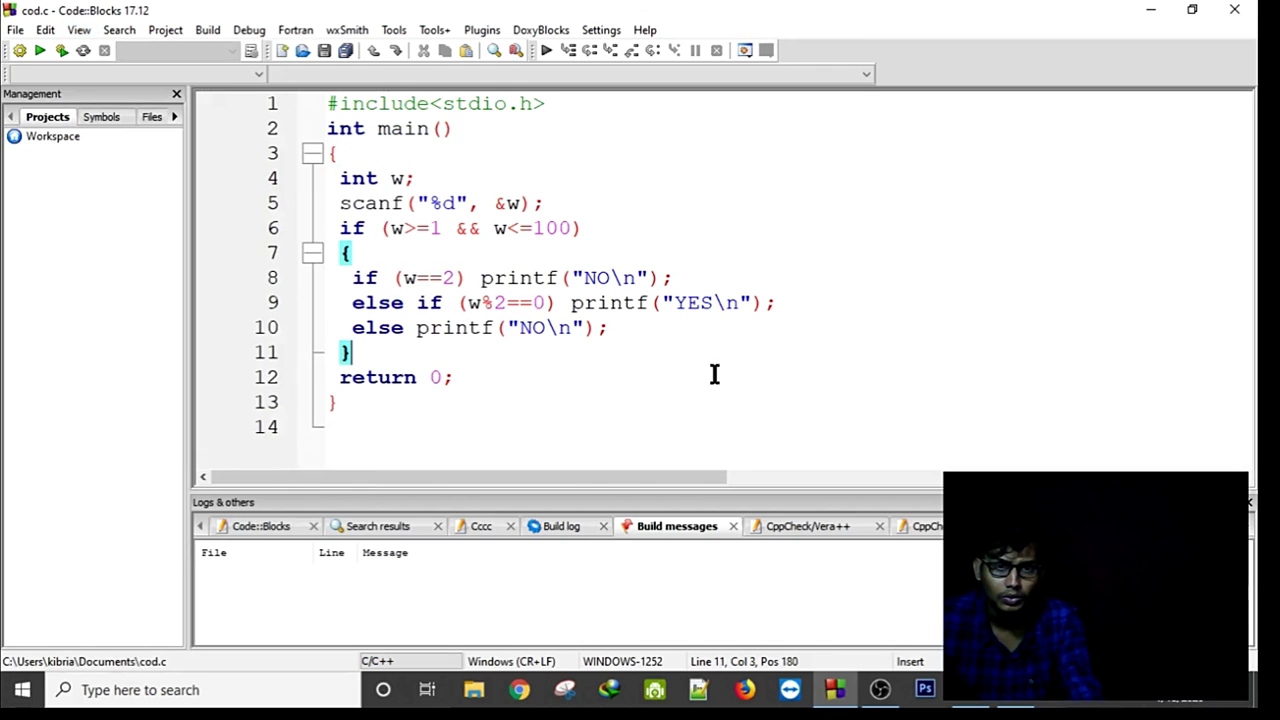
{"action": "left_click", "coordinate": [257, 79]}
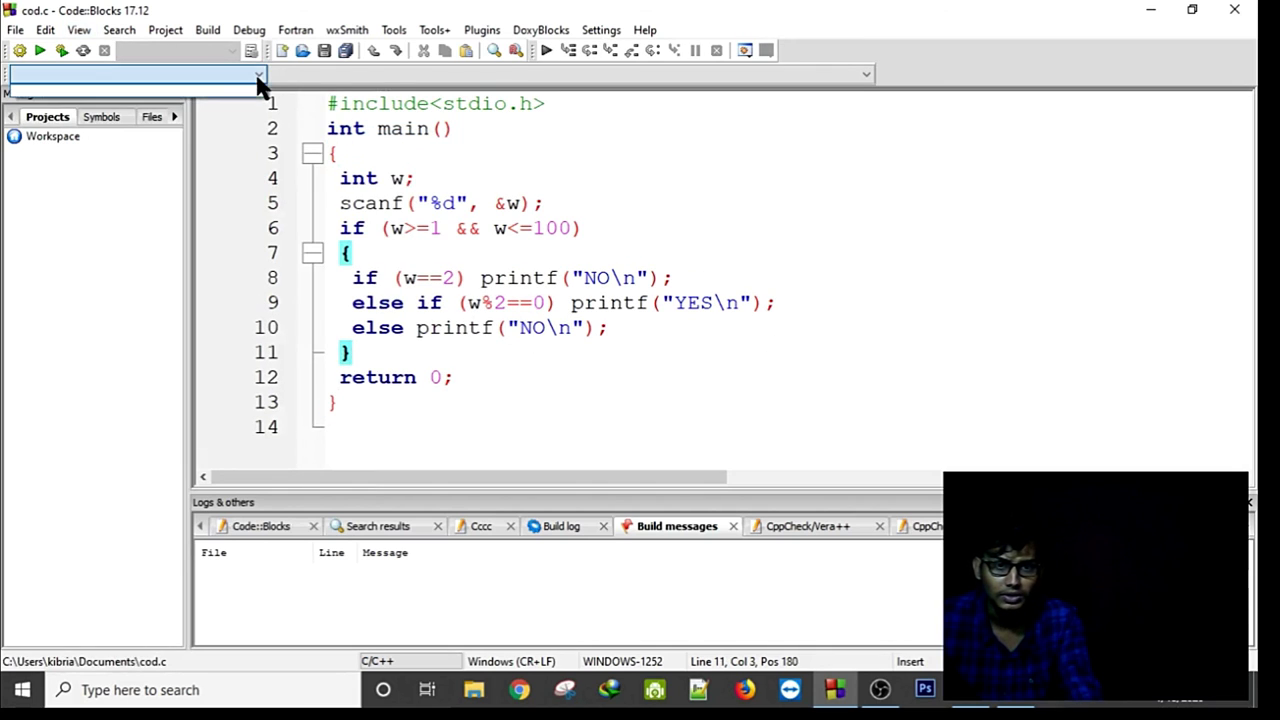
{"action": "left_click", "coordinate": [666, 289]}
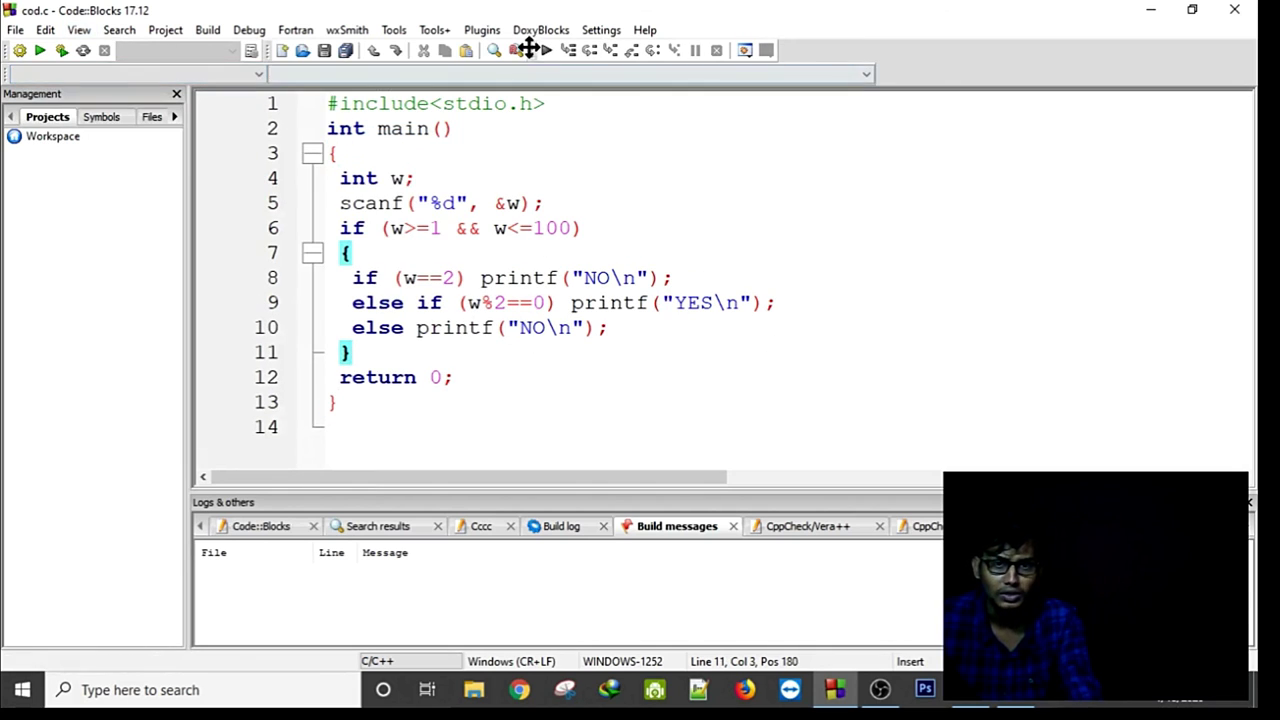
{"action": "left_click_drag", "start_coordinate": [432, 430], "coordinate": [309, 91]}
{"action": "left_click", "coordinate": [690, 189]}
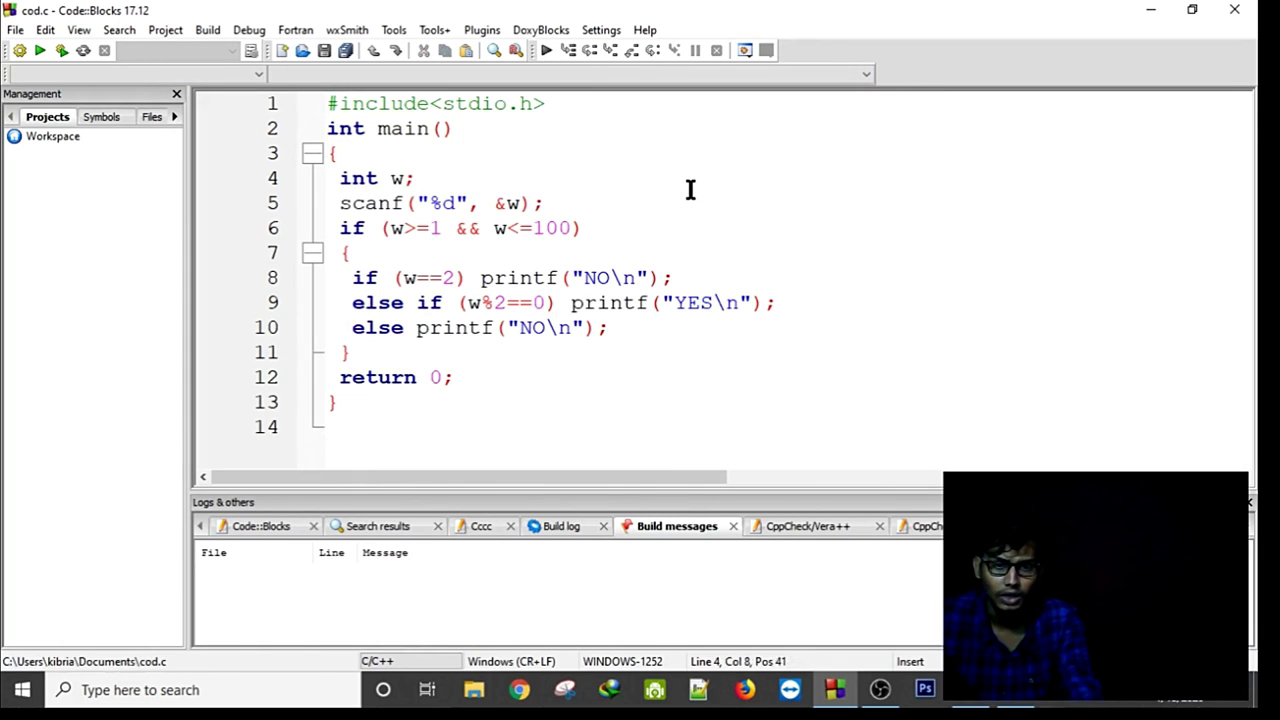
{"action": "left_click", "coordinate": [40, 51]}
Build and run cod.c, feed it input 4 to get YES, then bring Word notes forward.
{"action": "left_click", "coordinate": [577, 406]}
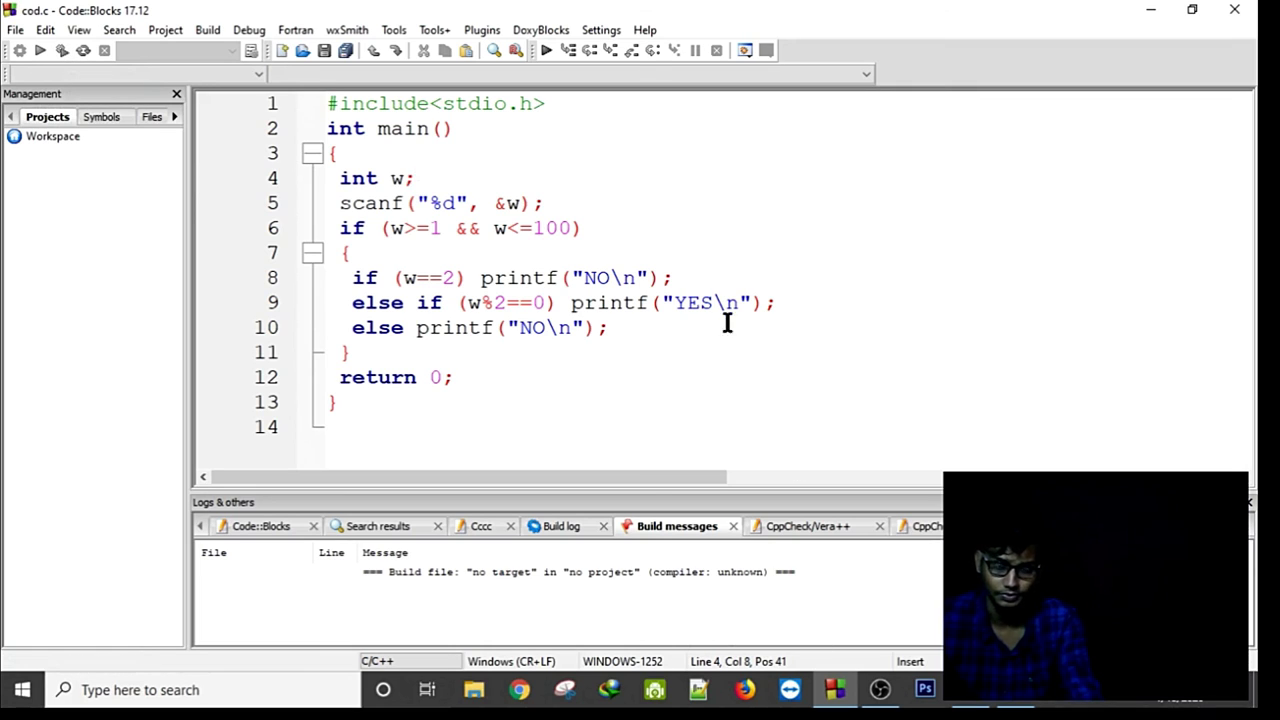
{"action": "key", "text": "F9"}
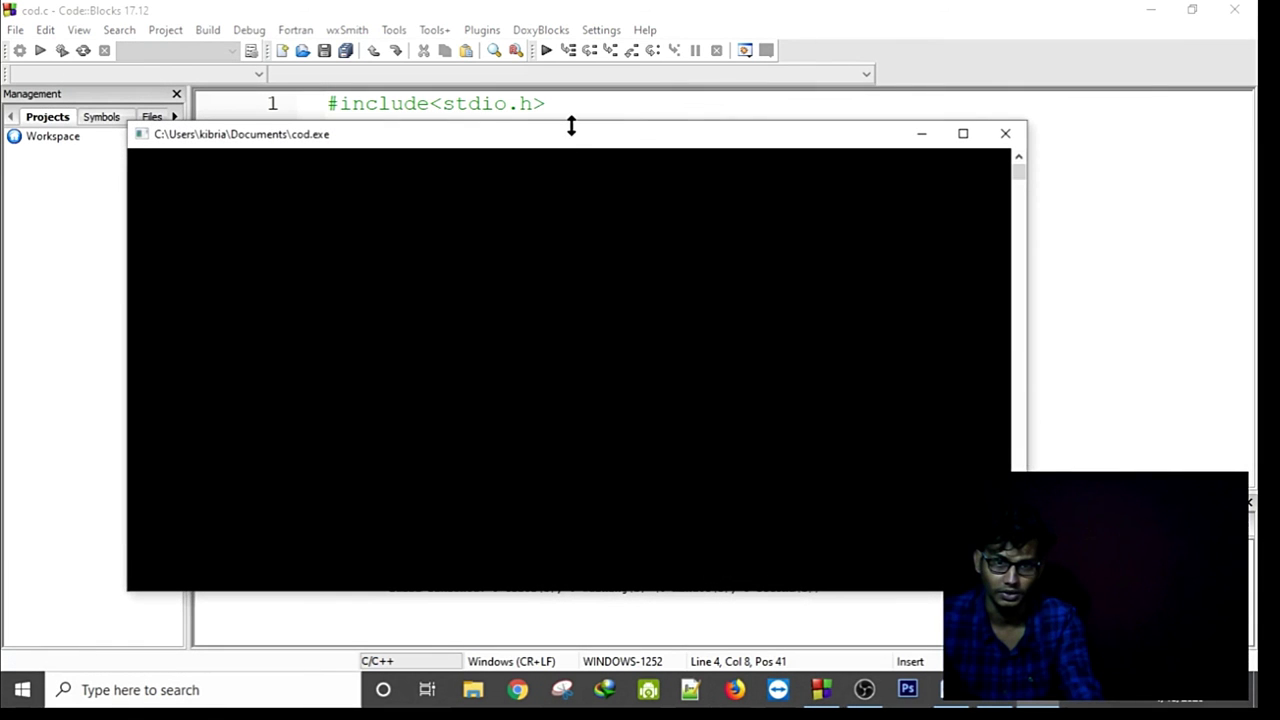
{"action": "left_click_drag", "start_coordinate": [571, 143], "coordinate": [795, 398]}
{"action": "type", "text": "4"}
{"action": "key", "text": "Return"}
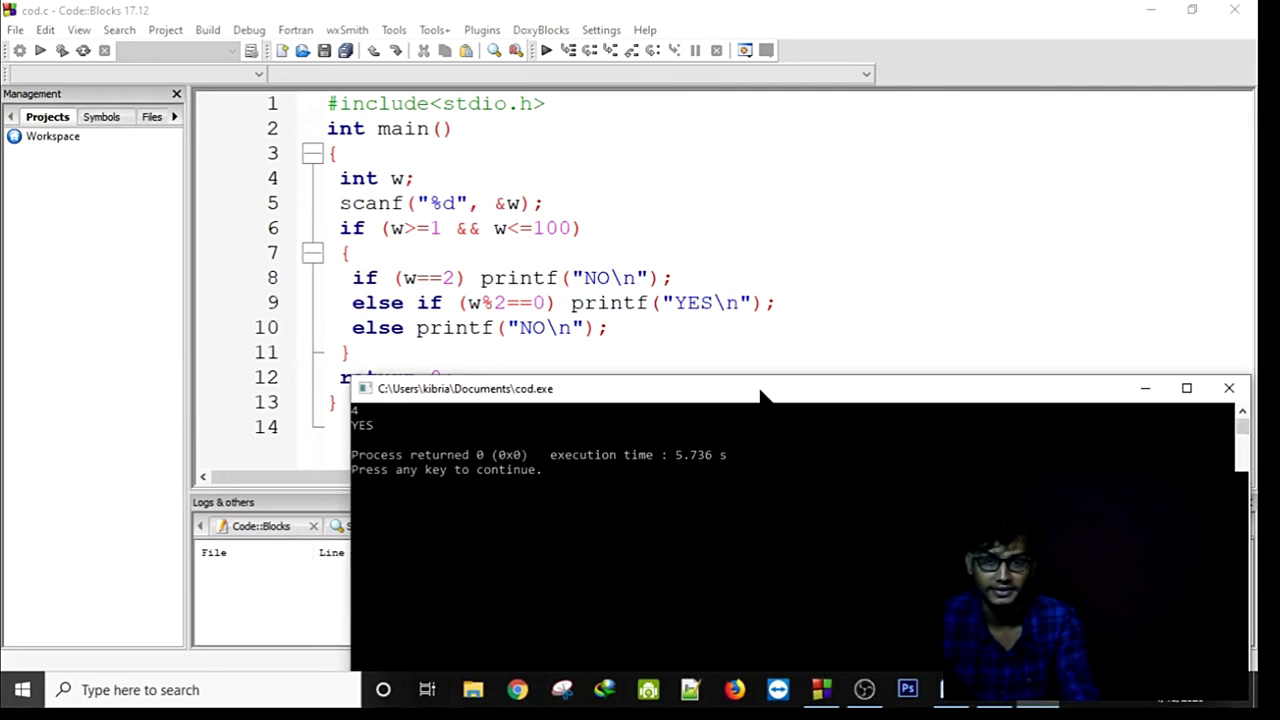
{"action": "key", "text": "Return"}
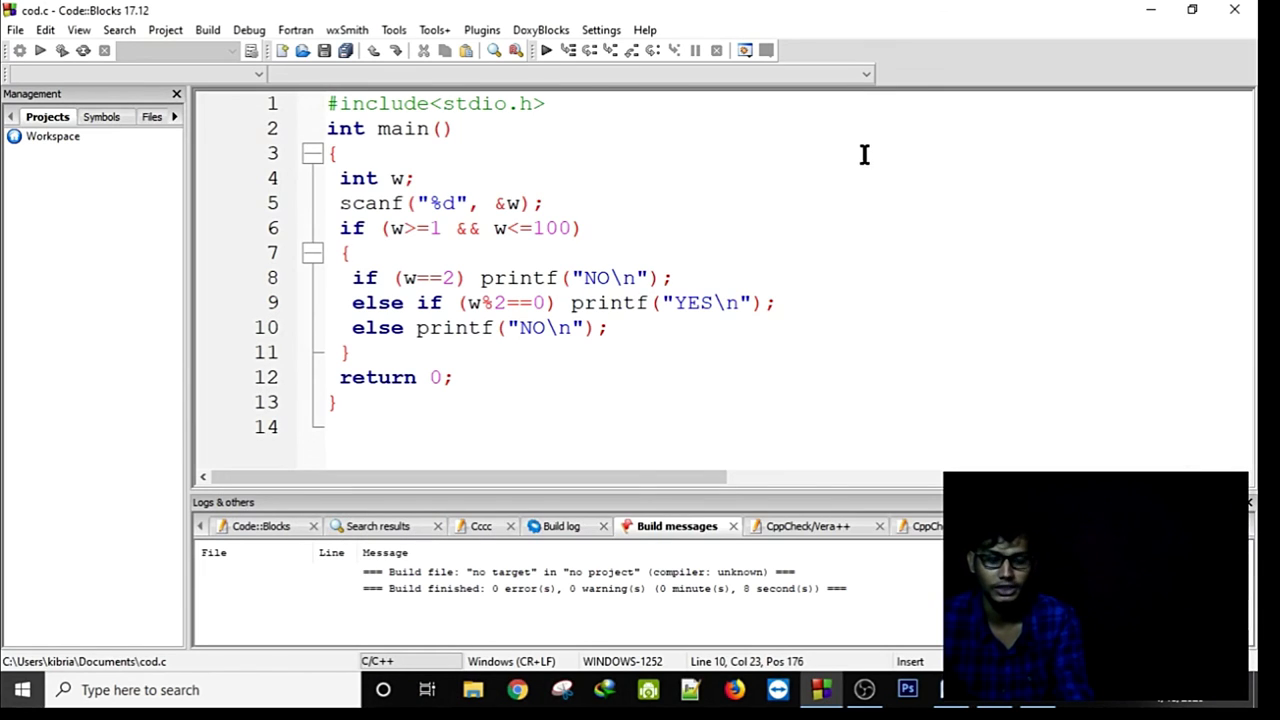
{"action": "left_click", "coordinate": [950, 690]}
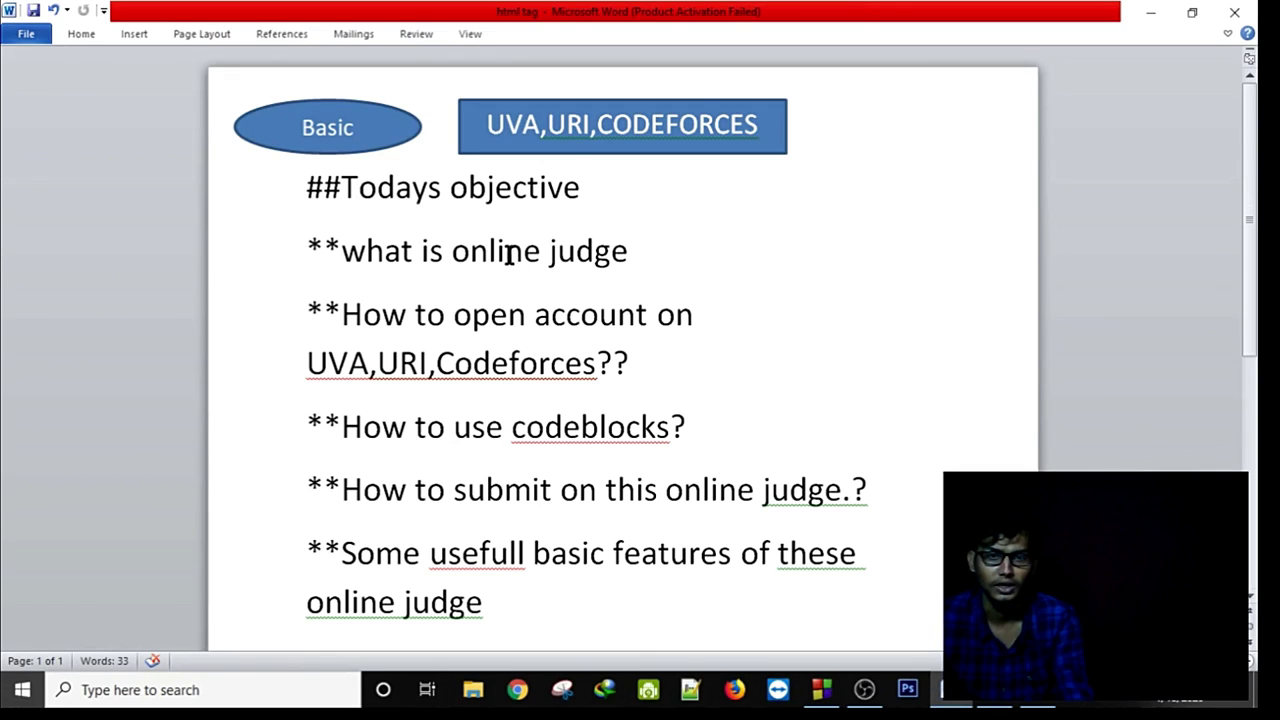